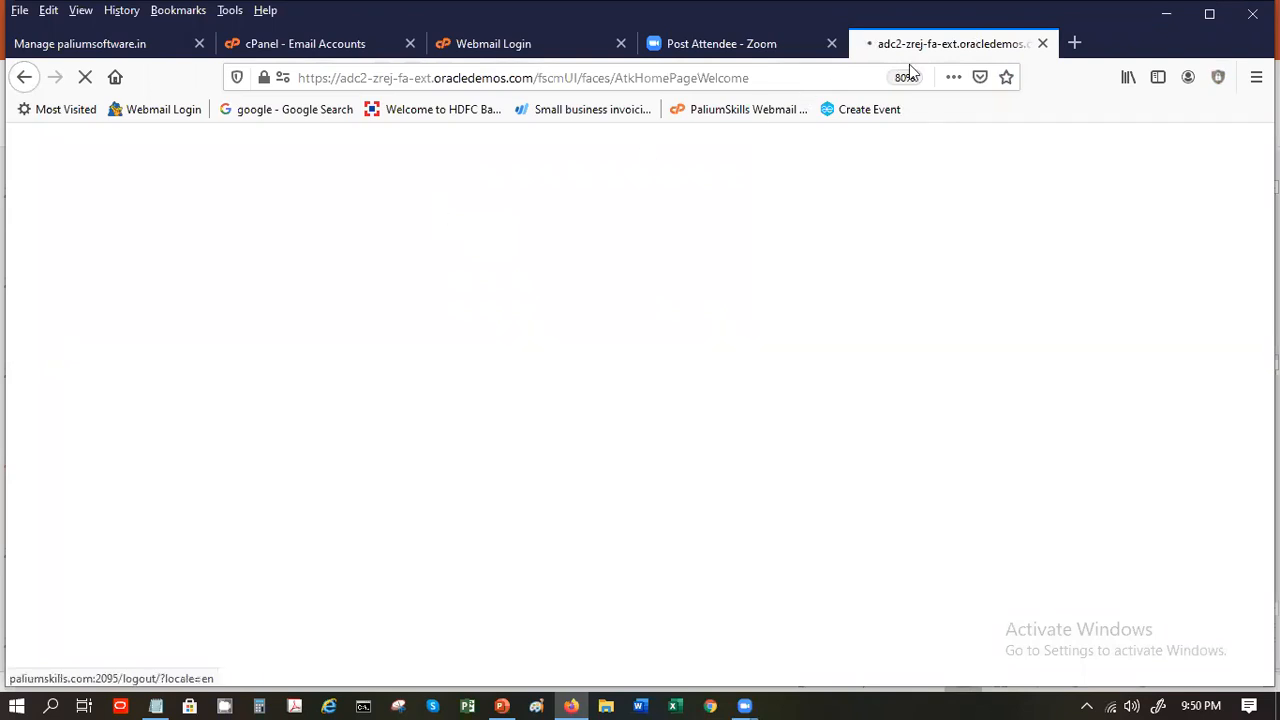
click(1075, 44)
text(j)
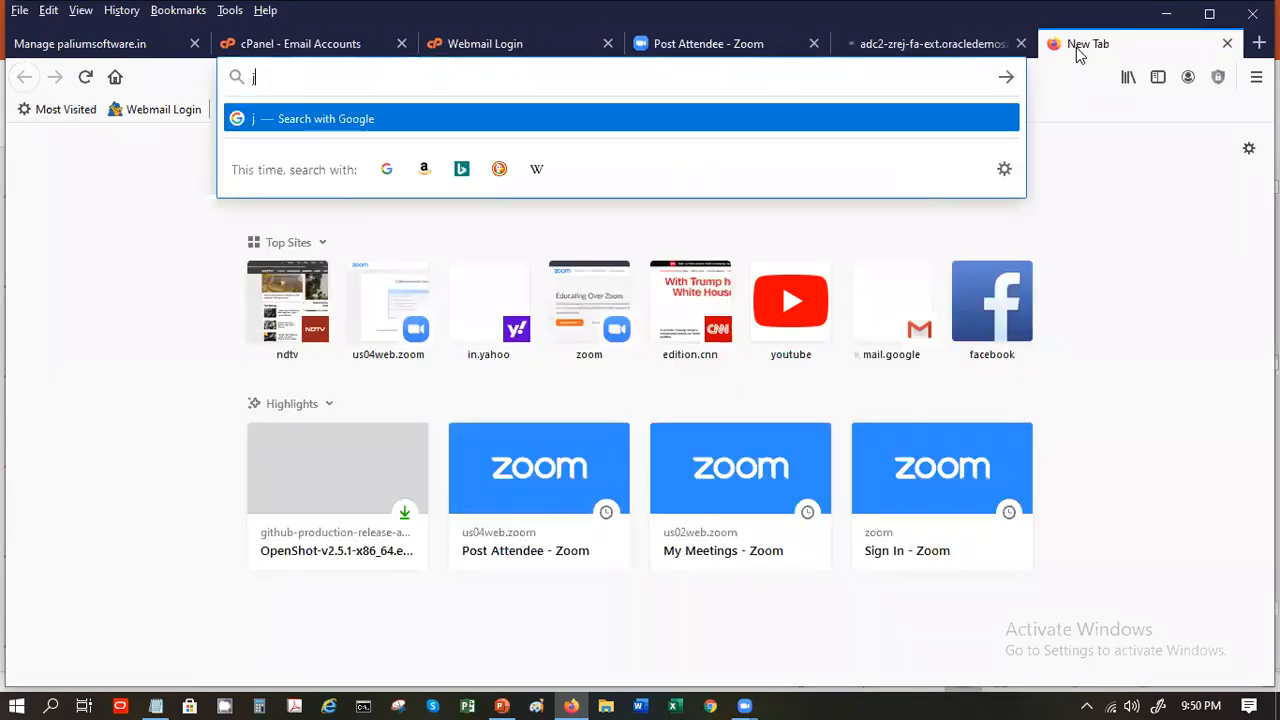
key(BackSpace)
text(u)
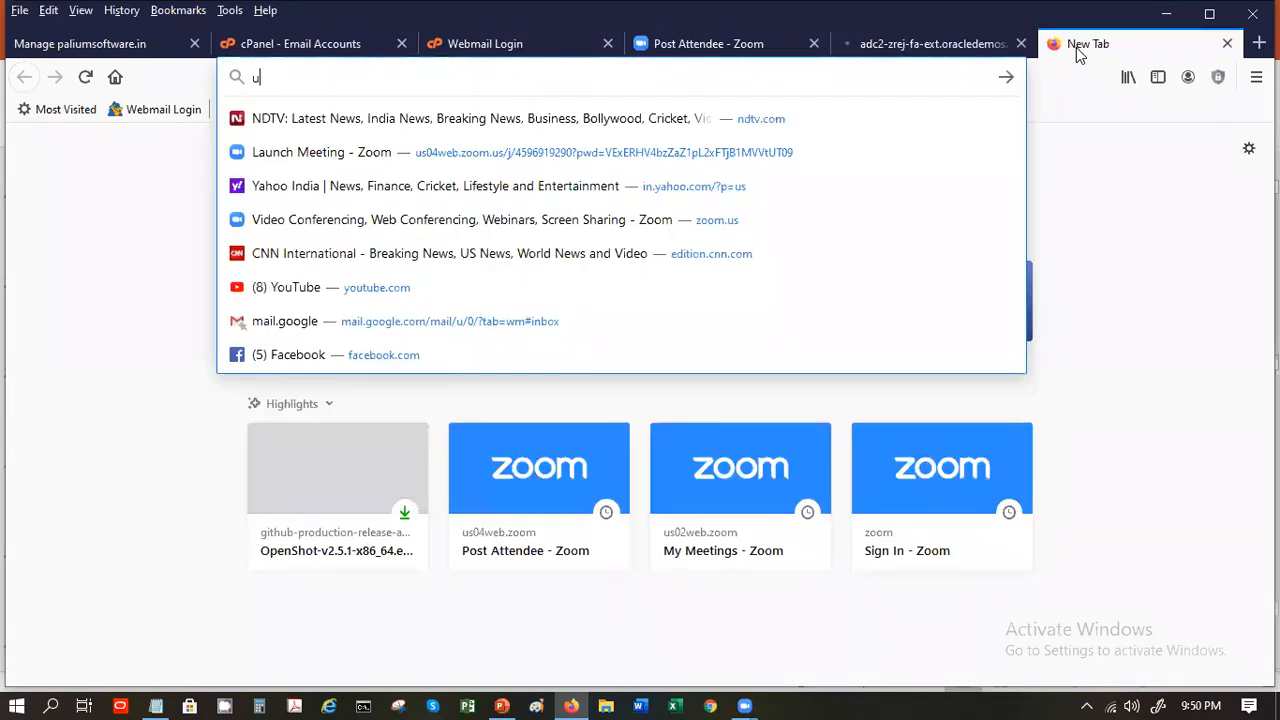
text(cf)
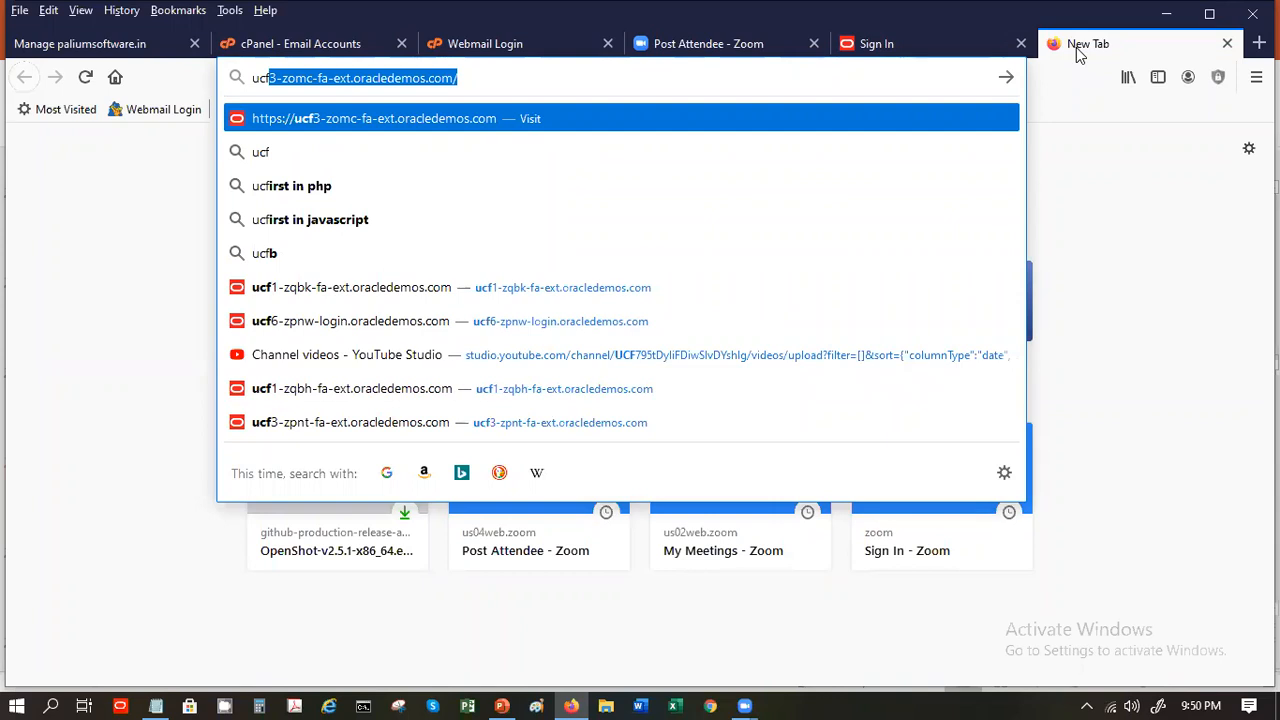
text(2)
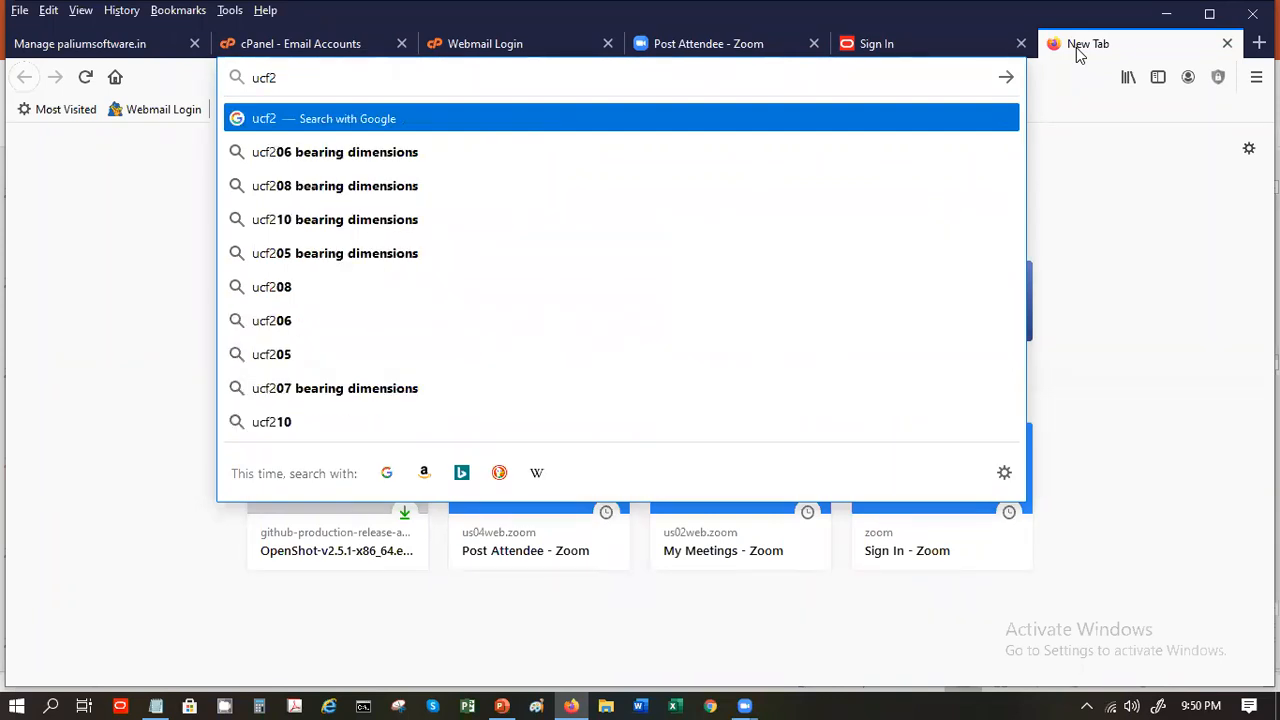
key(BackSpace)
text(1)
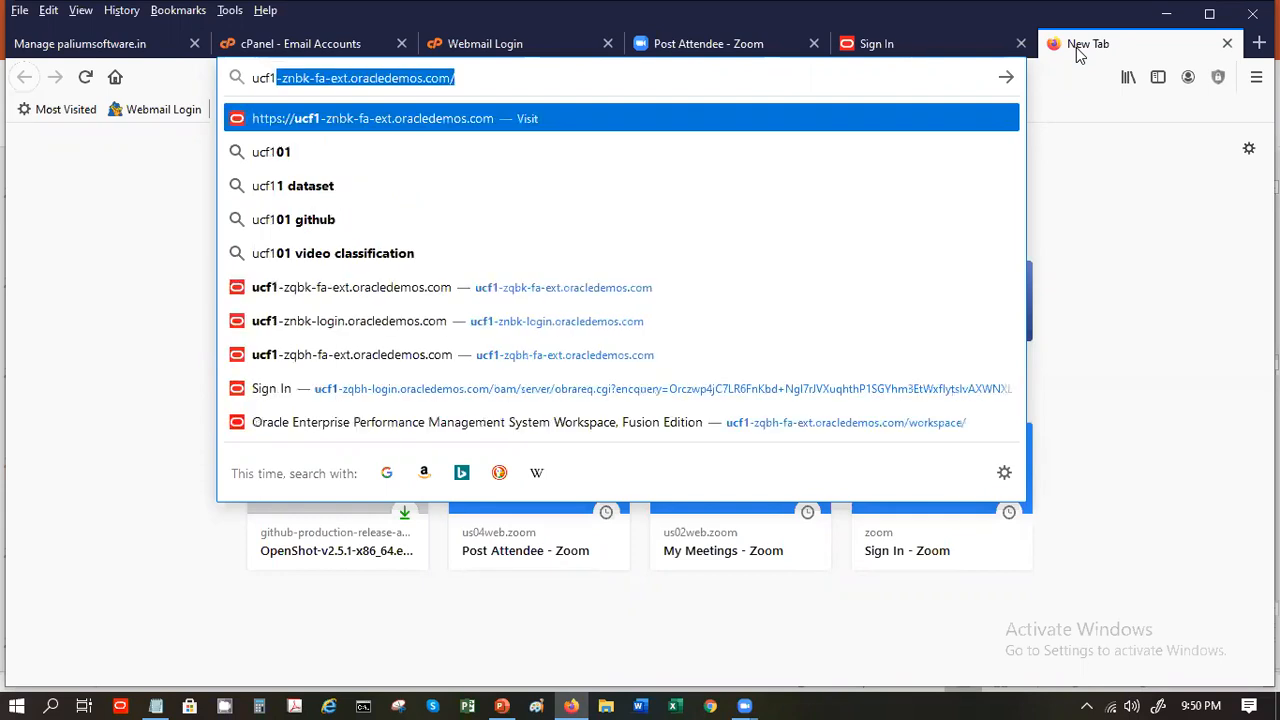
text(-)
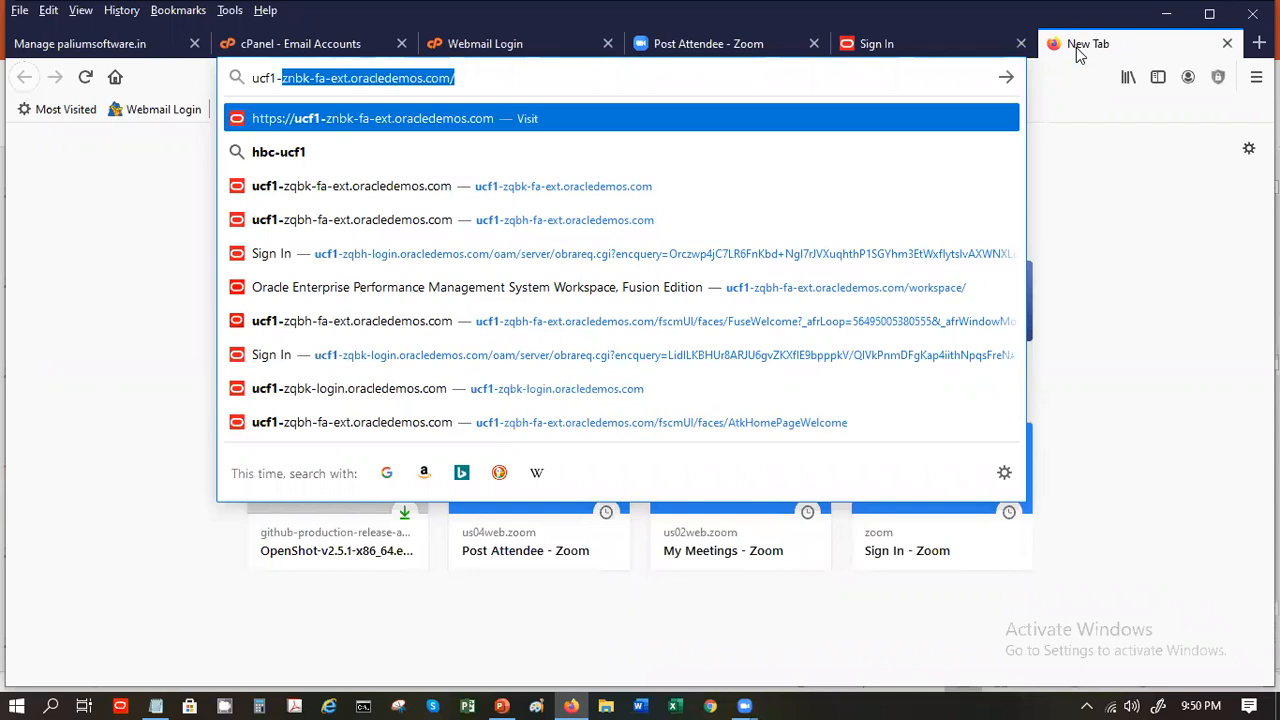
text(zr)
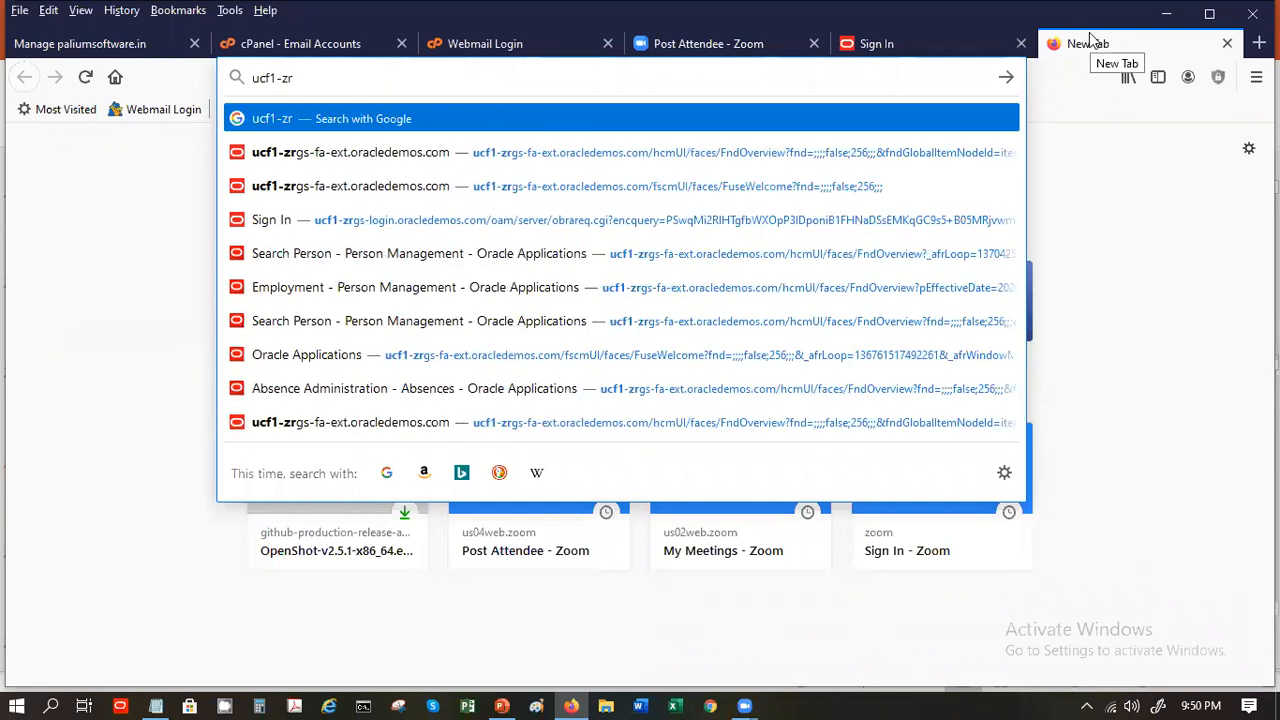
text(g)
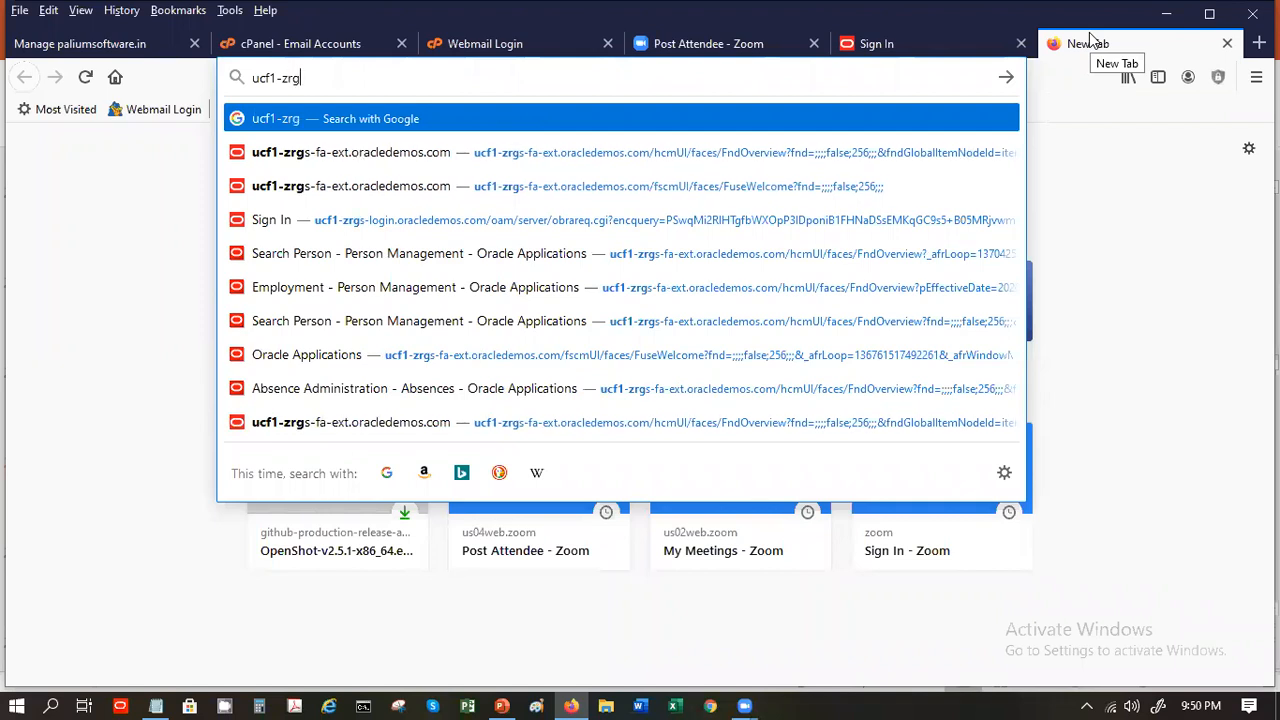
key(Down)
key(BackSpace)
key(BackSpace)
key(BackSpace)
key(BackSpace)
key(BackSpace)
key(BackSpace)
key(BackSpace)
key(BackSpace)
key(BackSpace)
key(BackSpace)
key(BackSpace)
key(BackSpace)
key(BackSpace)
key(BackSpace)
key(BackSpace)
key(BackSpace)
key(BackSpace)
key(BackSpace)
key(BackSpace)
key(BackSpace)
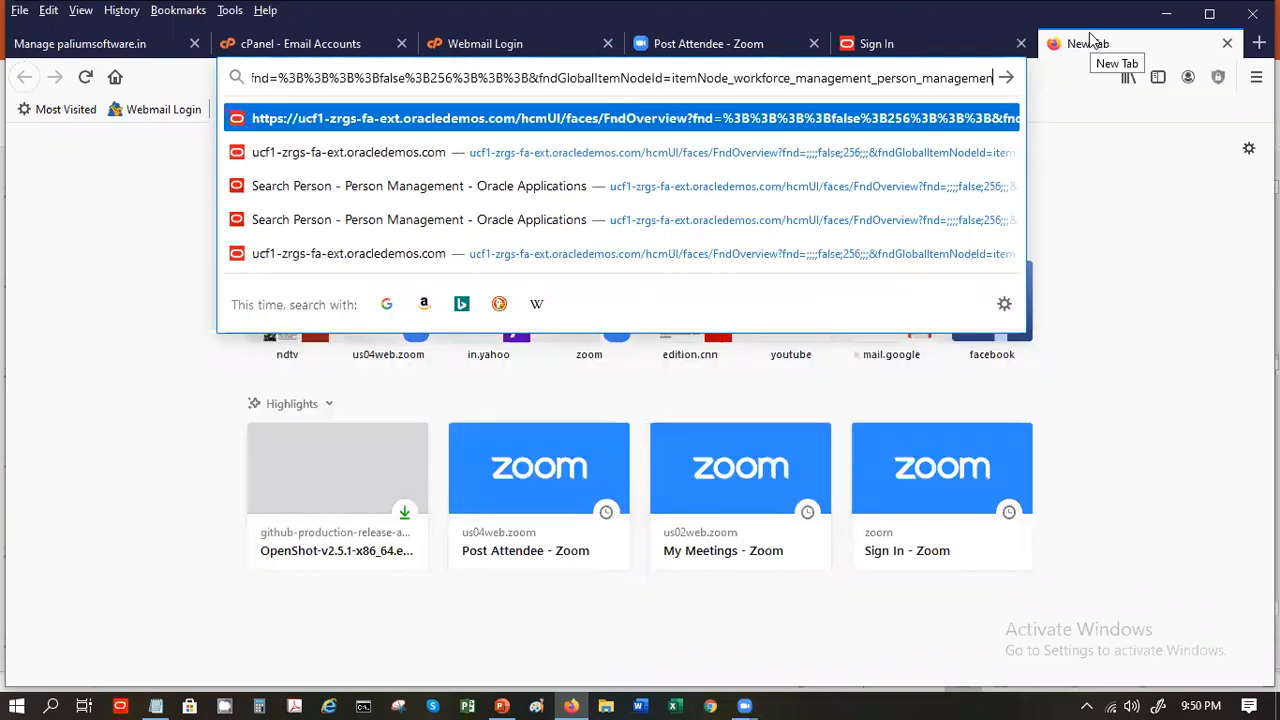
key(BackSpace)
key(BackSpace)
key(BackSpace)
key(BackSpace)
key(BackSpace)
key(BackSpace)
key(BackSpace)
key(BackSpace)
key(BackSpace)
key(BackSpace)
key(BackSpace)
key(BackSpace)
key(BackSpace)
key(BackSpace)
key(BackSpace)
key(BackSpace)
key(BackSpace)
key(BackSpace)
key(BackSpace)
key(BackSpace)
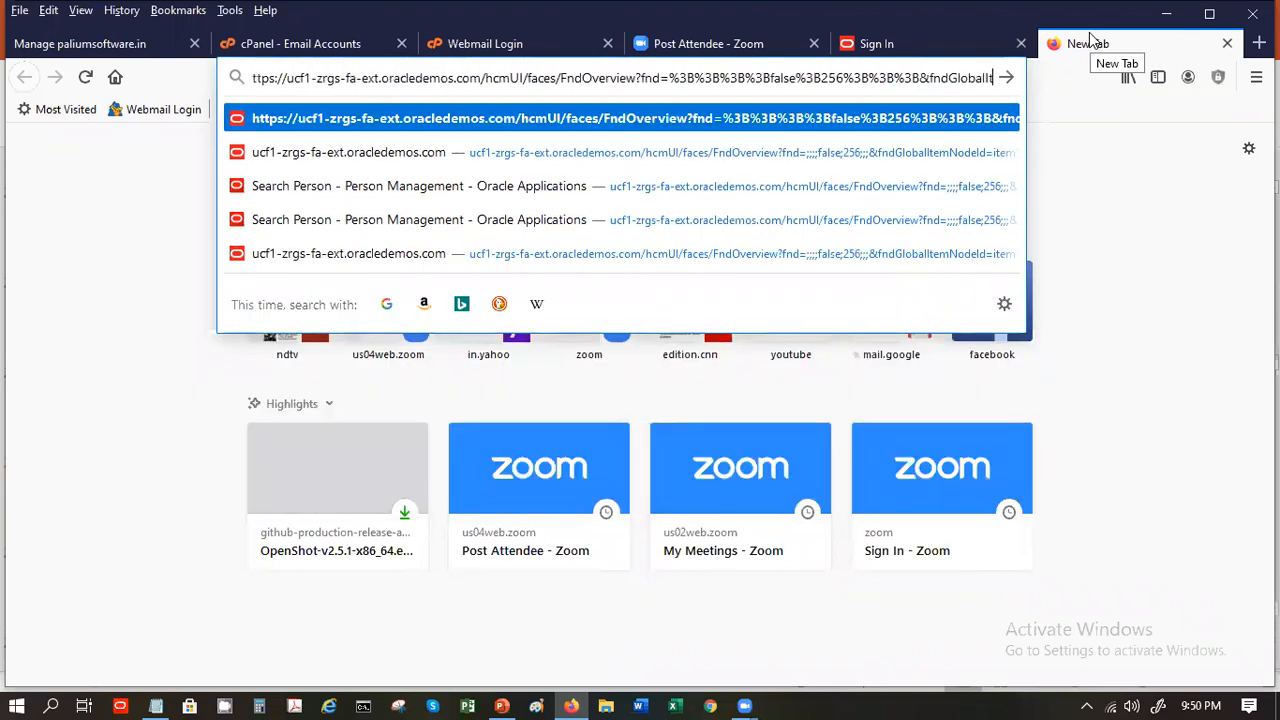
key(BackSpace)
key(BackSpace)
key(BackSpace)
key(BackSpace)
key(BackSpace)
key(BackSpace)
key(BackSpace)
key(BackSpace)
key(BackSpace)
key(BackSpace)
key(BackSpace)
key(BackSpace)
key(BackSpace)
key(BackSpace)
key(BackSpace)
key(BackSpace)
key(BackSpace)
key(BackSpace)
key(BackSpace)
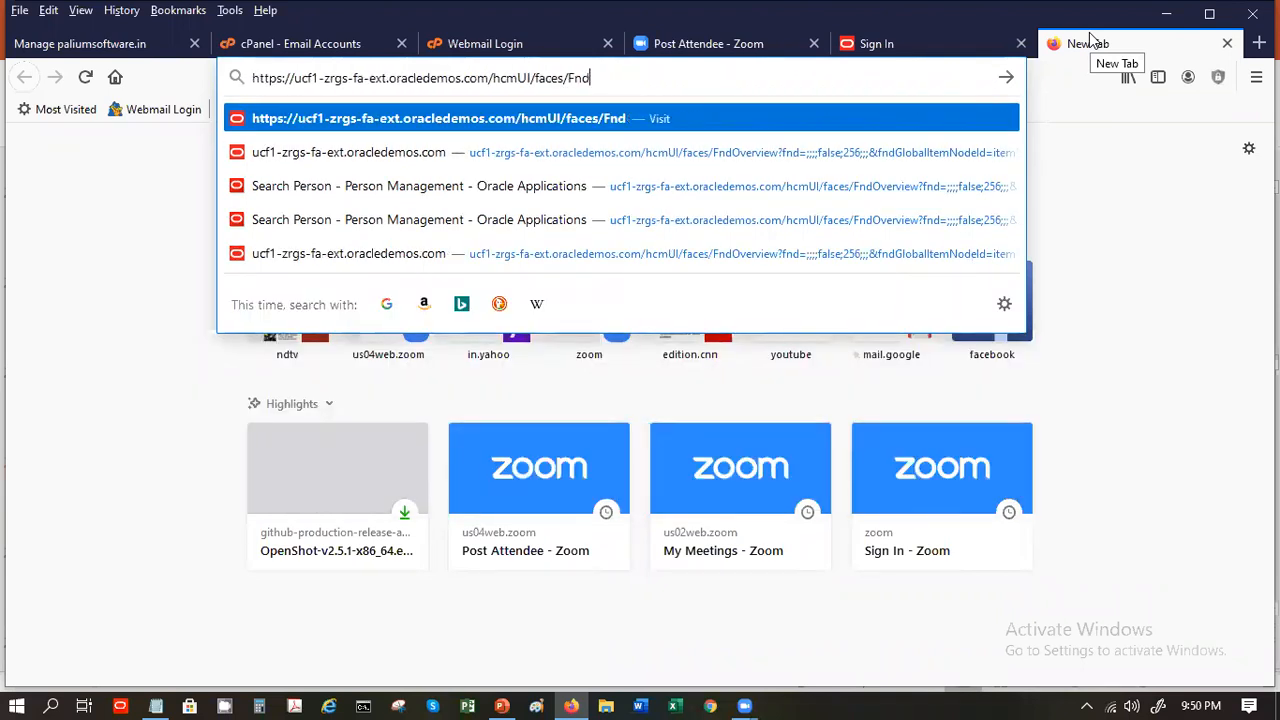
key(BackSpace)
key(BackSpace)
key(BackSpace)
key(BackSpace)
key(BackSpace)
key(BackSpace)
key(BackSpace)
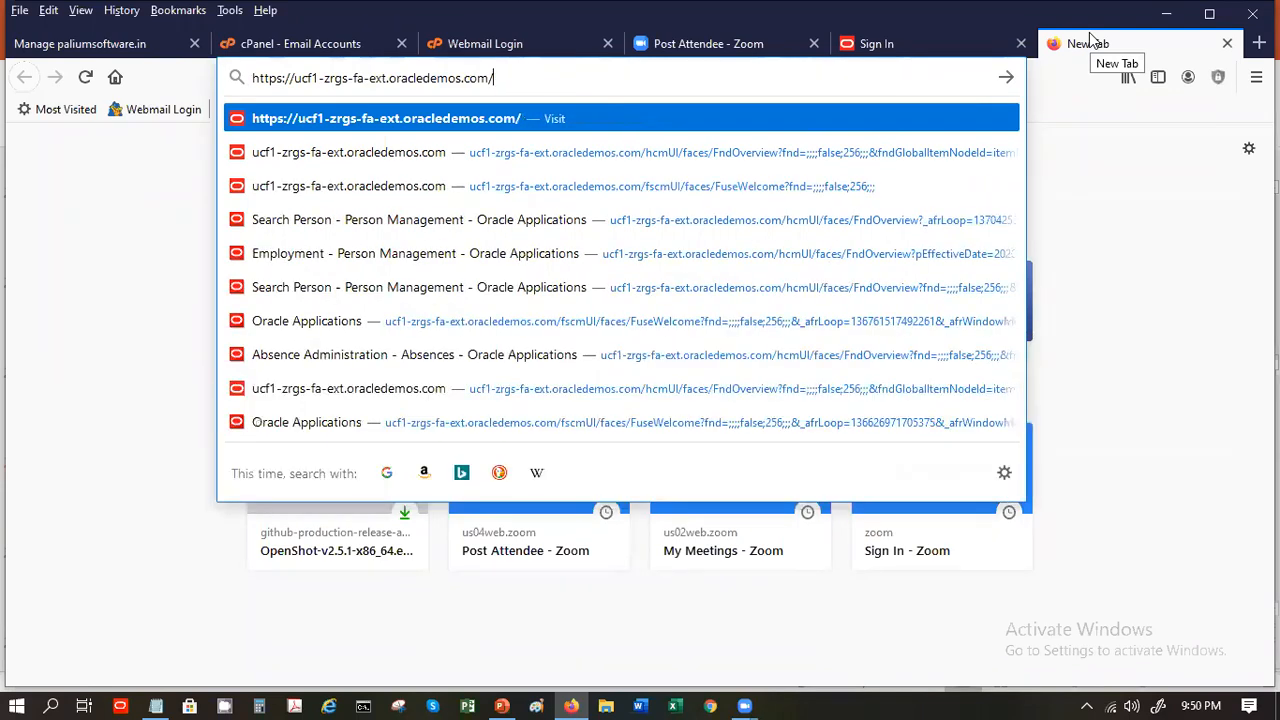
key(Return)
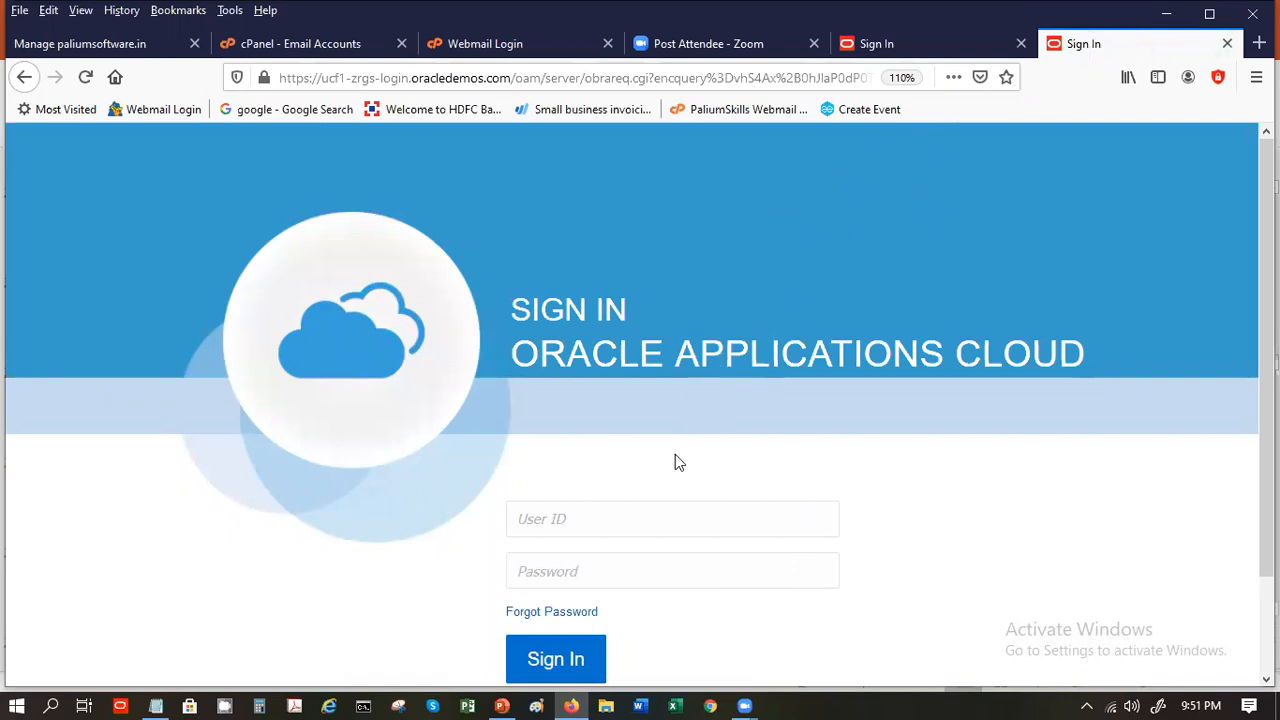
Sign in with user ID HCM_IMPL and the account password, and update the browser's saved login
click(671, 517)
text(HCM)
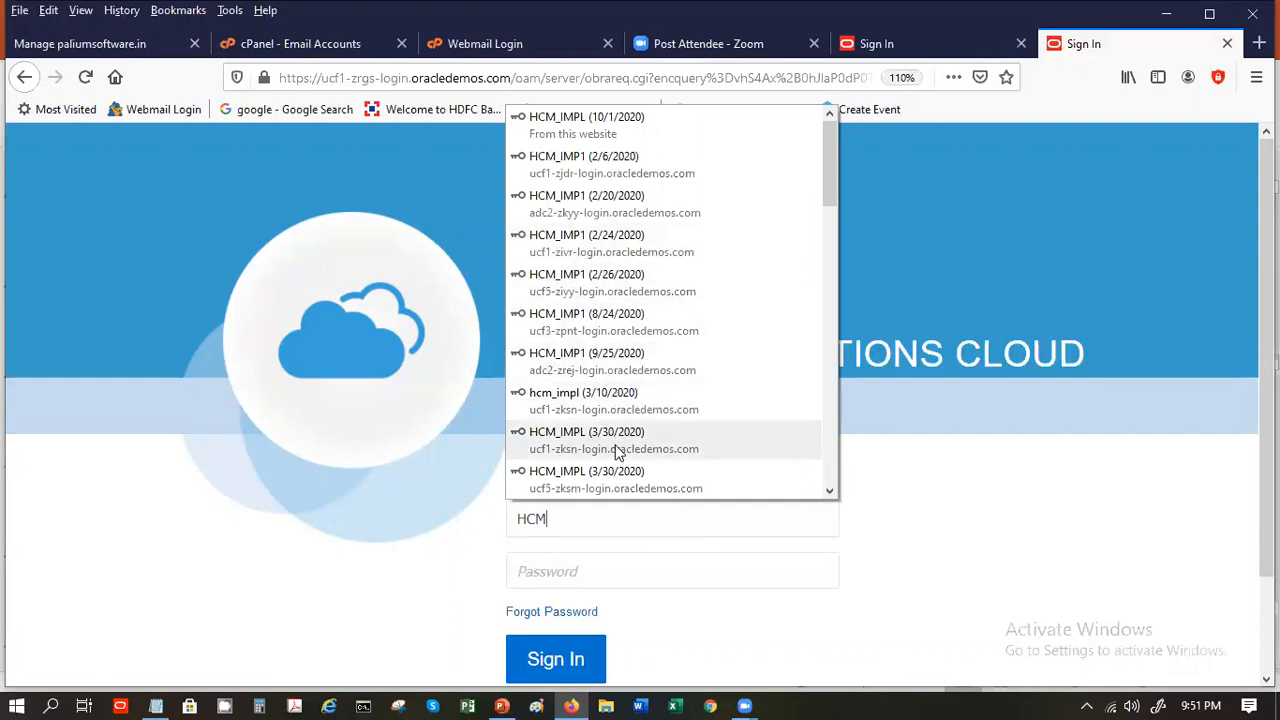
click(614, 516)
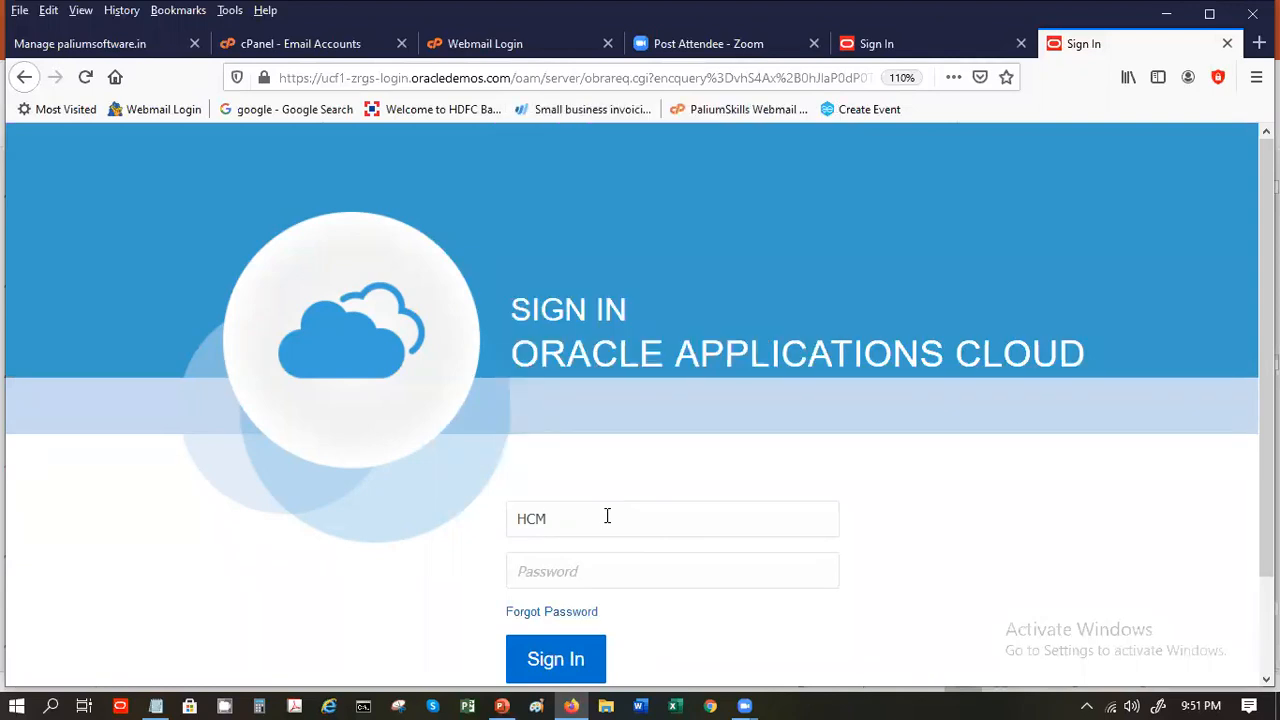
text(_IMPL)
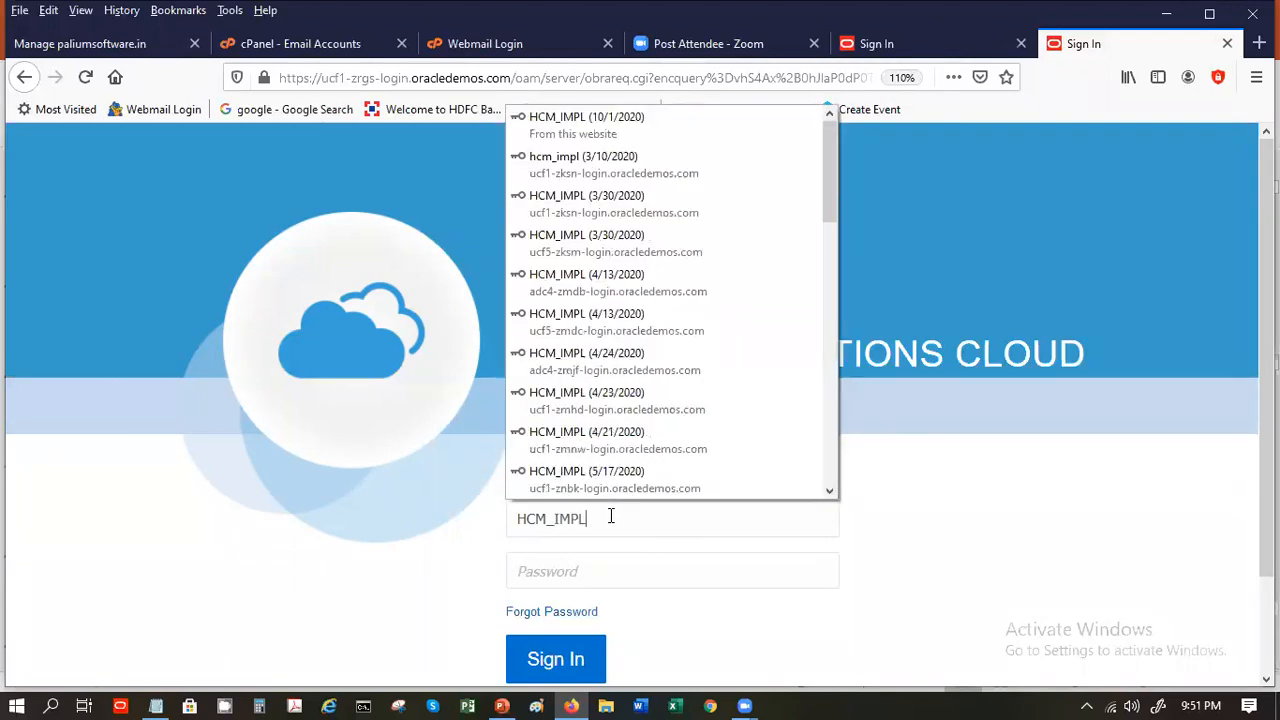
key(Tab)
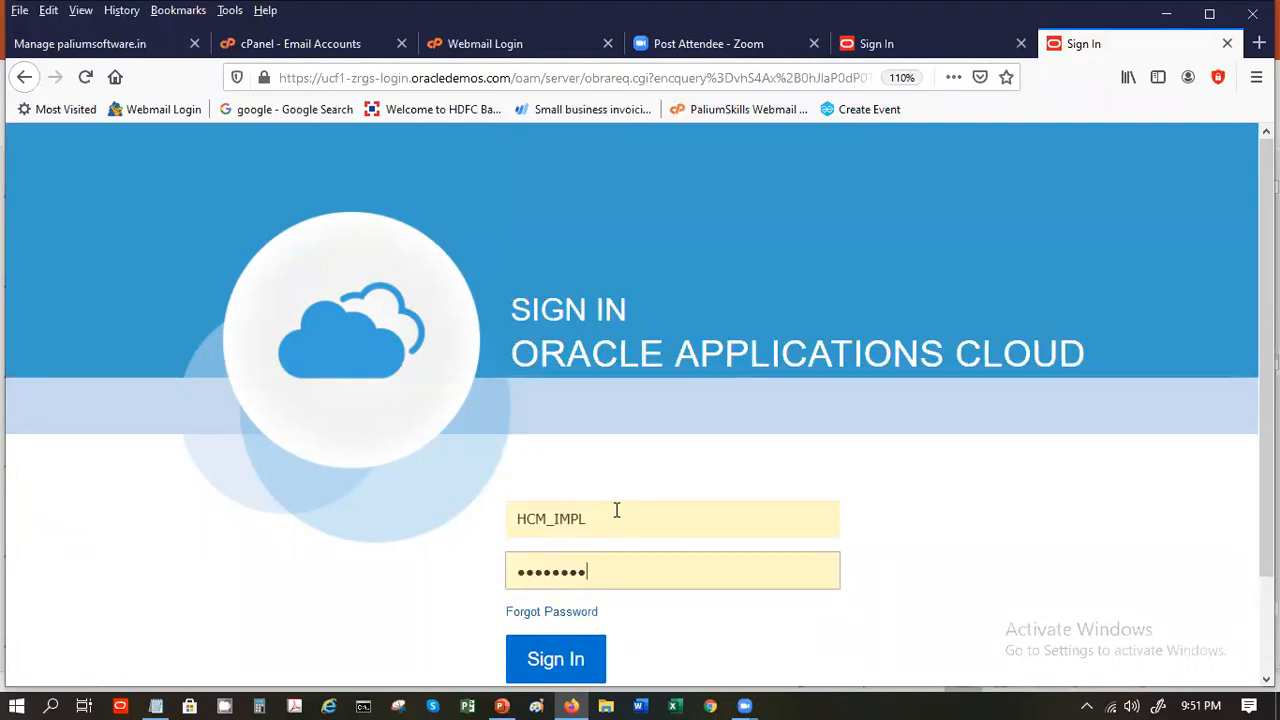
text(•••)
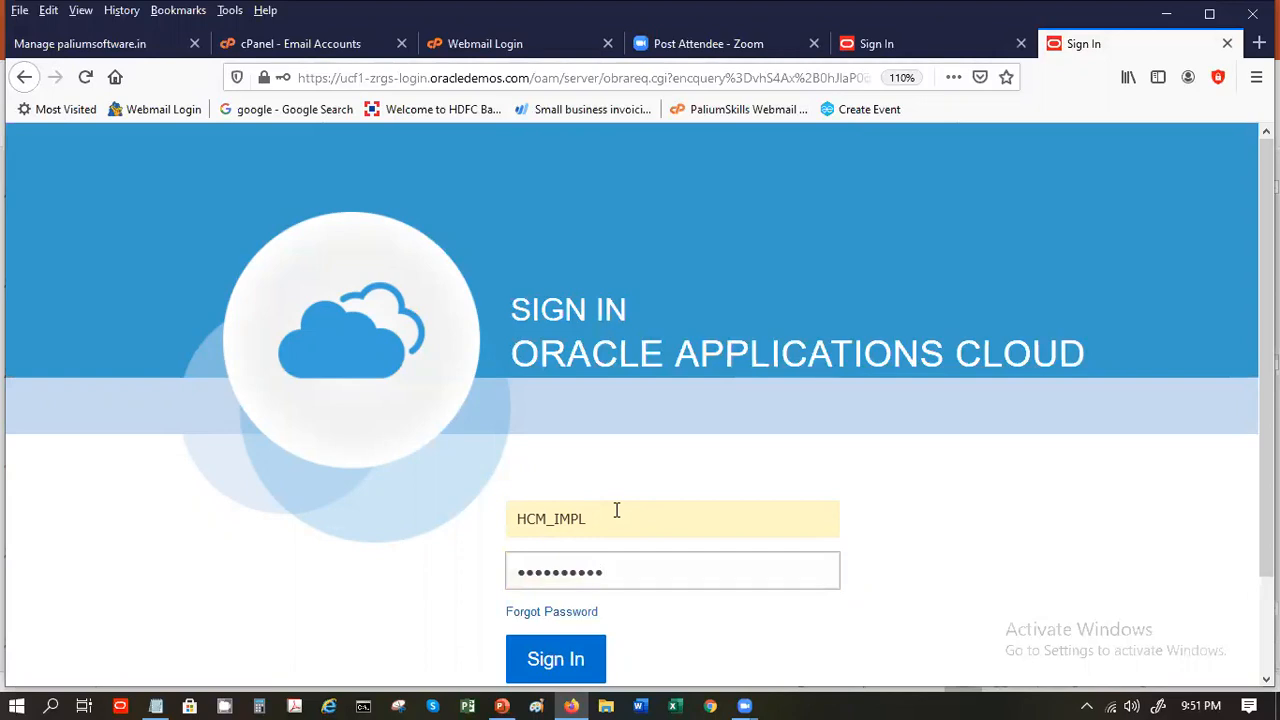
key(ctrl+a)
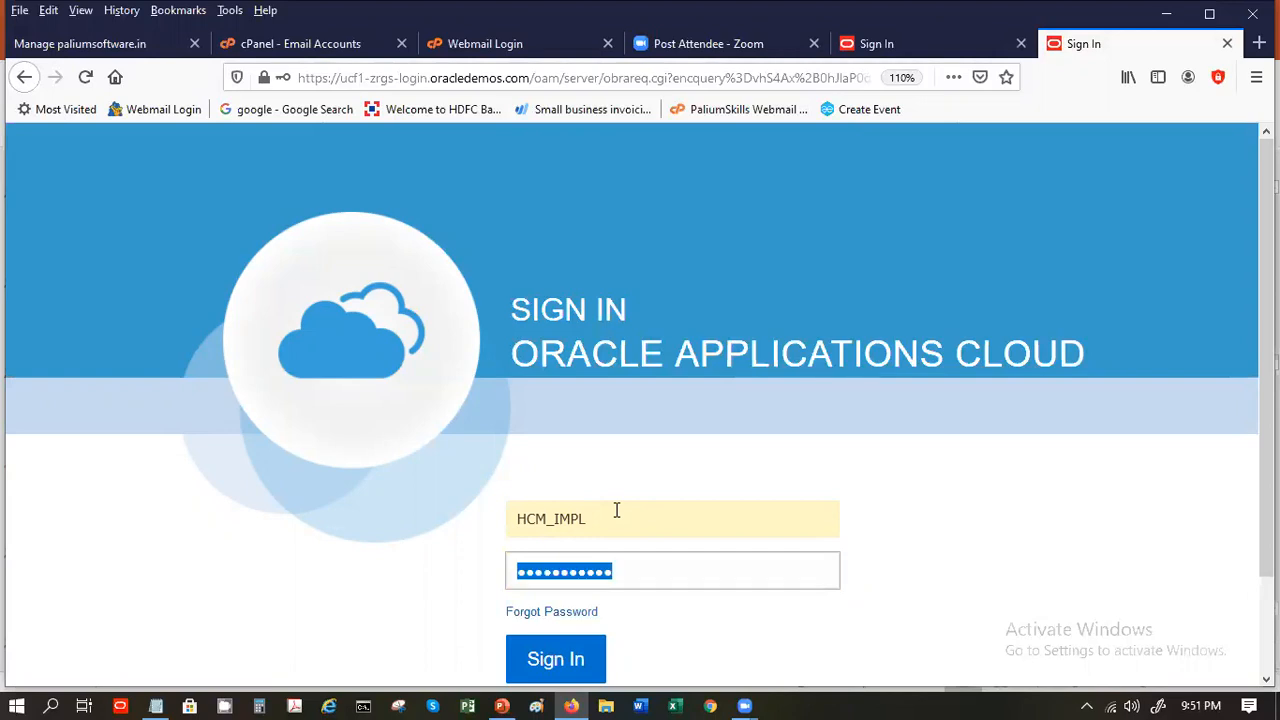
text(•••)
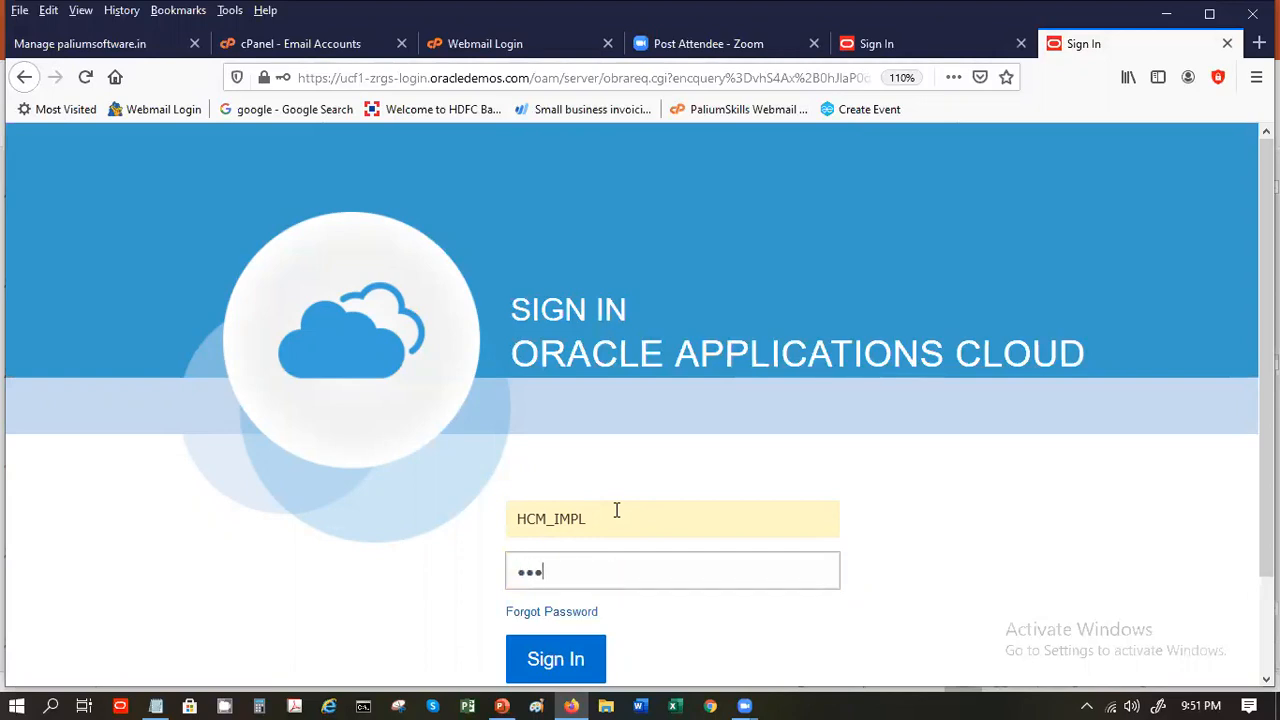
text(•••••)
click(532, 660)
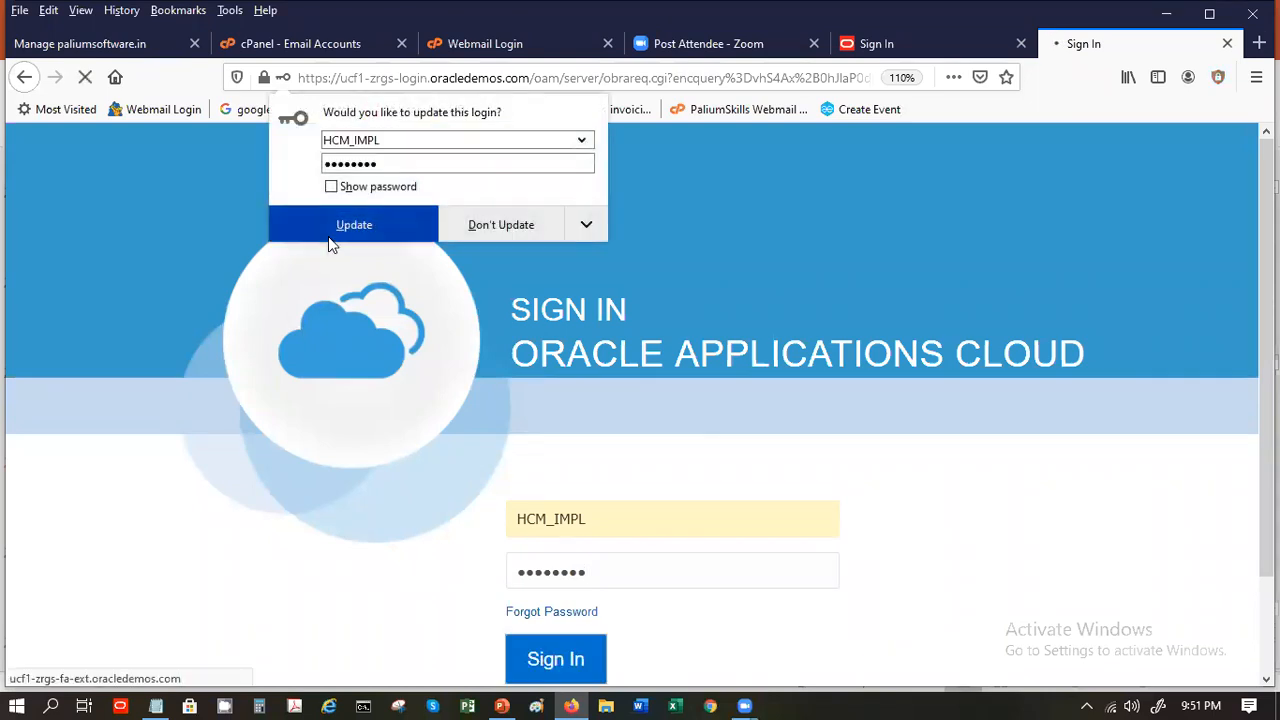
click(330, 237)
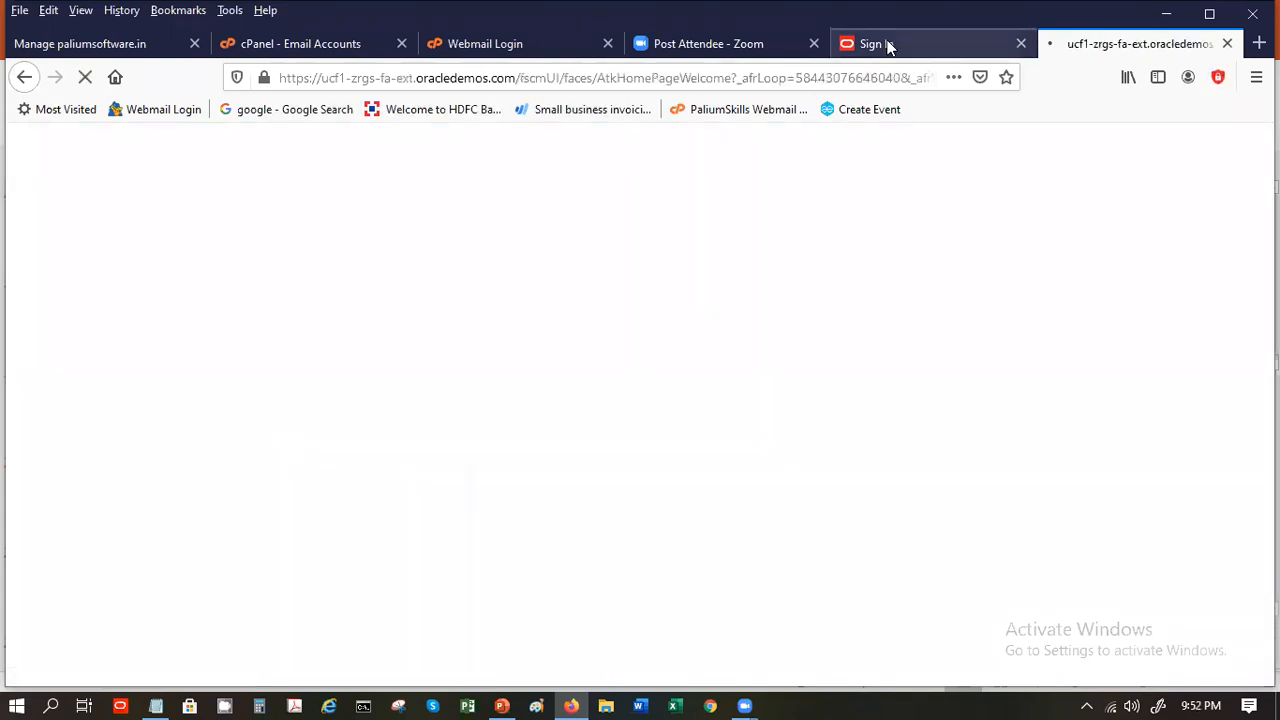
Sign in to the adc2-zrej environment in the other browser tab with the saved HCM_IMPL user ID and password
click(887, 44)
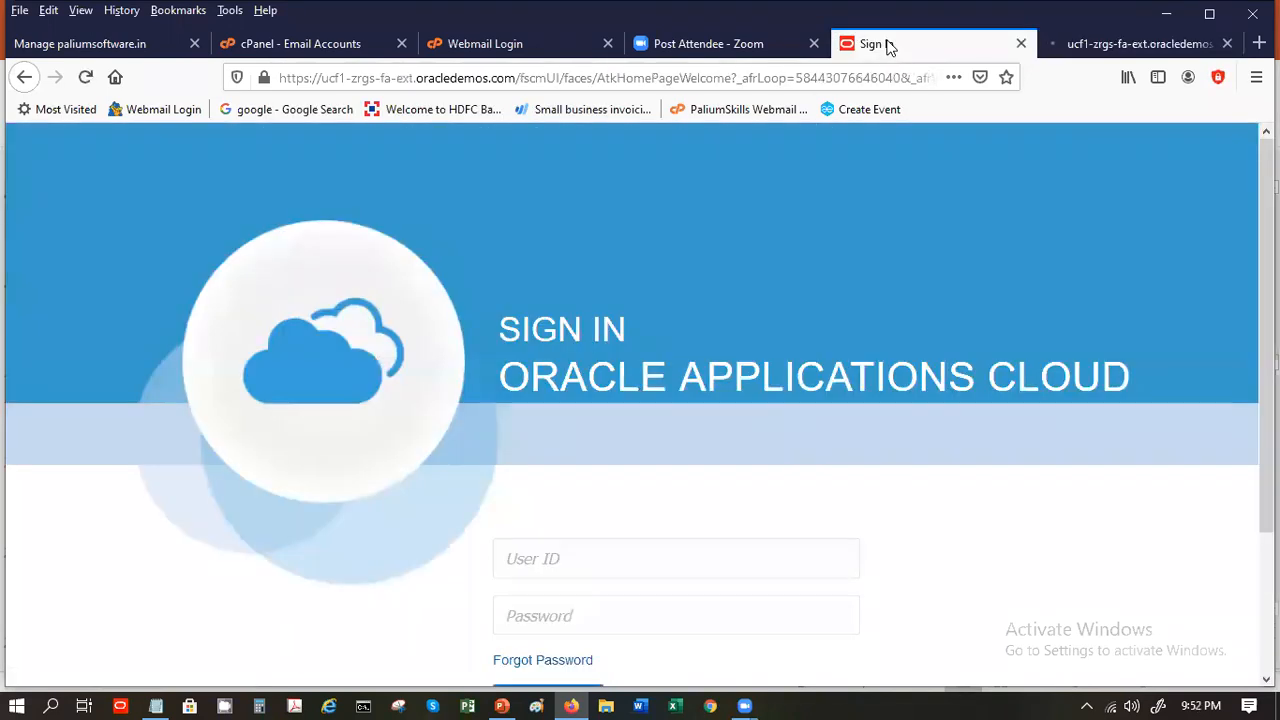
click(550, 556)
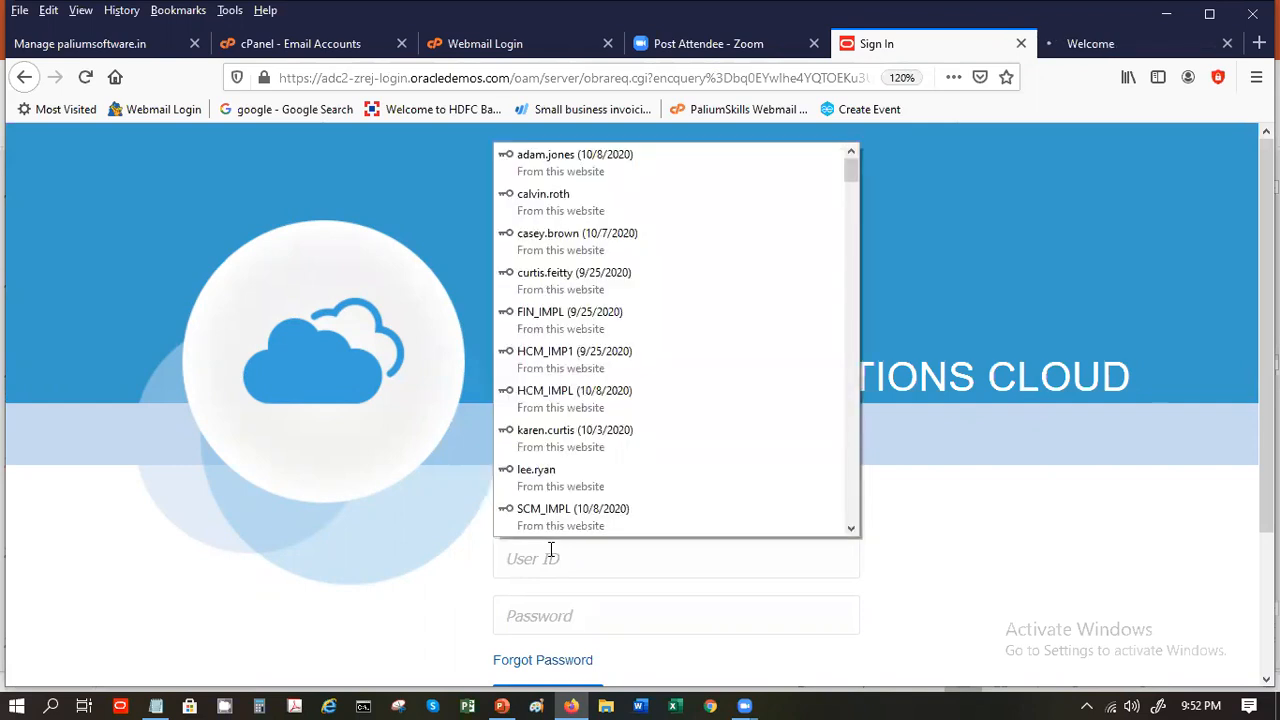
click(980, 283)
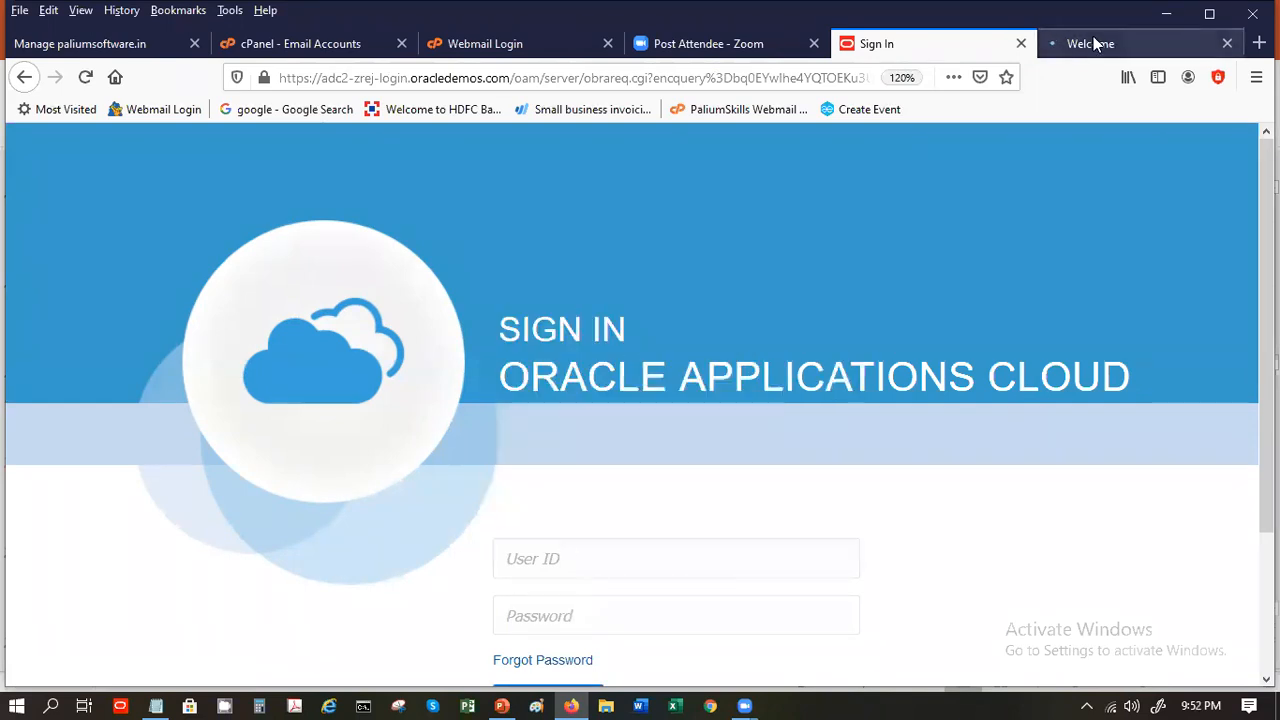
click(597, 550)
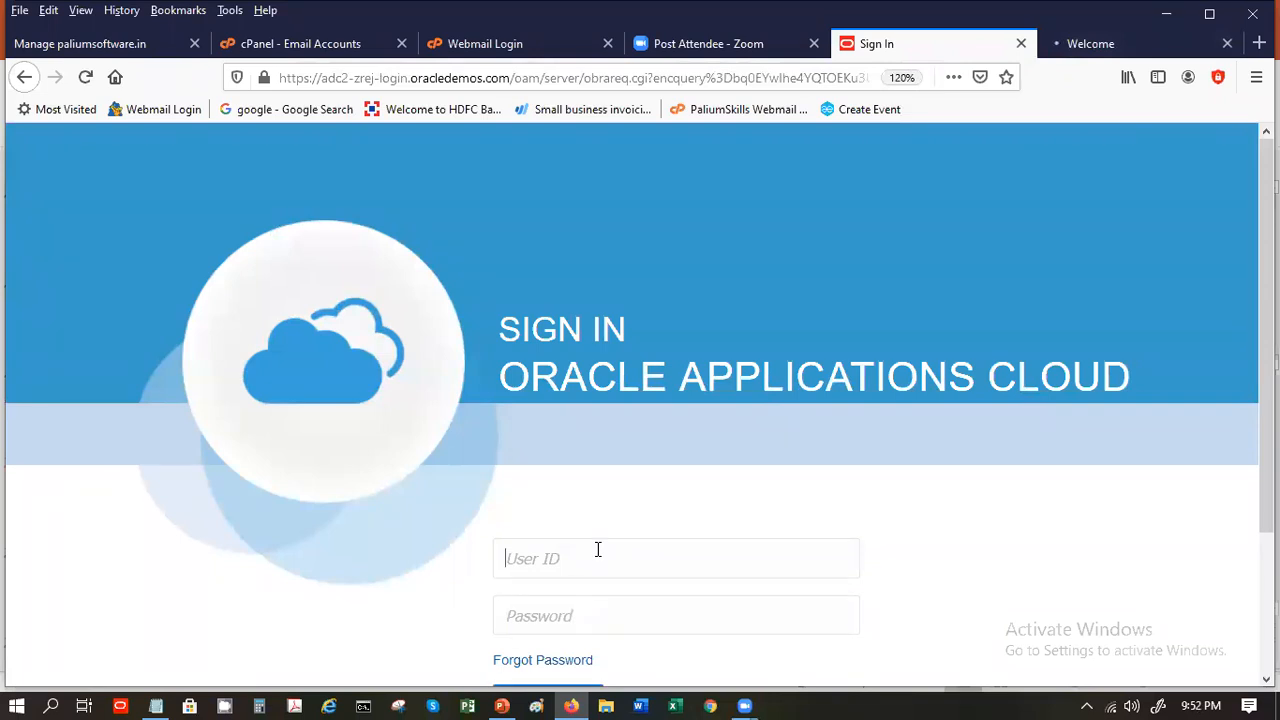
text(hcm)
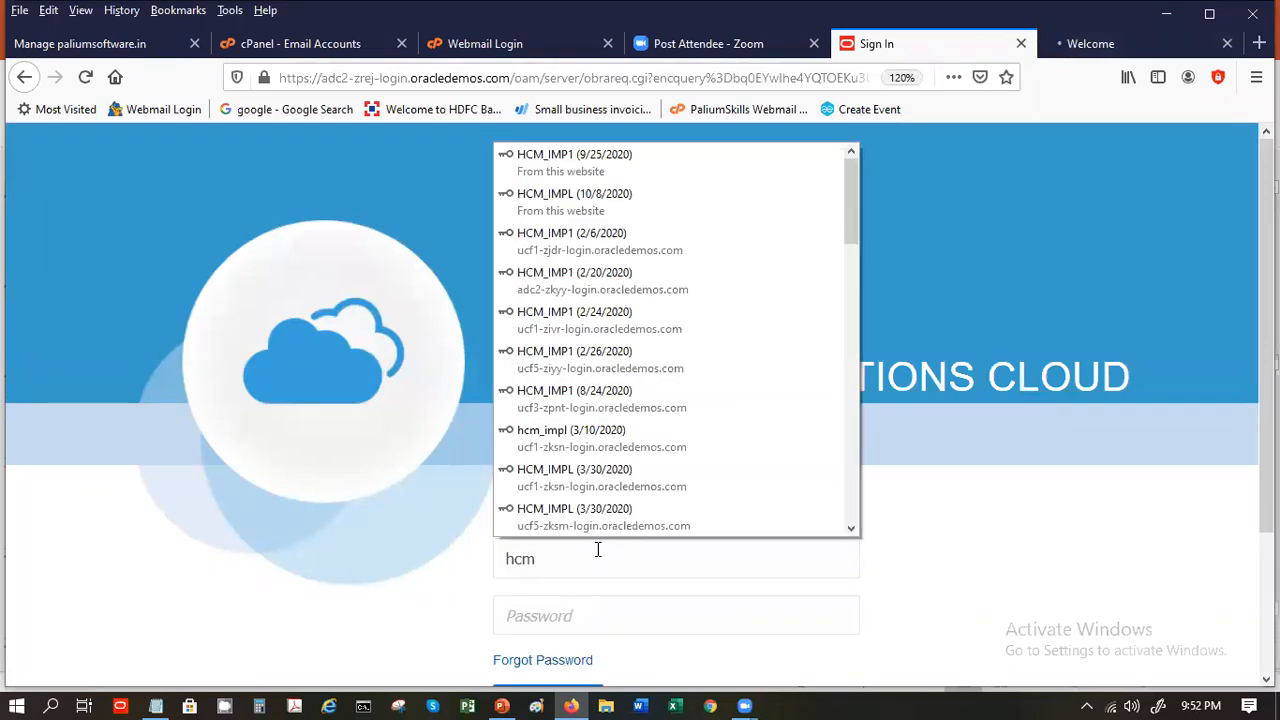
click(633, 200)
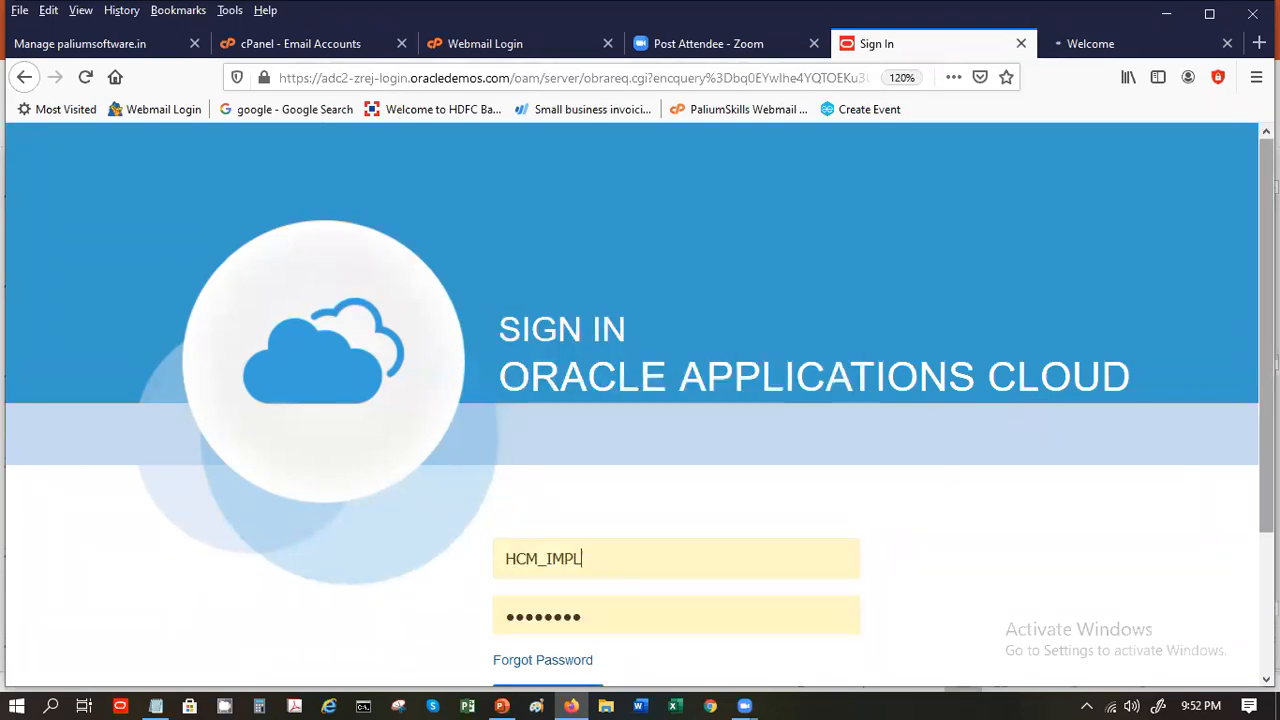
scroll(700, 641, down, 2)
click(523, 625)
Return to the ucf1-zrgs environment, go to its home page and open Setup and Maintenance
click(1073, 41)
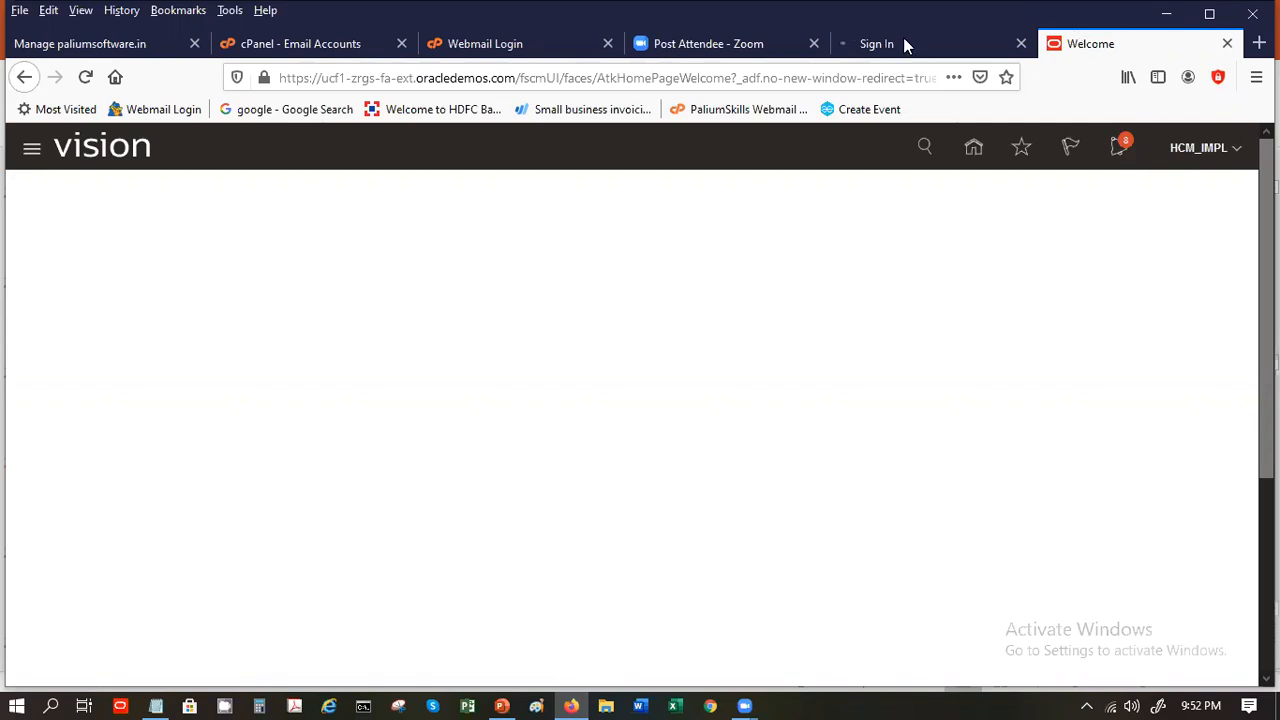
click(973, 148)
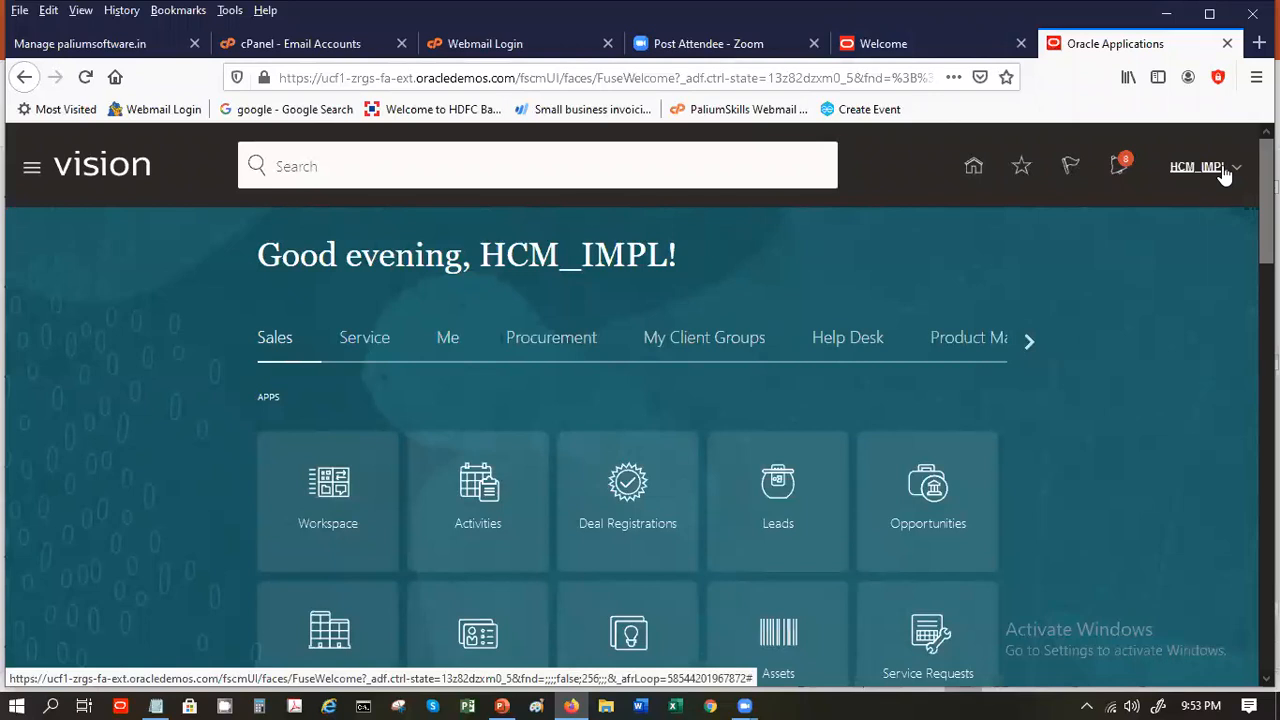
click(1224, 175)
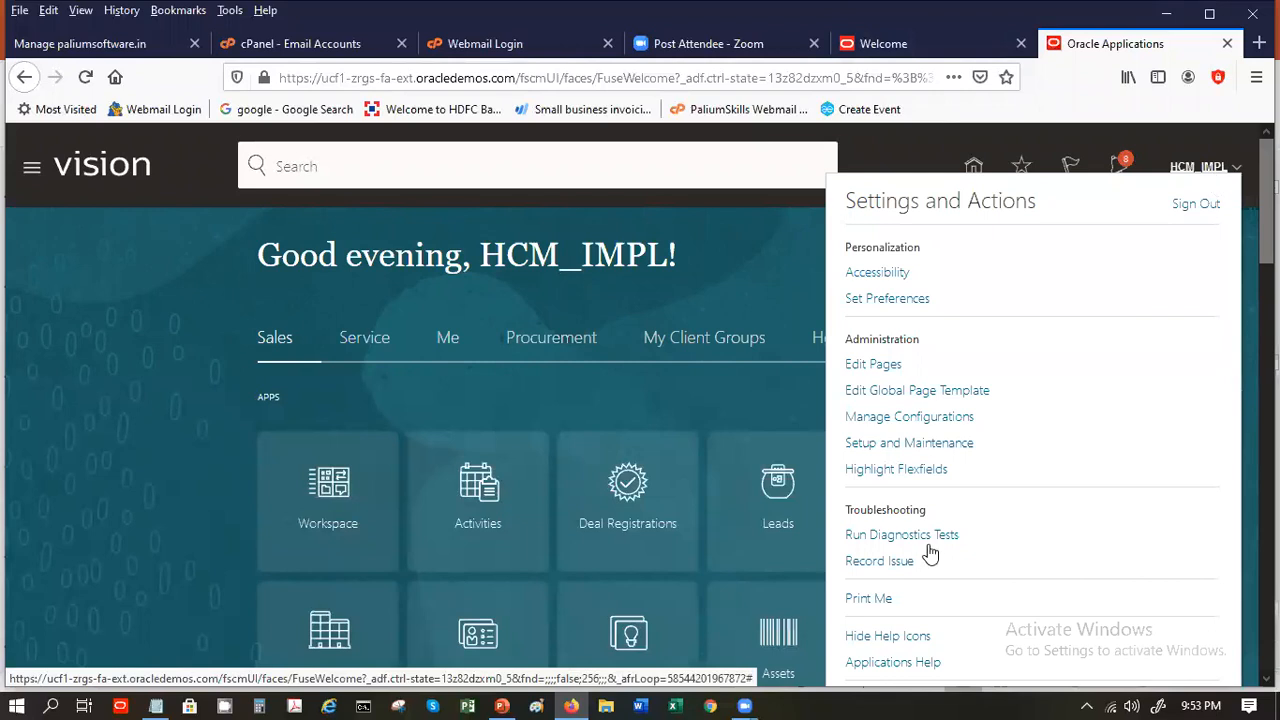
click(921, 446)
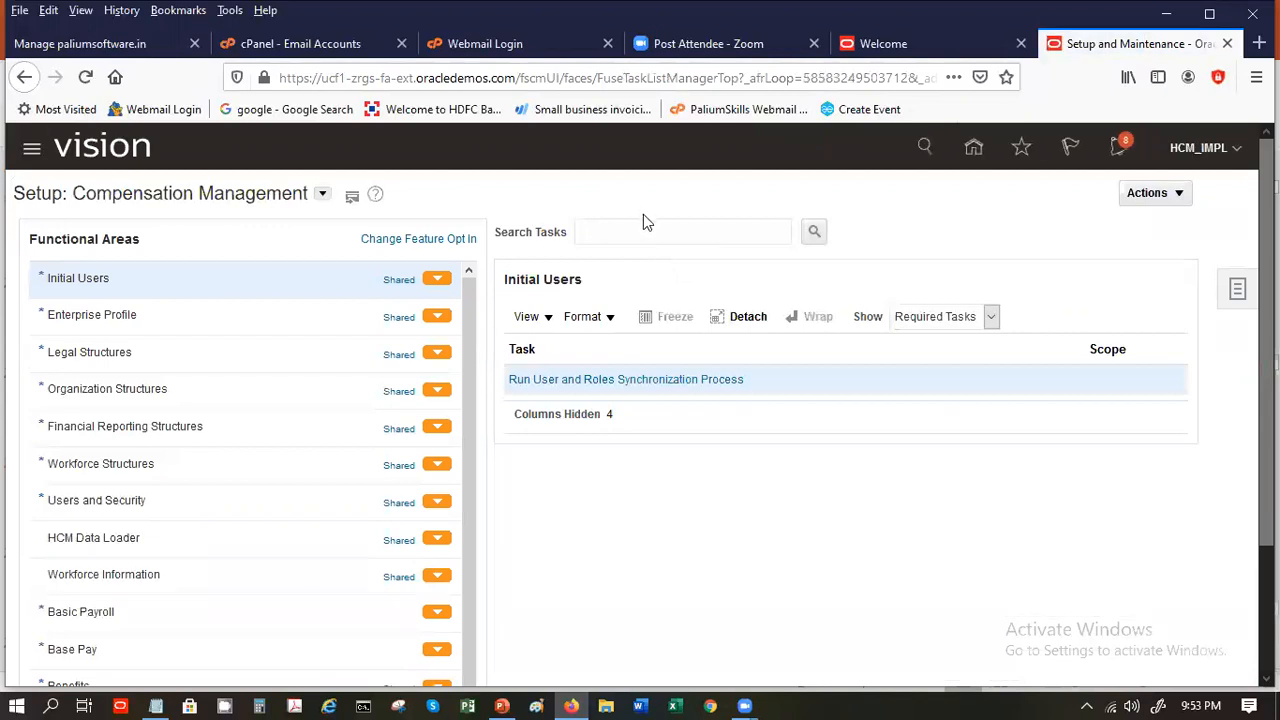
Search the setup tasks for "descriptive" and select Manage Person Descriptive Flexfields under Workforce Information
text(descriptive)
key(Return)
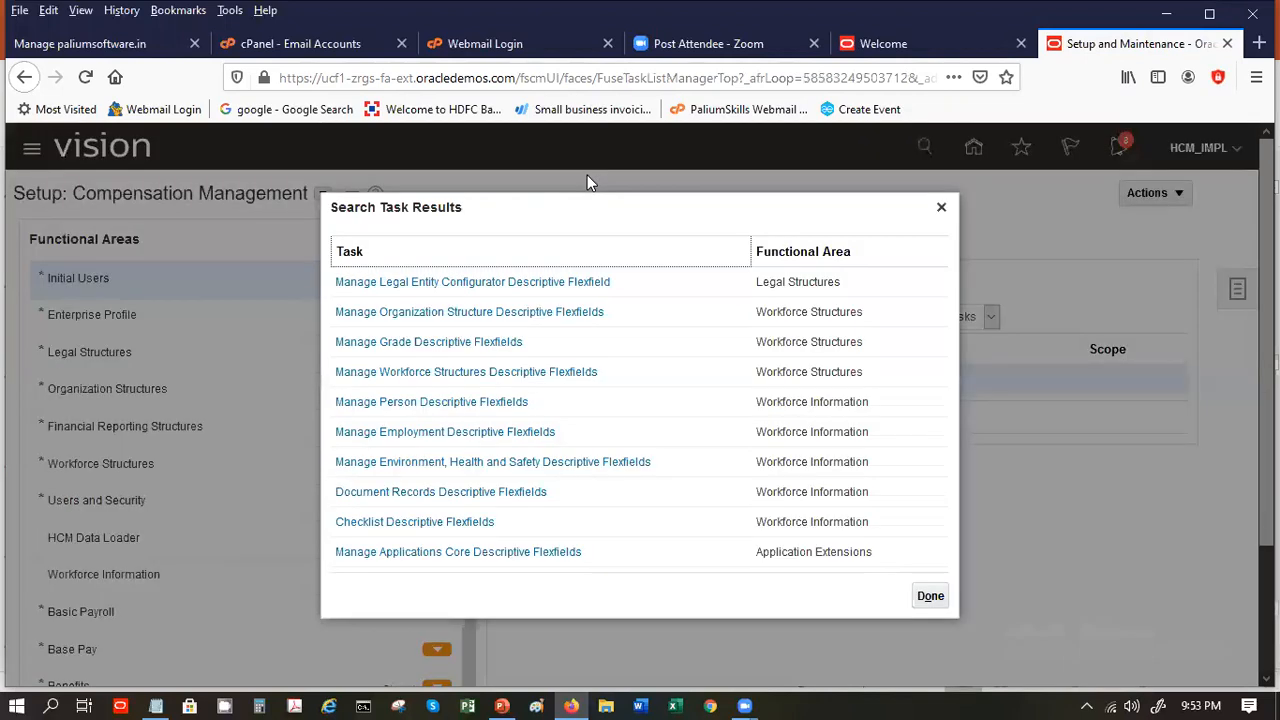
right_click(588, 176)
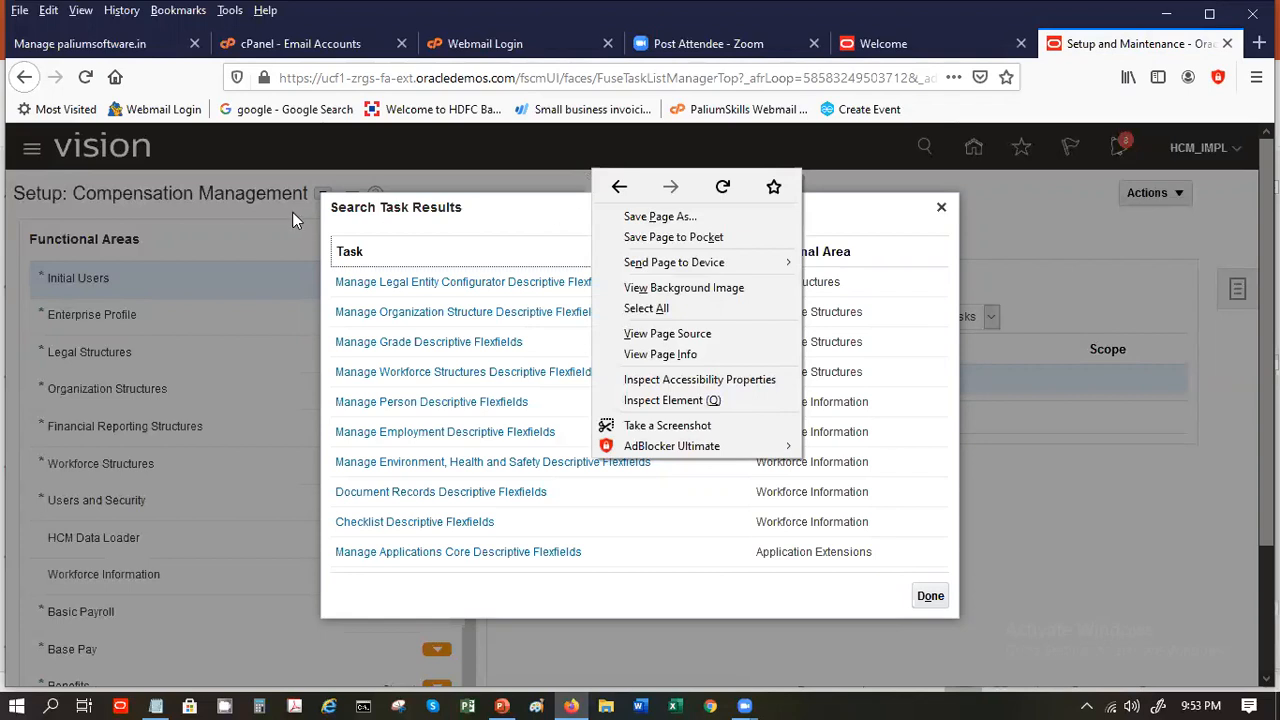
click(457, 405)
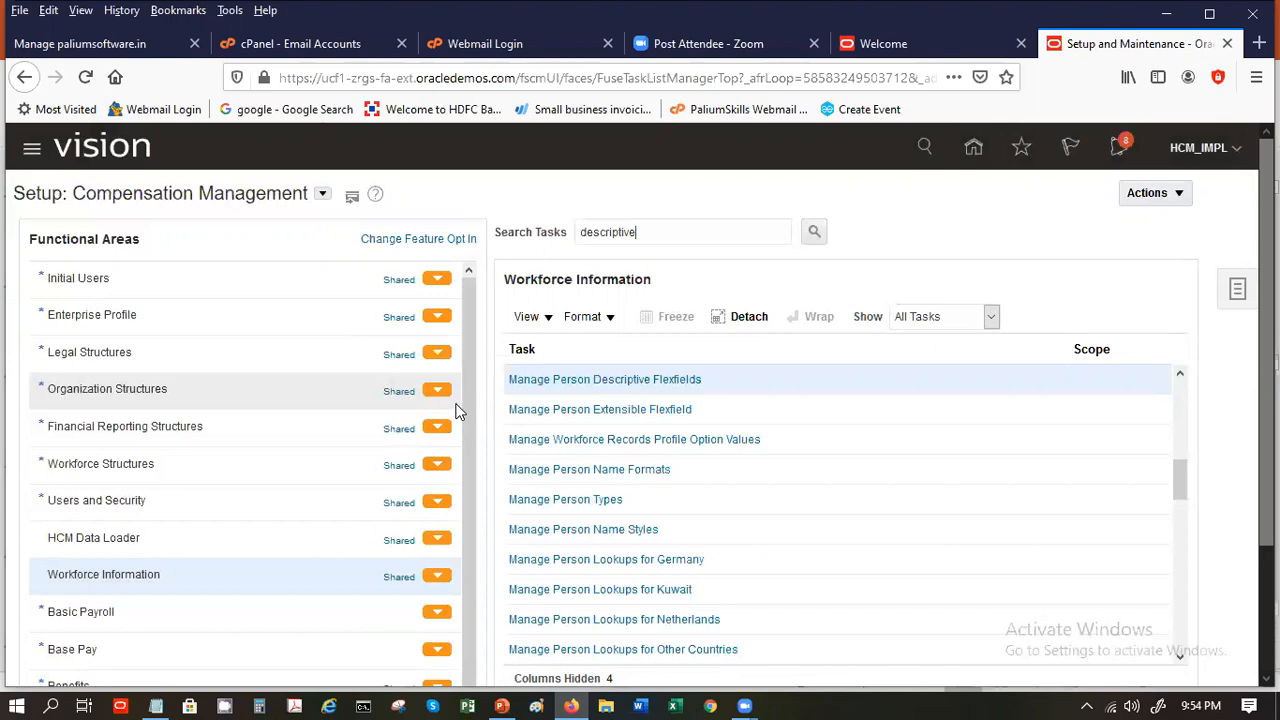
Run the setup task search for "descriptive" and open the Manage Person Descriptive Flexfields task
click(815, 233)
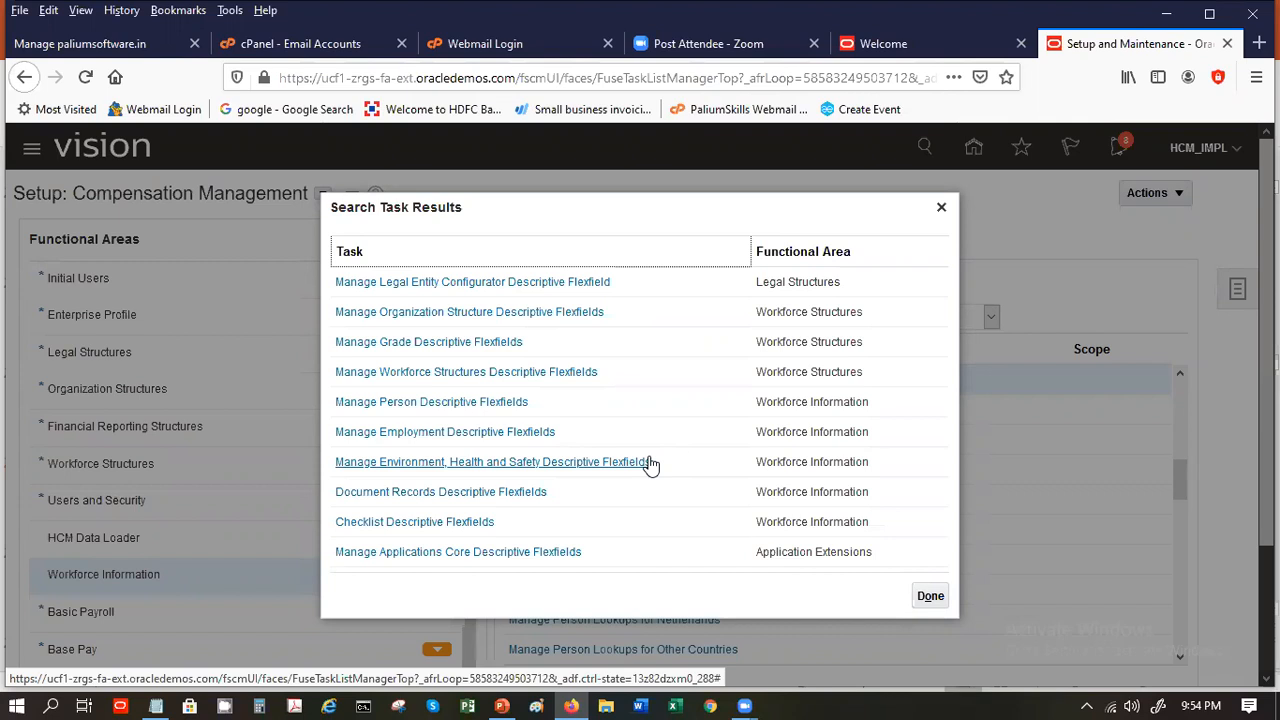
click(455, 401)
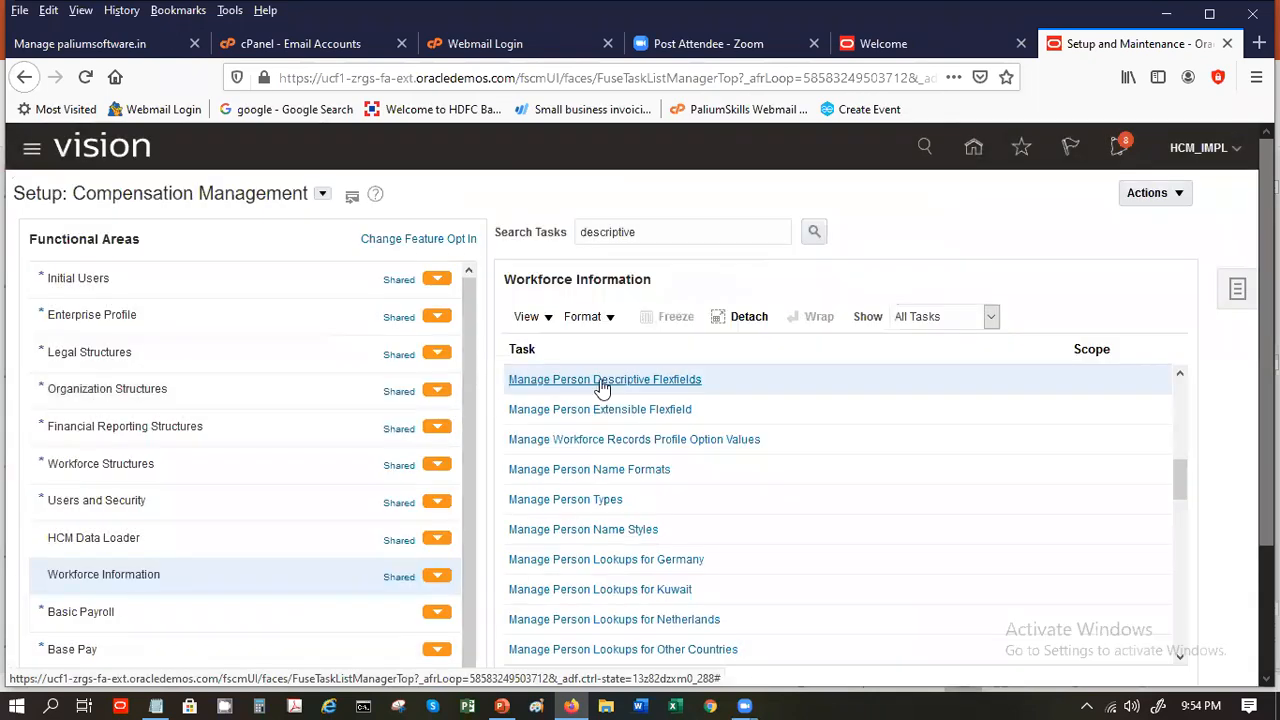
click(624, 381)
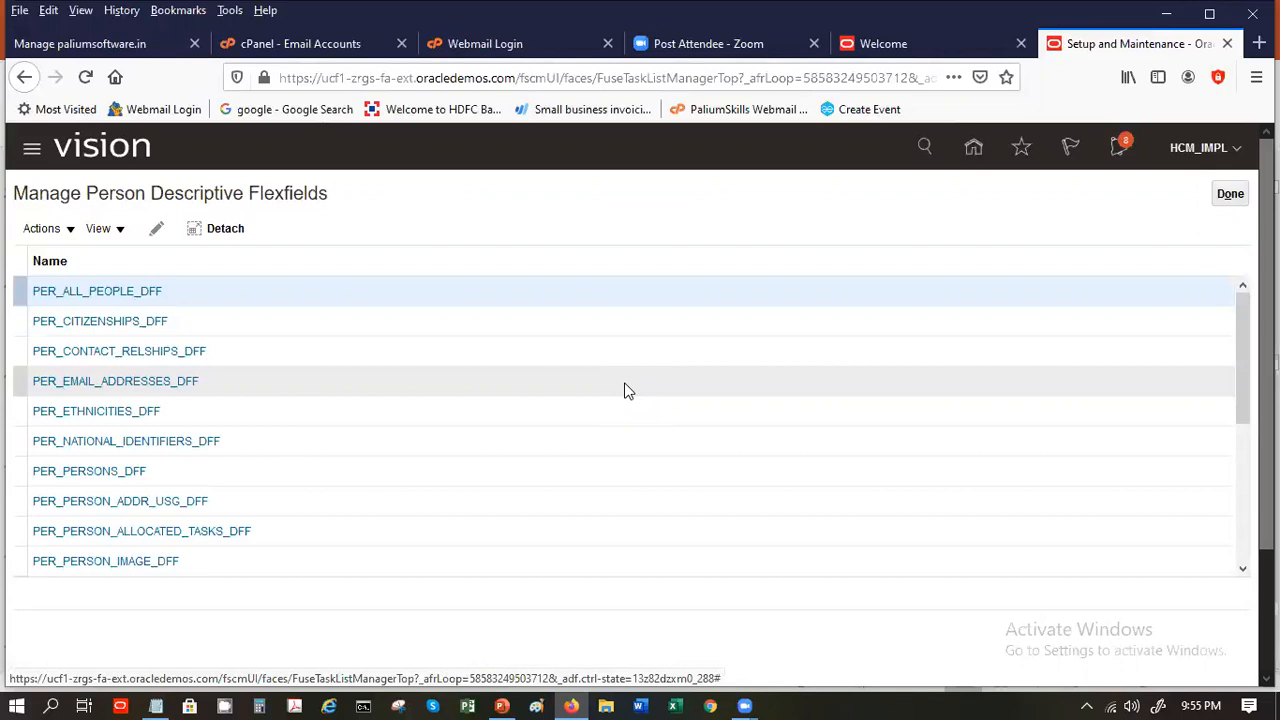
Open the PER_EMAIL_ADDRESSES_DFF flexfield for editing
click(93, 381)
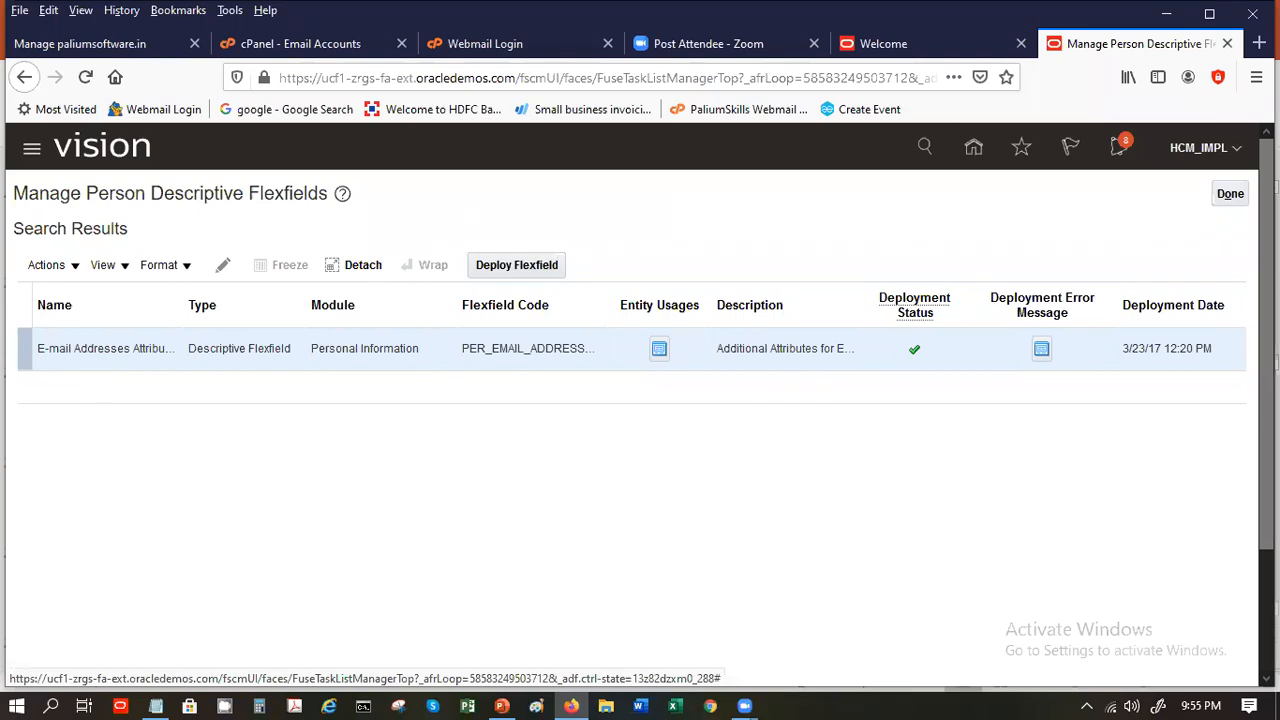
click(1243, 193)
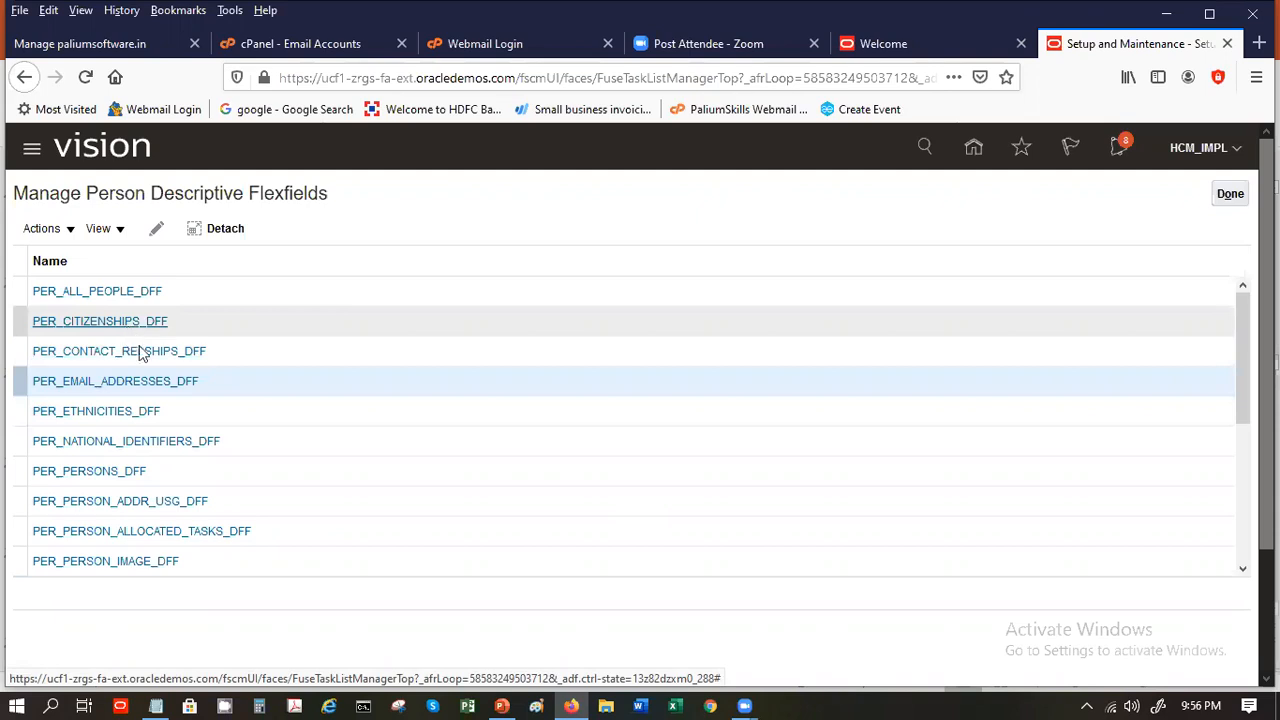
click(160, 382)
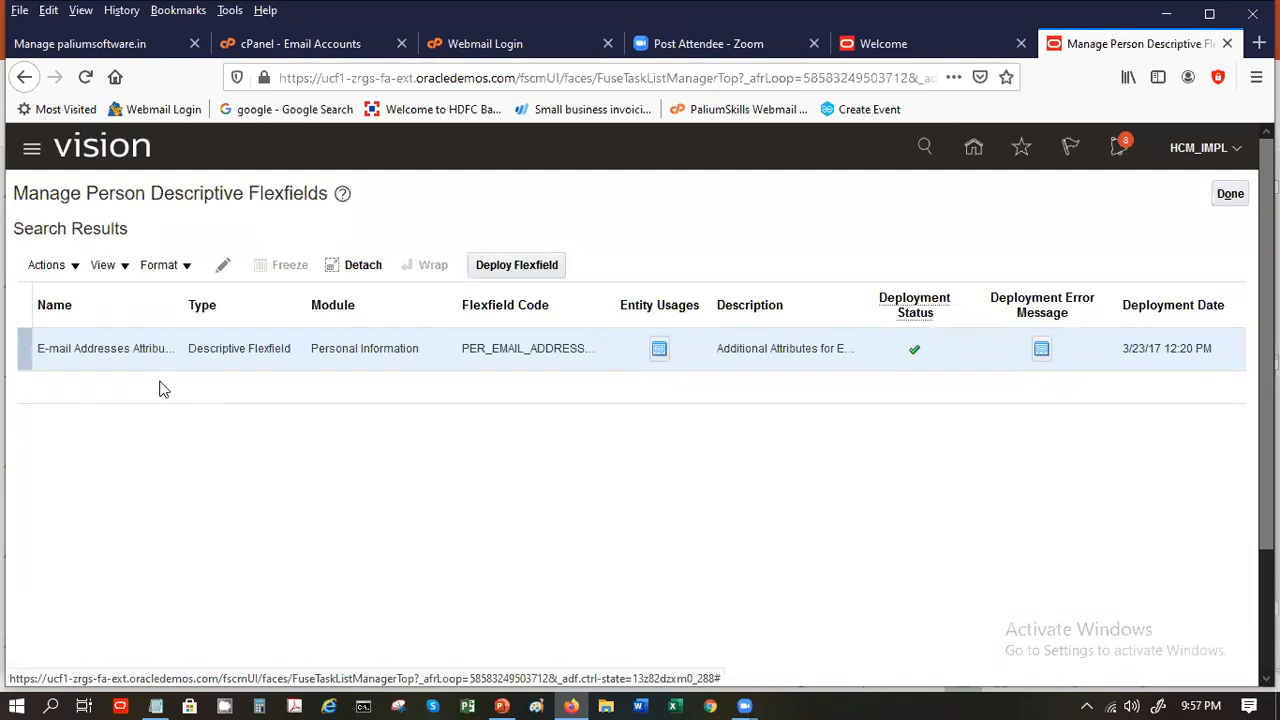
click(223, 265)
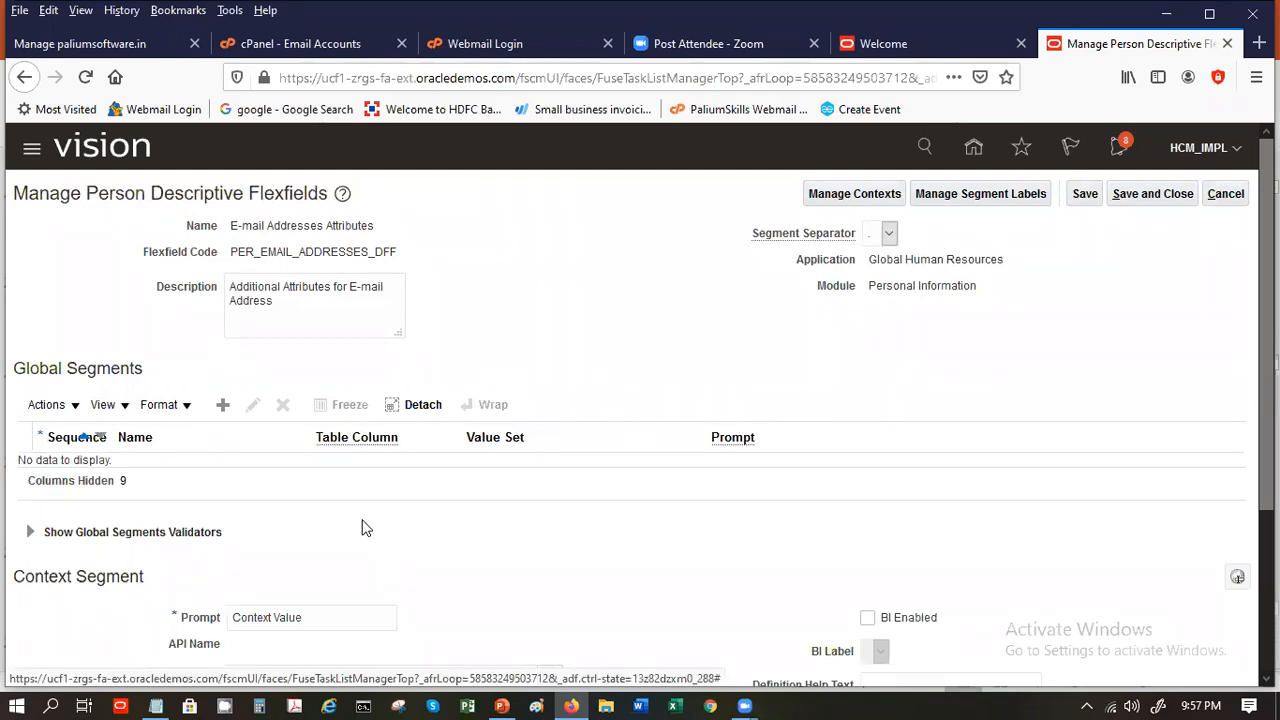
triple_click(63, 576)
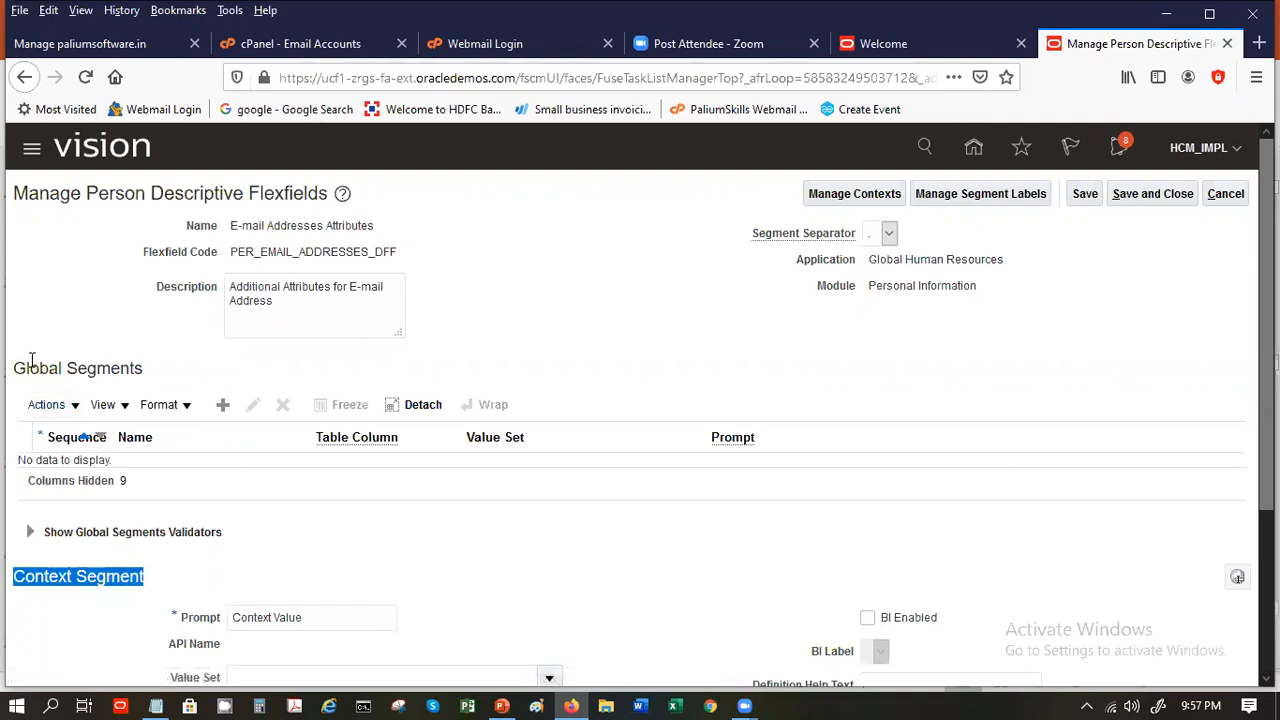
Start a new global segment named Email Host Name with the Character data type
click(226, 405)
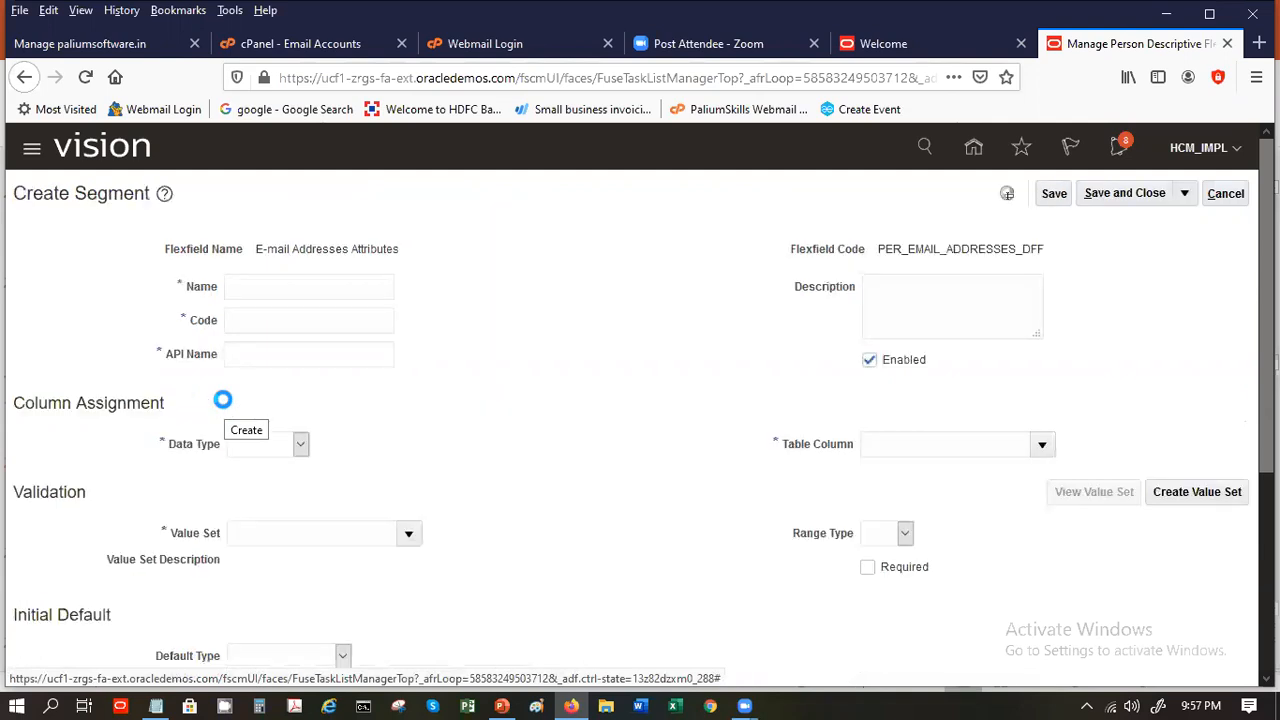
click(301, 286)
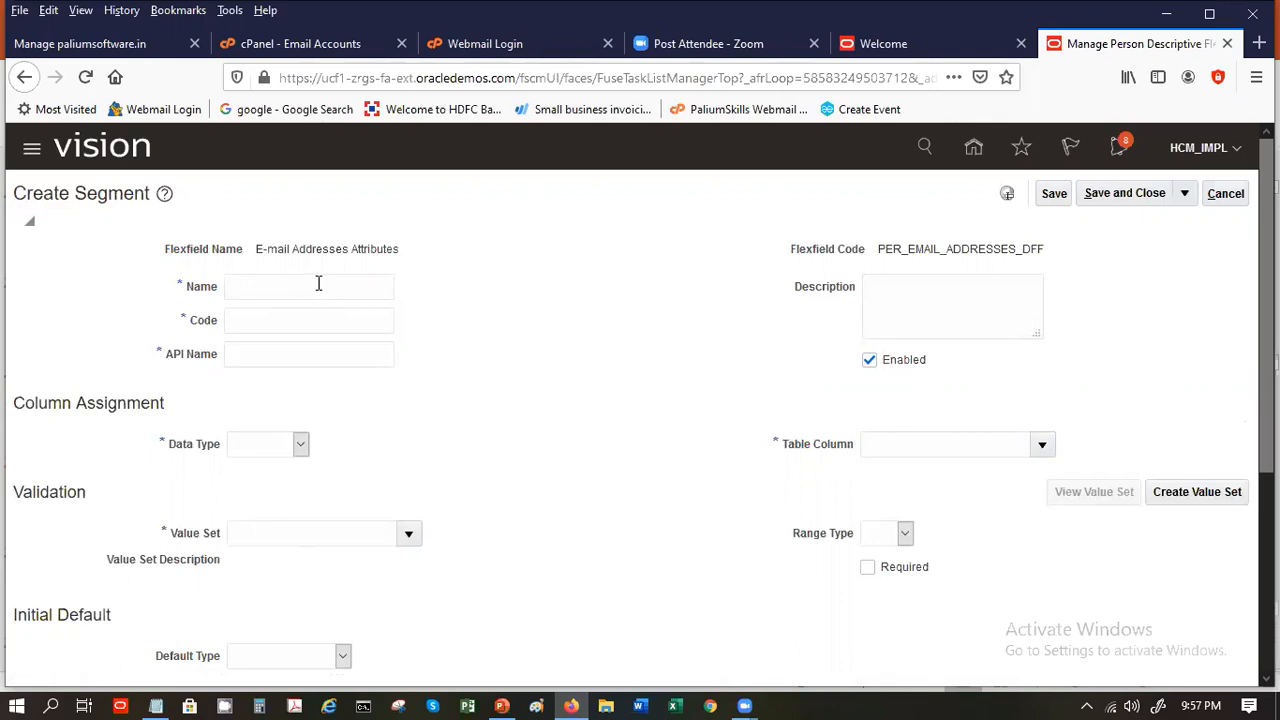
text(m)
key(BackSpace)
text(Email Host Name)
key(Tab)
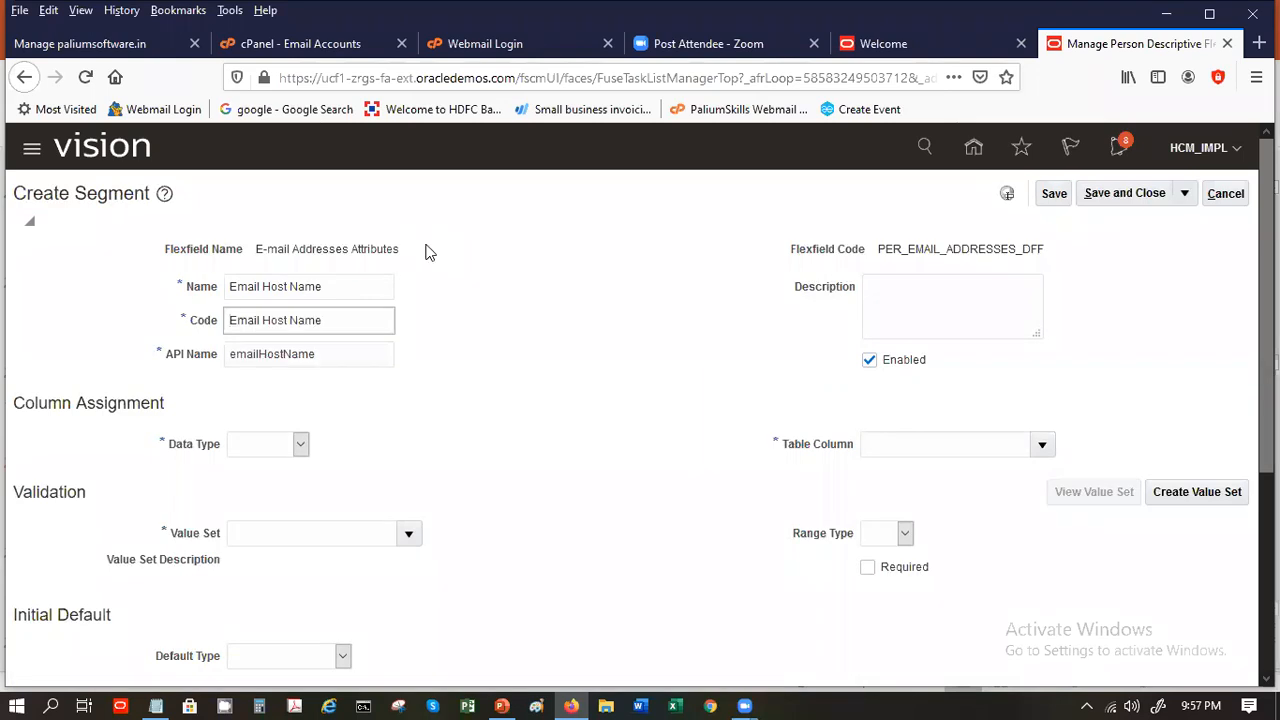
click(288, 444)
click(284, 486)
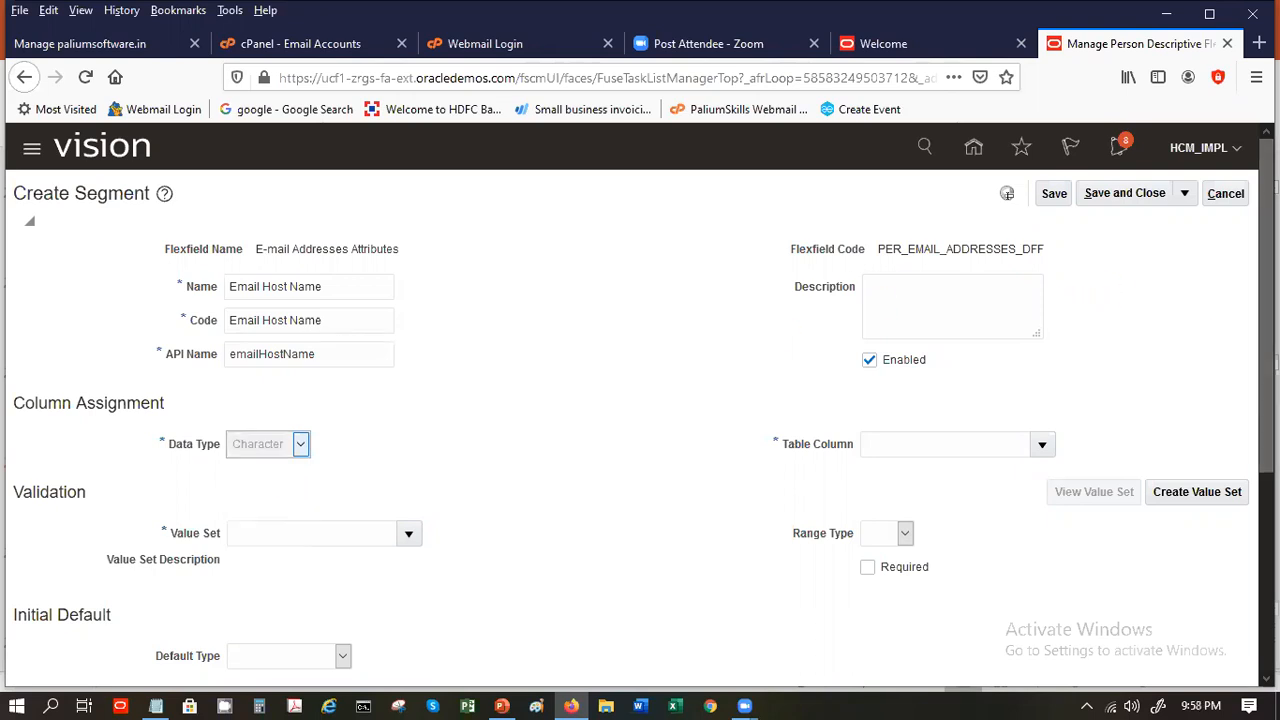
scroll(1007, 193, down, 3)
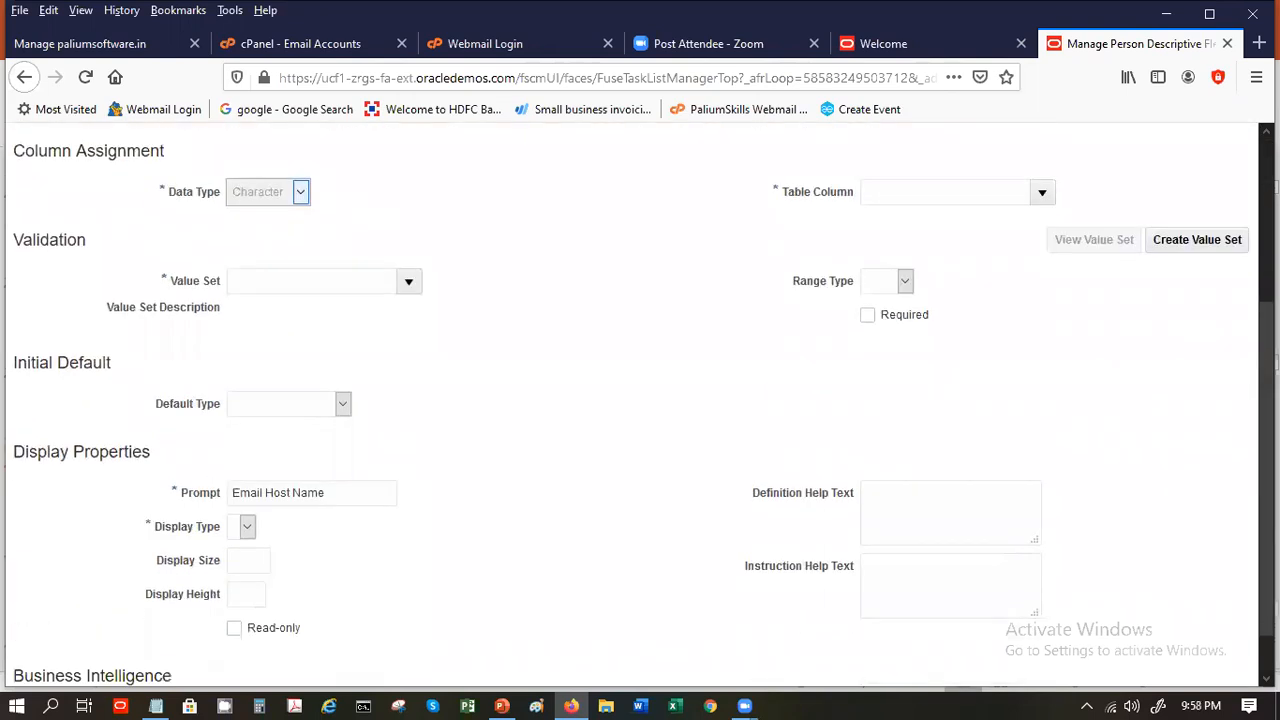
Start a new value set for the segment with the code SP_EMAIL_HOST
click(314, 280)
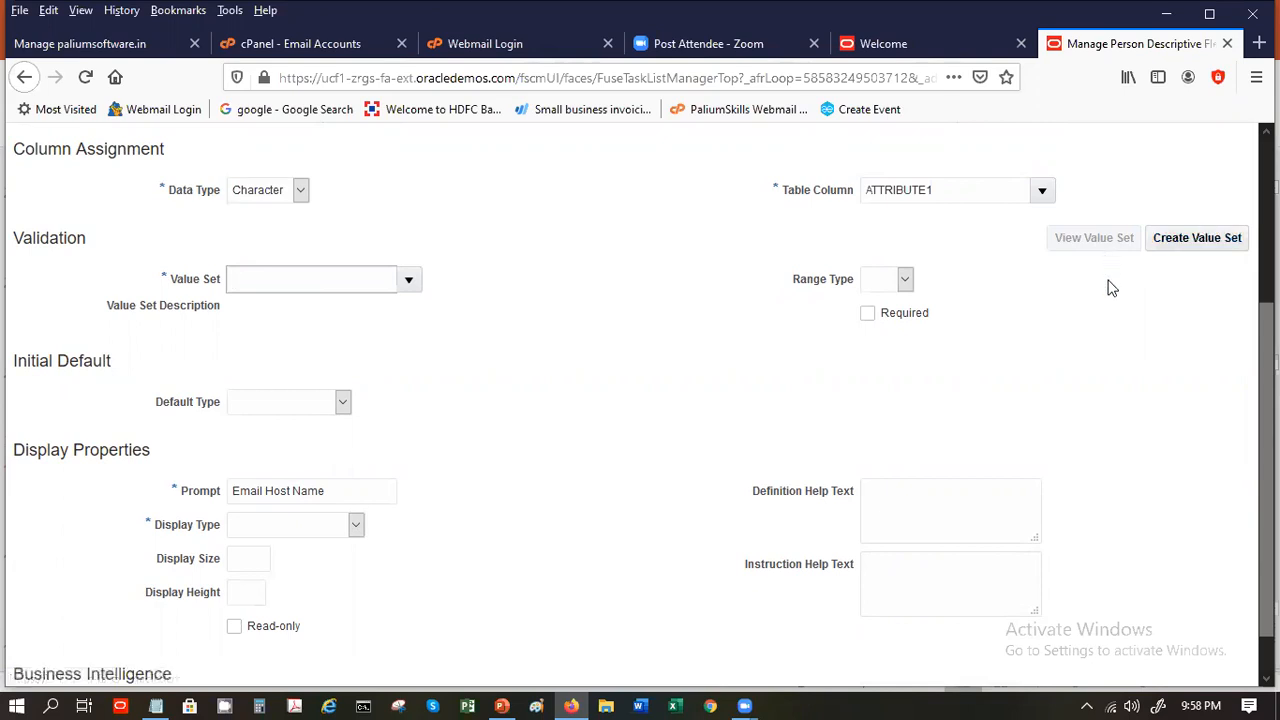
click(1210, 240)
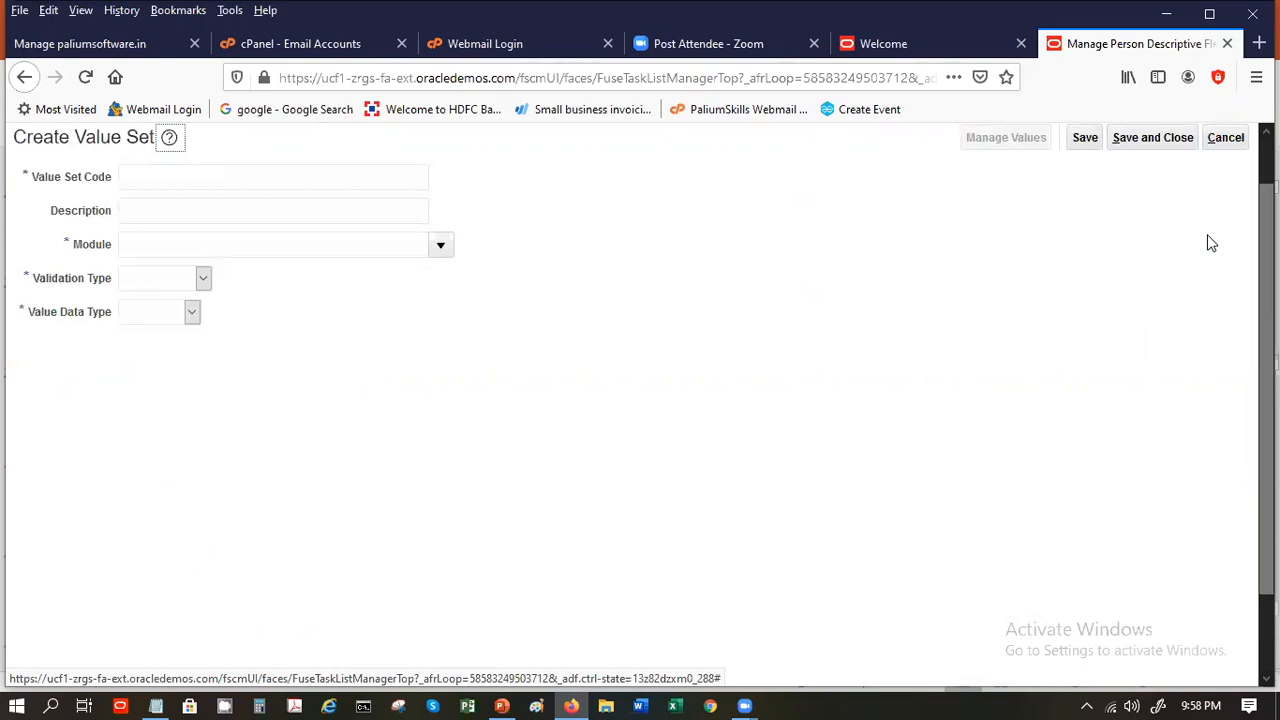
click(227, 171)
text(SP_EMAIL_)
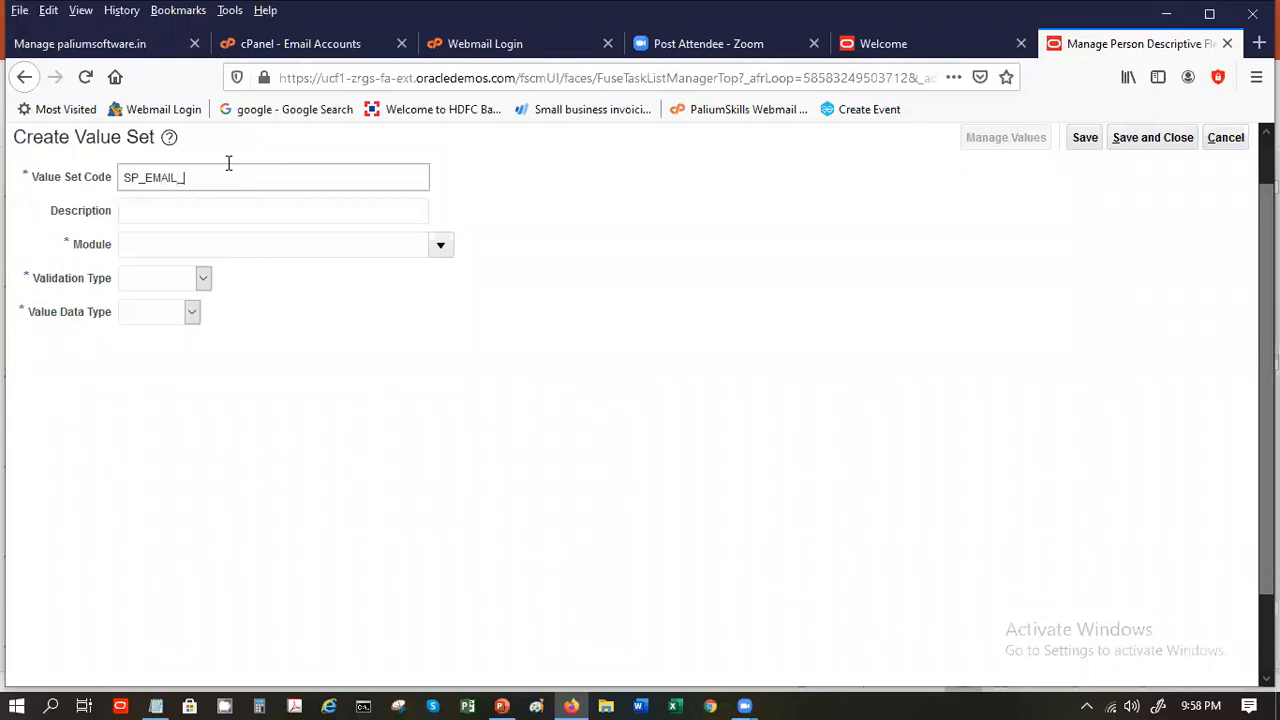
text(HOST)
key(Tab)
key(Tab)
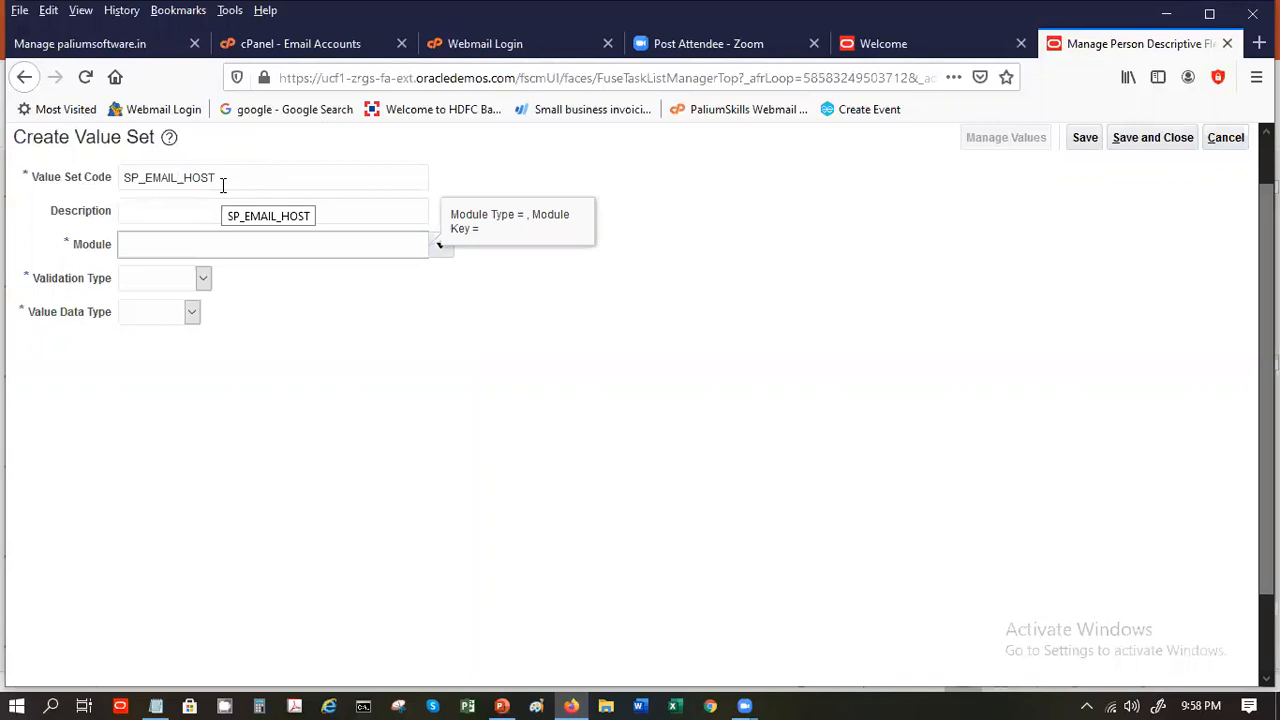
Enter Person Information as the value set's module, with validation type Independent and value data type Character
text(Person)
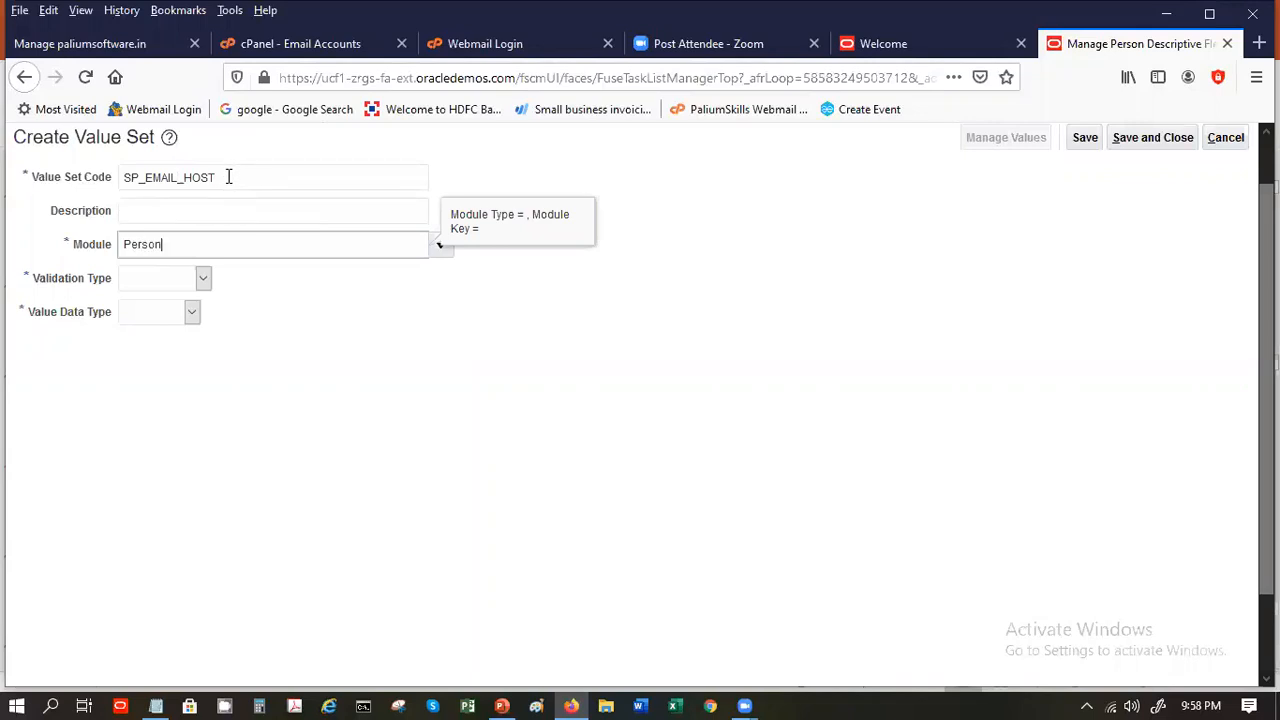
key(Tab)
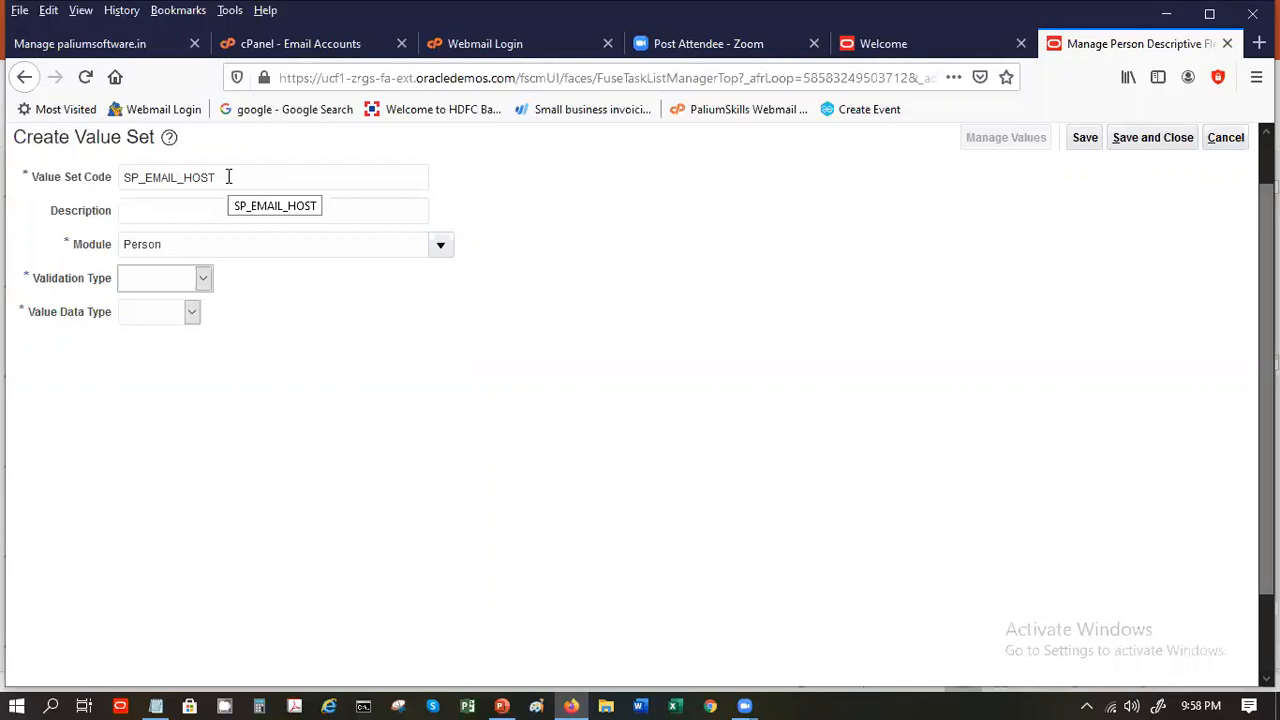
click(203, 280)
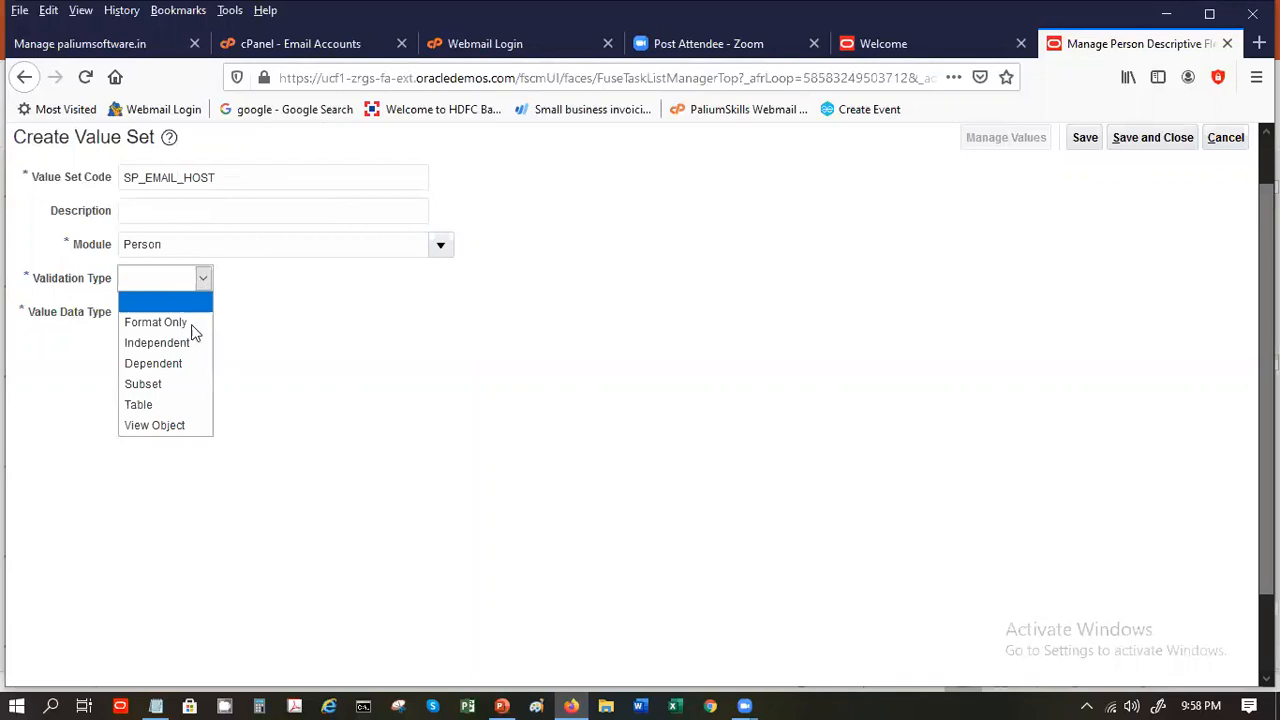
click(157, 343)
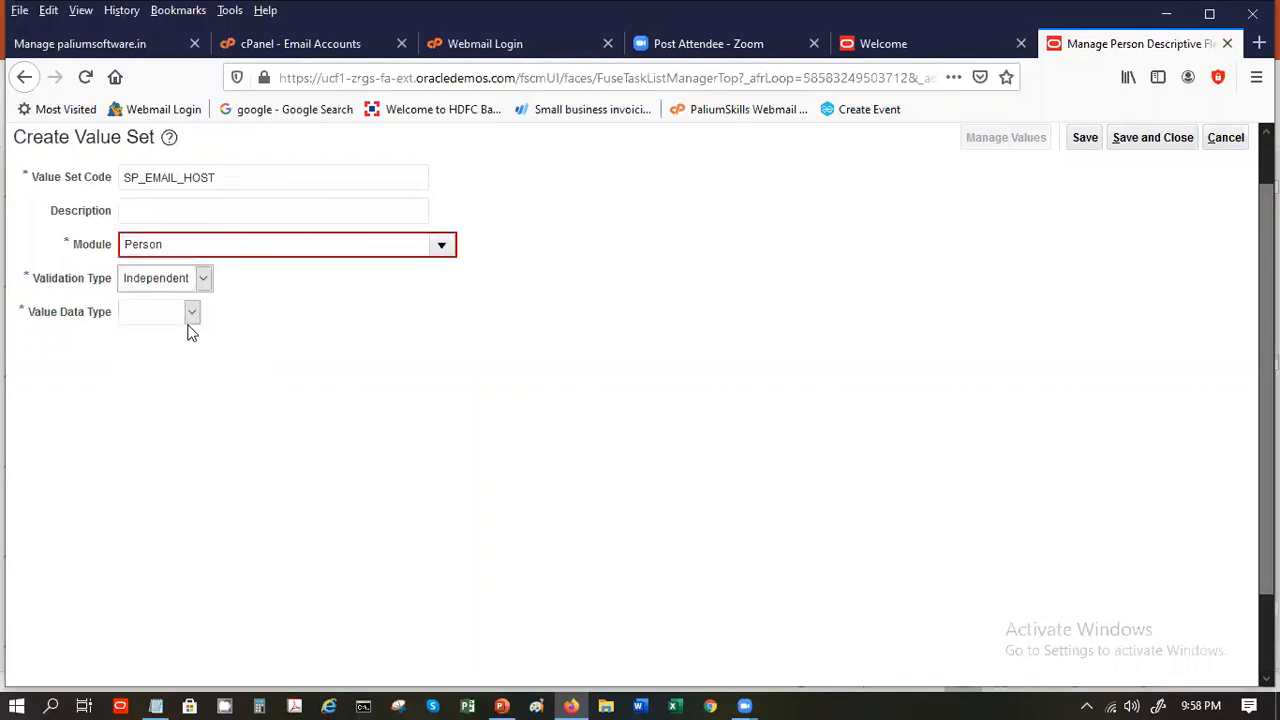
click(266, 244)
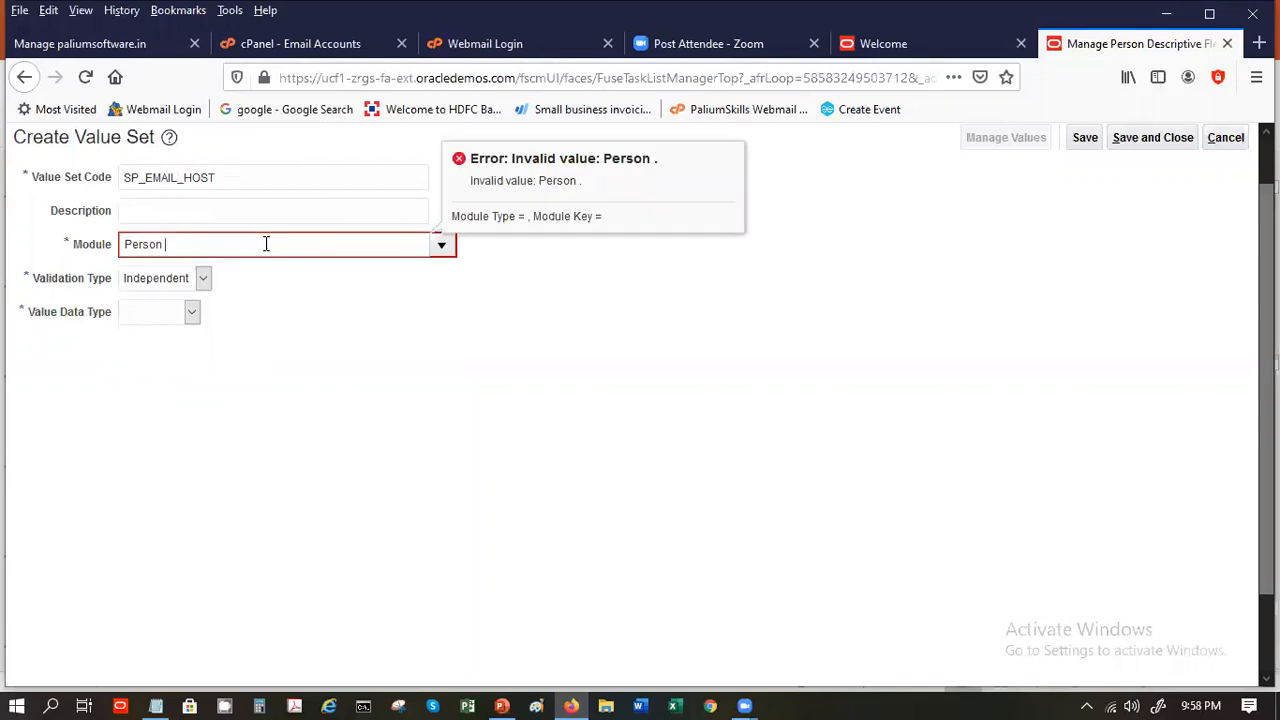
text(Information)
key(Tab)
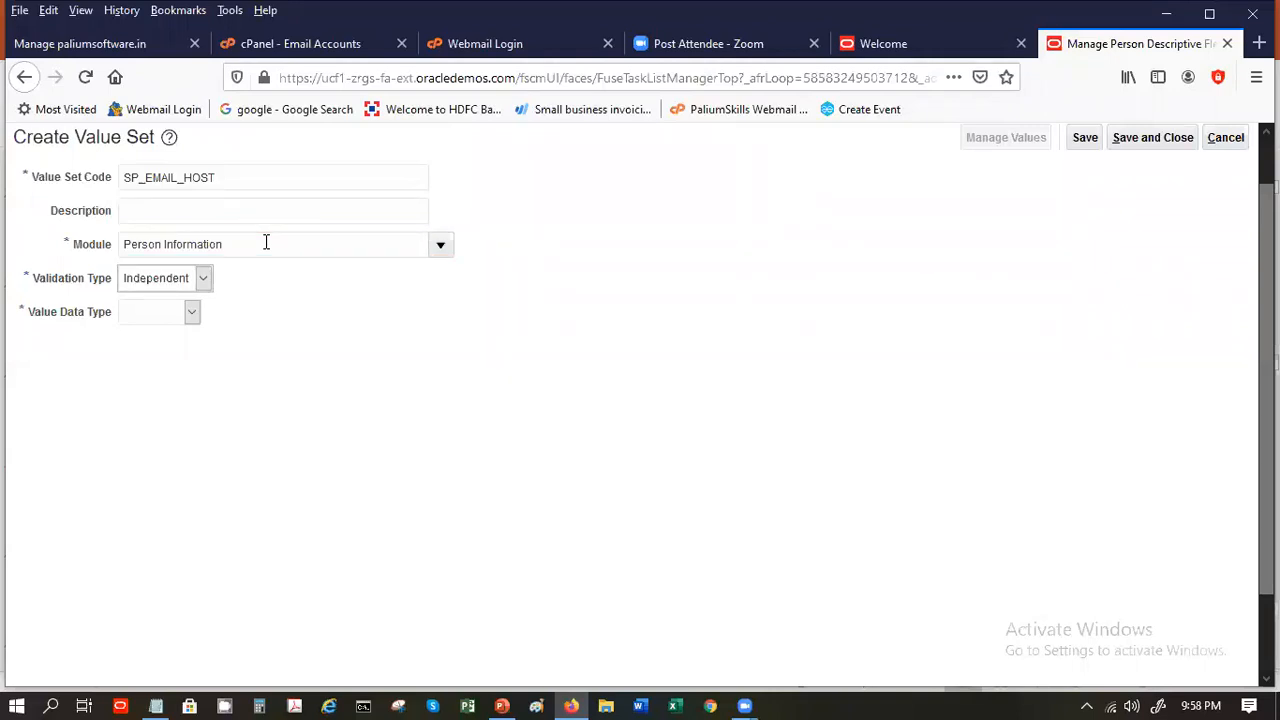
click(191, 313)
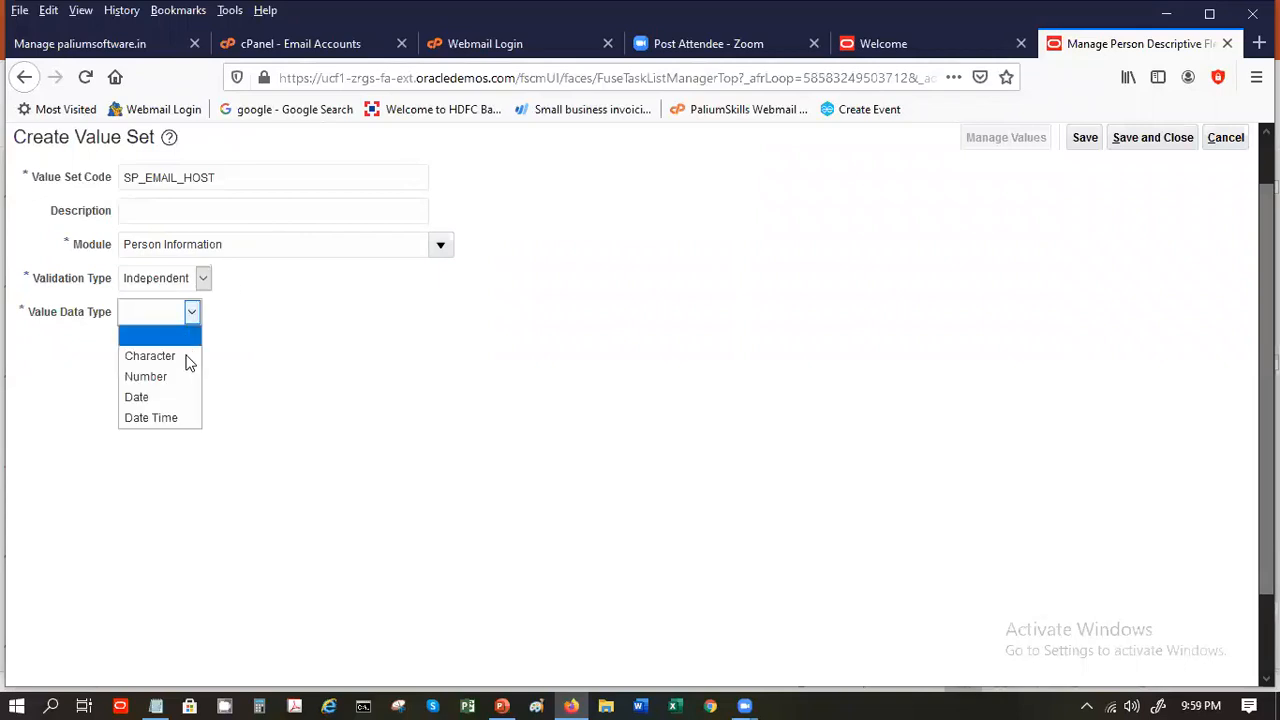
click(177, 358)
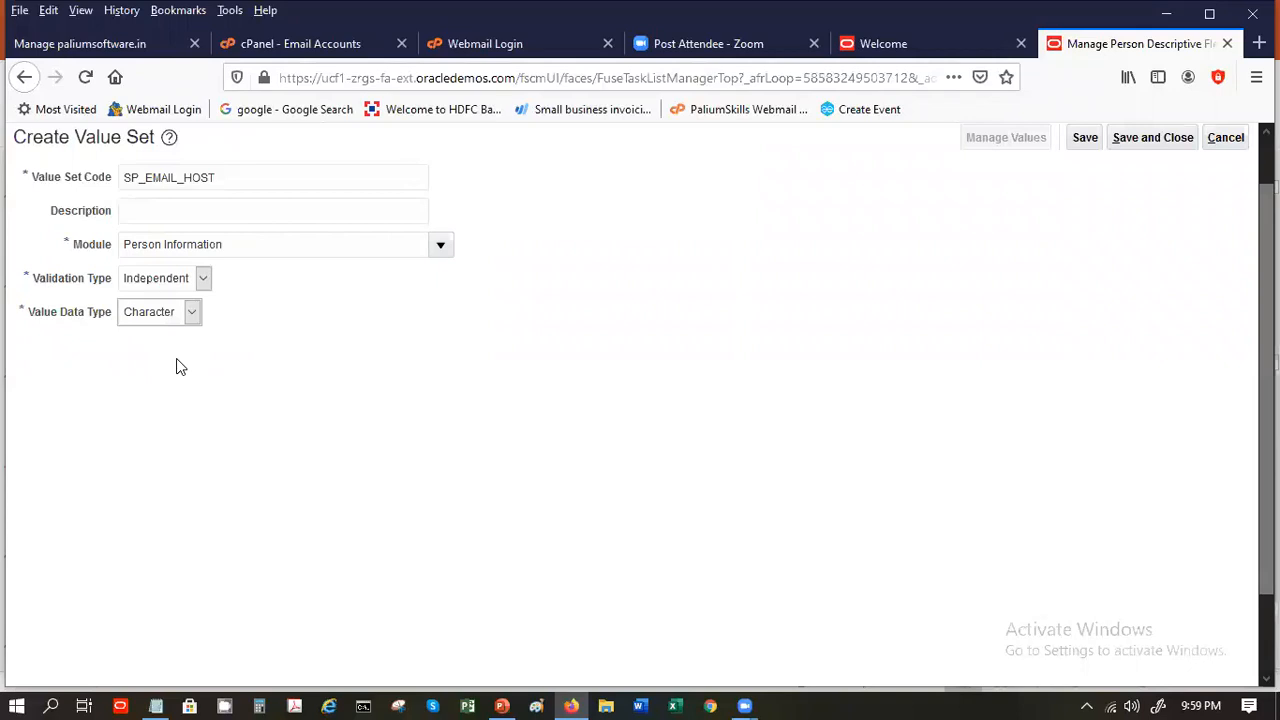
Try to save the value set and shorten its module entry to Person
click(1090, 145)
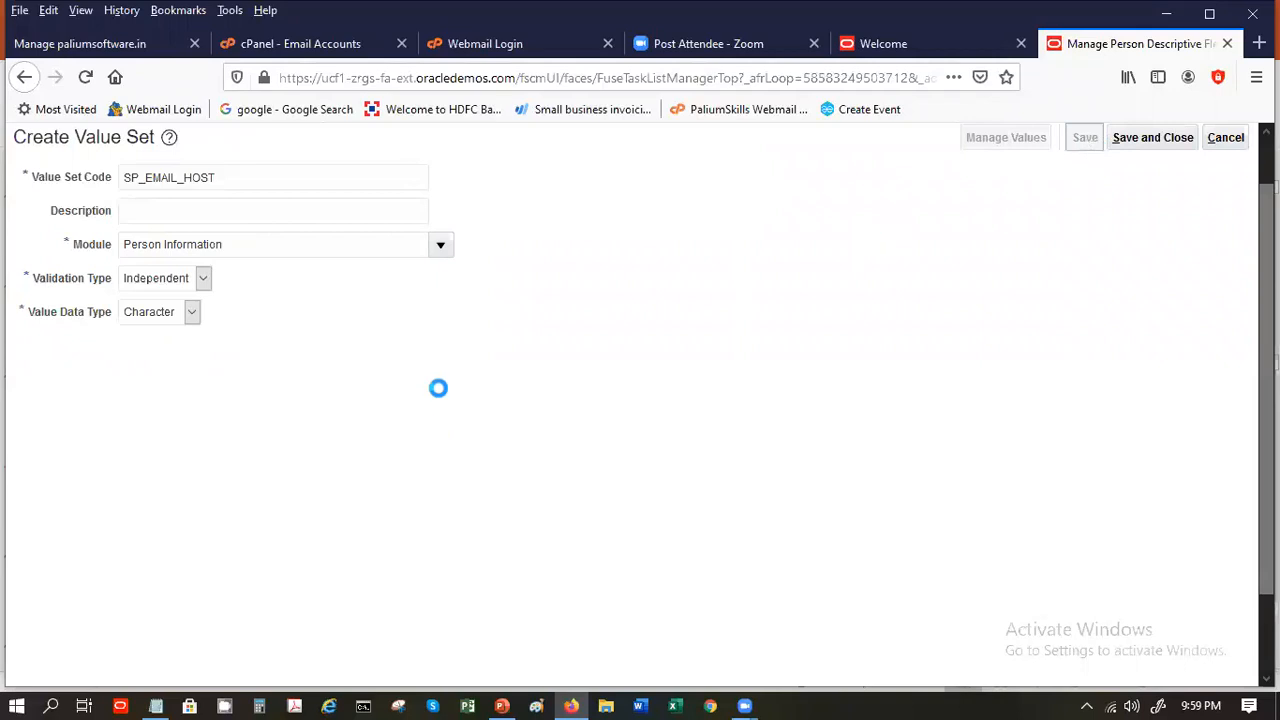
click(307, 252)
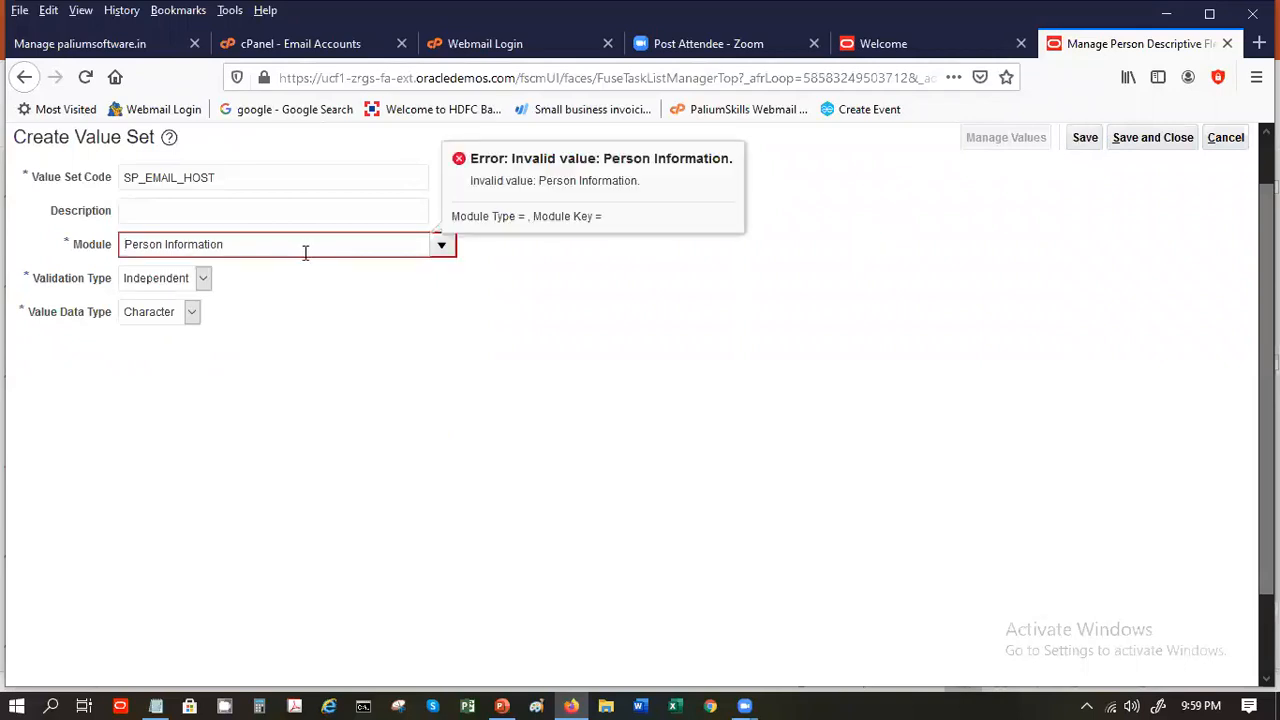
key(BackSpace)
key(BackSpace)
key(BackSpace)
key(BackSpace)
key(BackSpace)
key(BackSpace)
key(BackSpace)
key(BackSpace)
key(BackSpace)
key(BackSpace)
key(BackSpace)
key(BackSpace)
key(BackSpace)
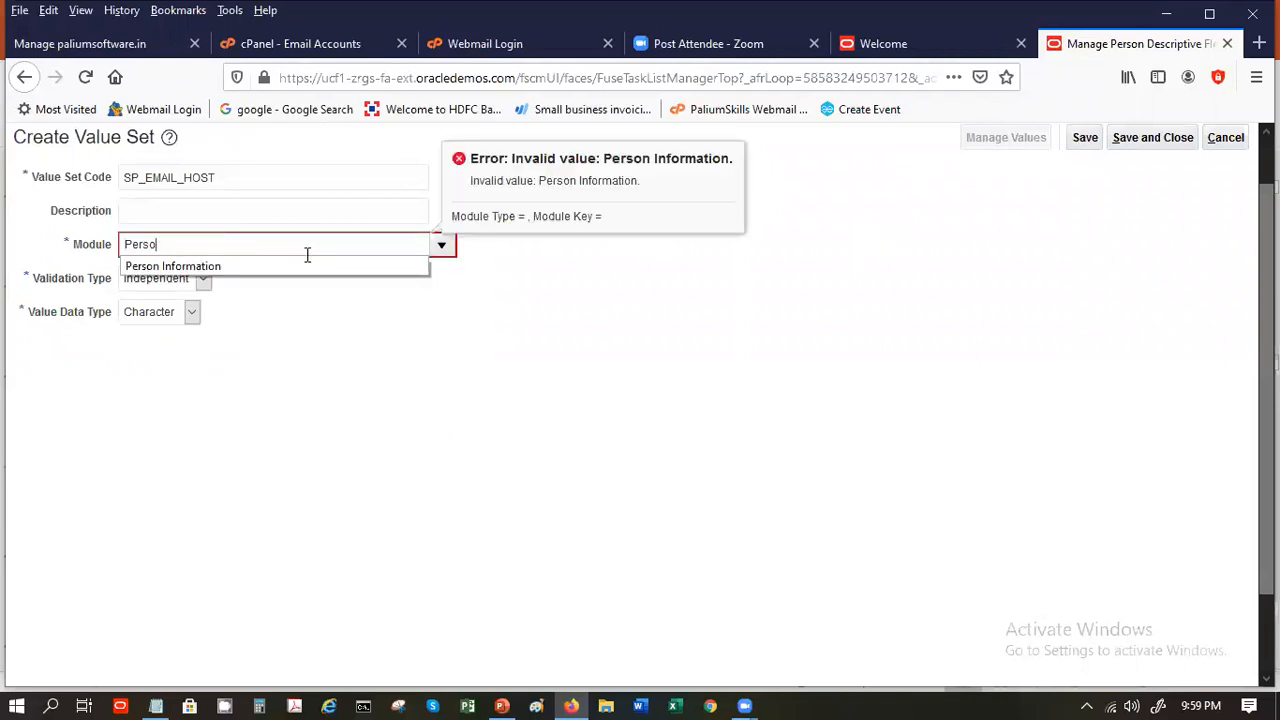
text(n)
key(Tab)
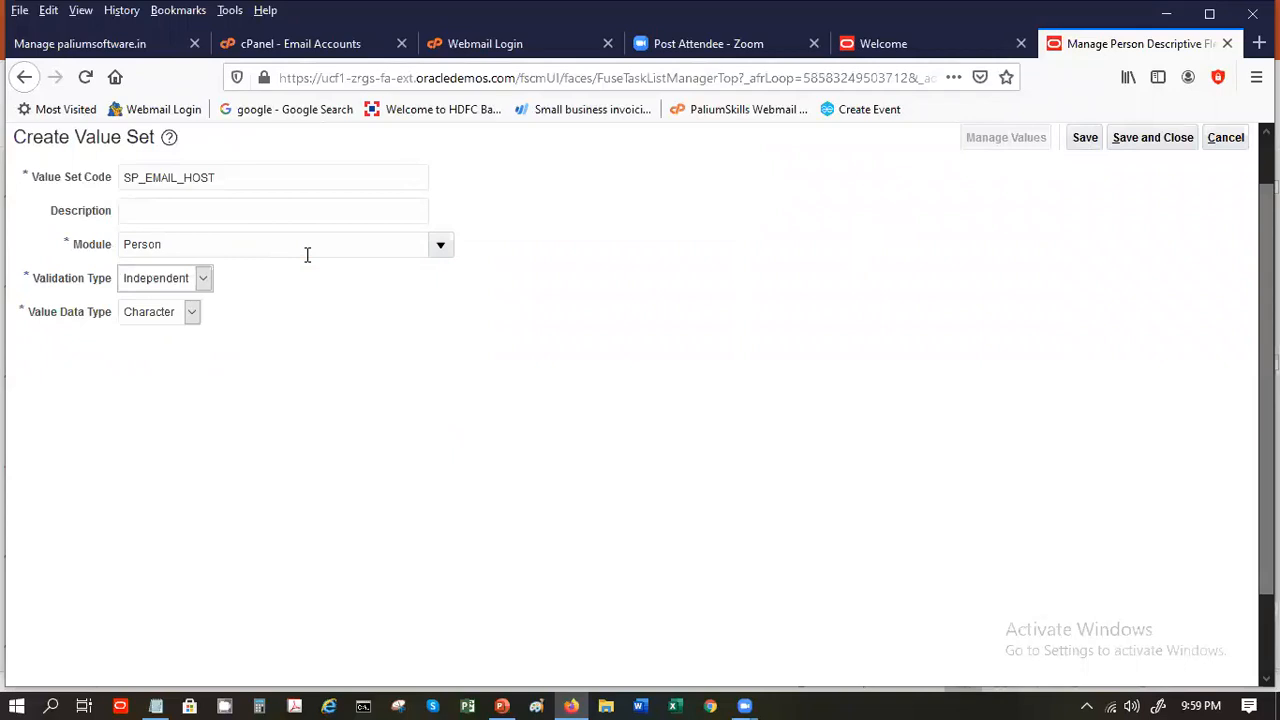
Search the available modules for "Person" and assign Person Common to the value set
click(442, 247)
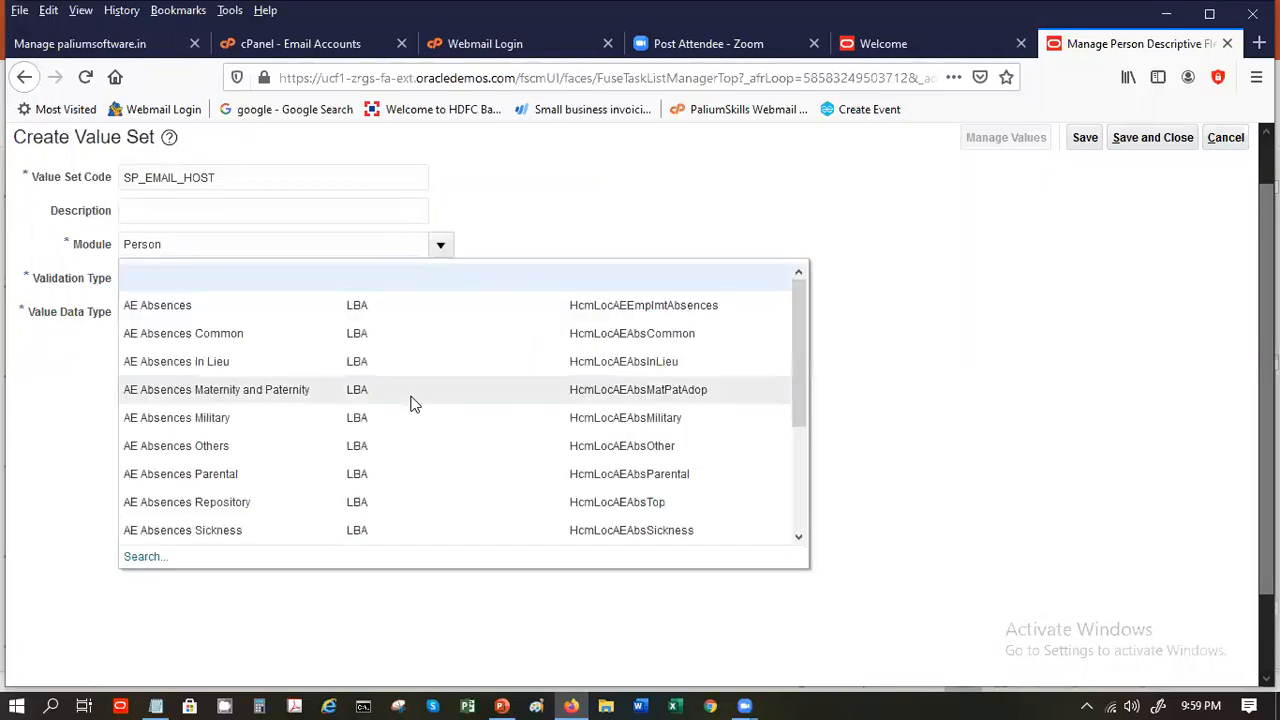
click(800, 491)
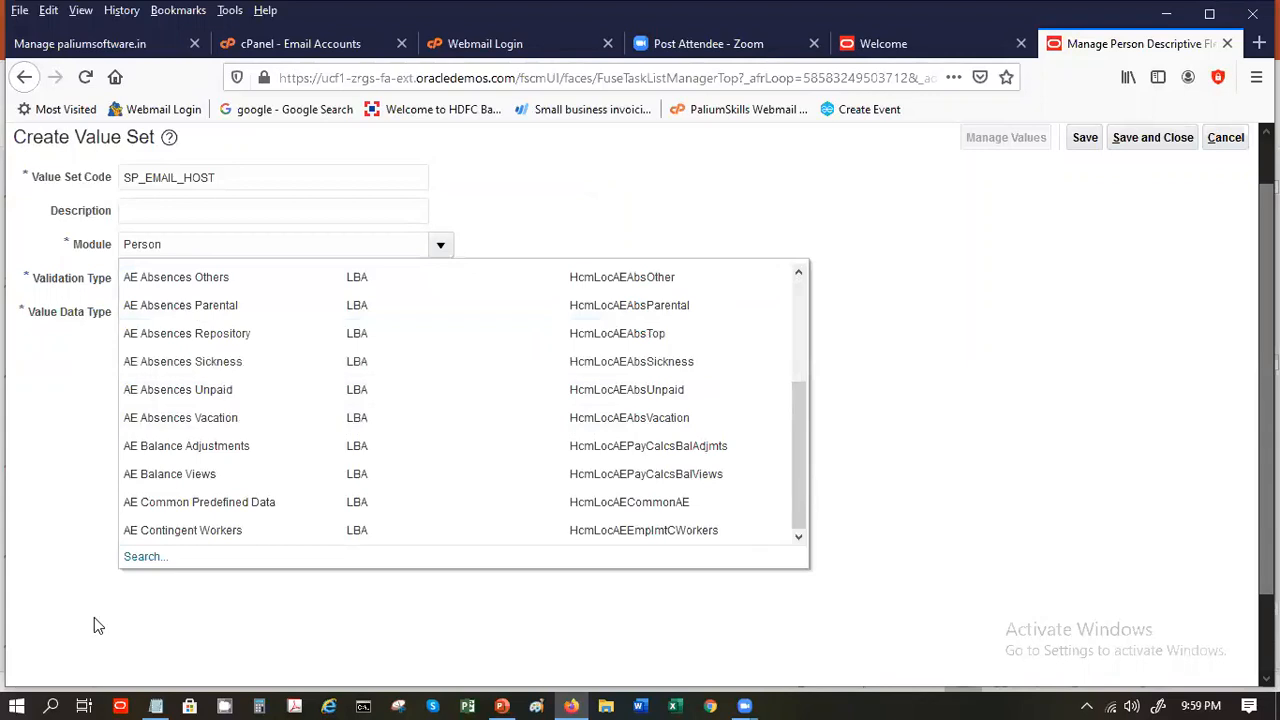
click(150, 557)
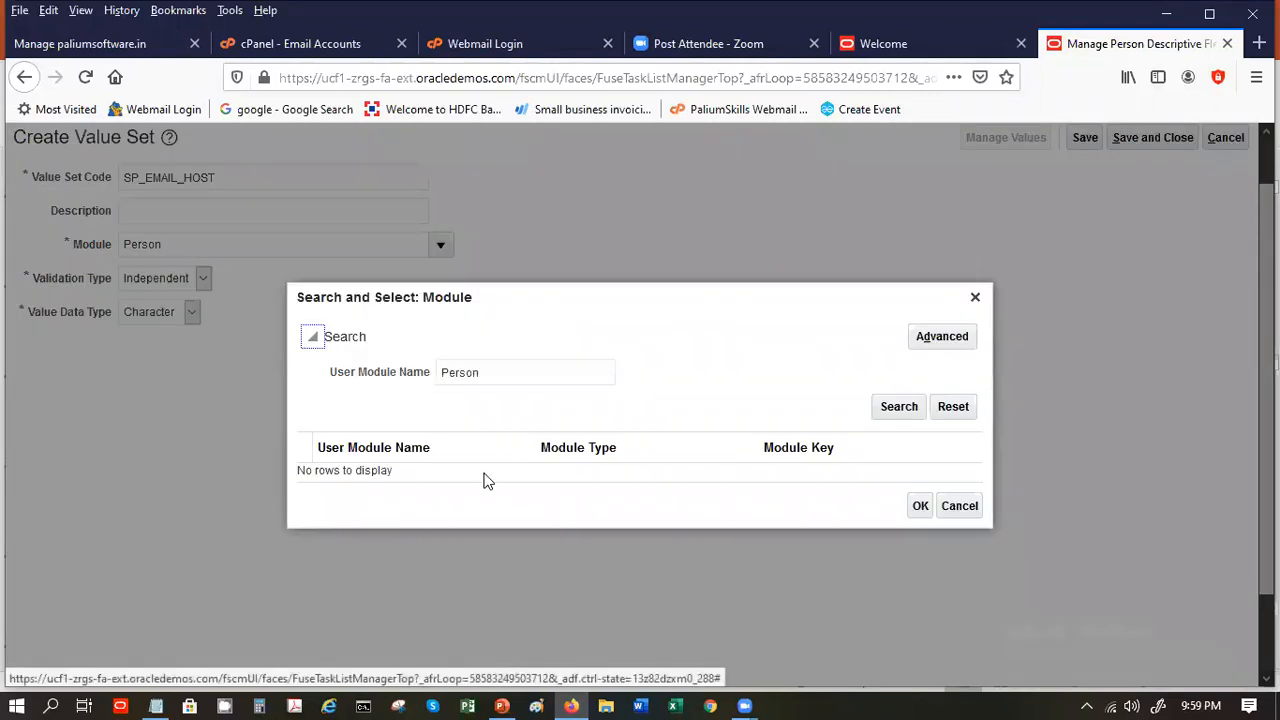
click(899, 407)
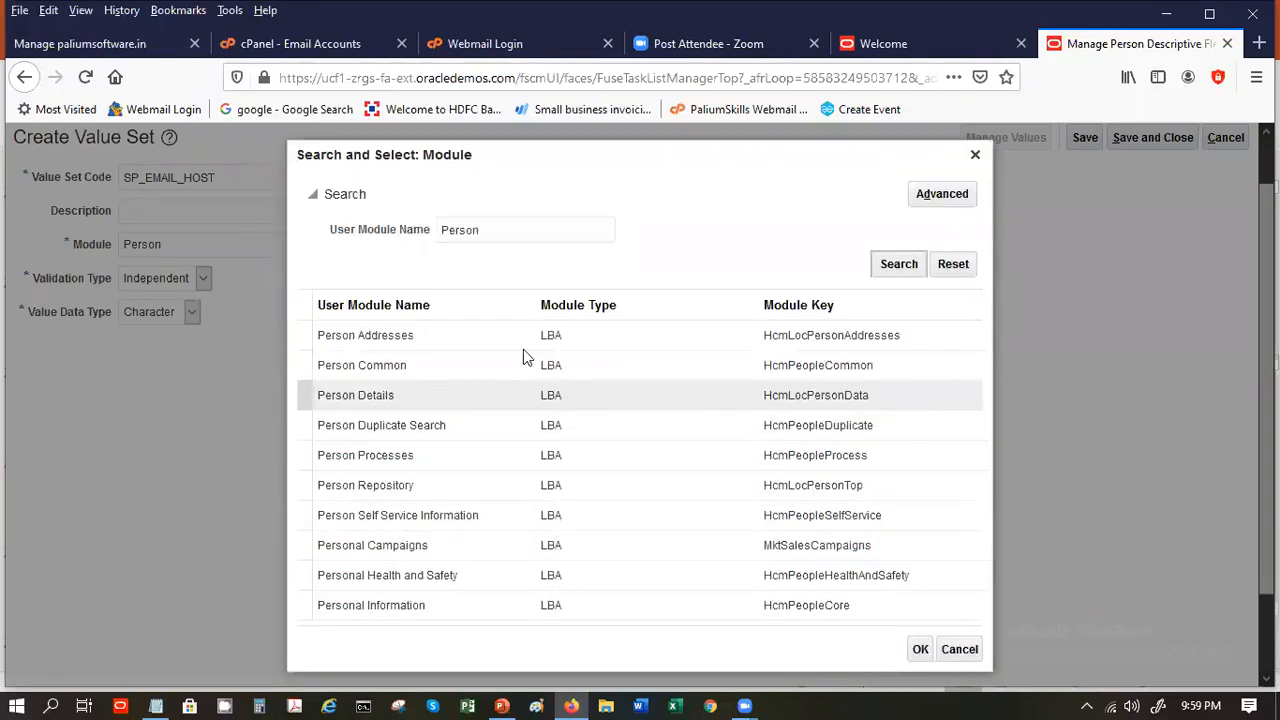
click(535, 376)
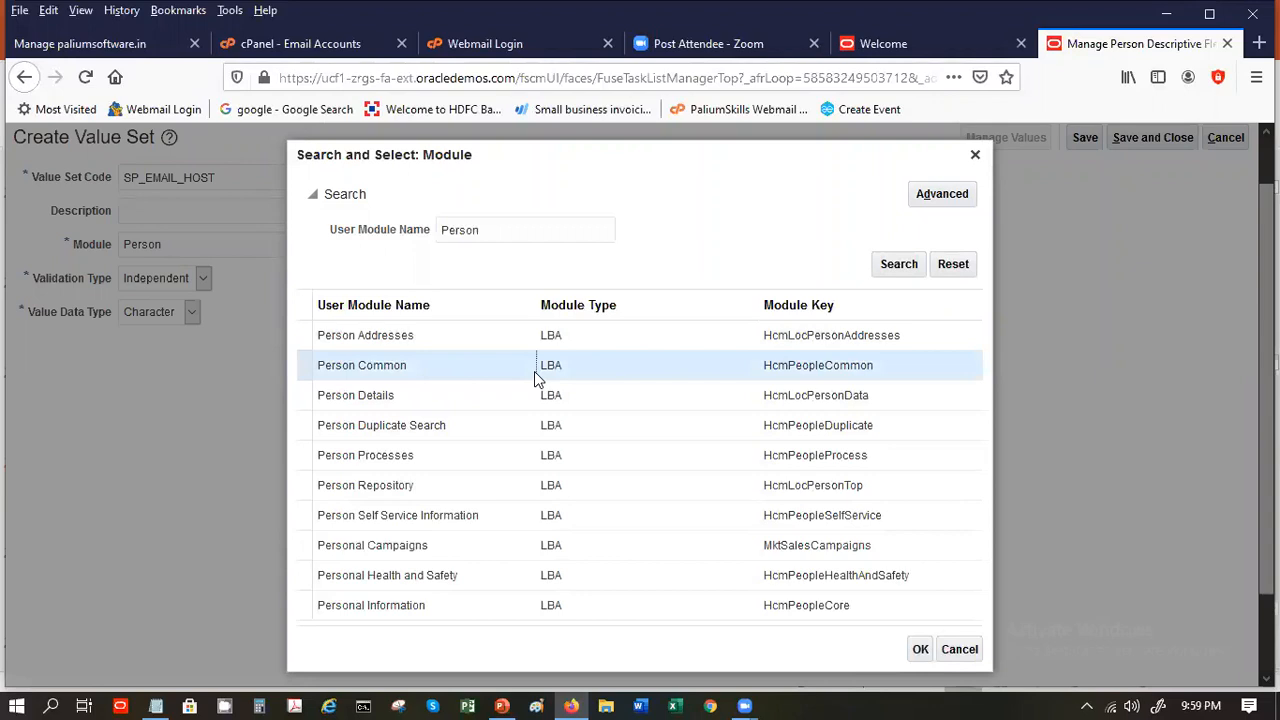
click(920, 649)
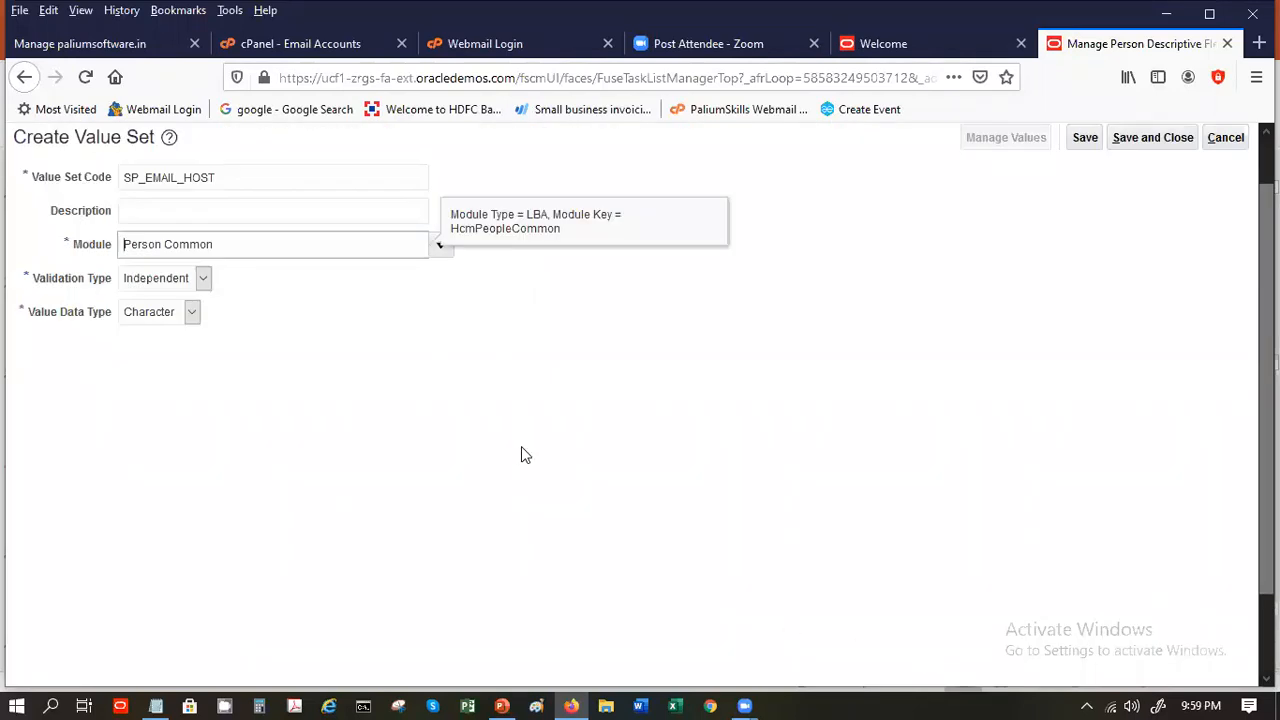
Give the SP_EMAIL_HOST value set the Text value subtype and a maximum length of 20, and save it
click(1085, 140)
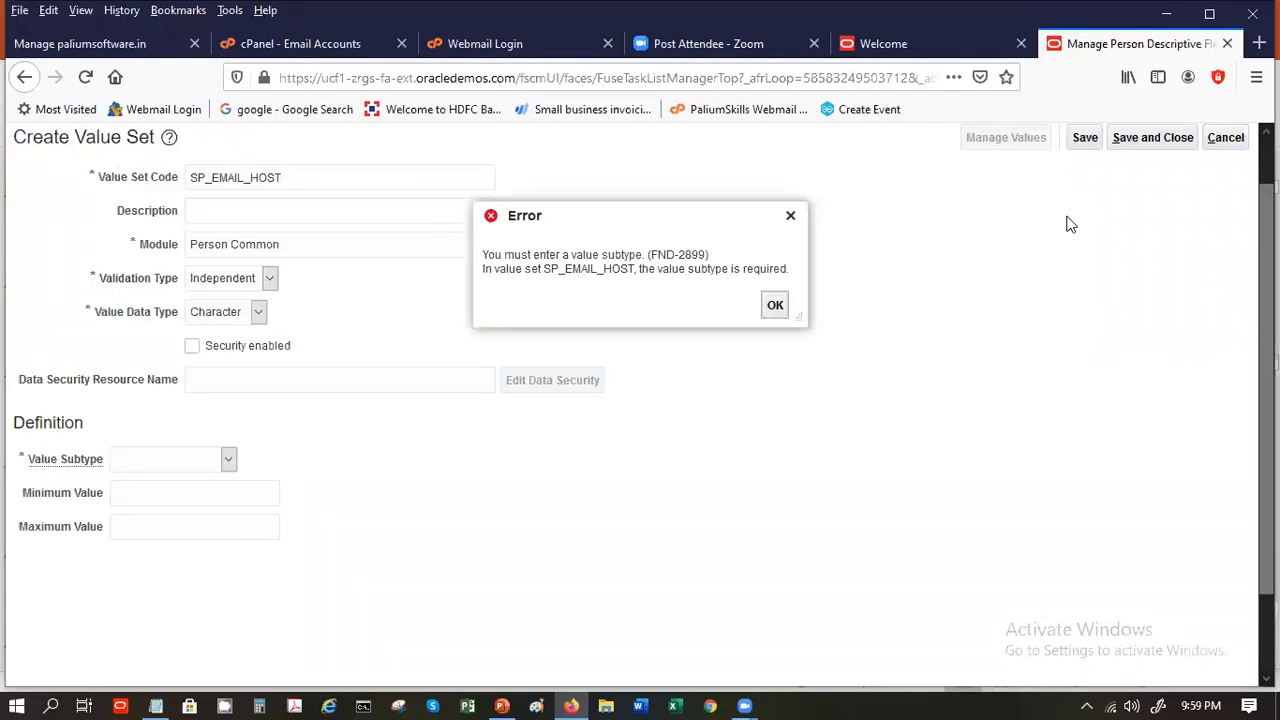
click(776, 310)
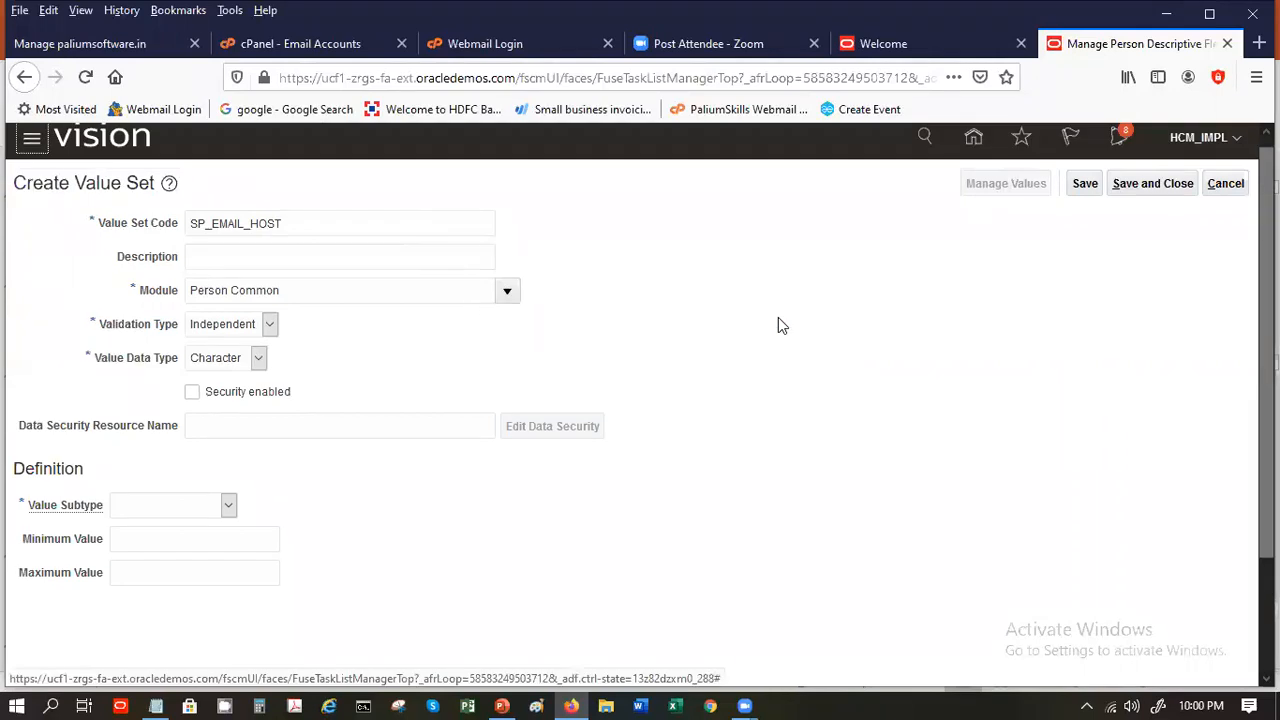
click(228, 506)
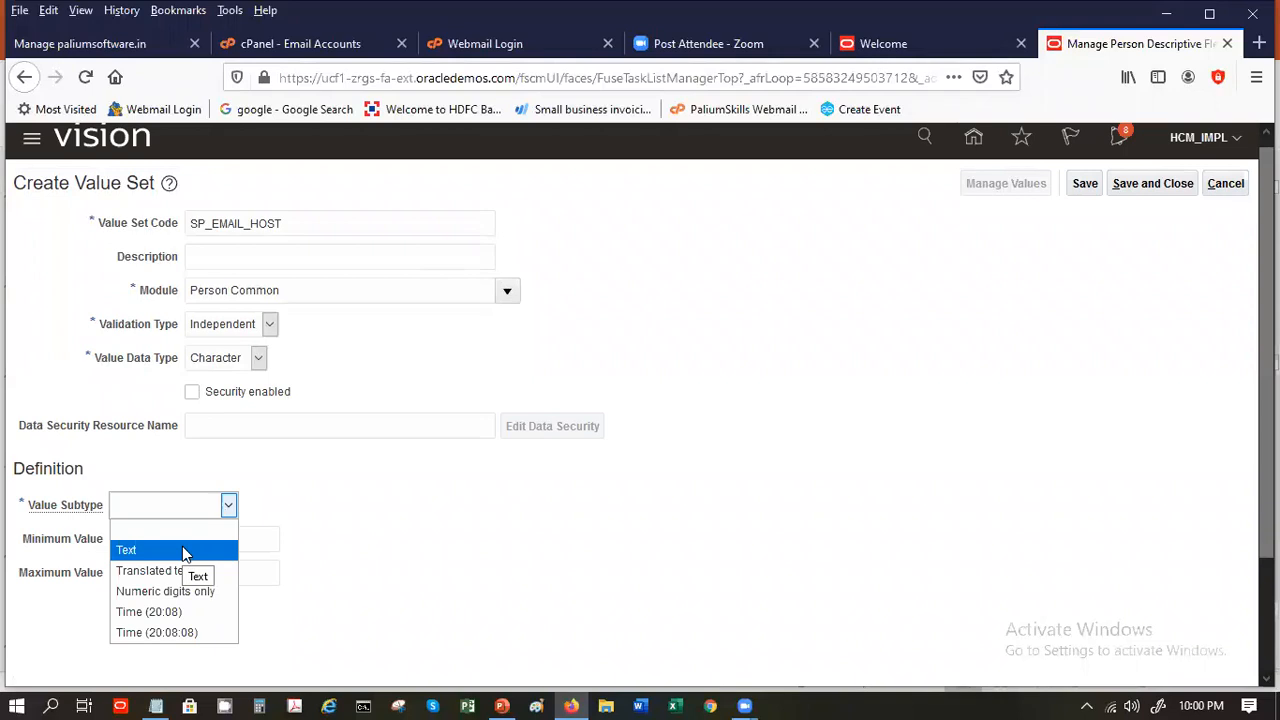
click(183, 552)
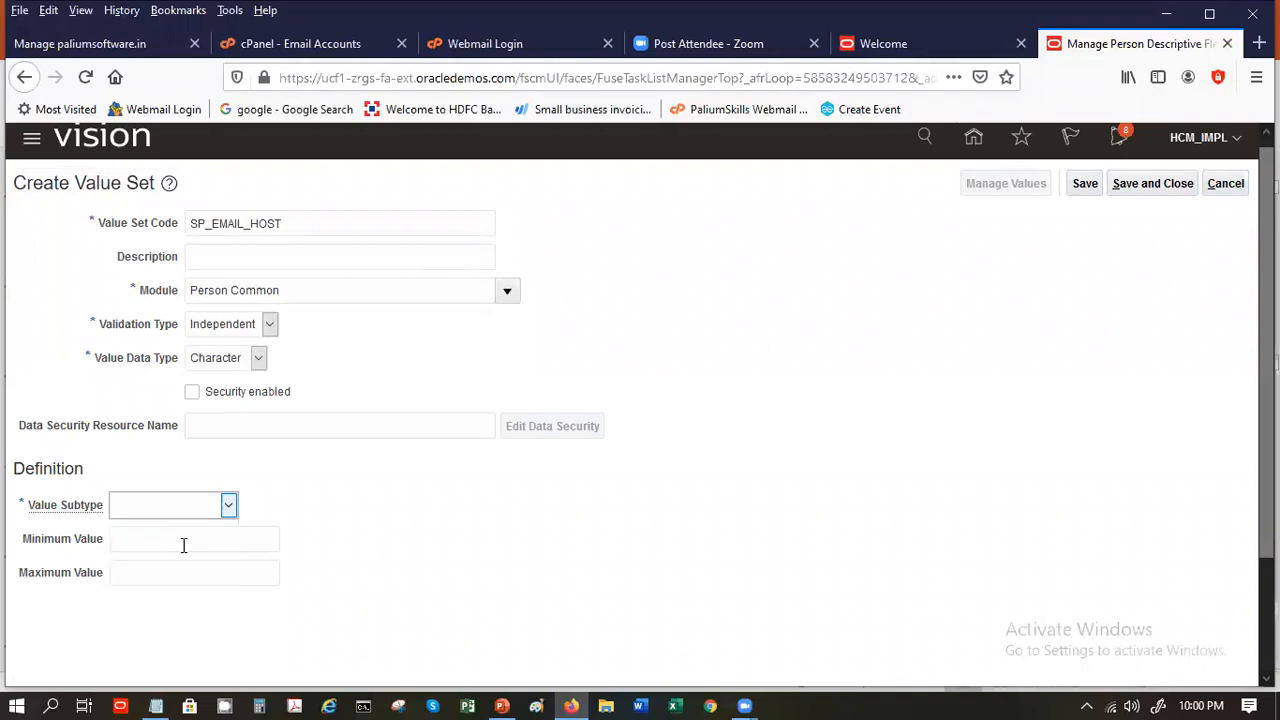
click(221, 508)
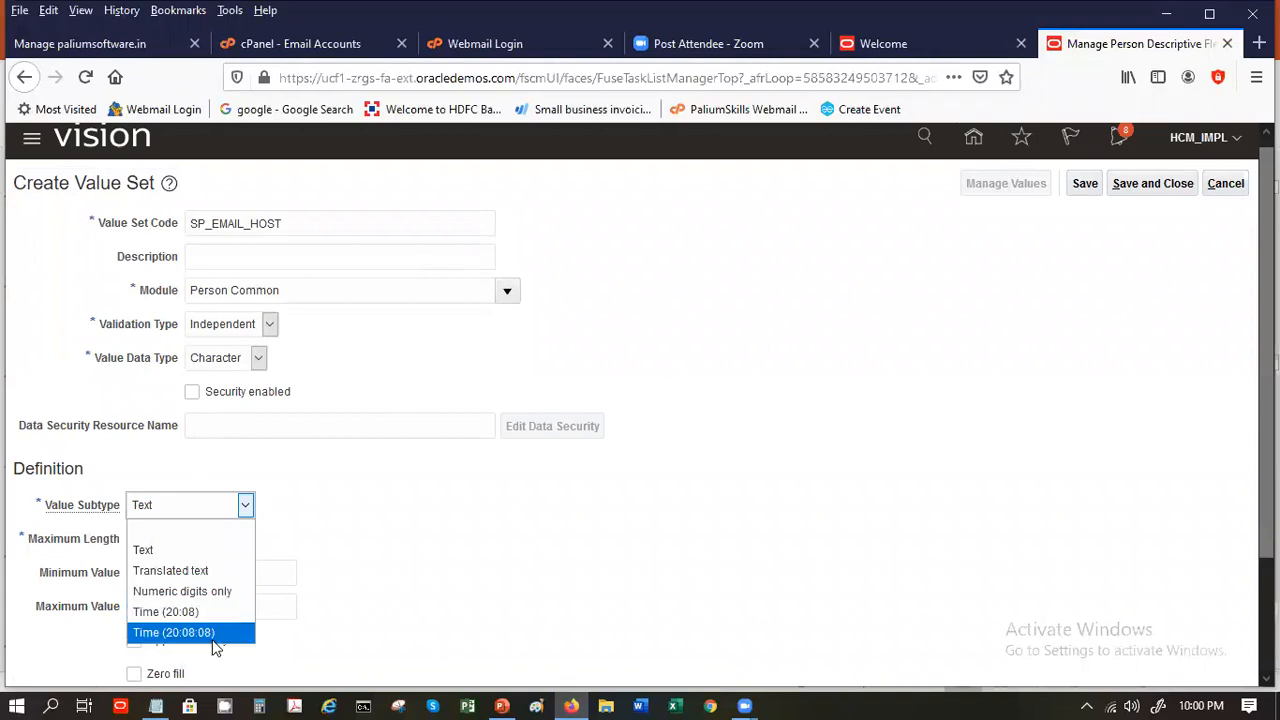
click(350, 516)
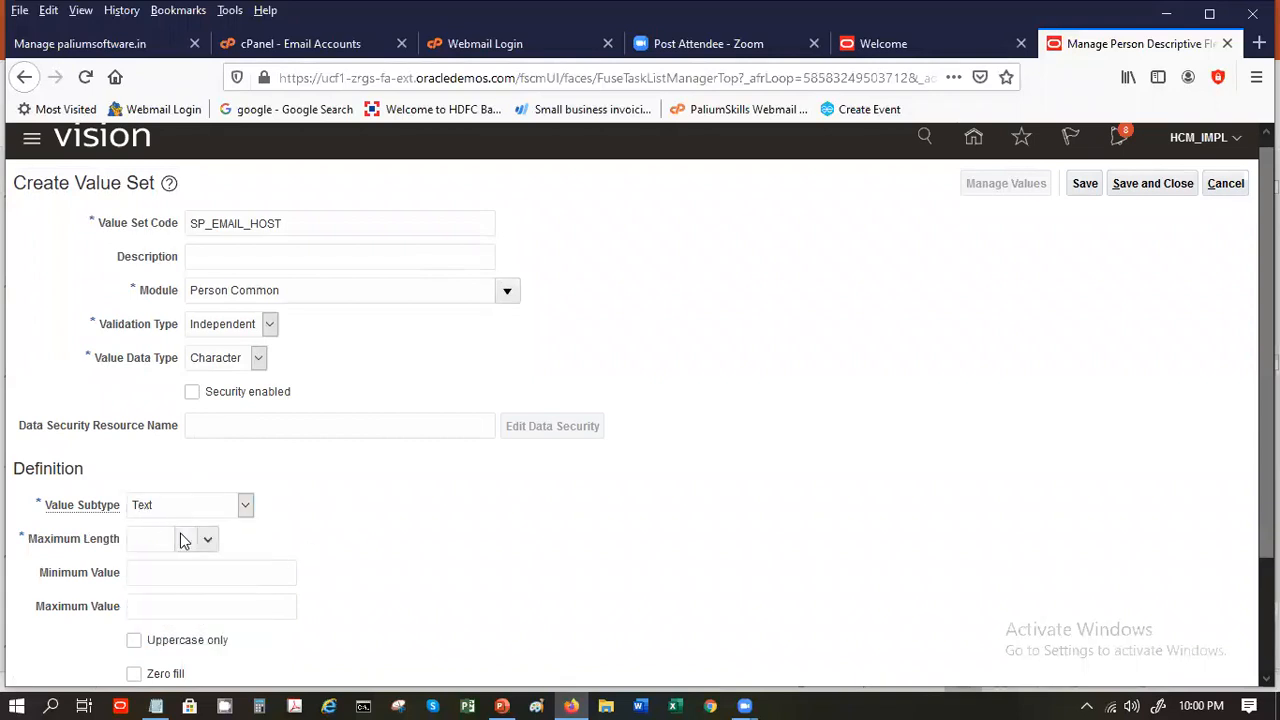
click(169, 538)
text(20)
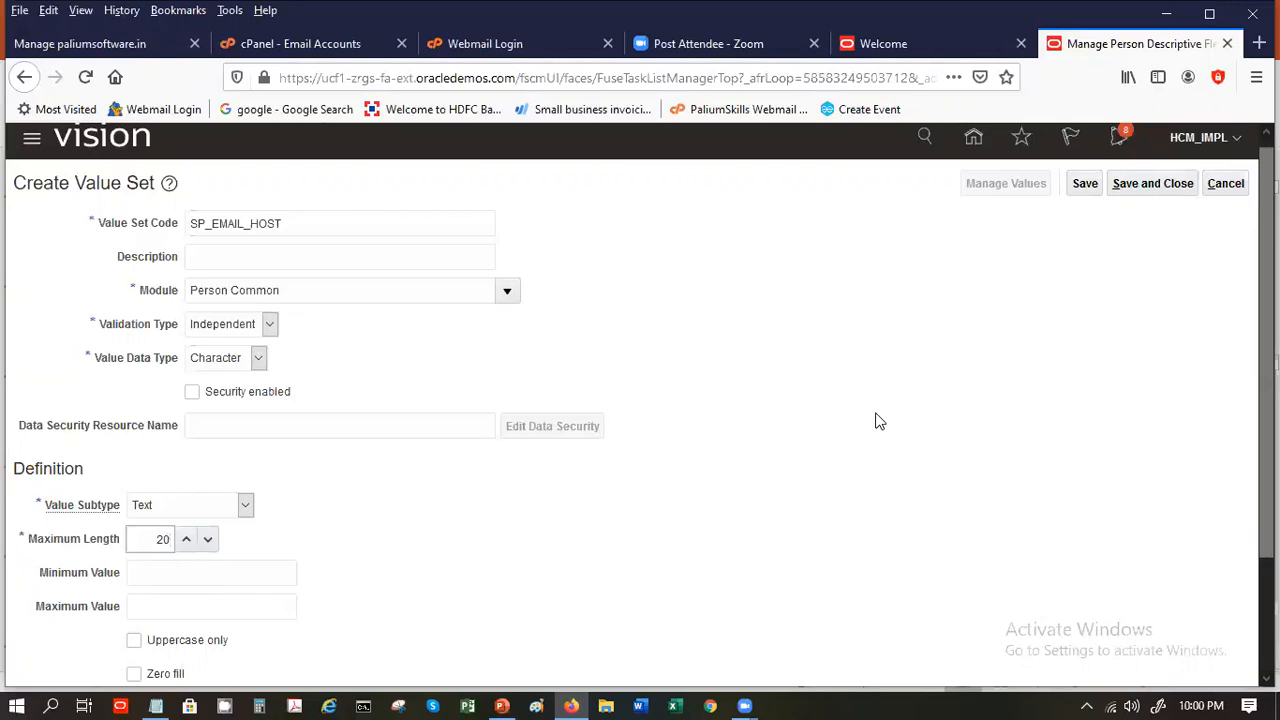
click(1085, 189)
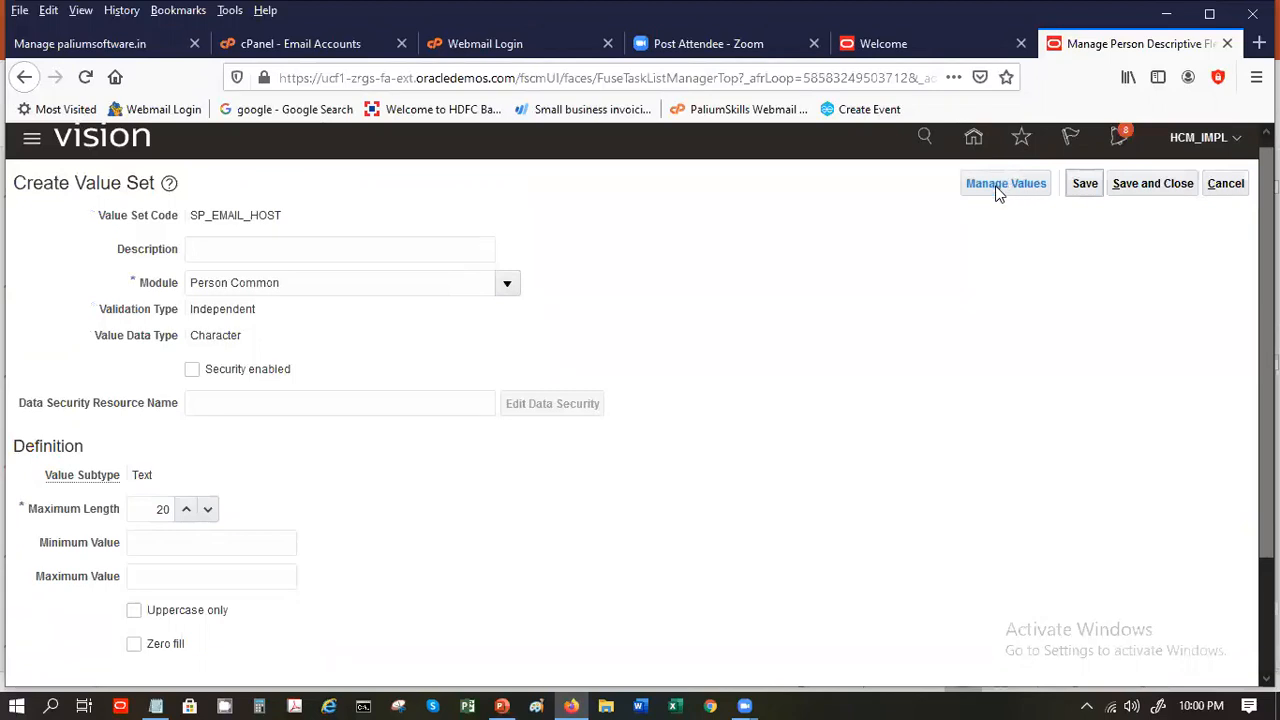
Start managing the value set's values and add the value Yahoo with the description Yahoo.com
click(1004, 184)
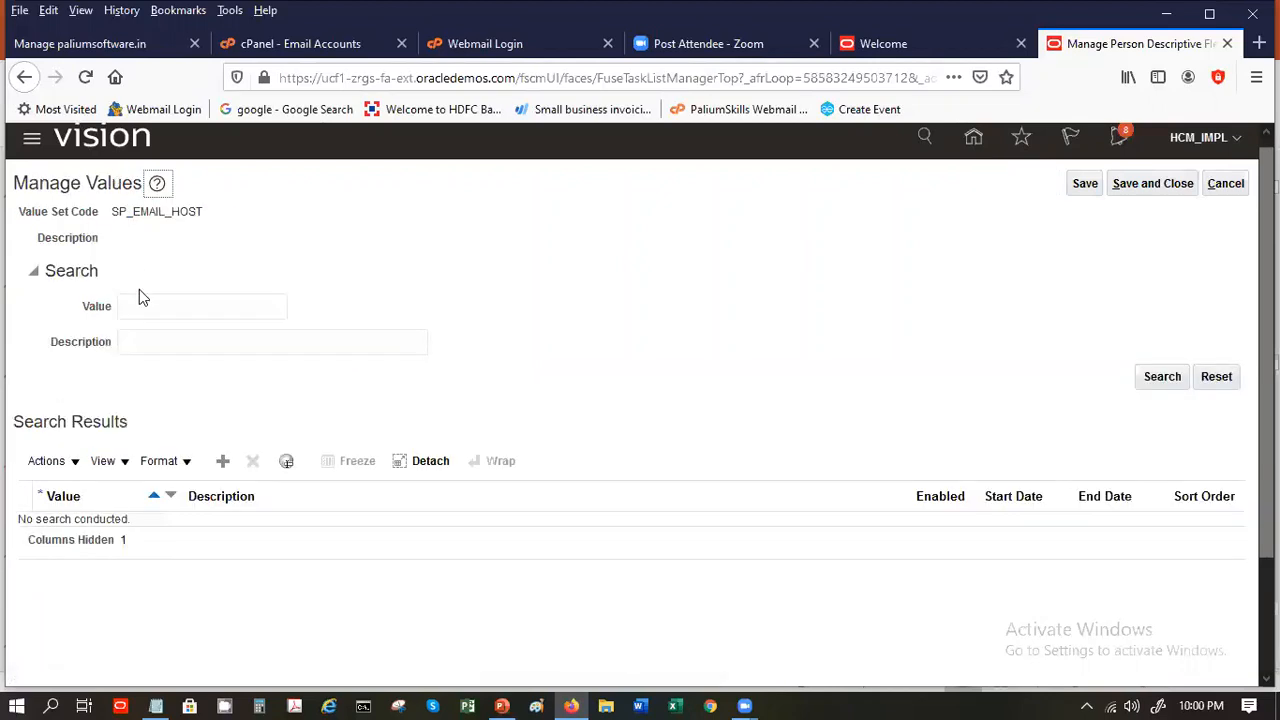
click(223, 463)
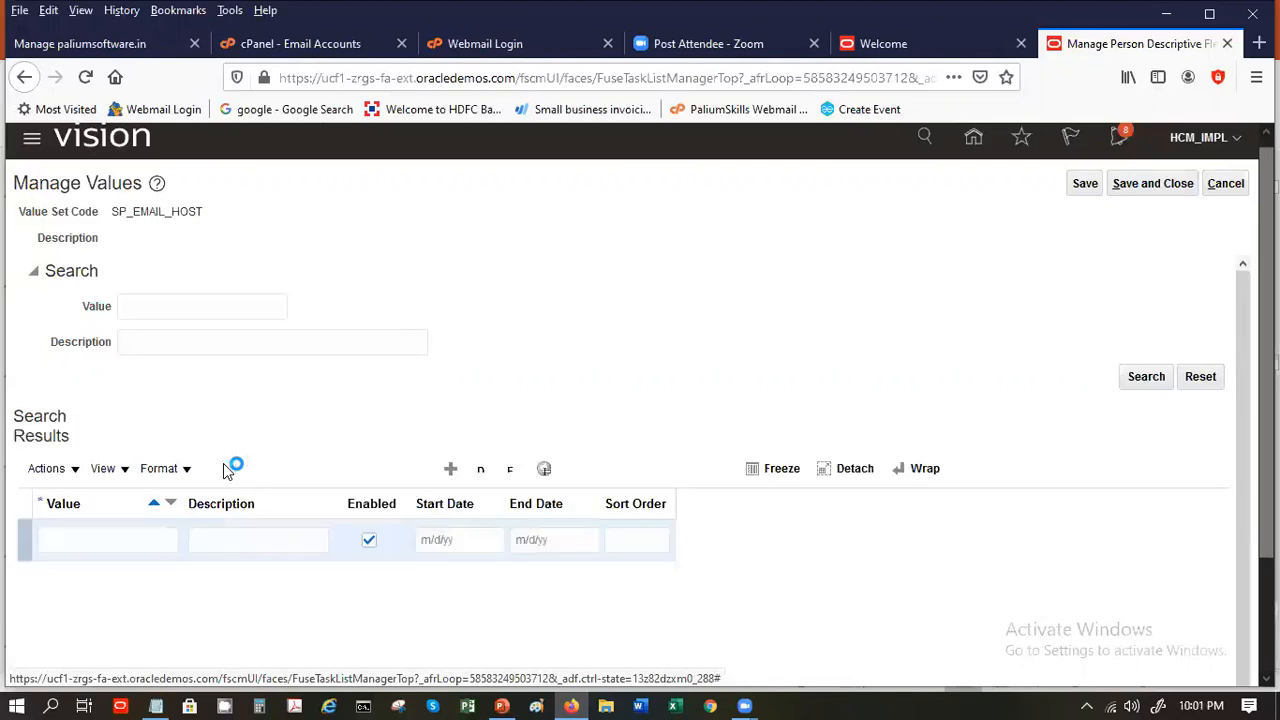
click(139, 537)
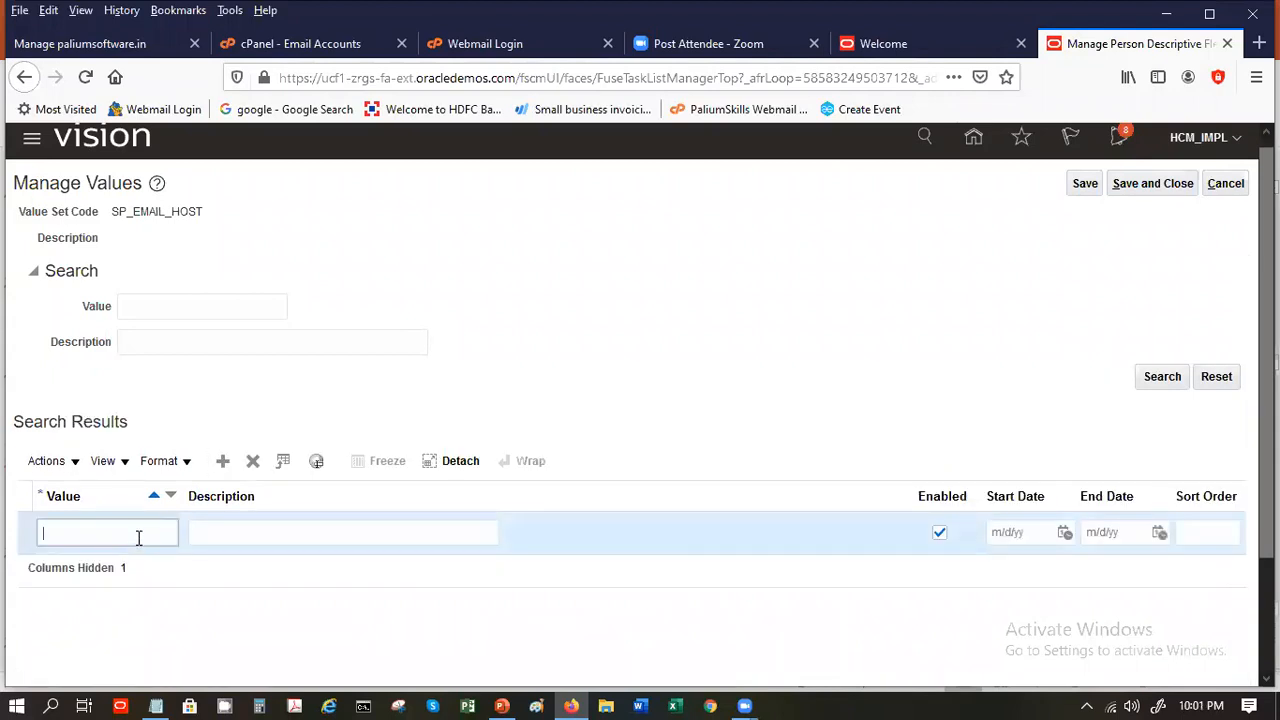
text(o)
key(BackSpace)
text(Yahoo.com)
key(BackSpace)
key(BackSpace)
key(BackSpace)
key(BackSpace)
key(Tab)
text(Y)
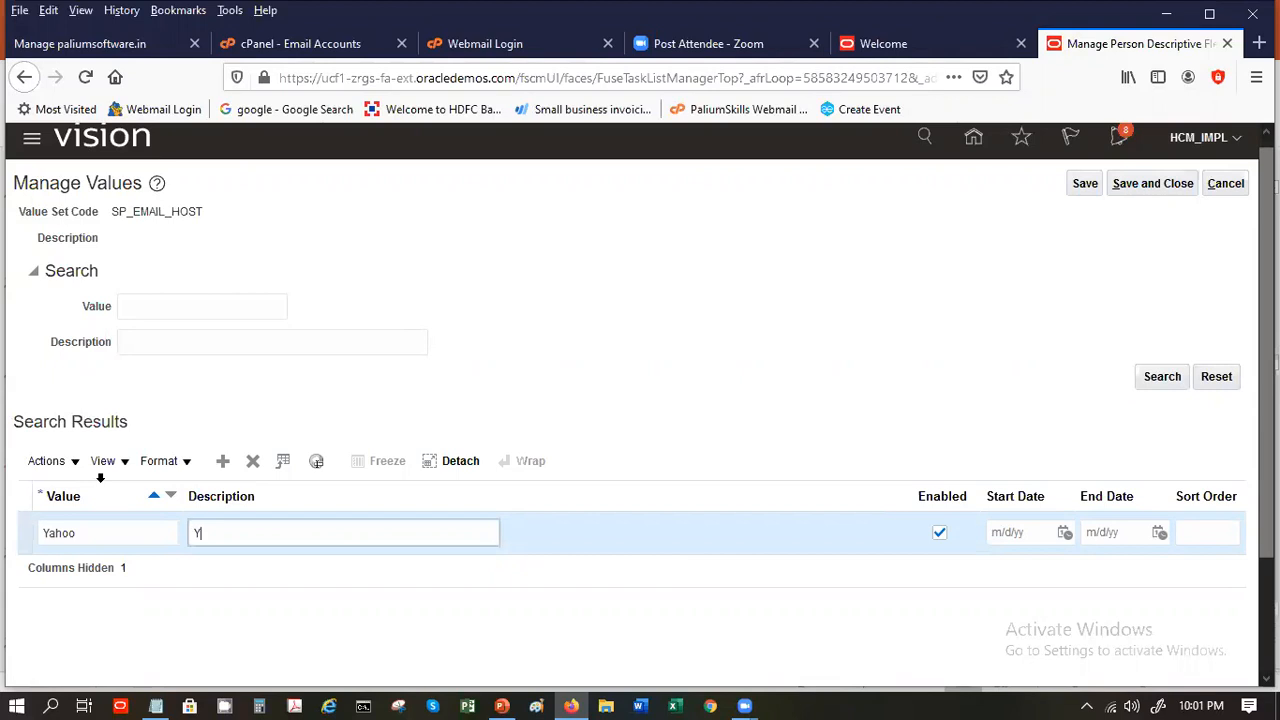
text(ahoo.com)
Add a second value, Gmail, with the description Gmail.com, and save and close the values
click(224, 462)
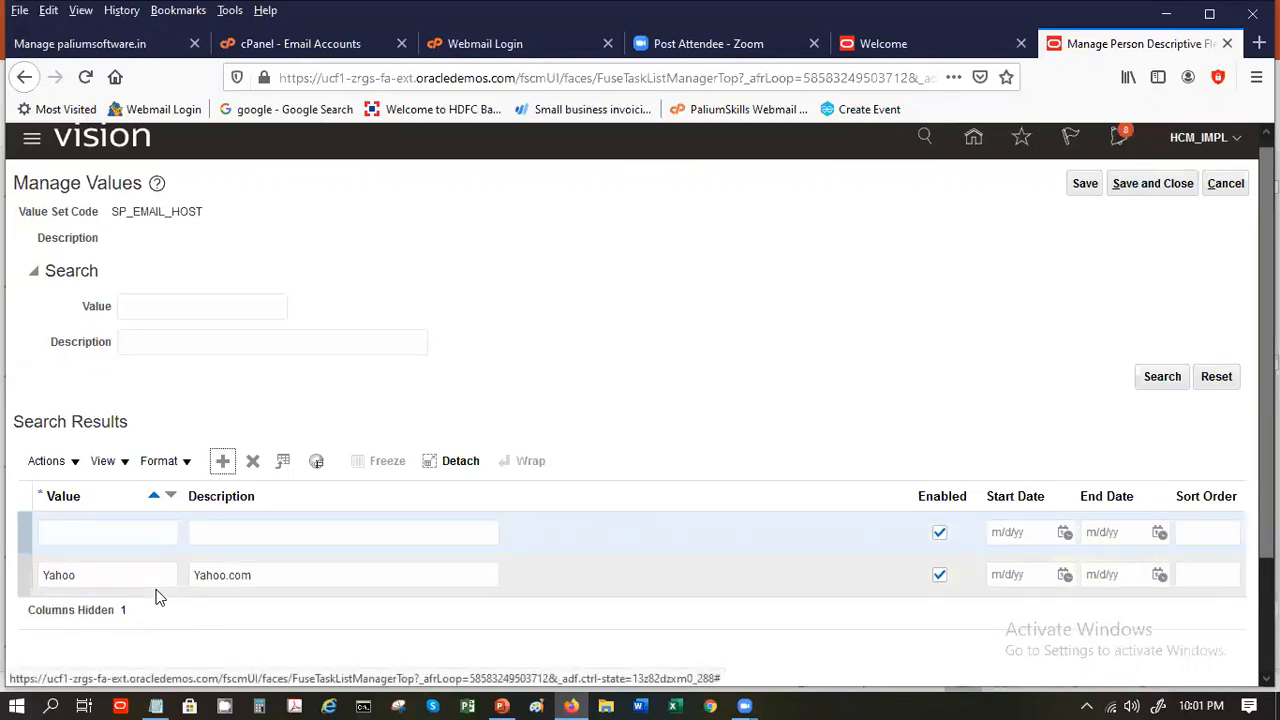
click(120, 532)
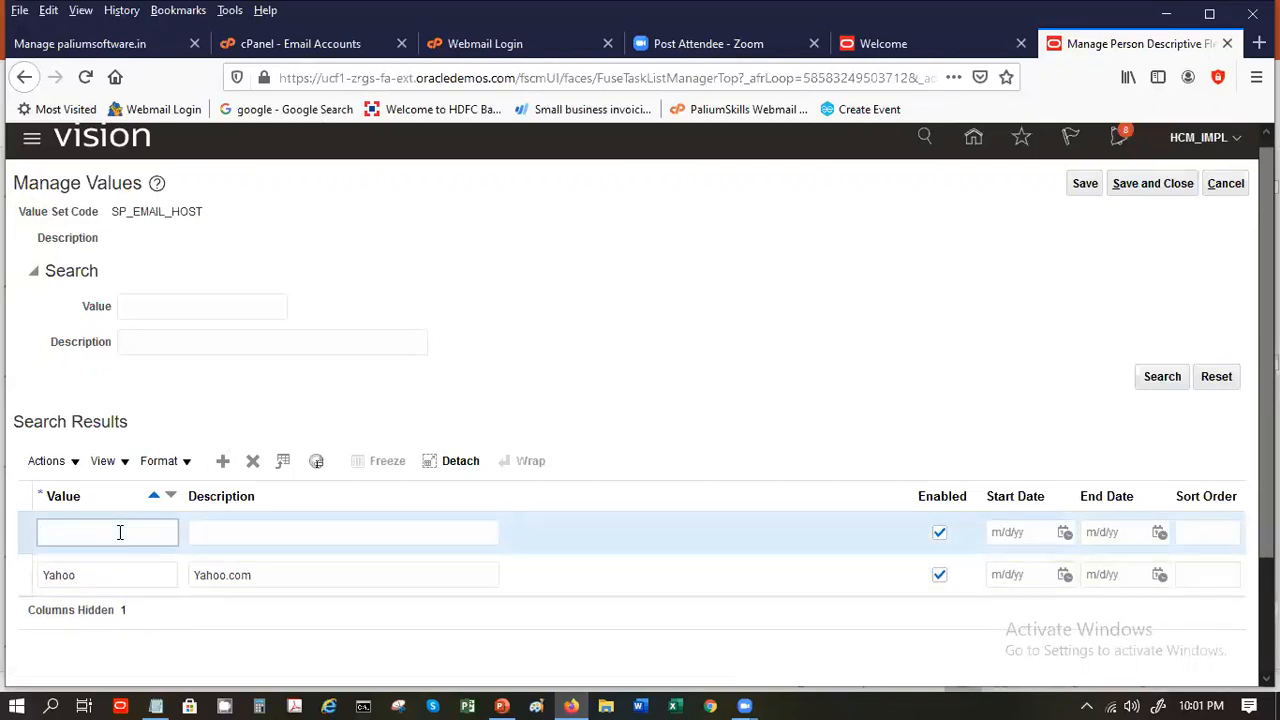
text(Gmail)
key(Tab)
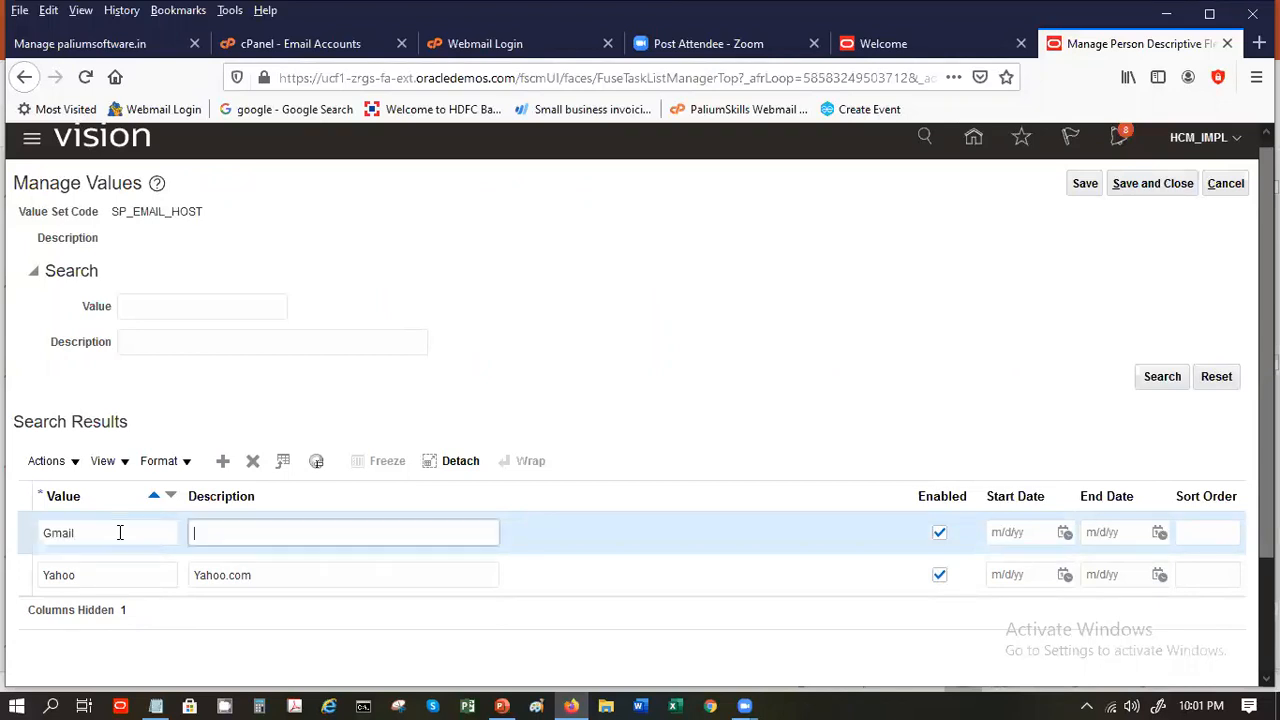
text(Gmail.com)
click(1147, 184)
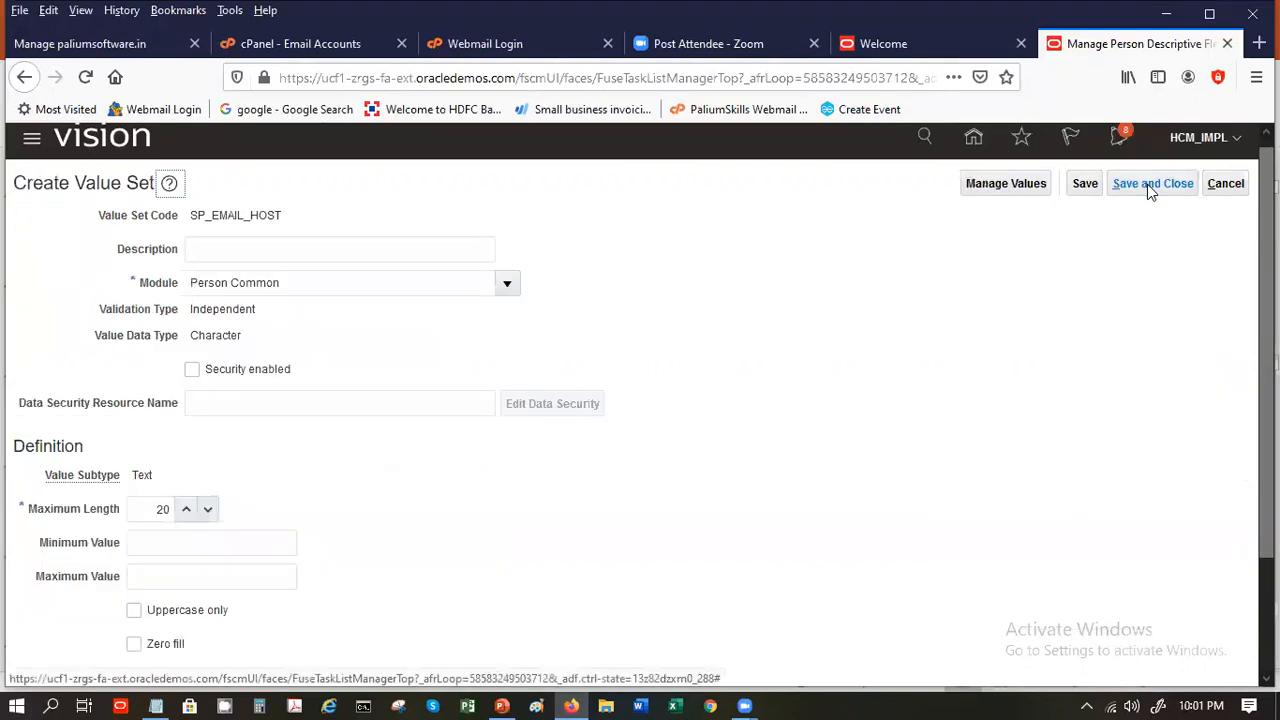
Save and close the SP_EMAIL_HOST value set and the Email Host Name segment
click(1085, 183)
click(1141, 190)
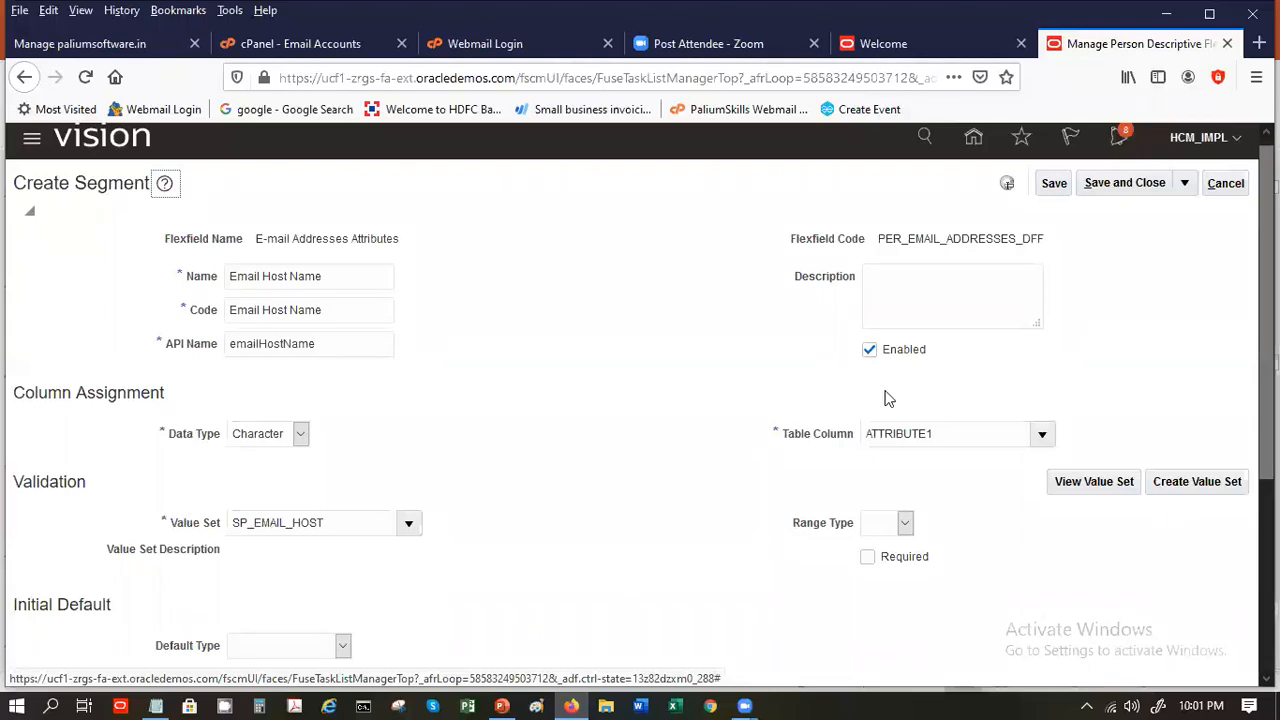
scroll(640, 400, down, 3)
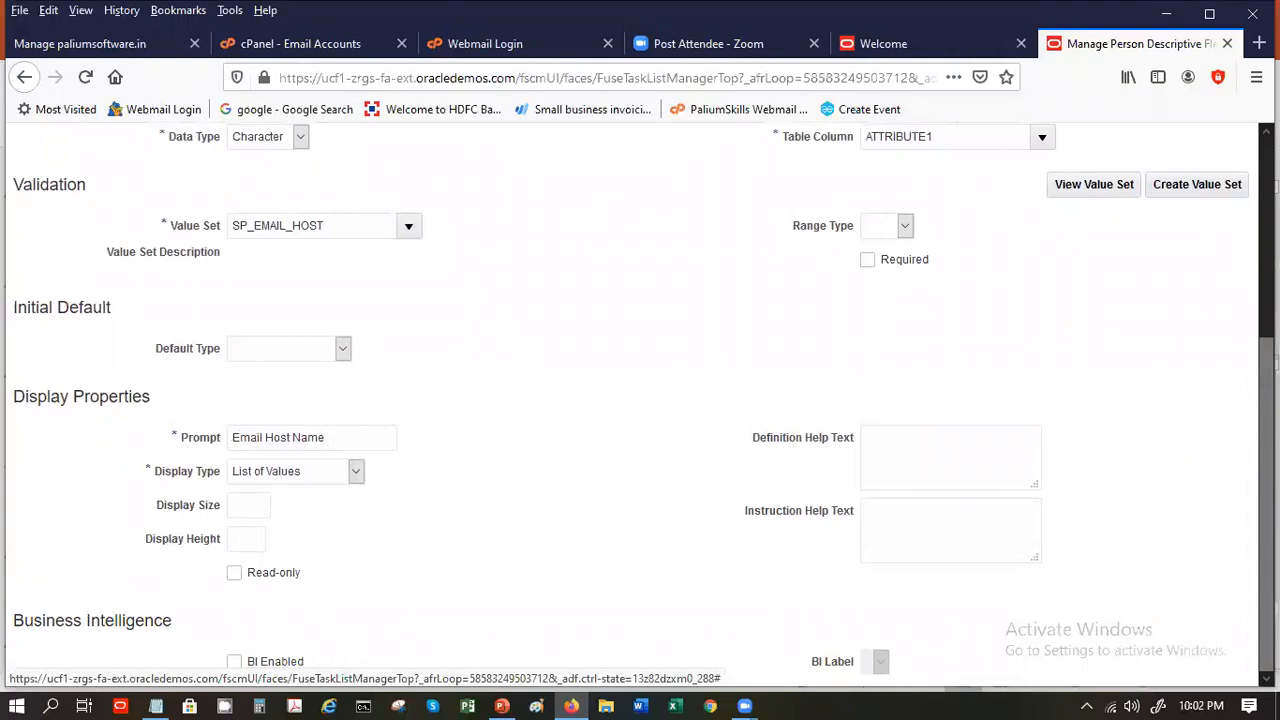
scroll(640, 400, up, 5)
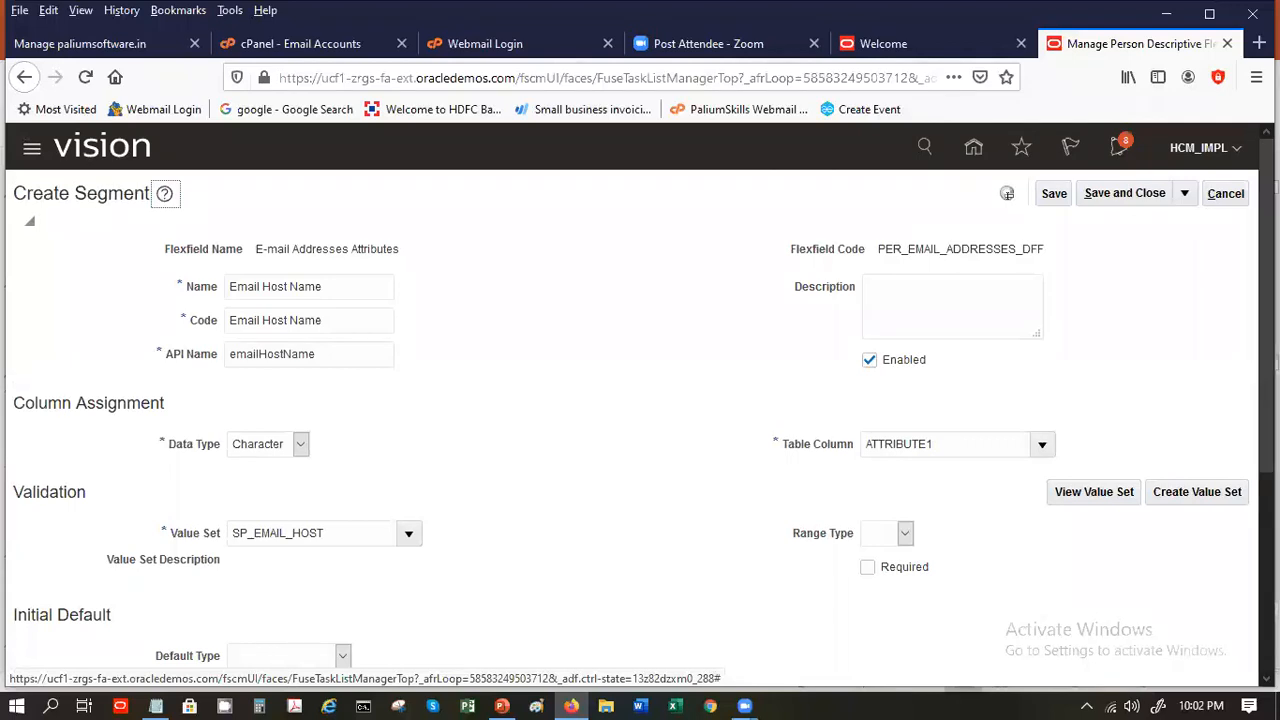
click(1126, 194)
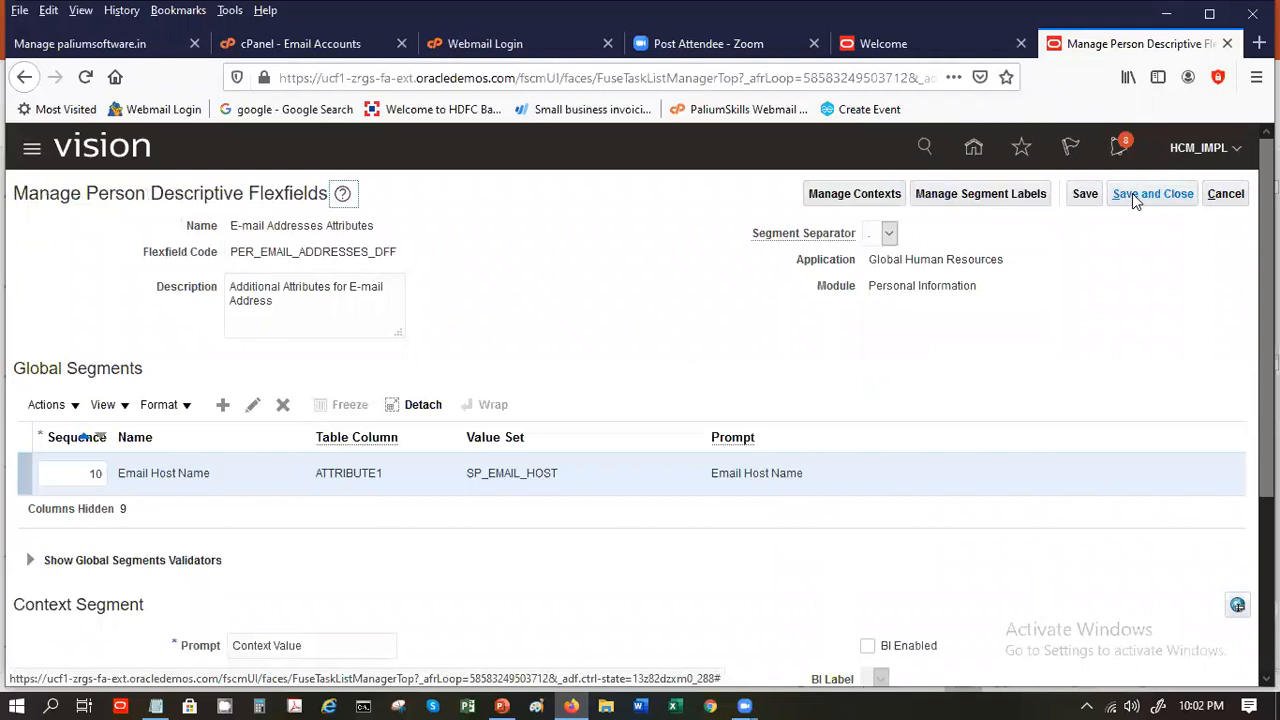
Save and close the PER_EMAIL_ADDRESSES_DFF flexfield, deploy it, and return to the list of person descriptive flexfields
click(1085, 193)
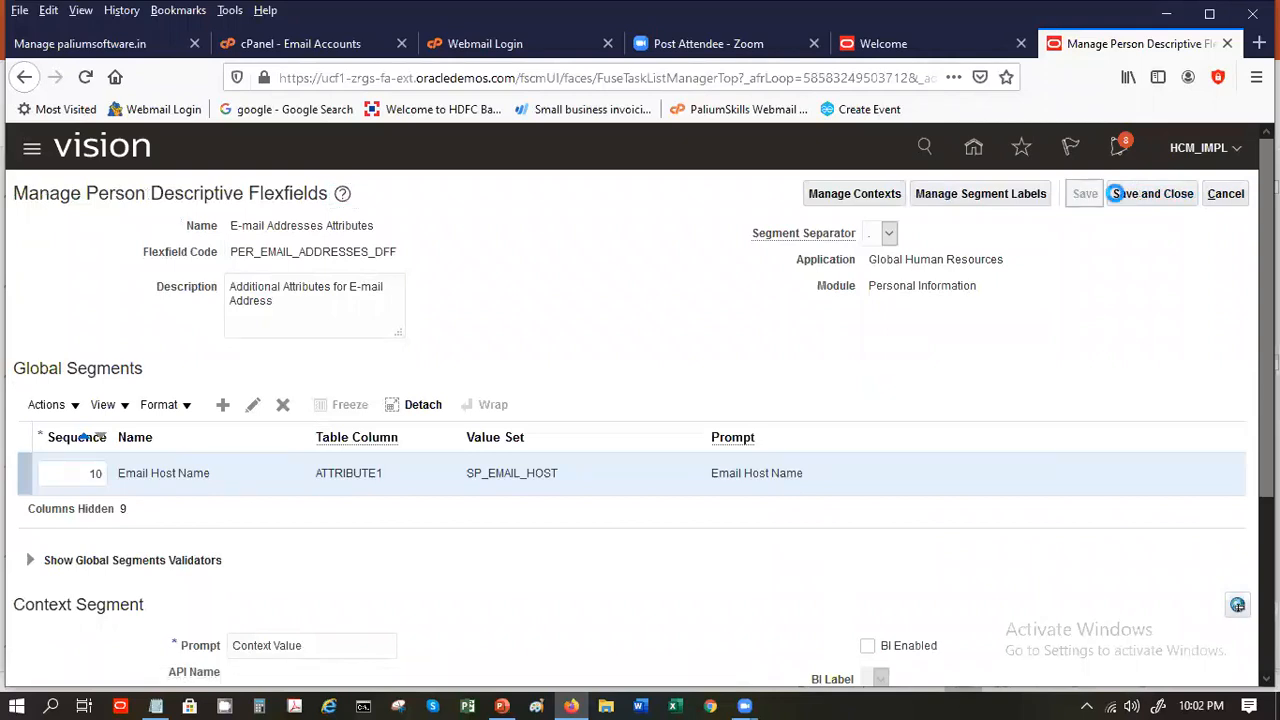
click(1147, 193)
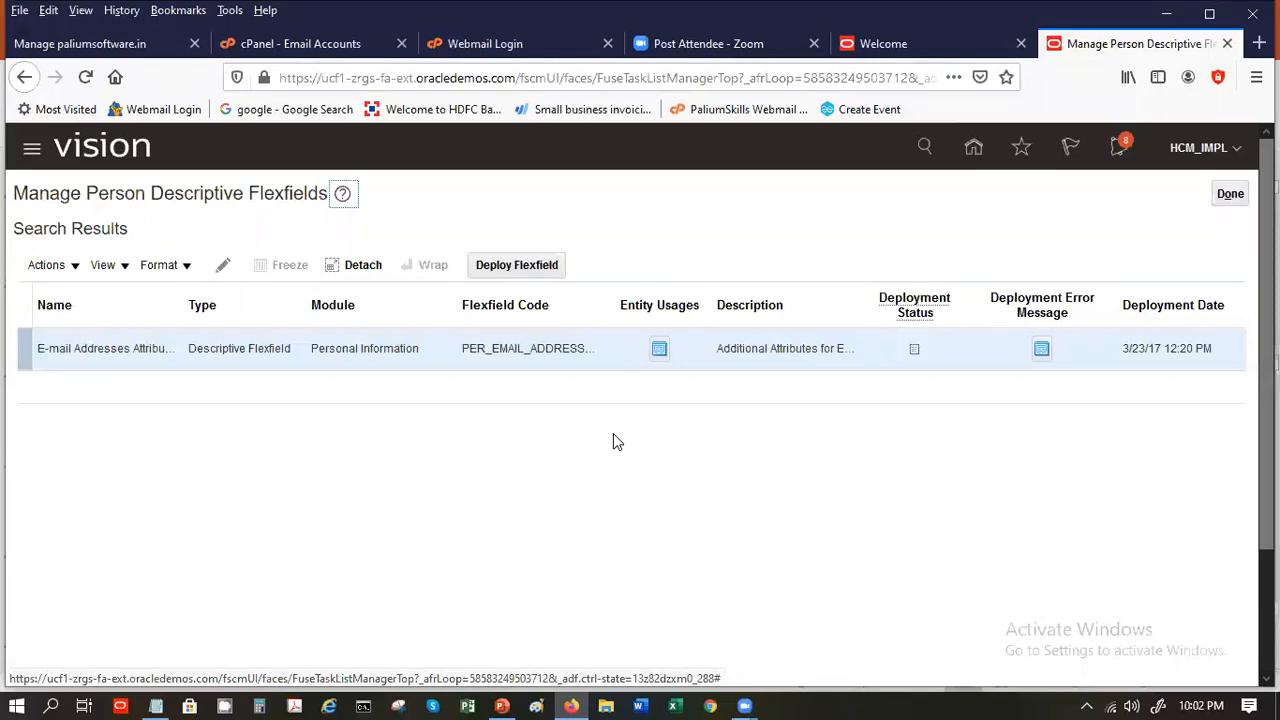
click(505, 266)
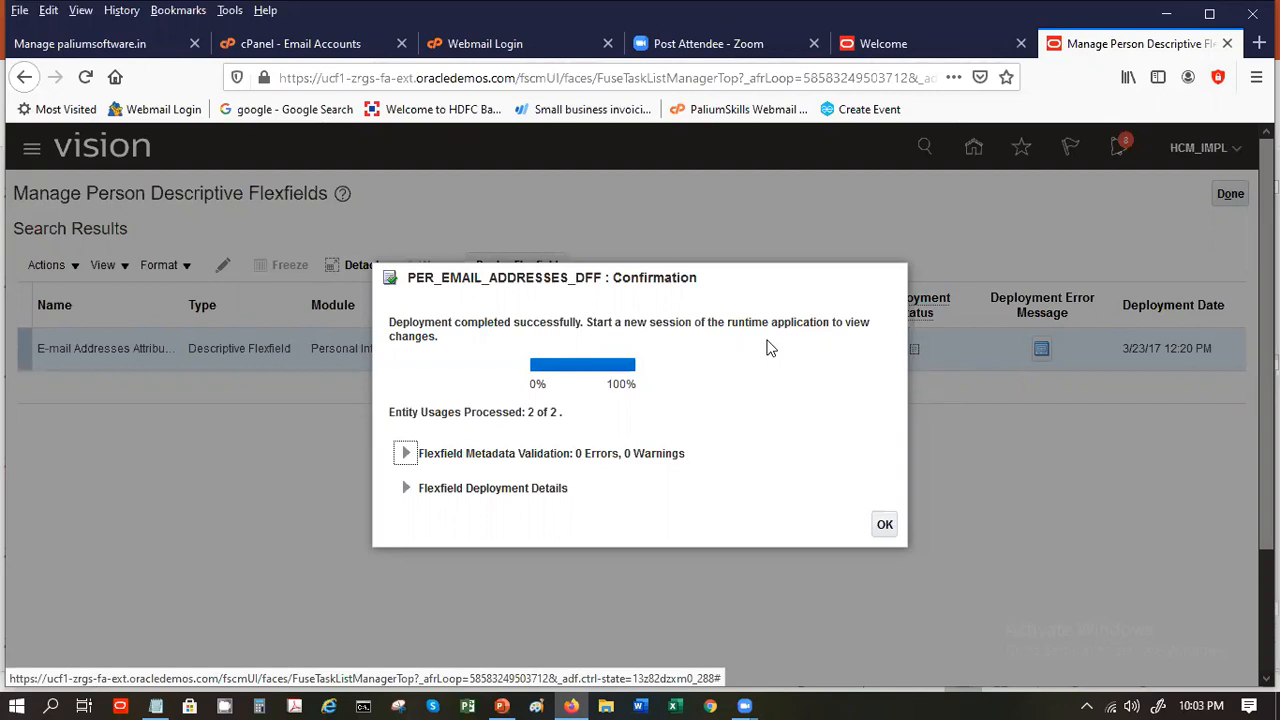
click(886, 525)
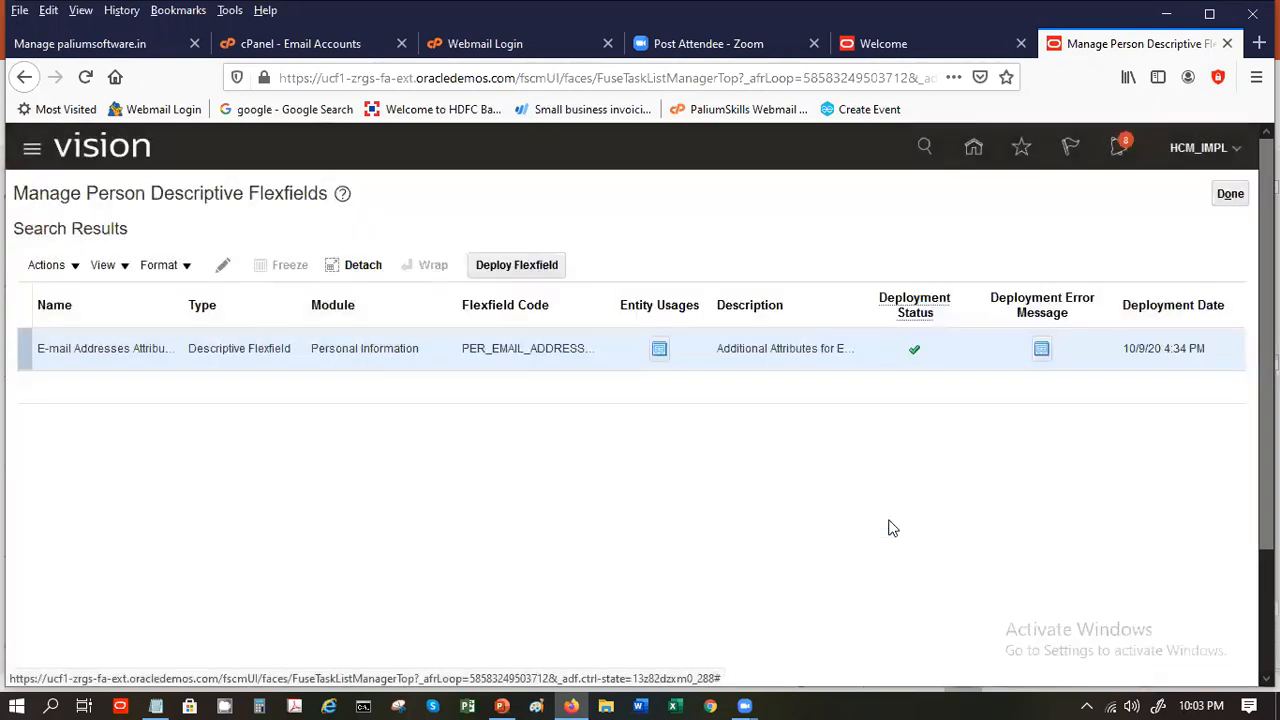
click(1238, 196)
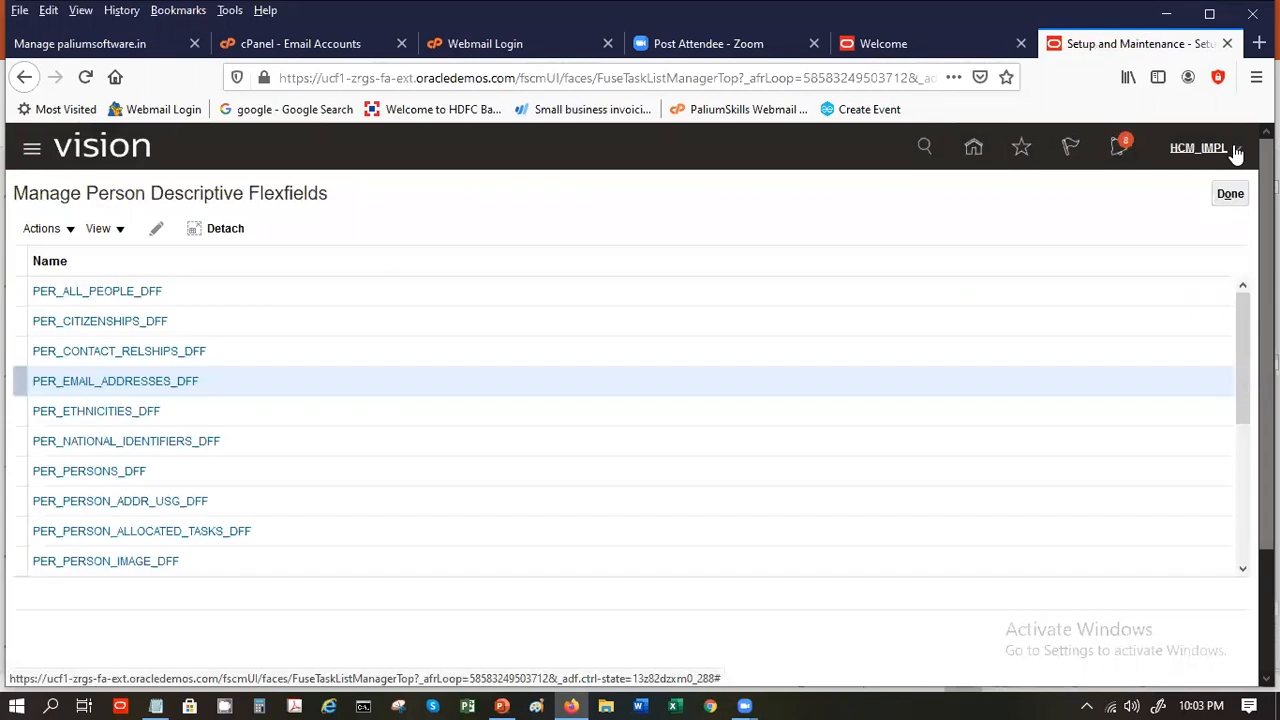
Sign out of the application and sign back in with the implementation account's saved user ID and password
click(1236, 150)
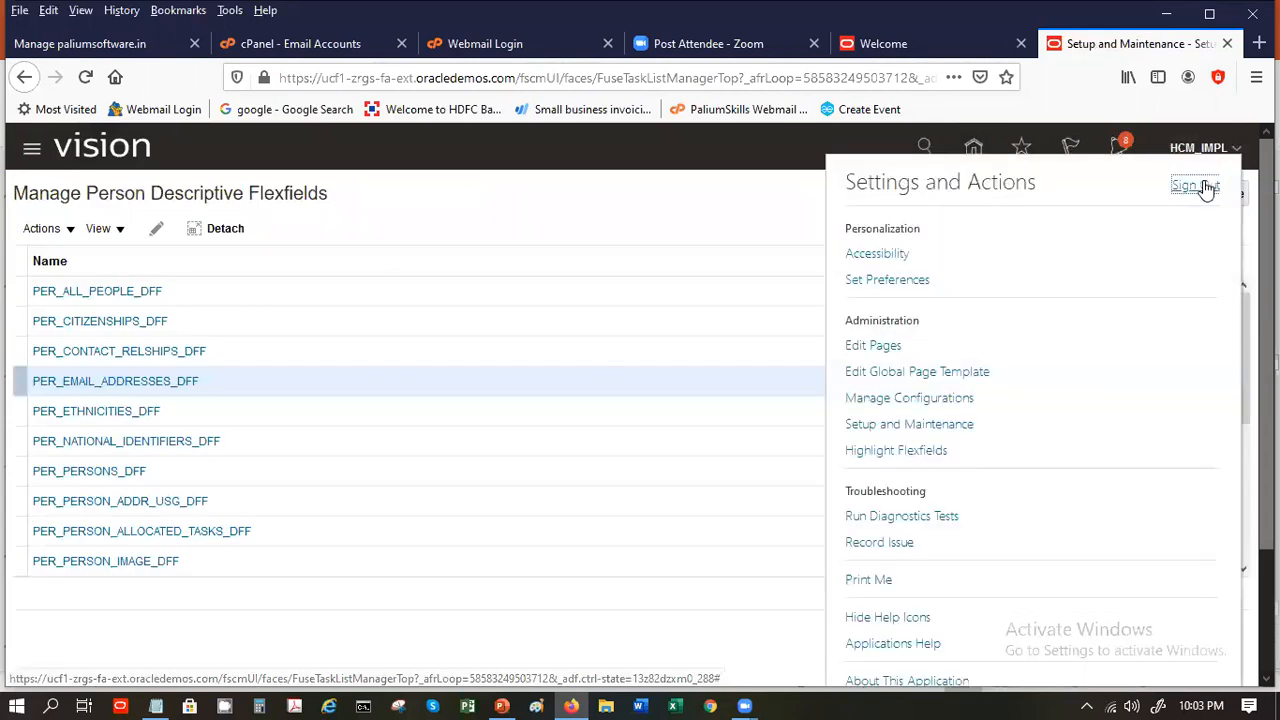
click(1205, 187)
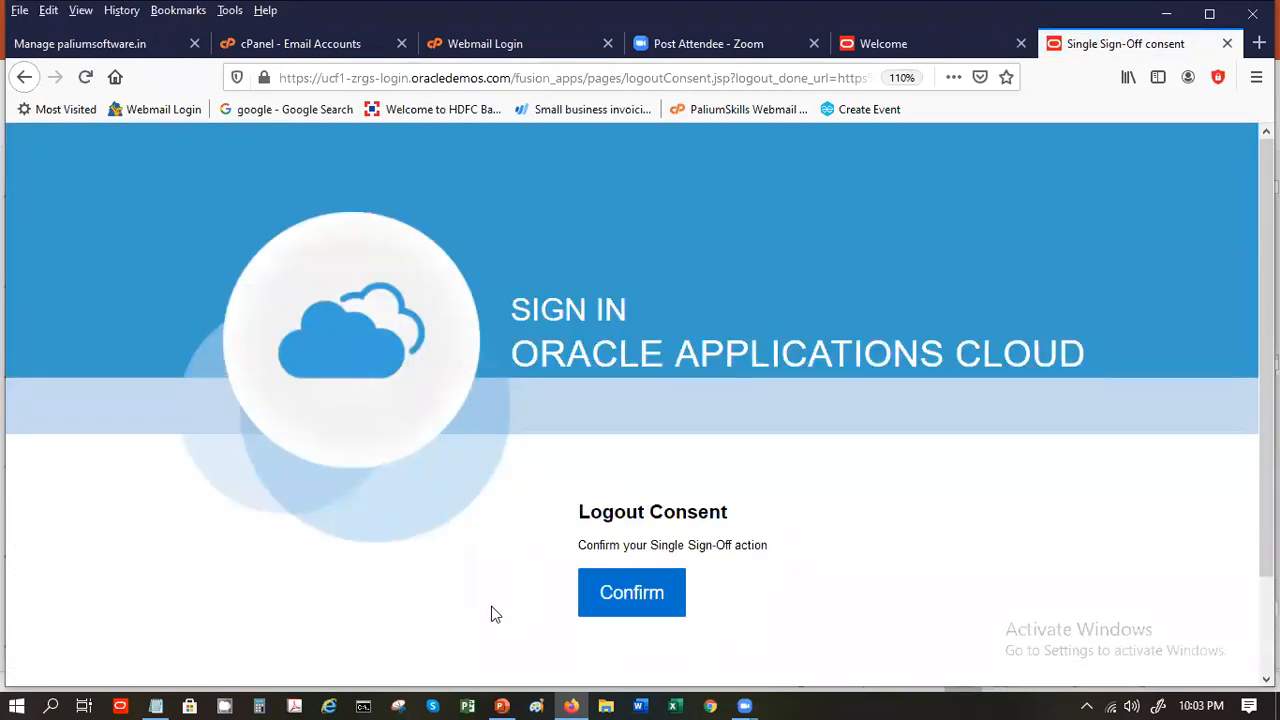
click(612, 600)
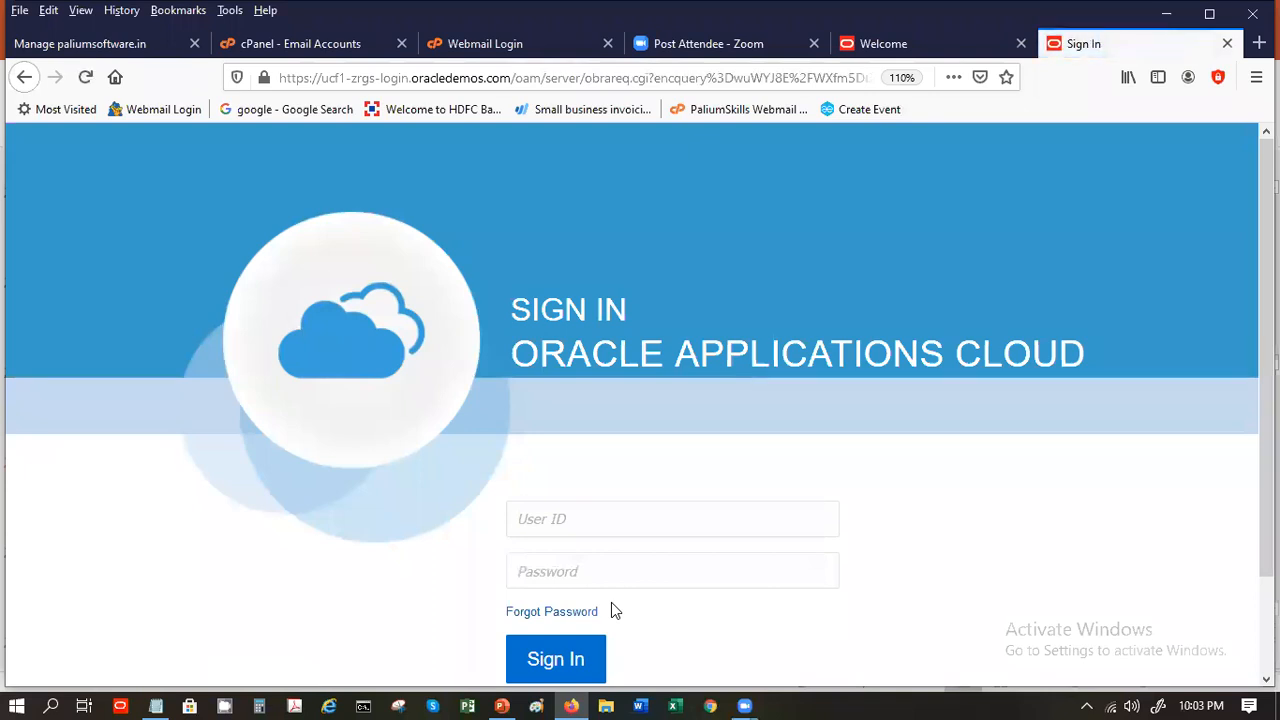
click(585, 518)
text(HC)
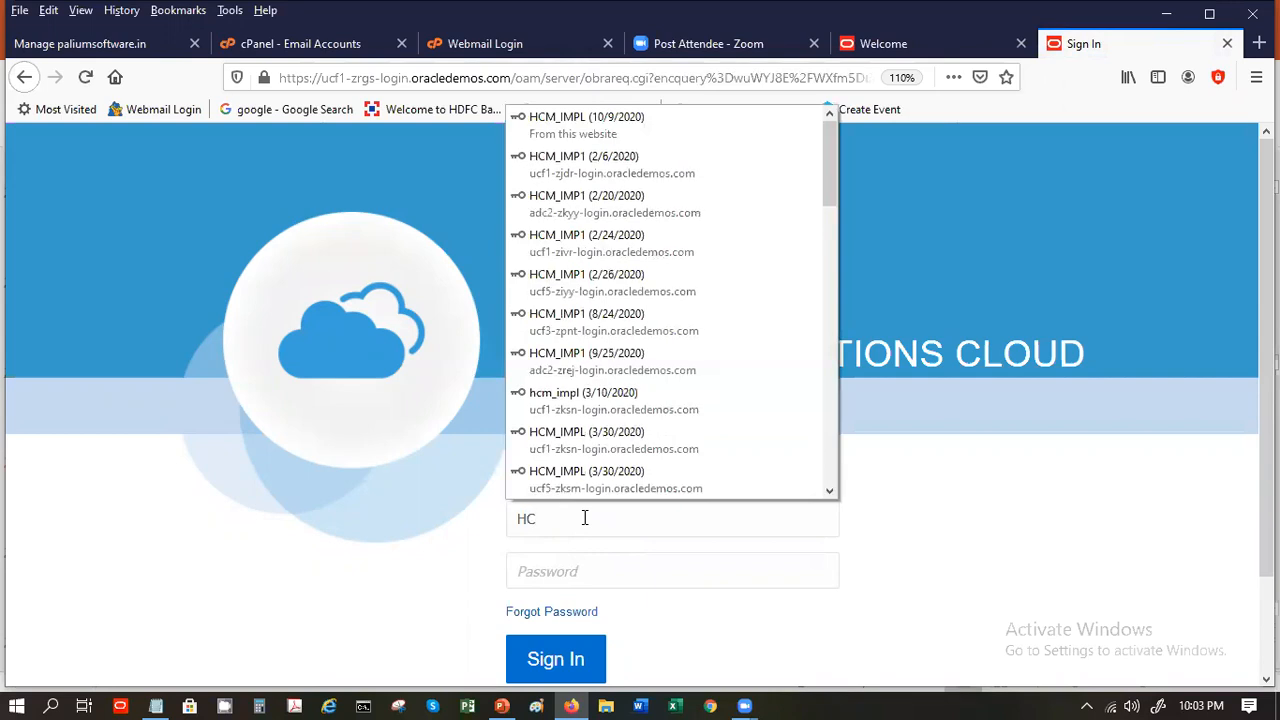
text(M)
click(575, 140)
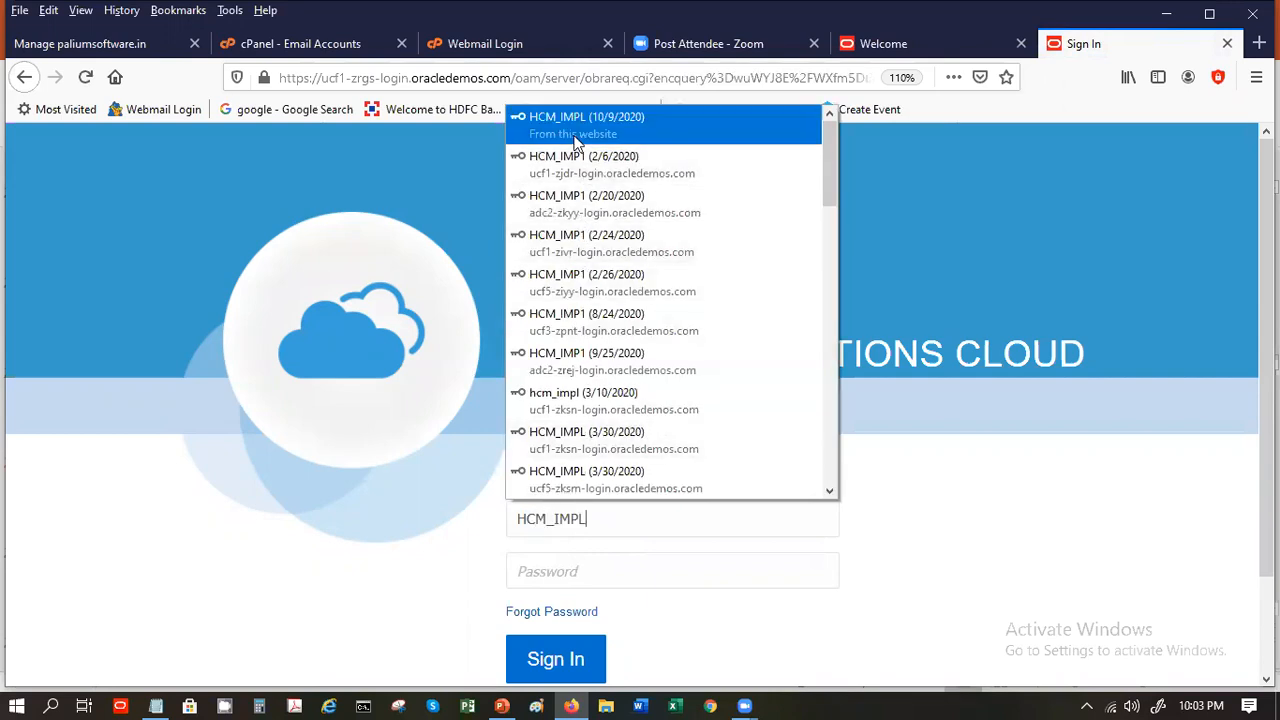
click(577, 663)
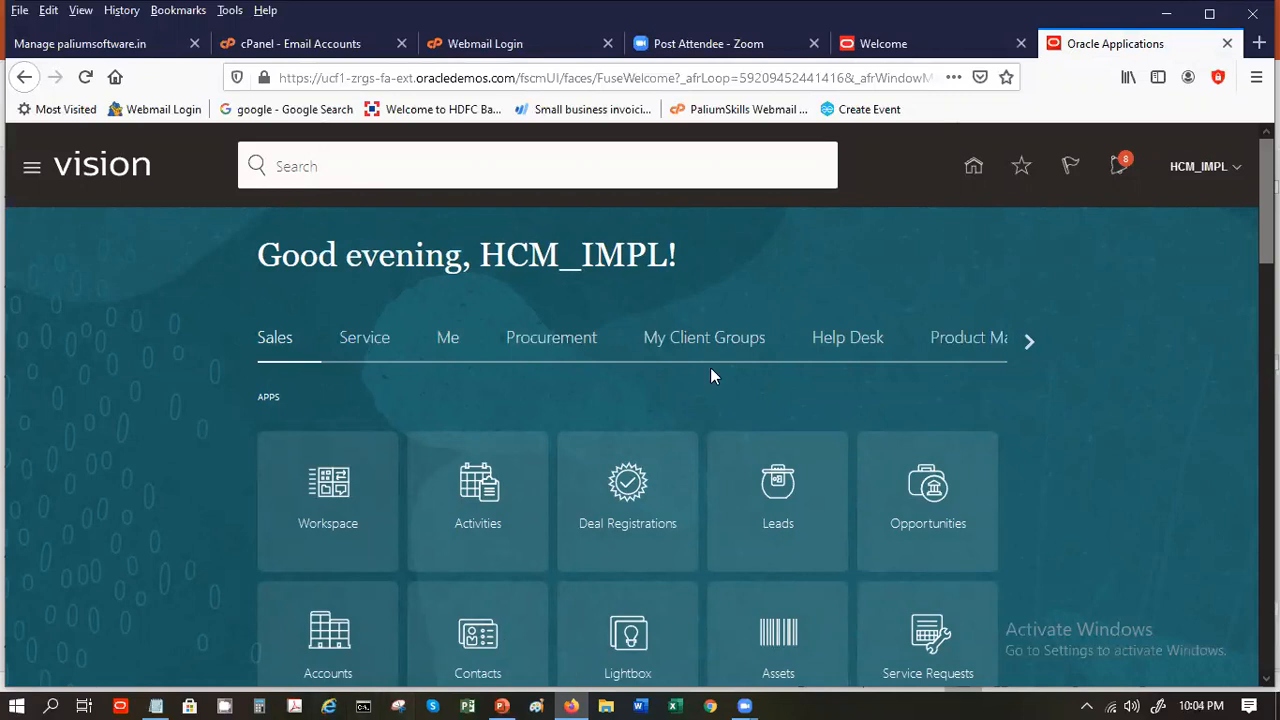
Open Person Management from My Client Groups and search for the employee by person number
click(716, 341)
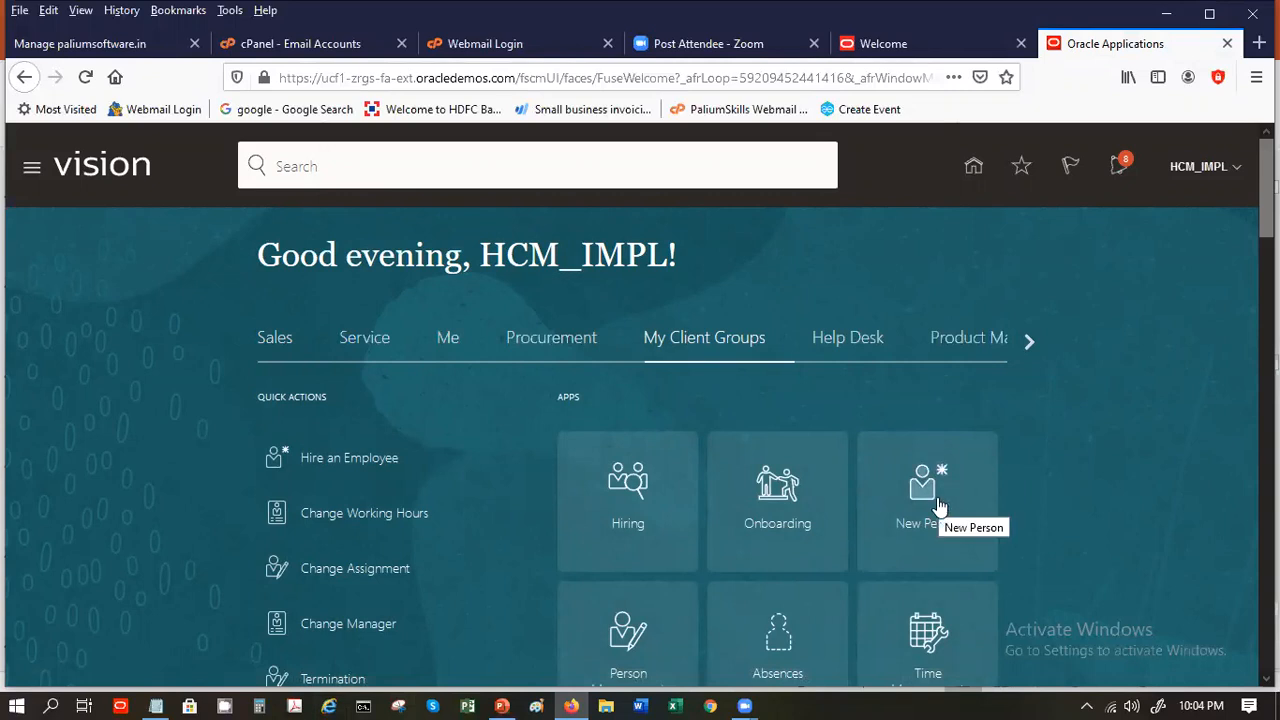
click(650, 654)
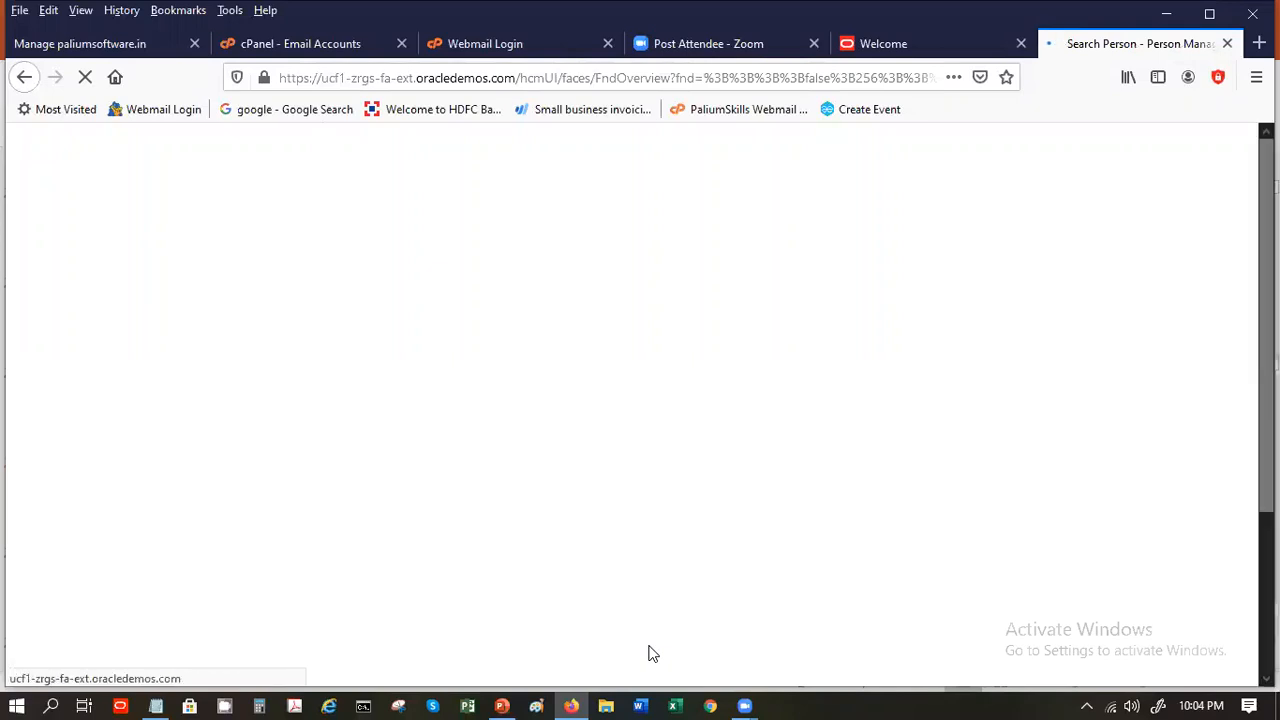
click(253, 438)
text(32)
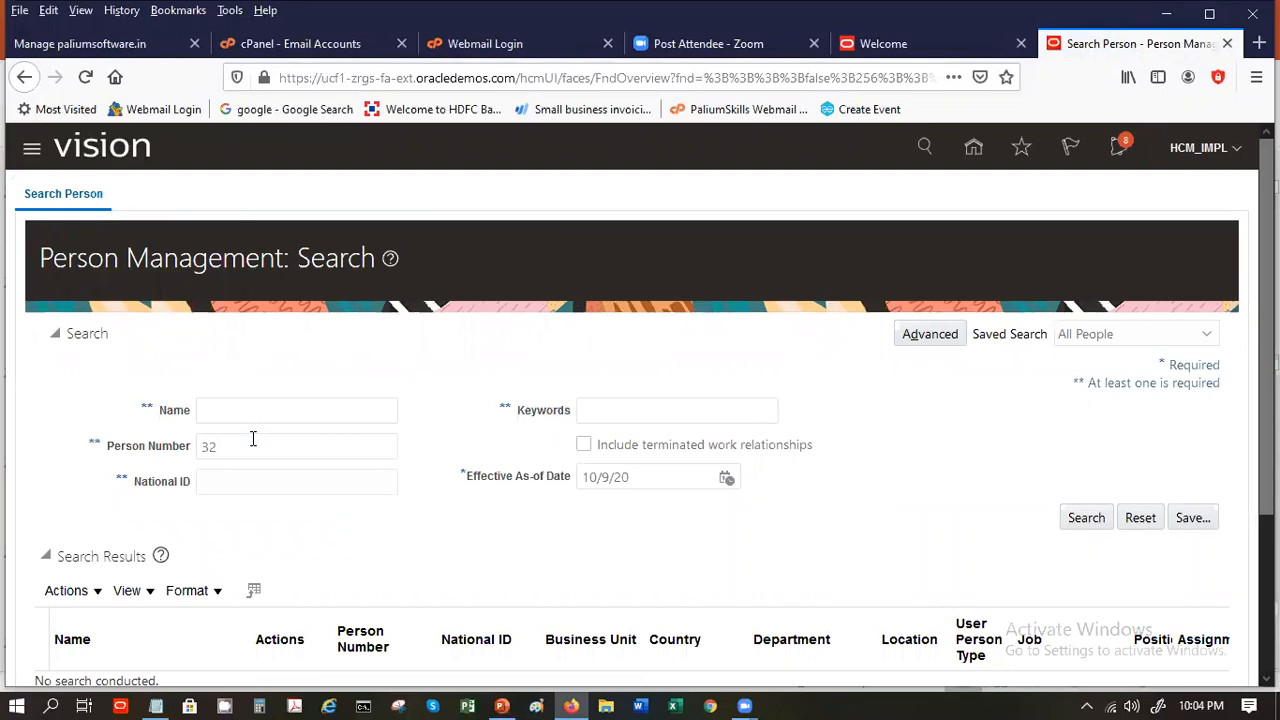
key(Return)
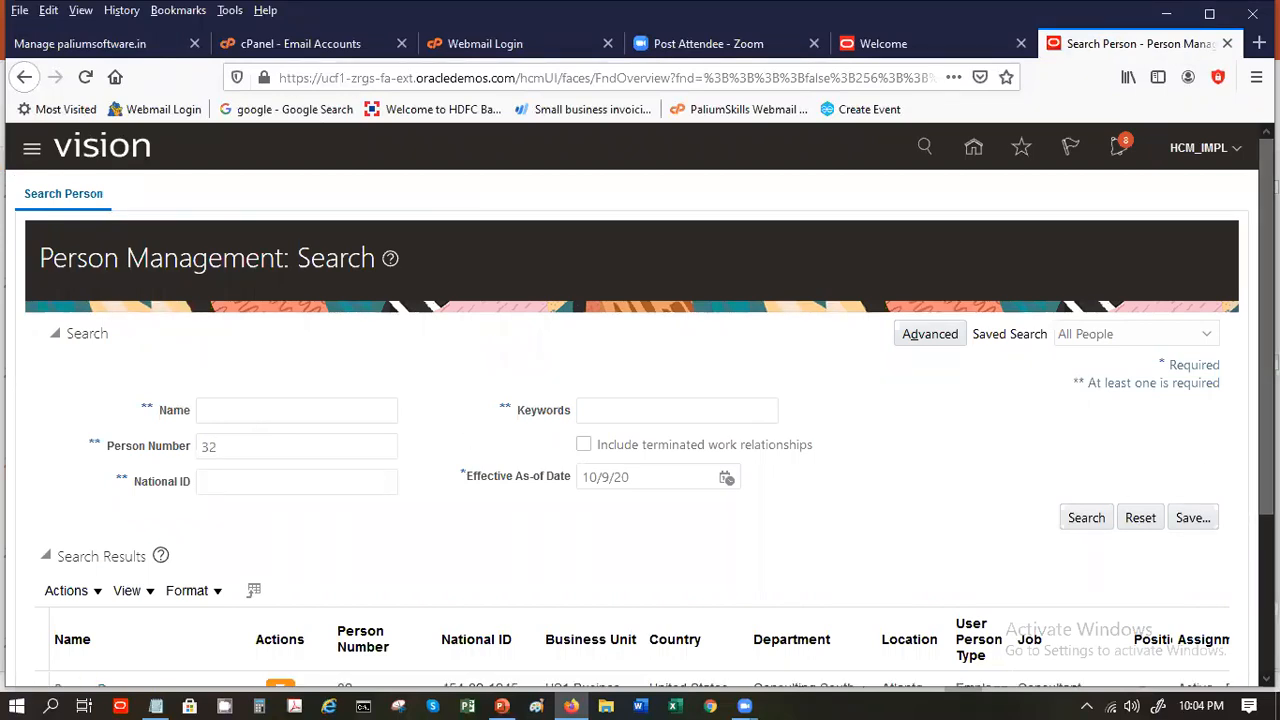
Open the found employee's Person record from the personal and employment actions and show the Person Information section
scroll(337, 636, down, 3)
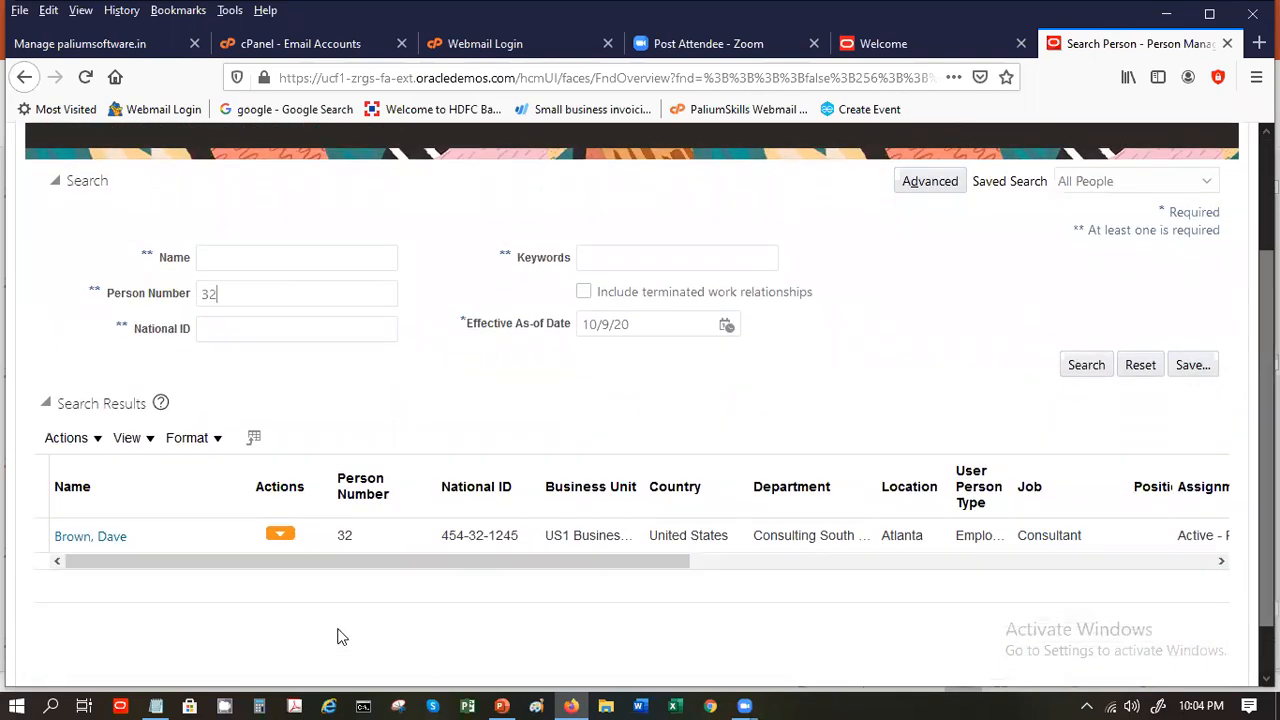
click(271, 533)
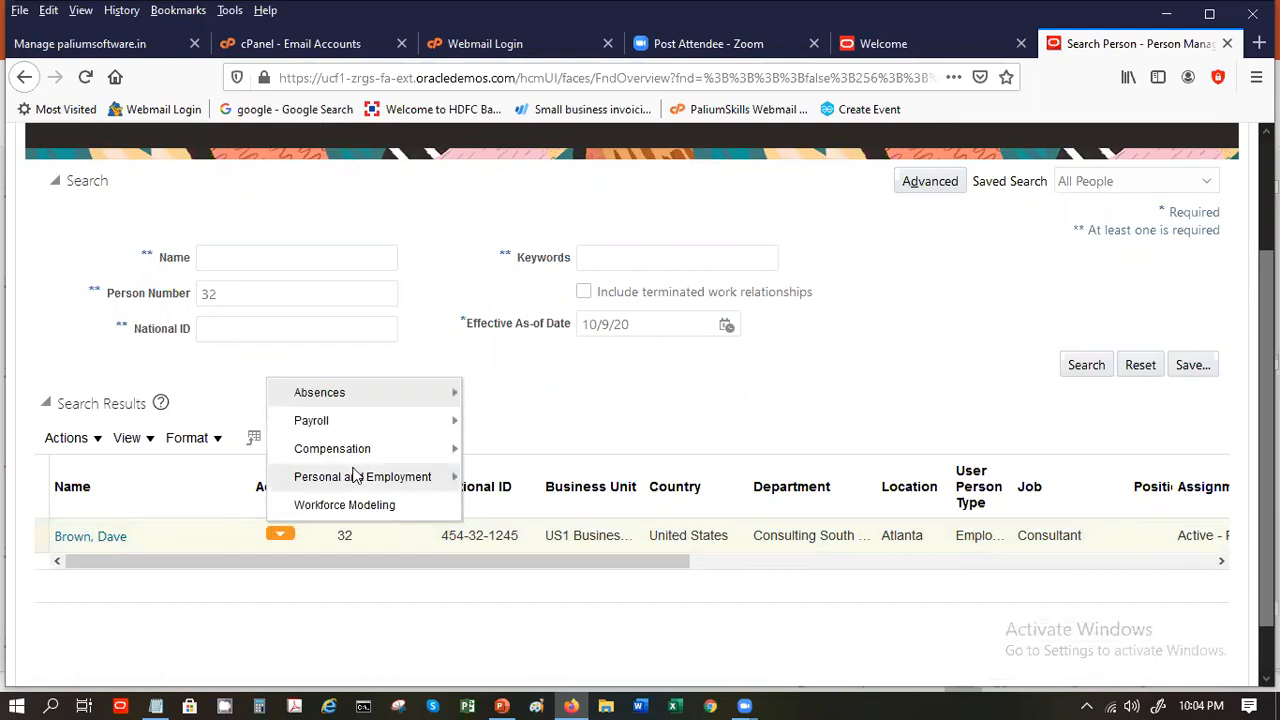
mouse_move(355, 476)
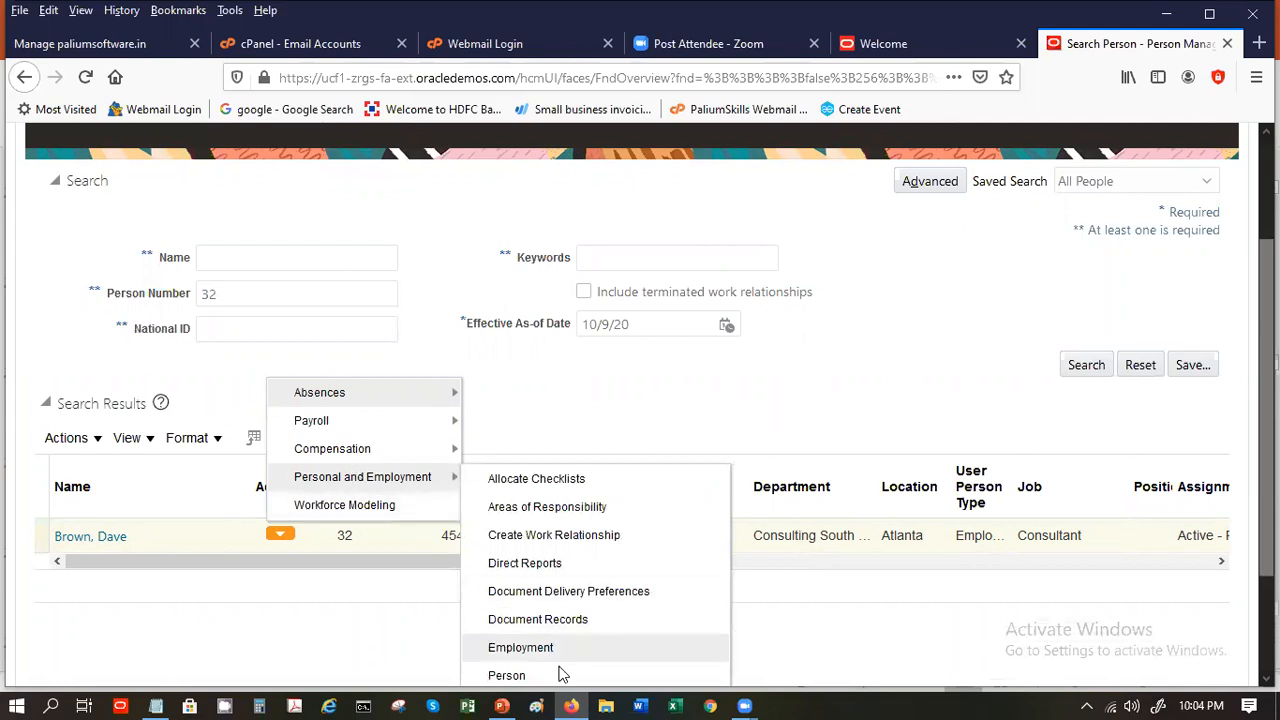
click(506, 676)
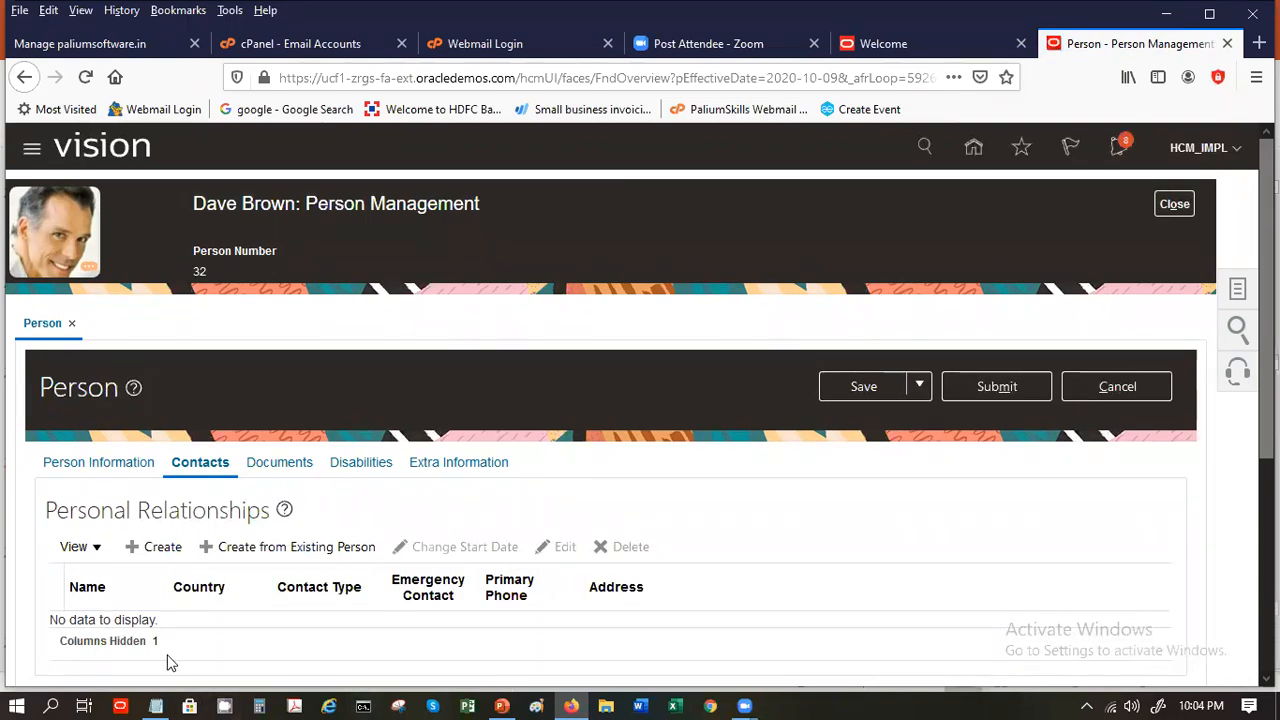
click(94, 465)
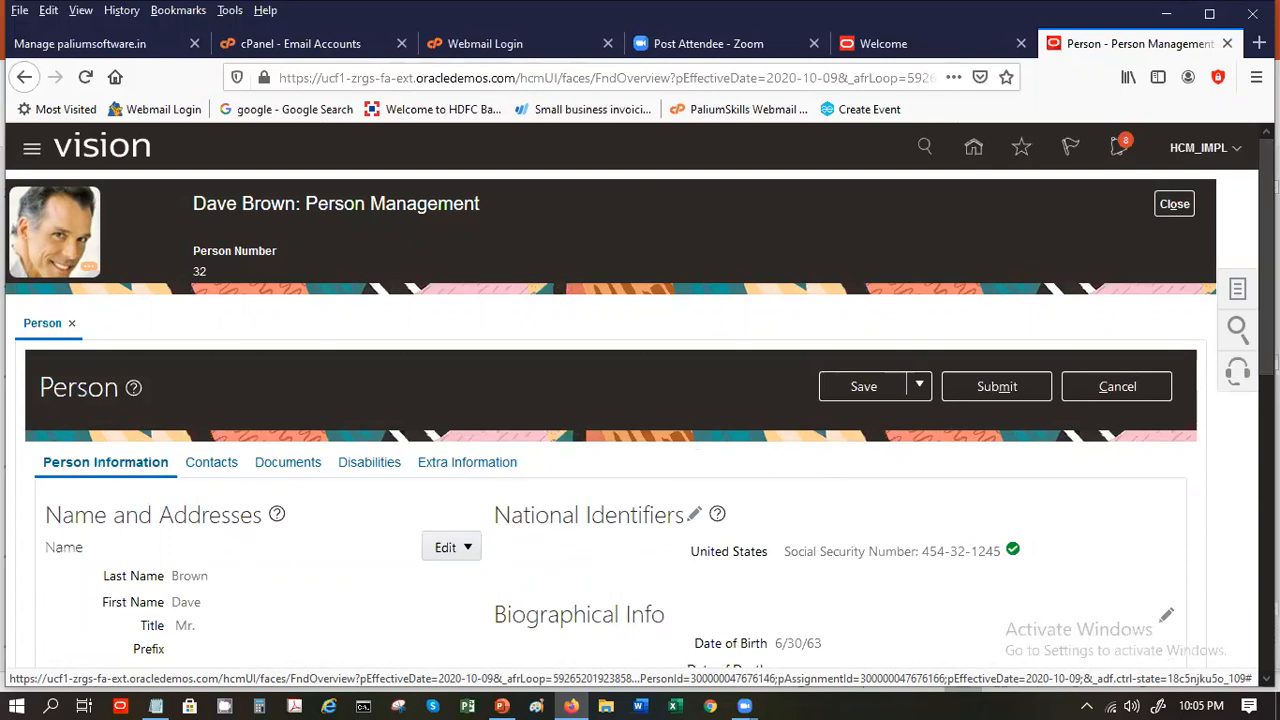
Open the employee's Email Details for editing under Communication Methods
scroll(1224, 569, down, 3)
scroll(1222, 580, down, 4)
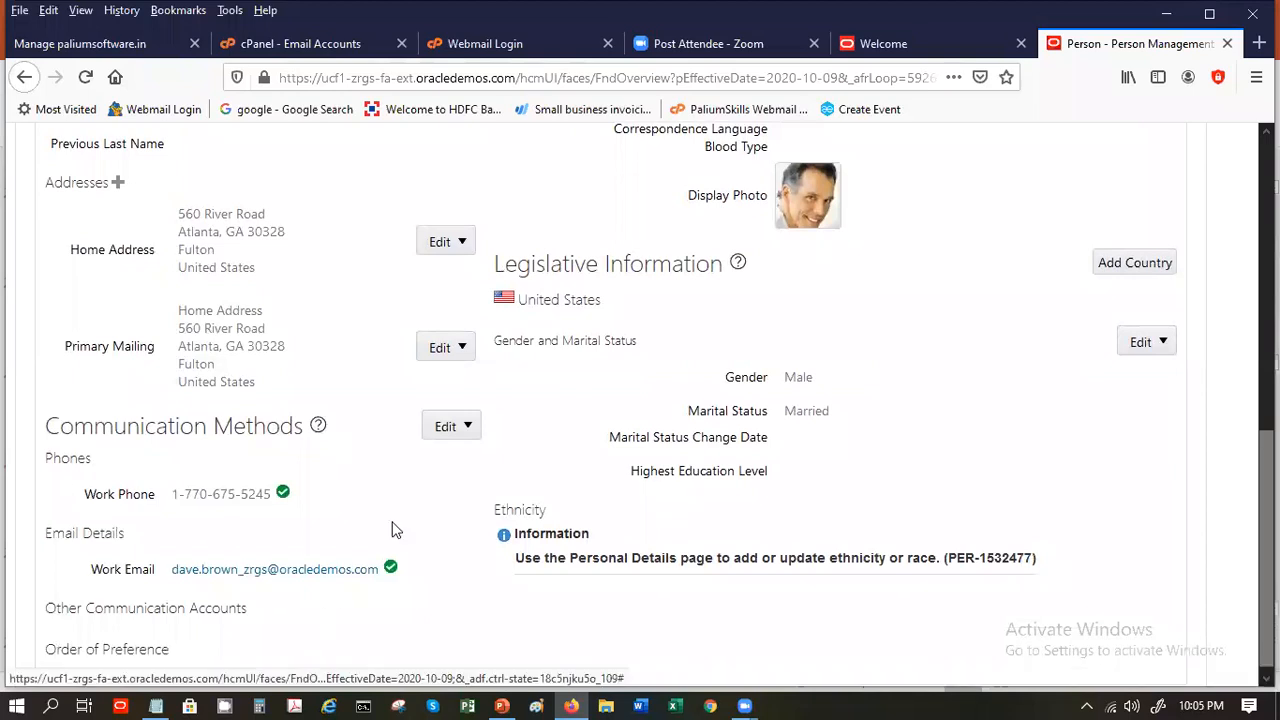
click(442, 427)
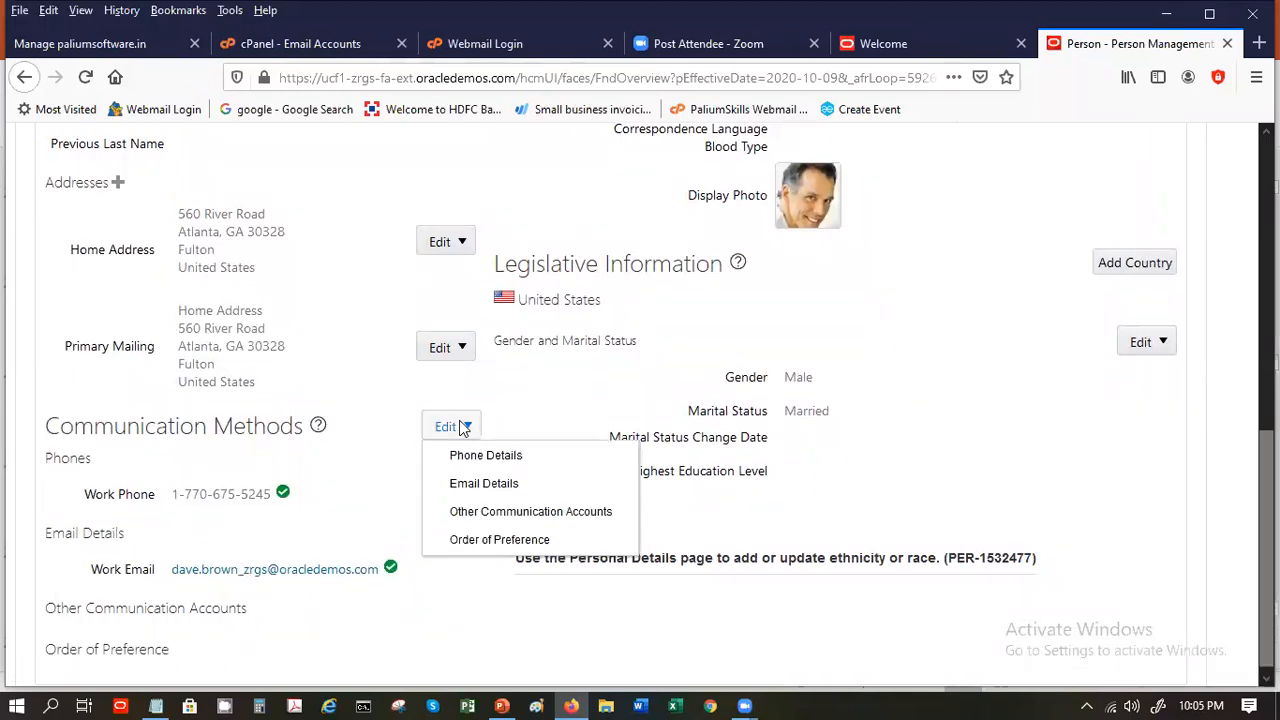
click(484, 484)
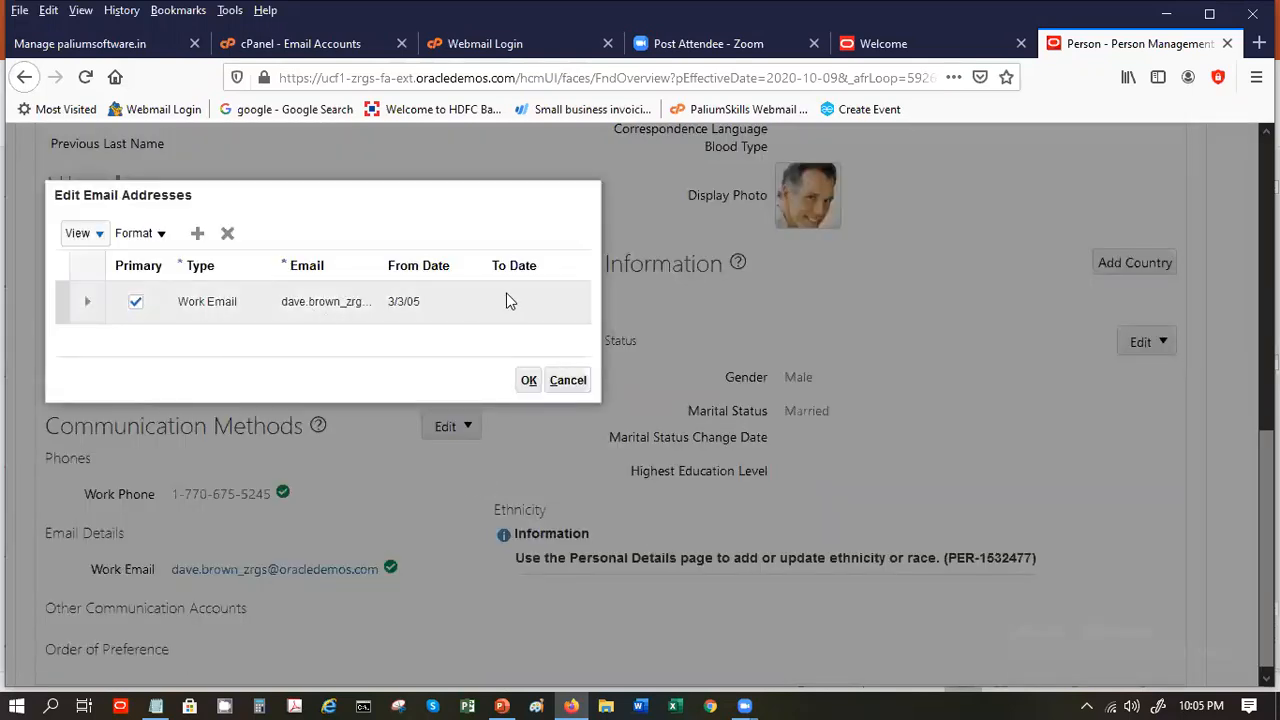
Add an email row of type Home Email and enter a sample e-mail address
click(193, 240)
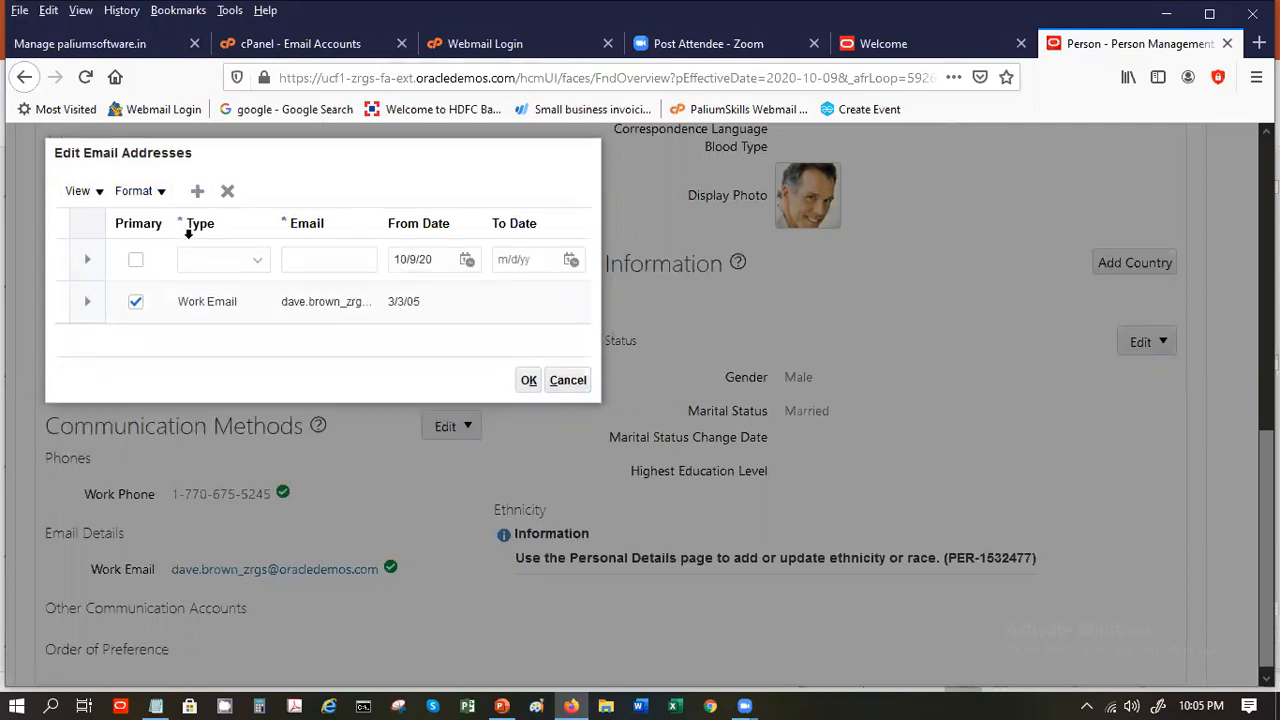
click(252, 264)
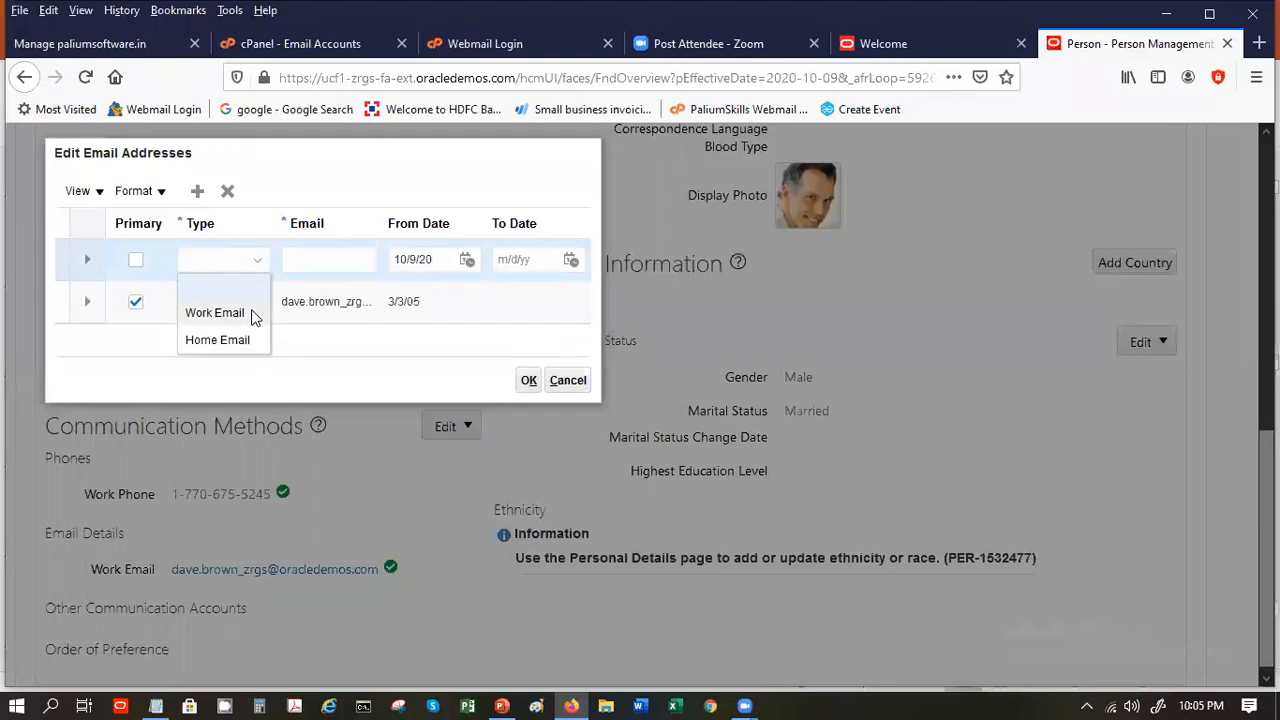
click(251, 346)
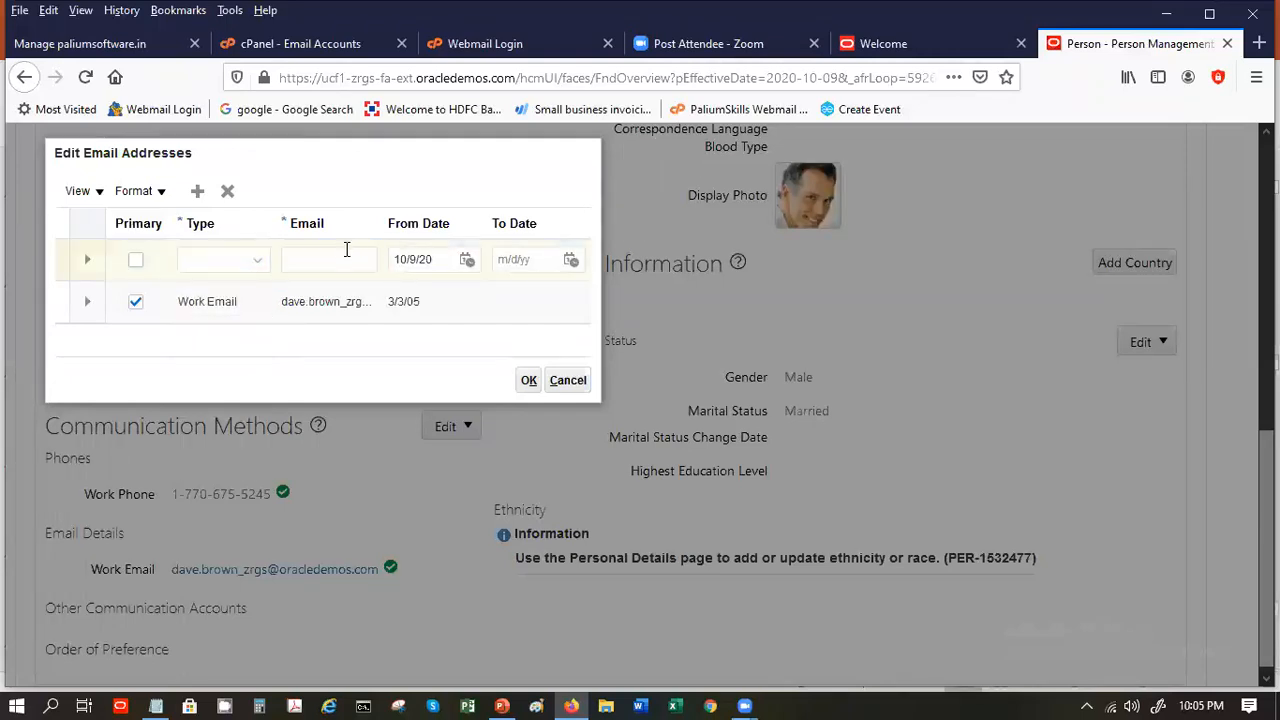
click(266, 265)
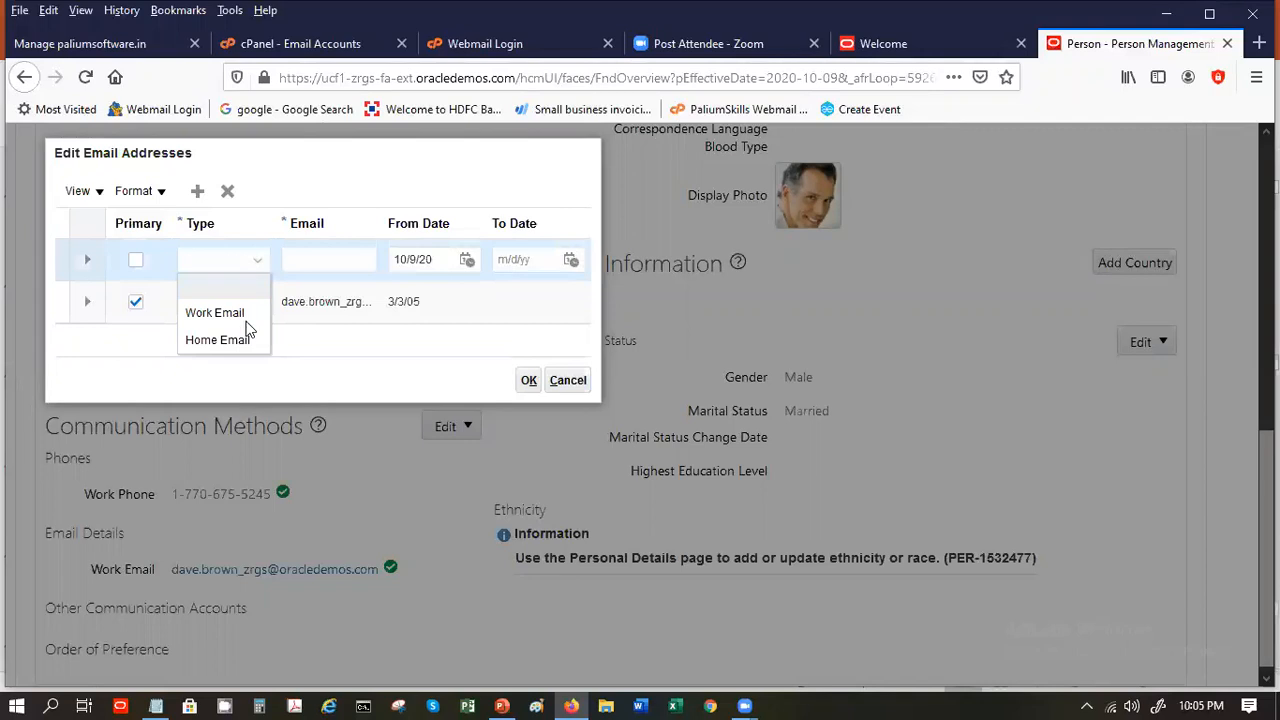
click(249, 338)
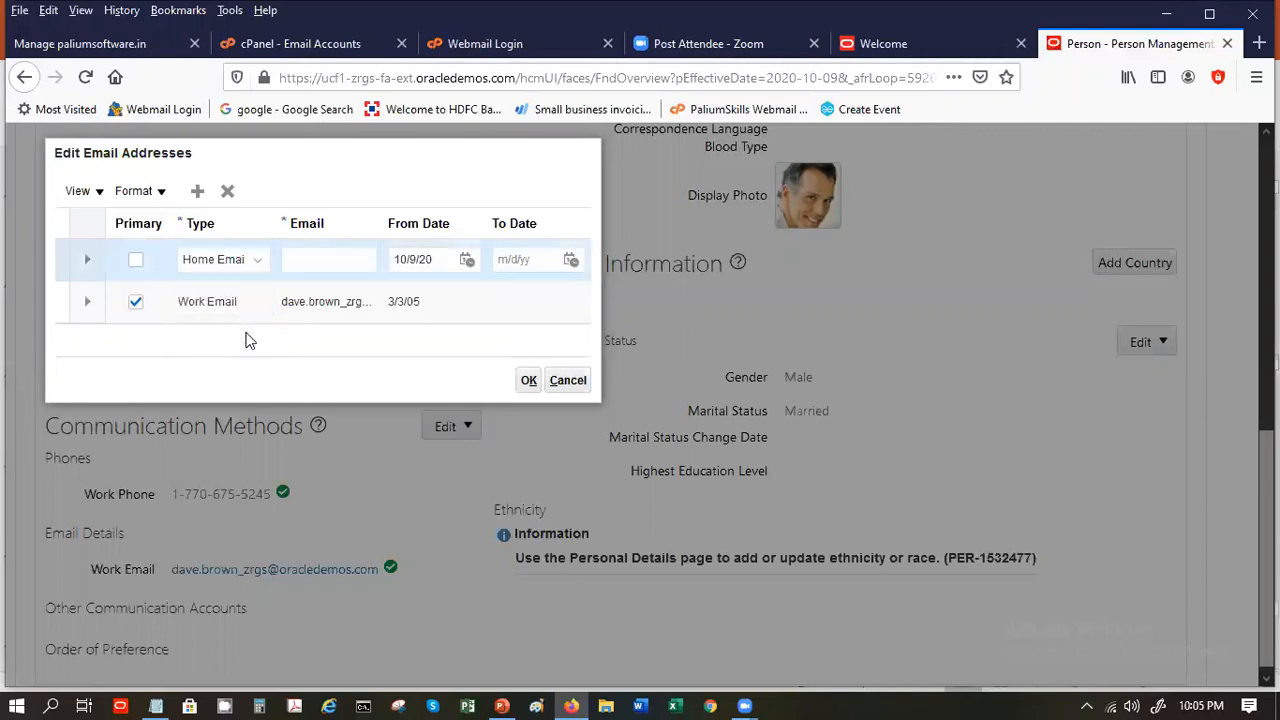
click(303, 260)
text(a@b.com)
key(Tab)
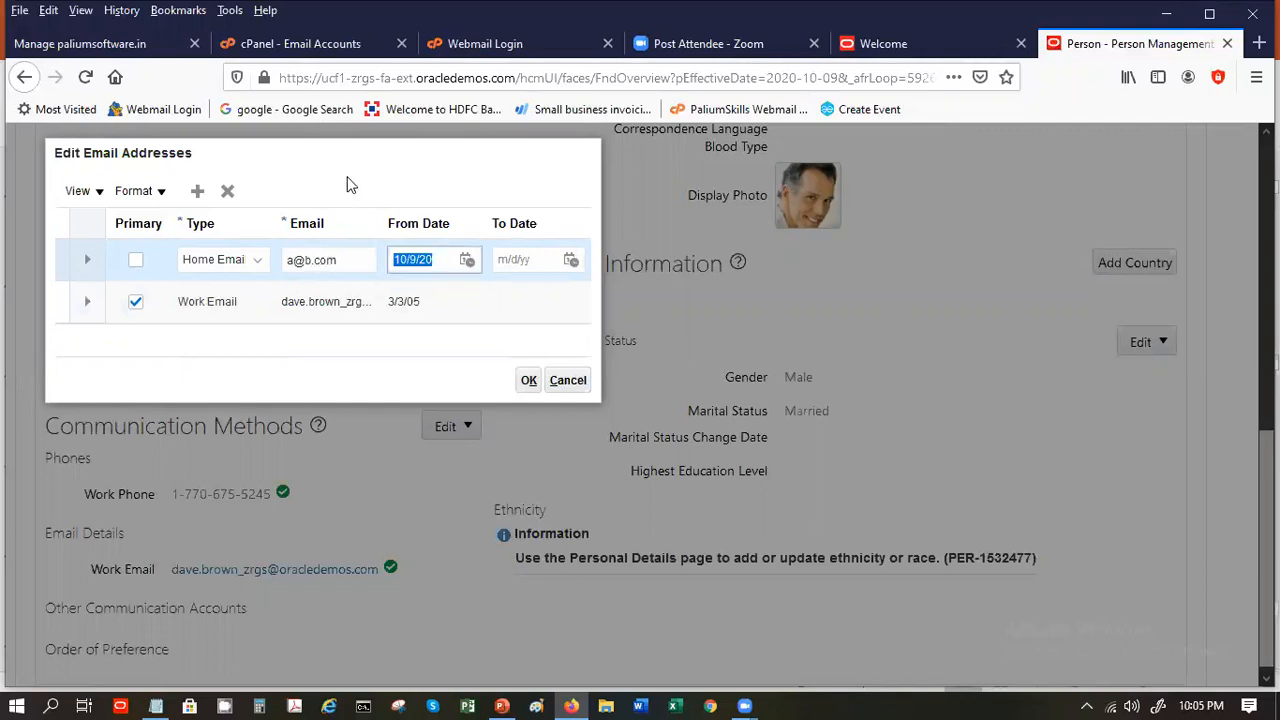
Expand the additional details of the home and work email rows and review the work email's Email Host Name choices
click(89, 264)
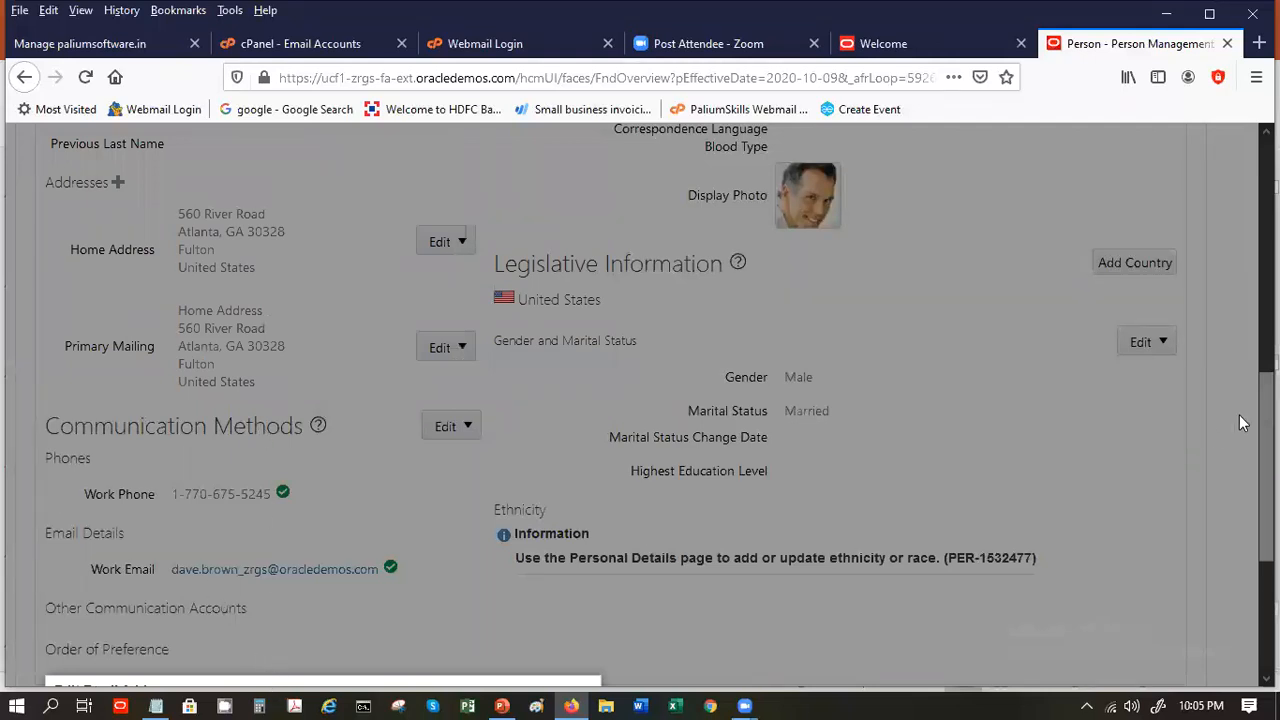
scroll(654, 527, down, 3)
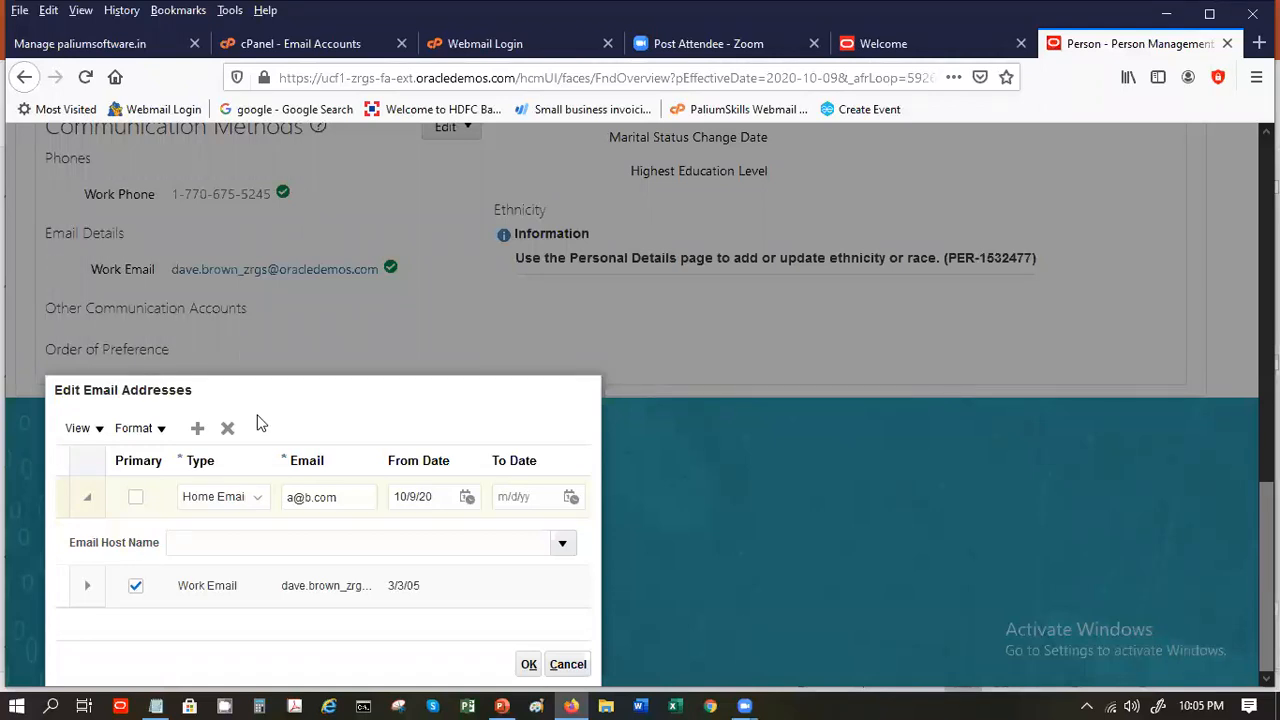
drag(255, 388, 373, 176)
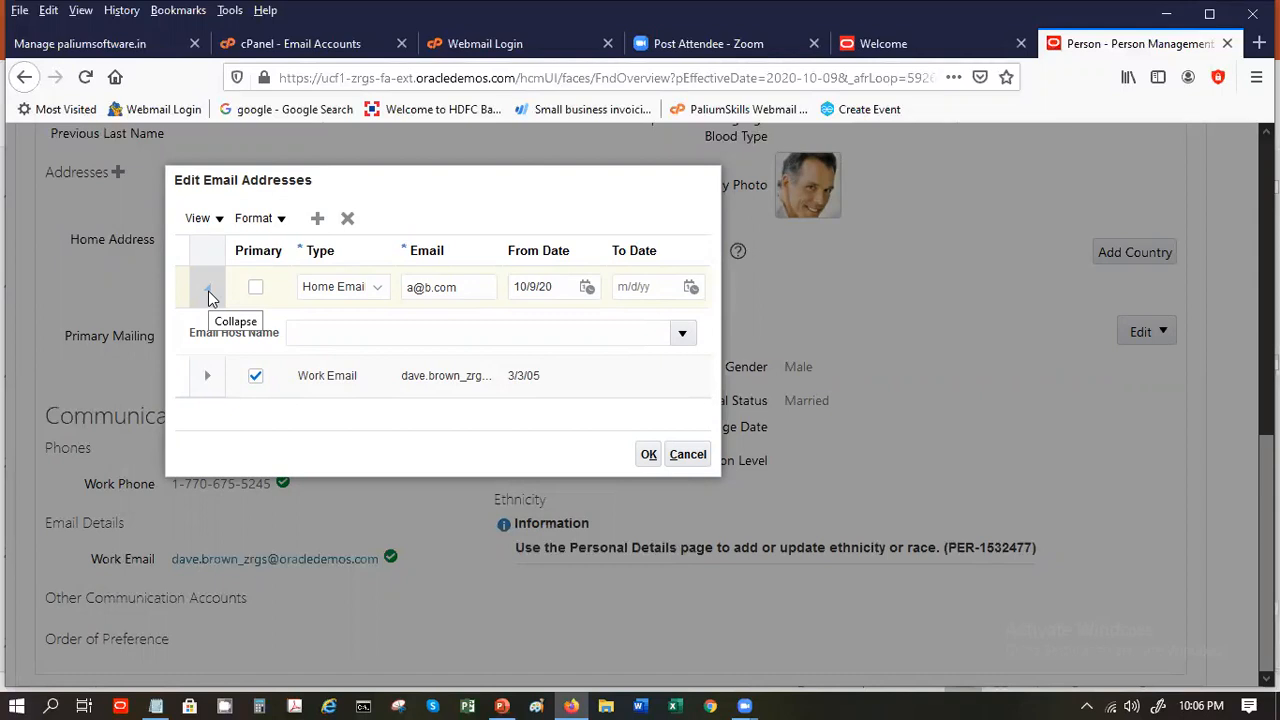
click(210, 377)
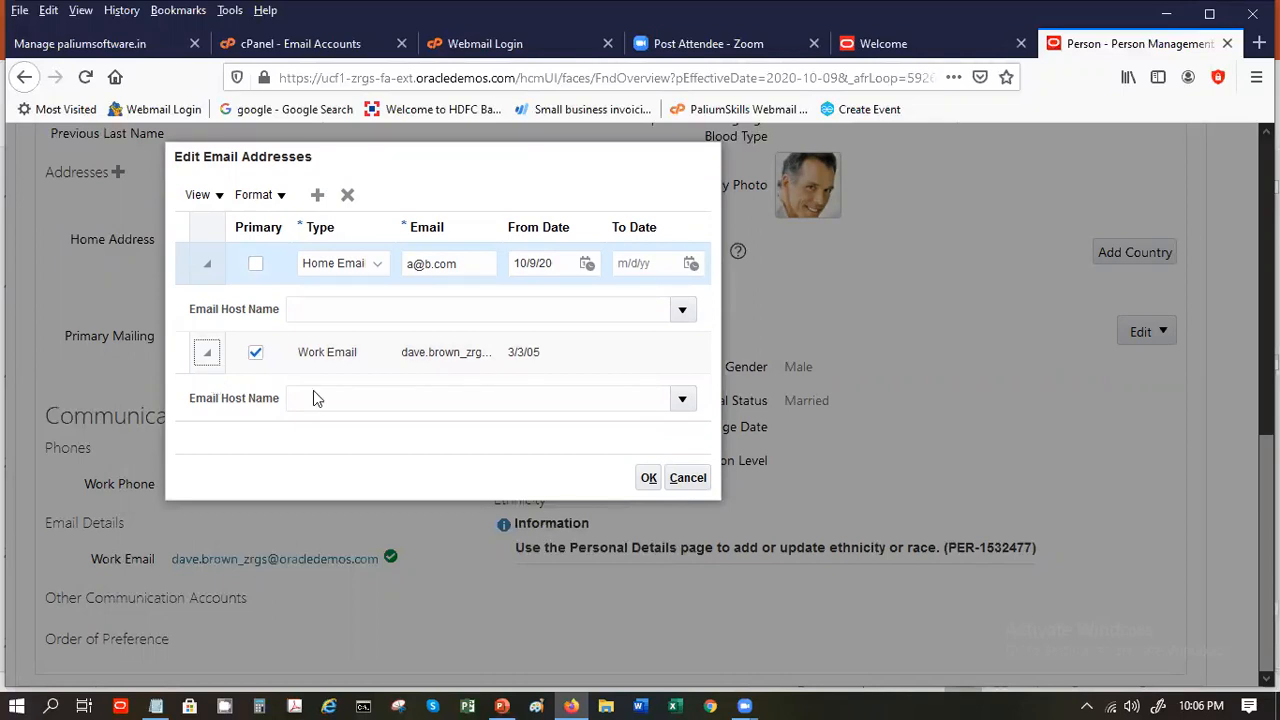
click(683, 400)
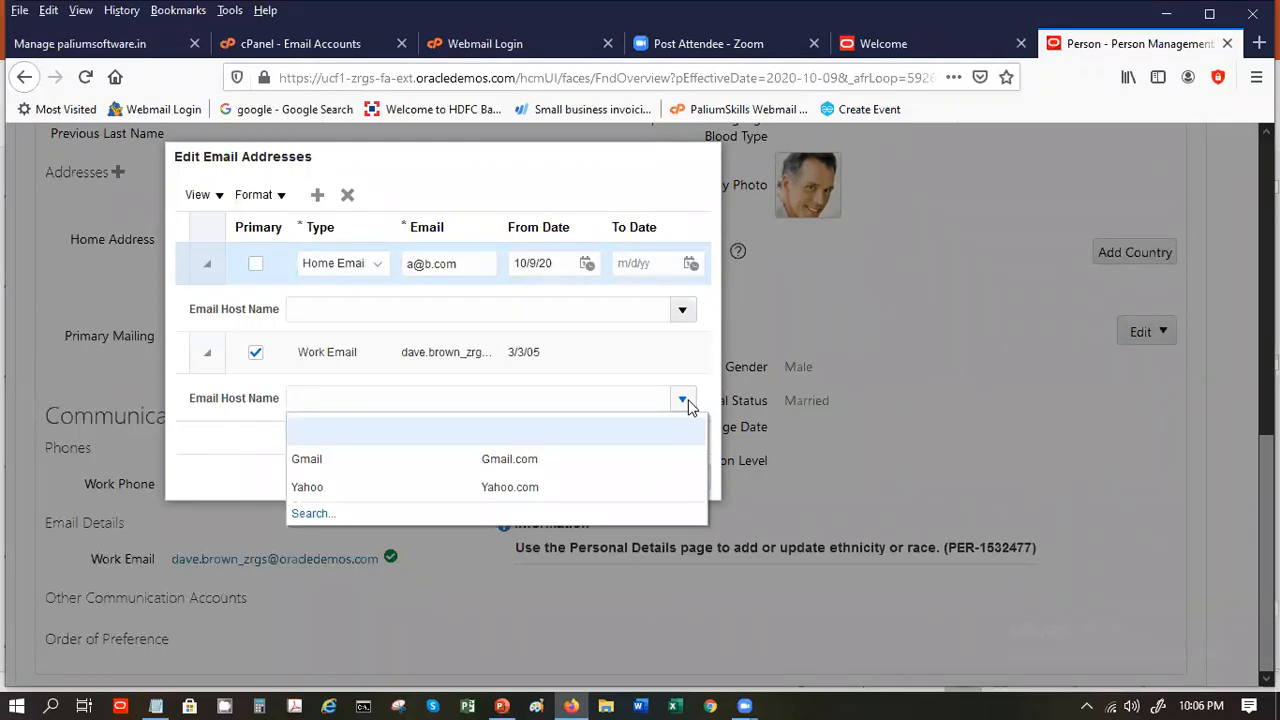
click(706, 397)
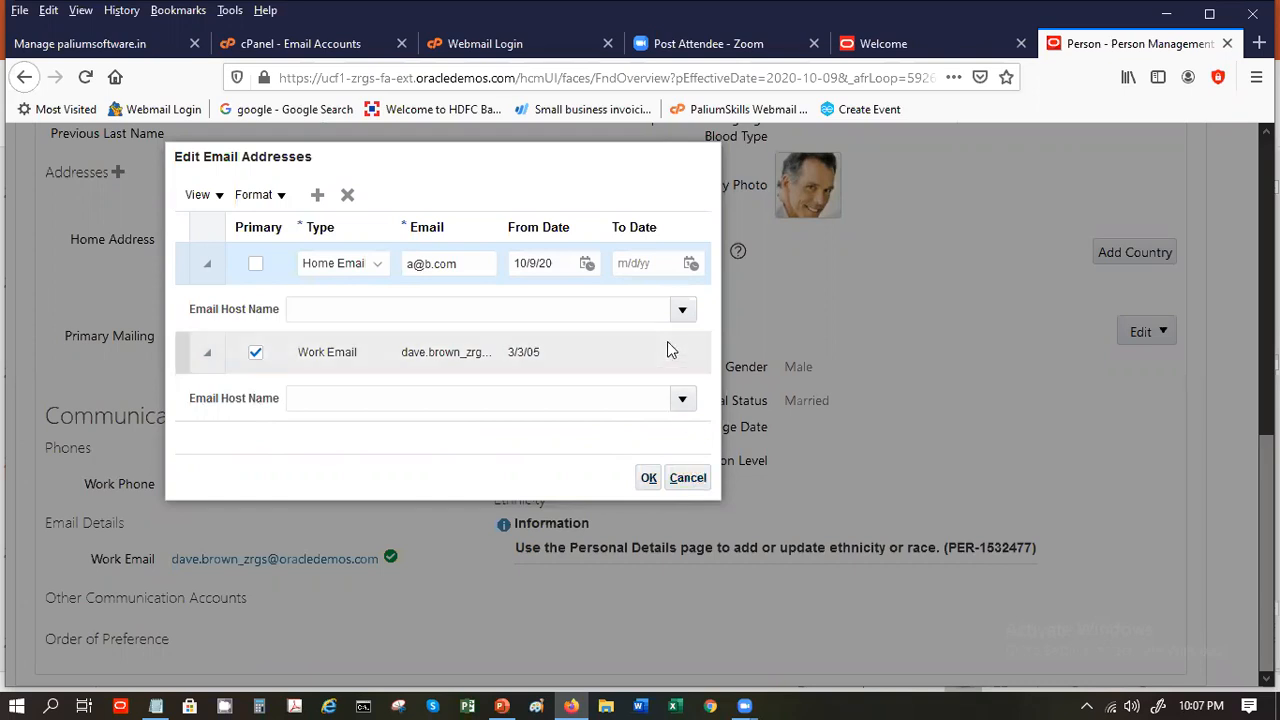
Set the home email's Email Host Name to Gmail and accept the email address changes
click(675, 311)
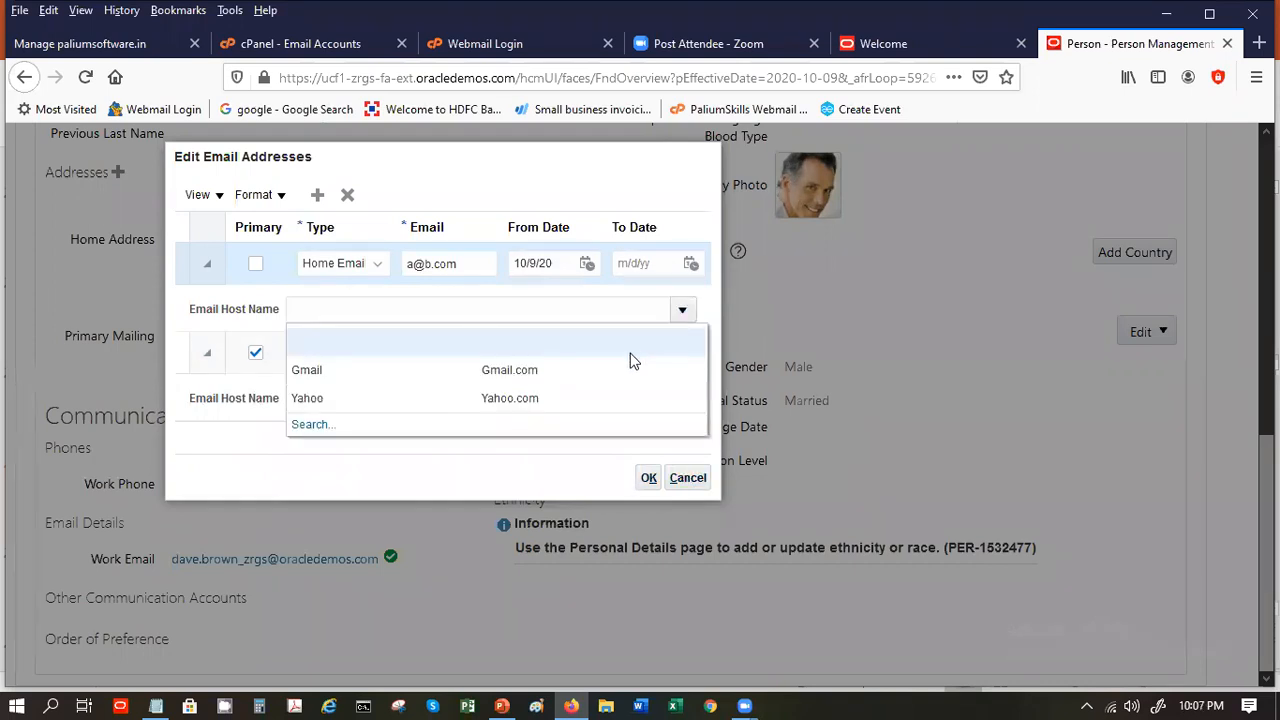
click(622, 371)
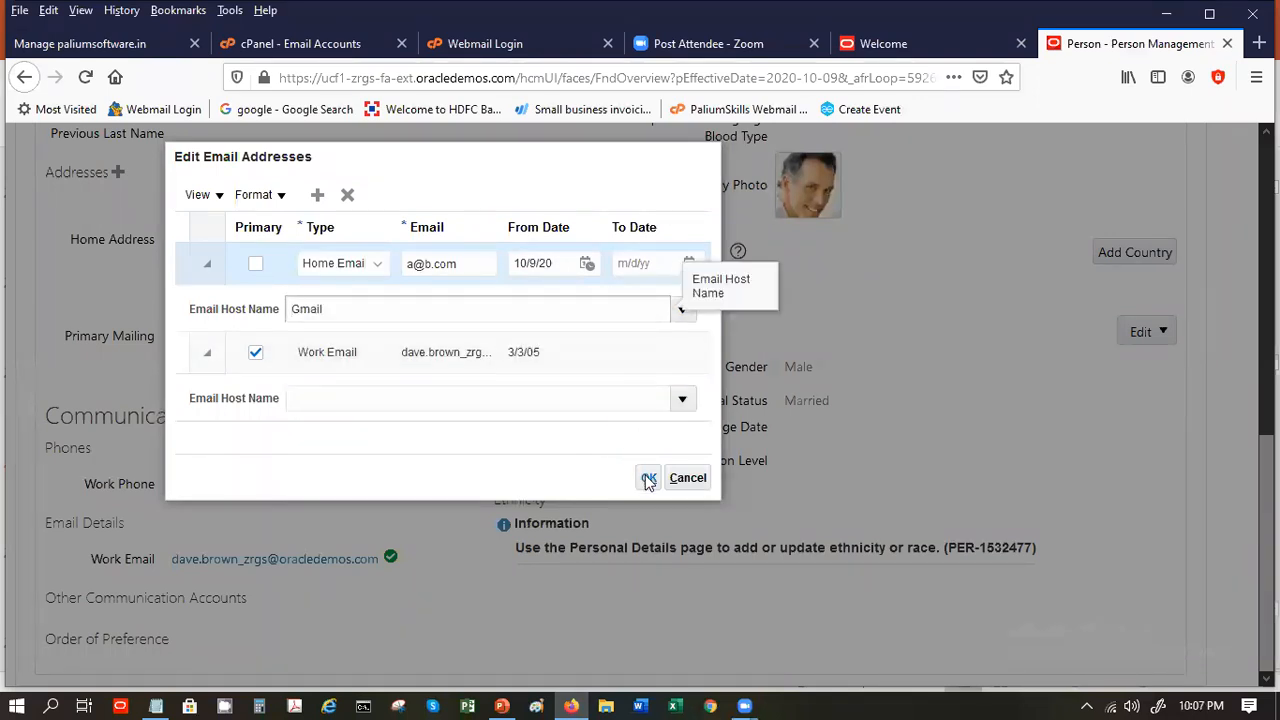
click(648, 479)
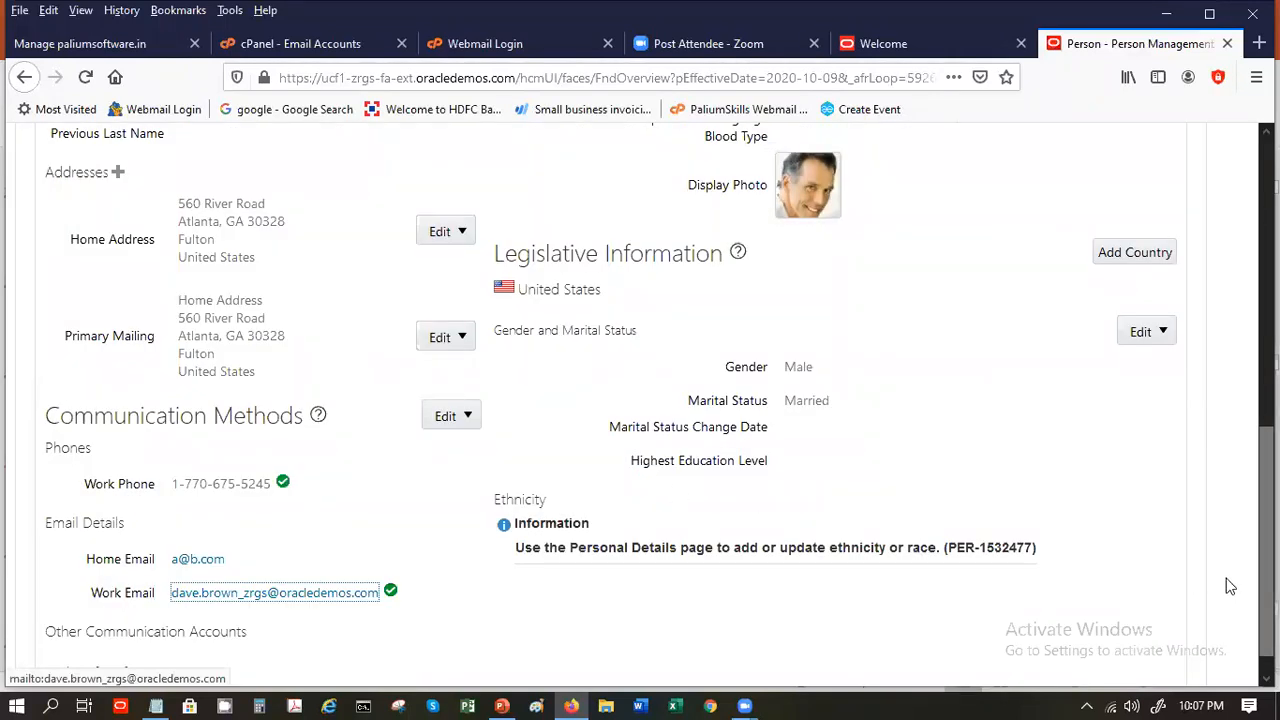
Reopen the employee's Email Details, check the home email's type and Email Host Name, and close without changes
scroll(659, 405, down, 1)
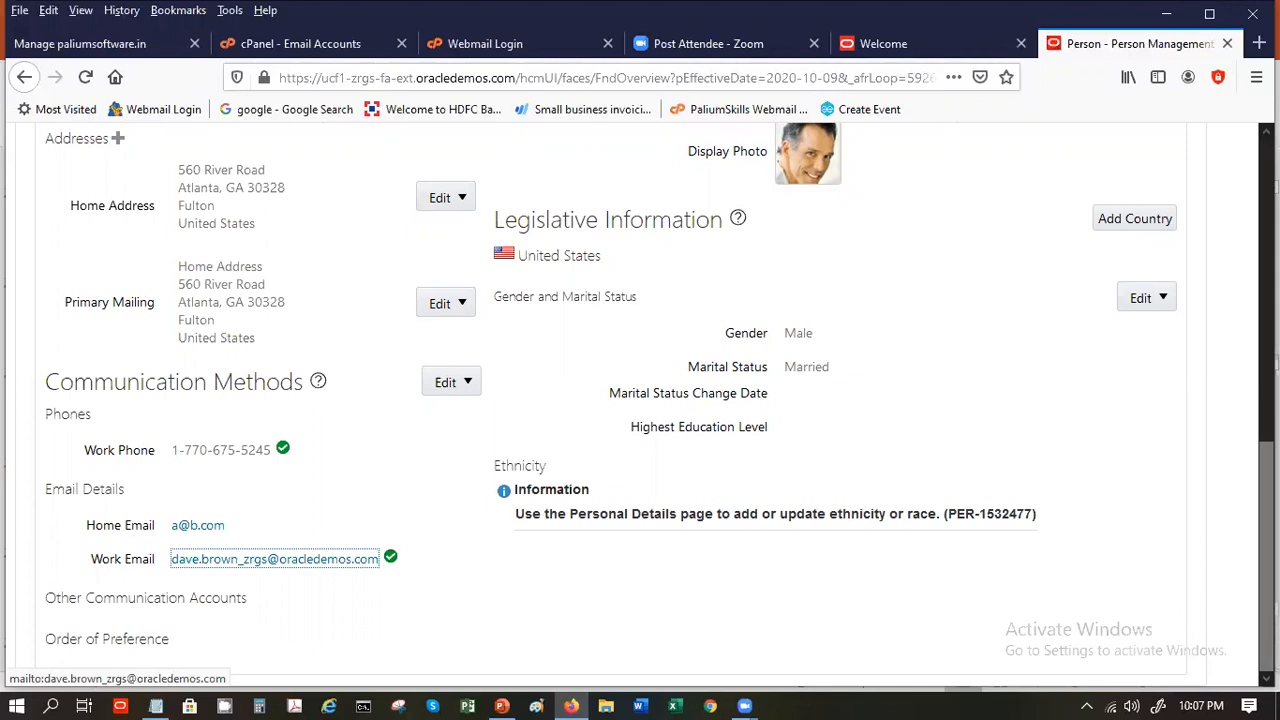
click(468, 385)
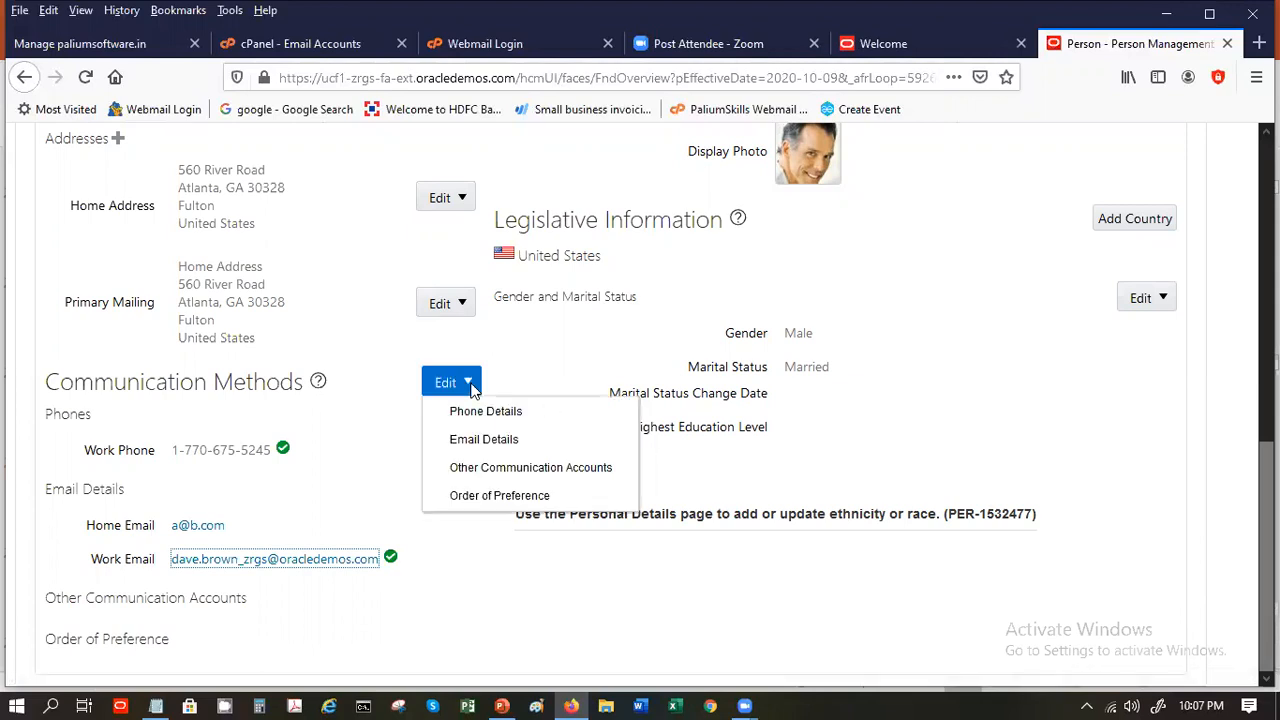
click(489, 443)
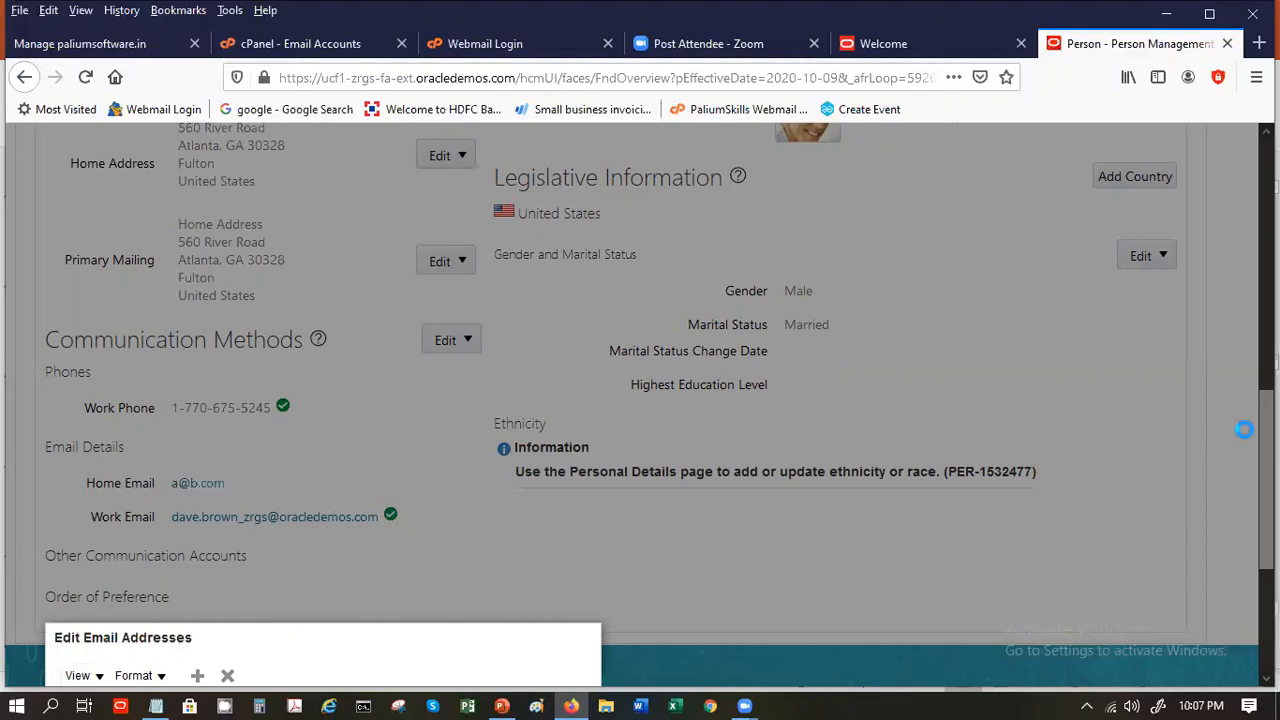
scroll(1266, 480, down, 5)
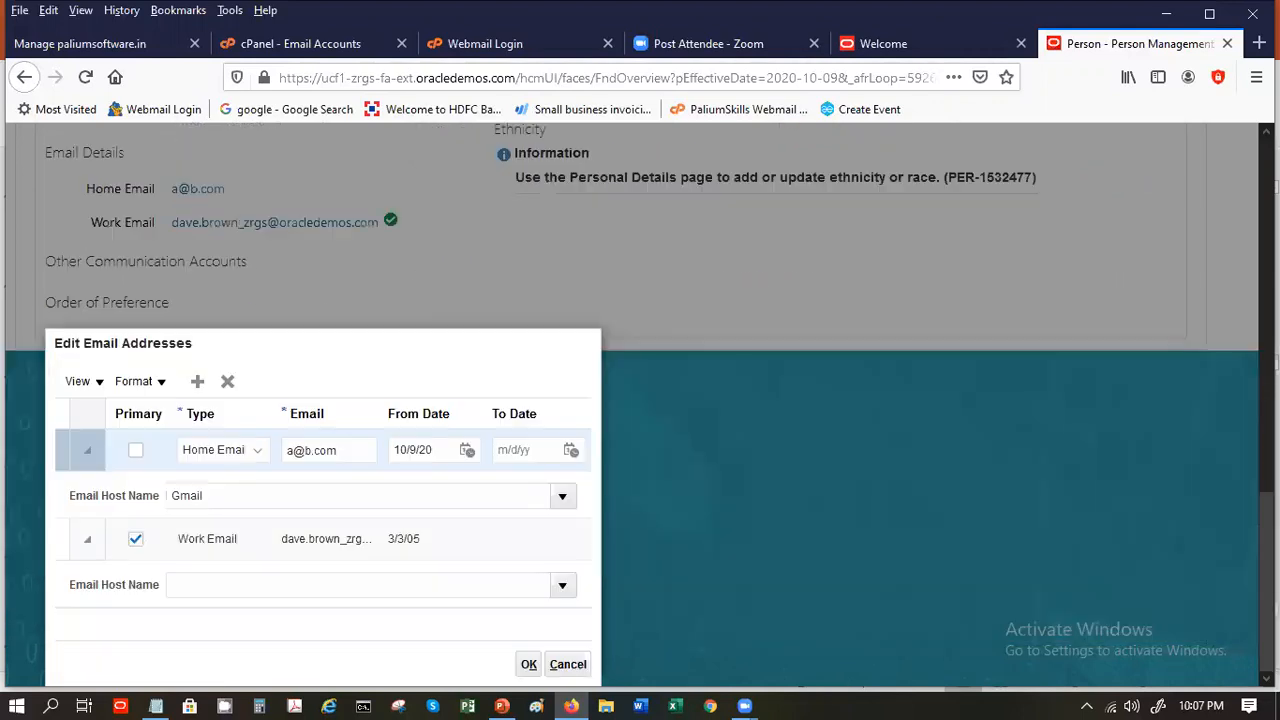
click(199, 455)
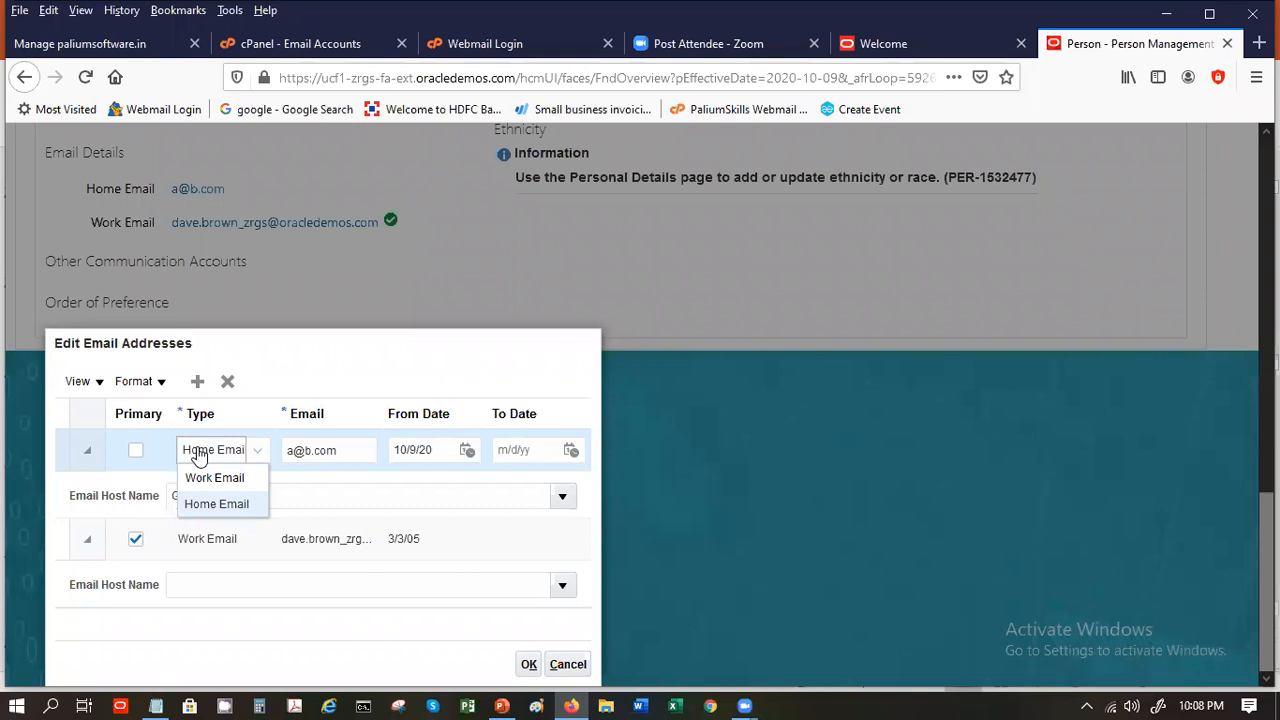
click(86, 500)
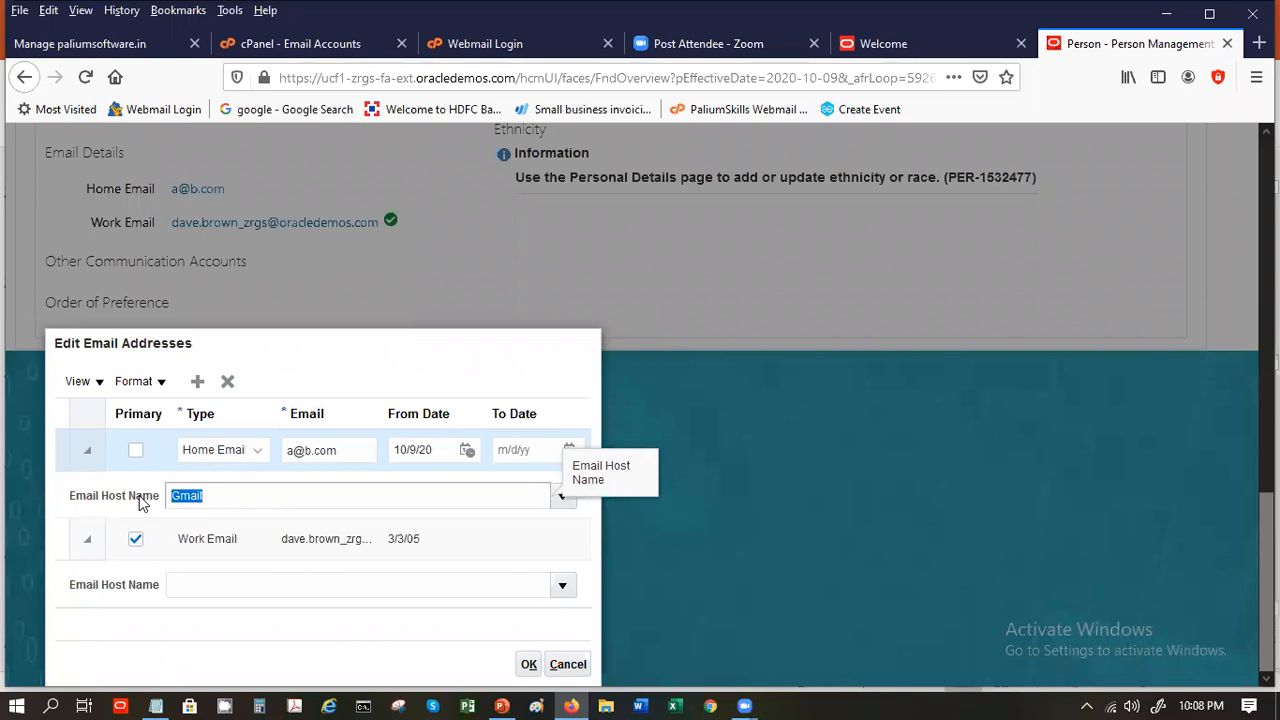
click(565, 675)
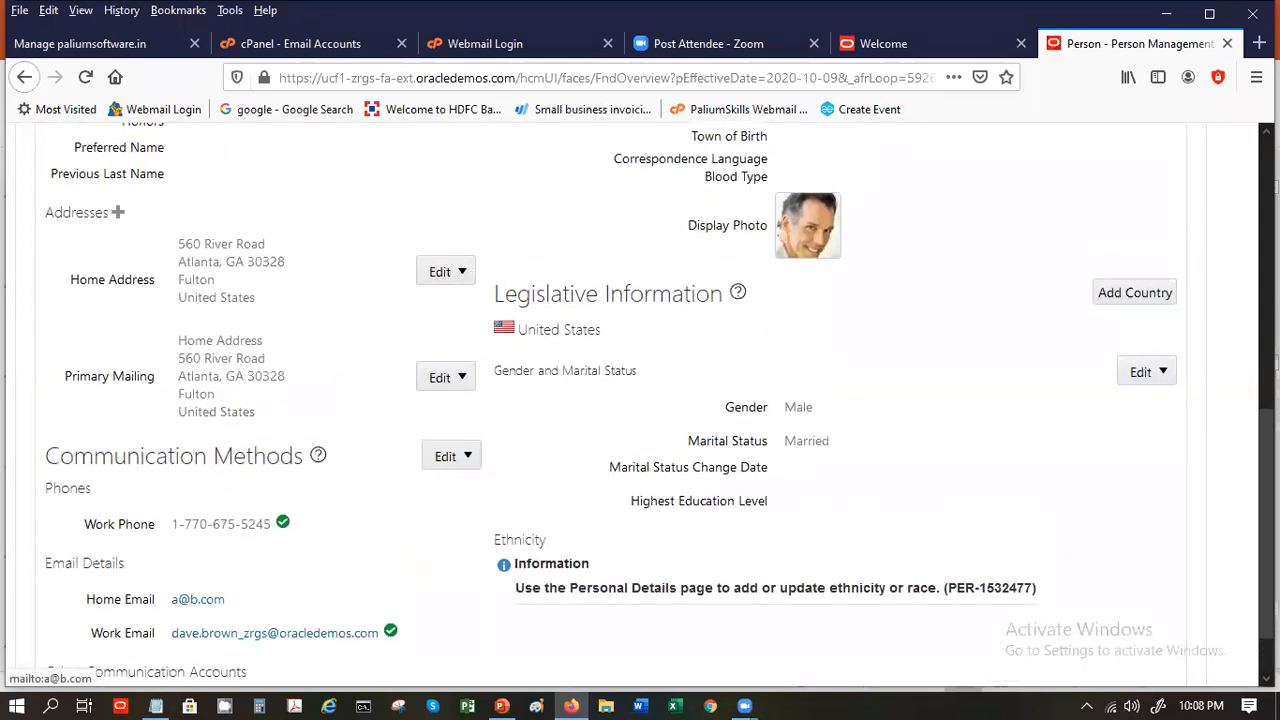
Look over the Person Information section and bring up the Email Details again to review both email rows
scroll(640, 404, up, 3)
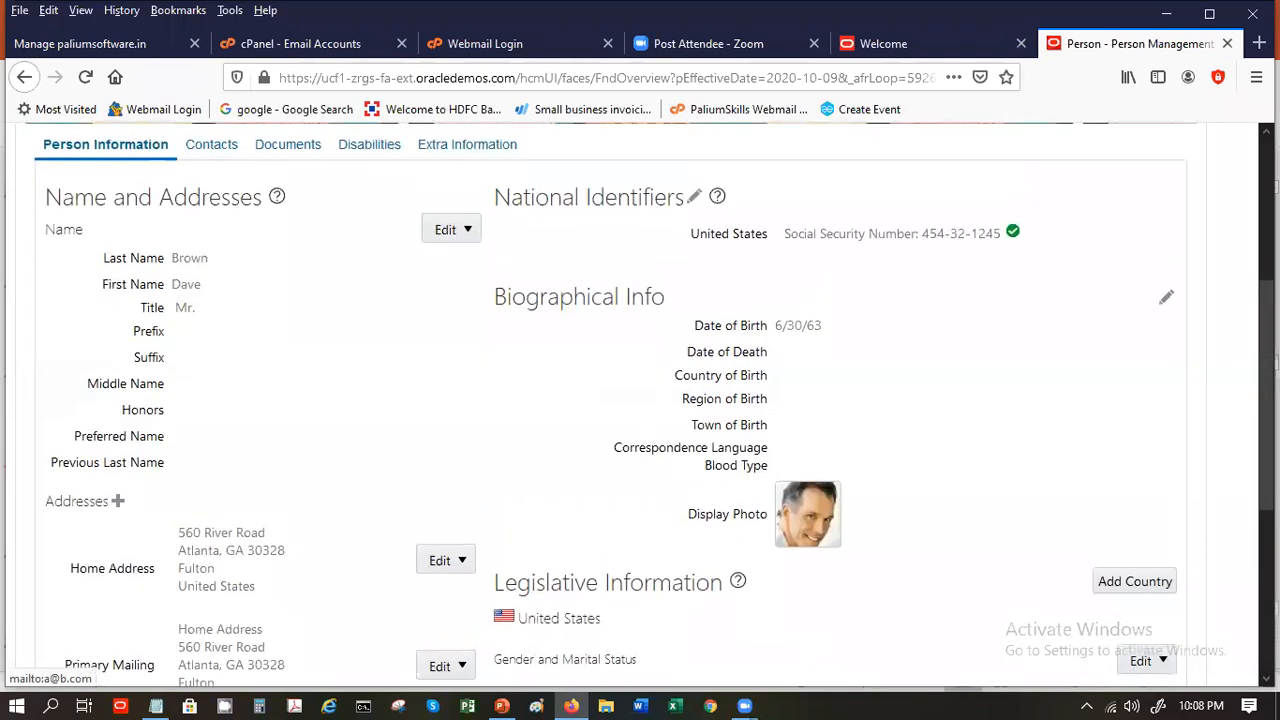
scroll(640, 404, down, 2)
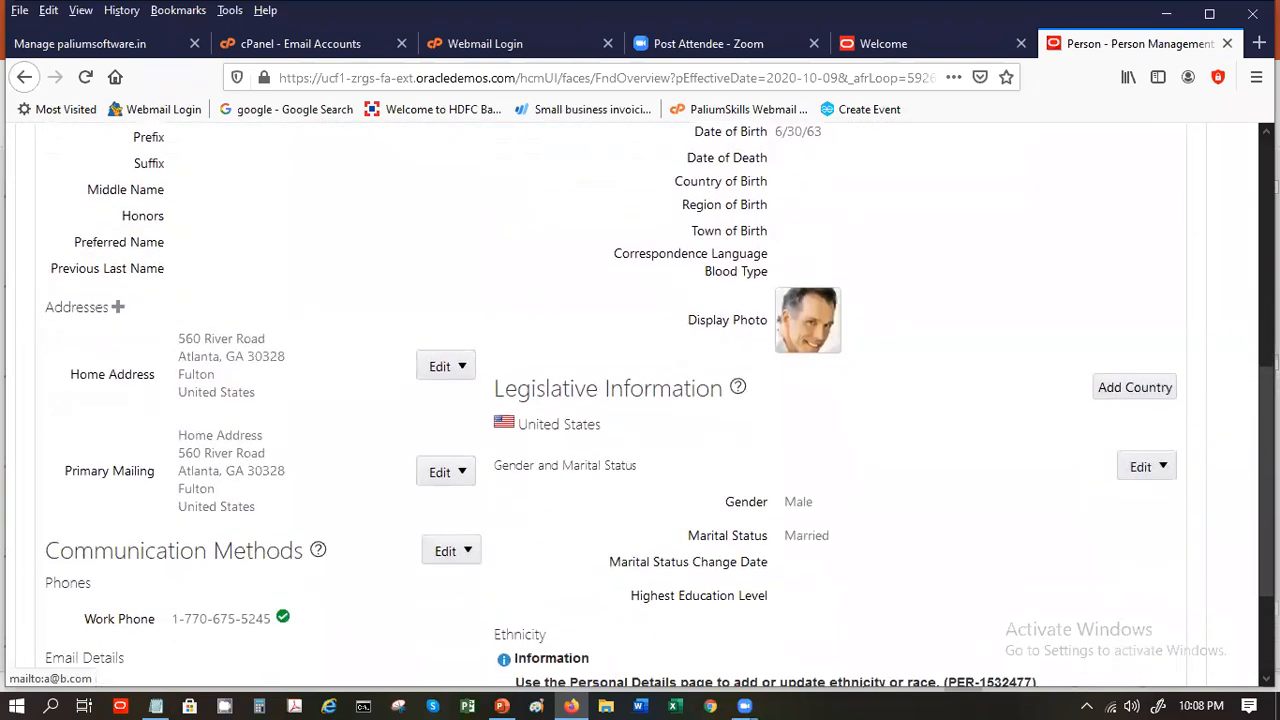
scroll(640, 404, down, 1)
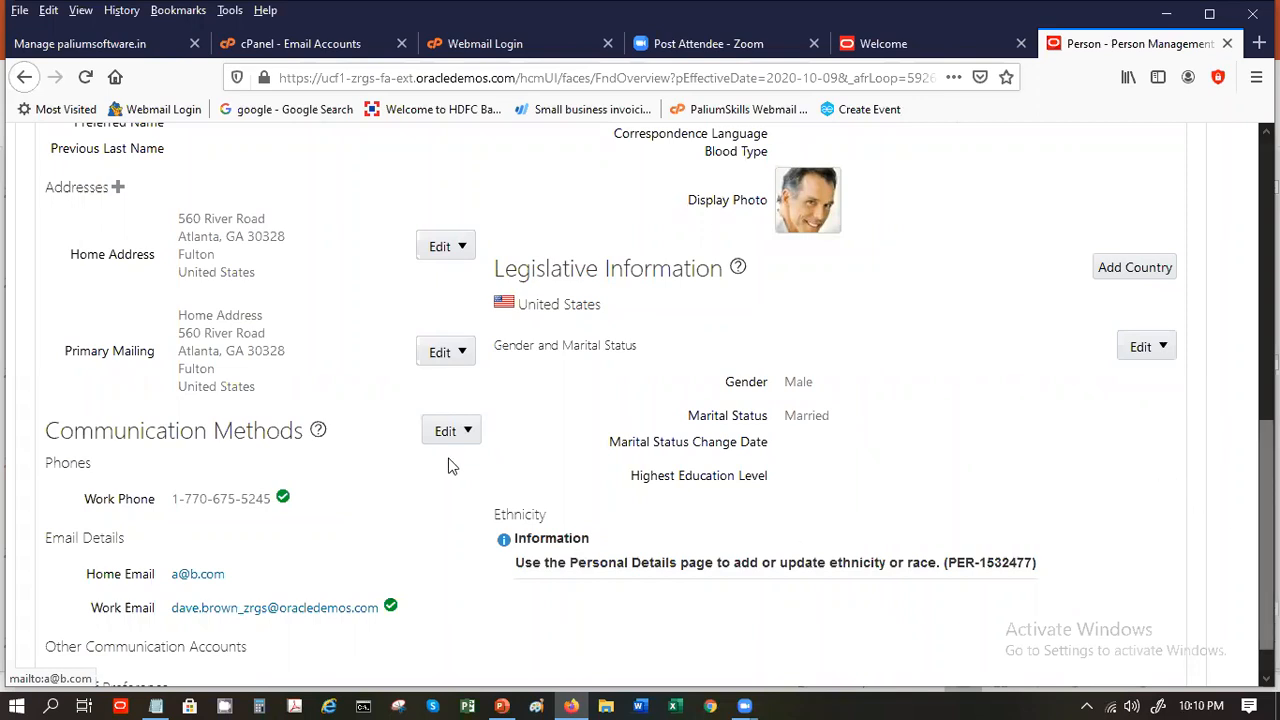
click(468, 431)
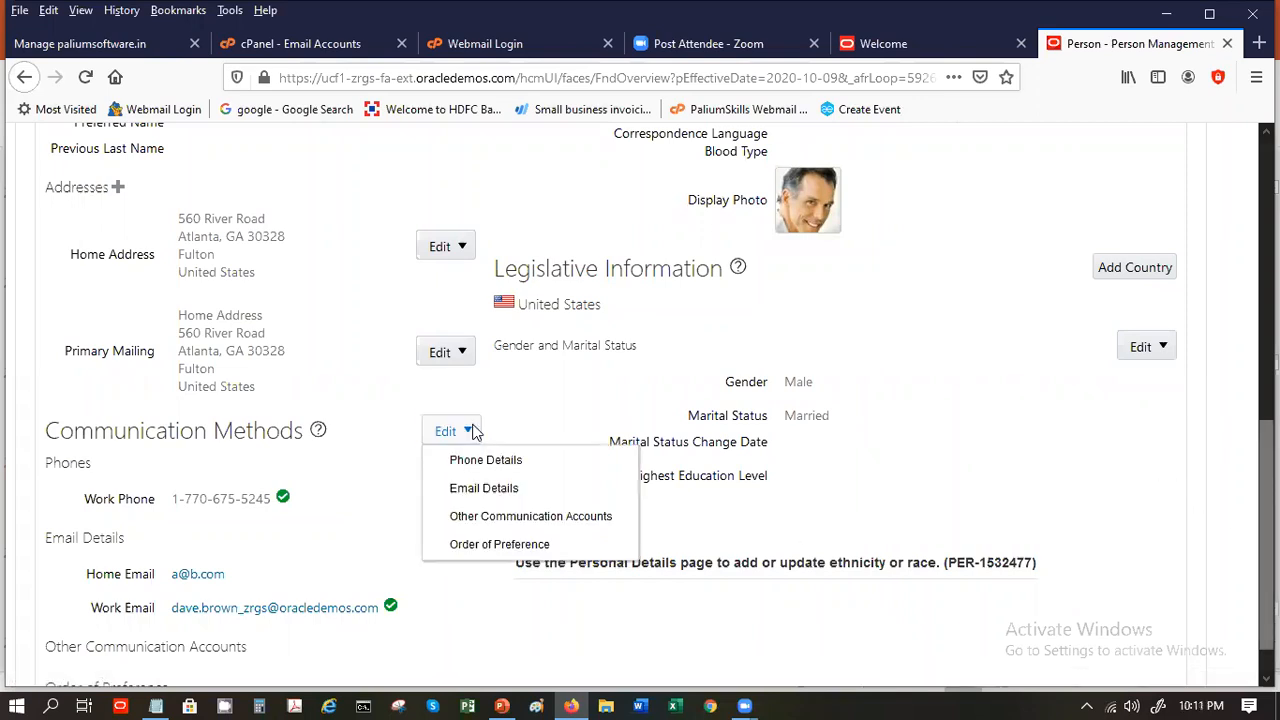
click(495, 489)
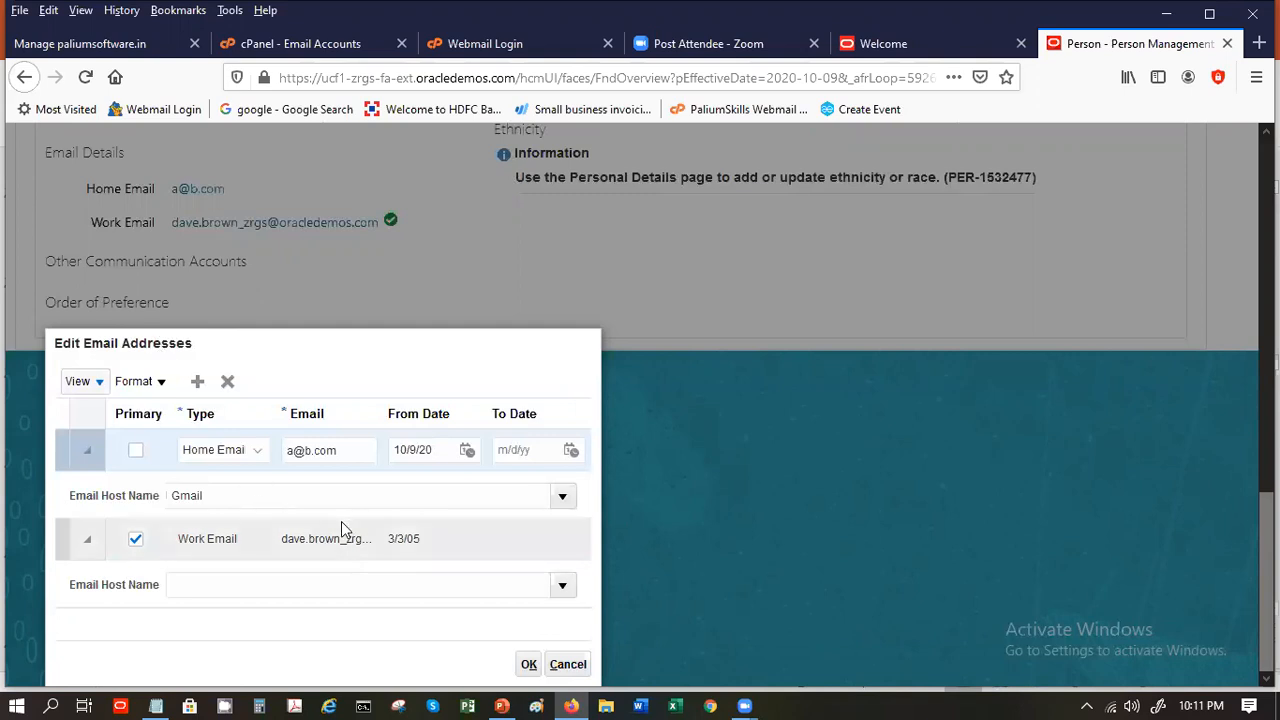
Close the email address editor without changes and leave the Person page, discarding all unsaved changes
click(564, 664)
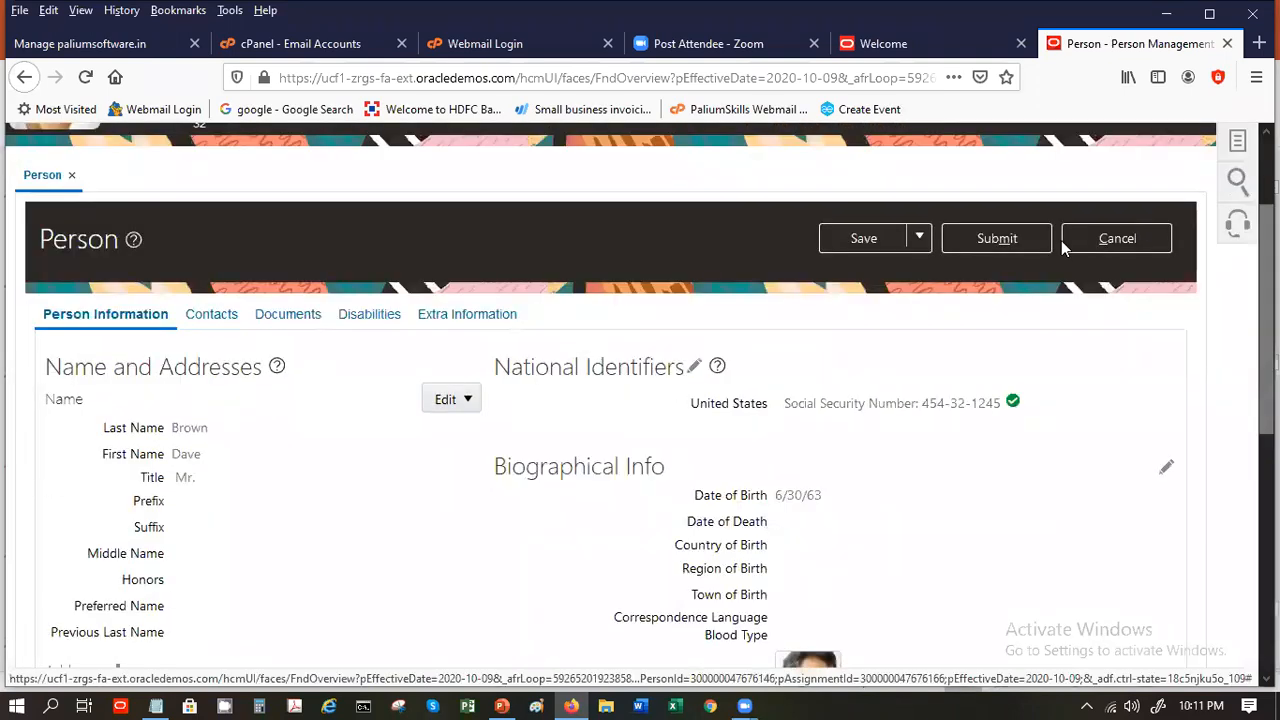
click(1085, 240)
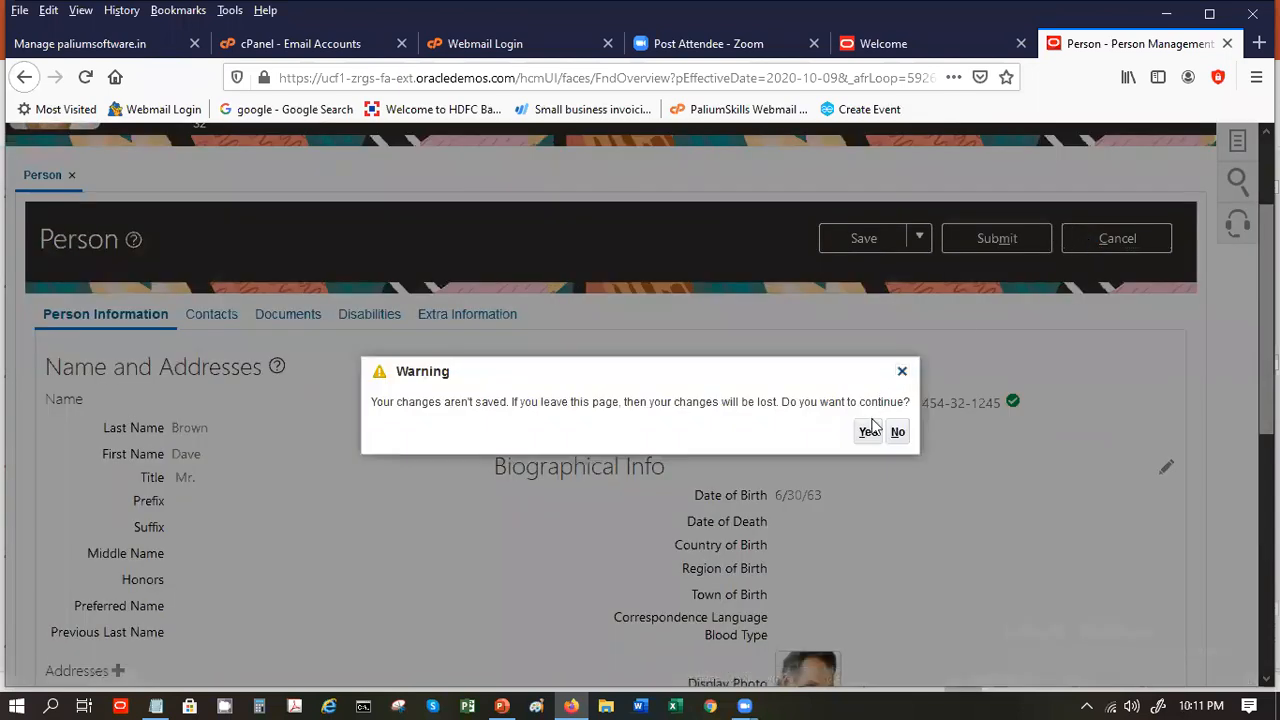
click(868, 432)
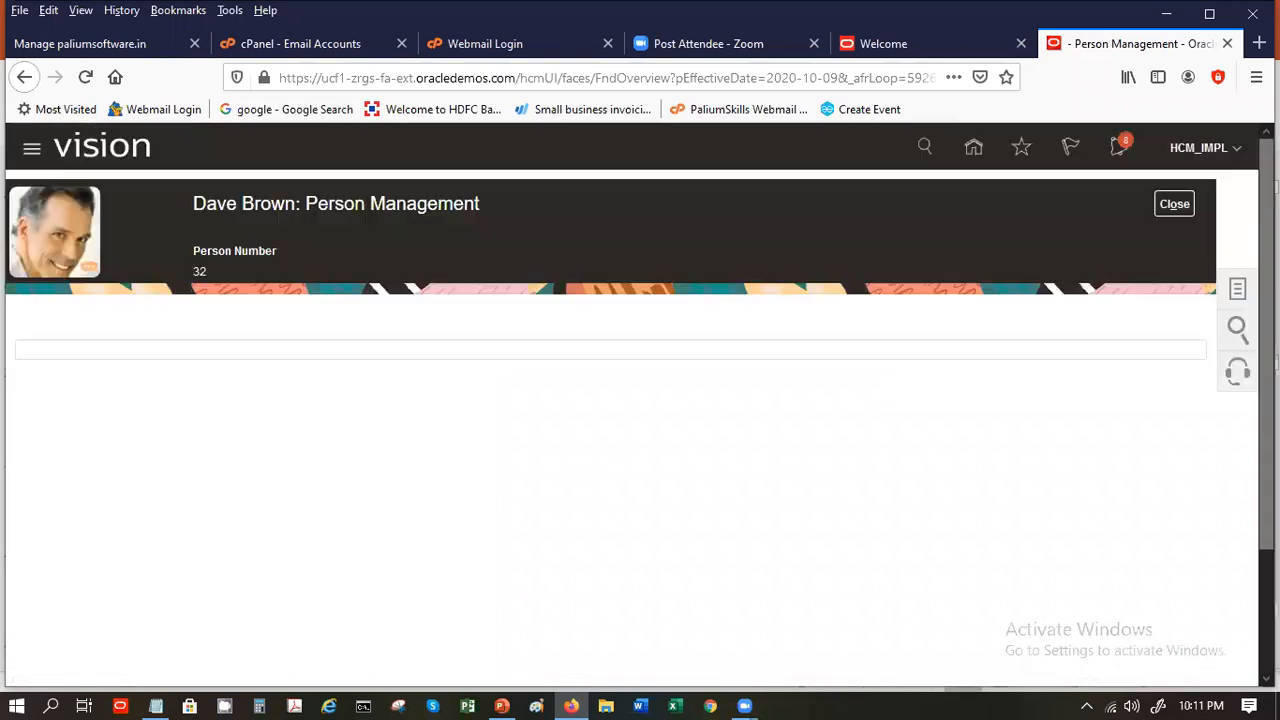
Reopen the employee's Person page and bring up the Email Details under Communication Methods in Person Information
click(1237, 295)
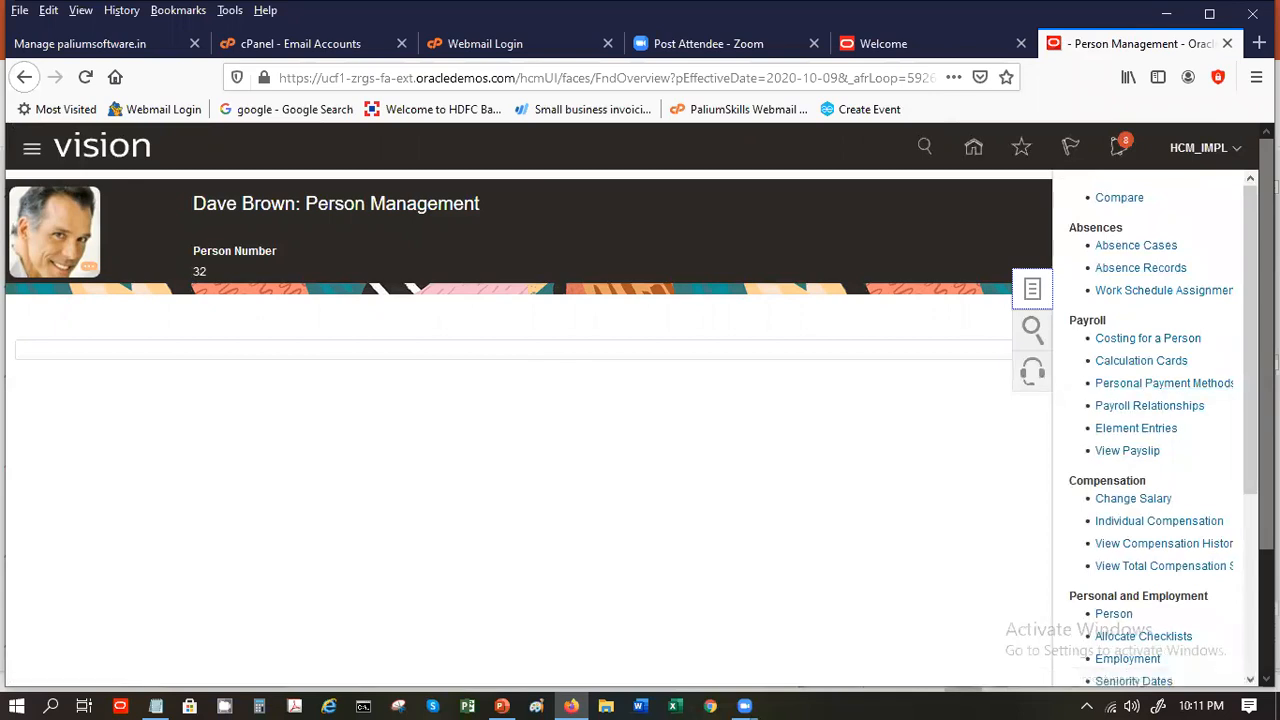
scroll(1150, 450, down, 5)
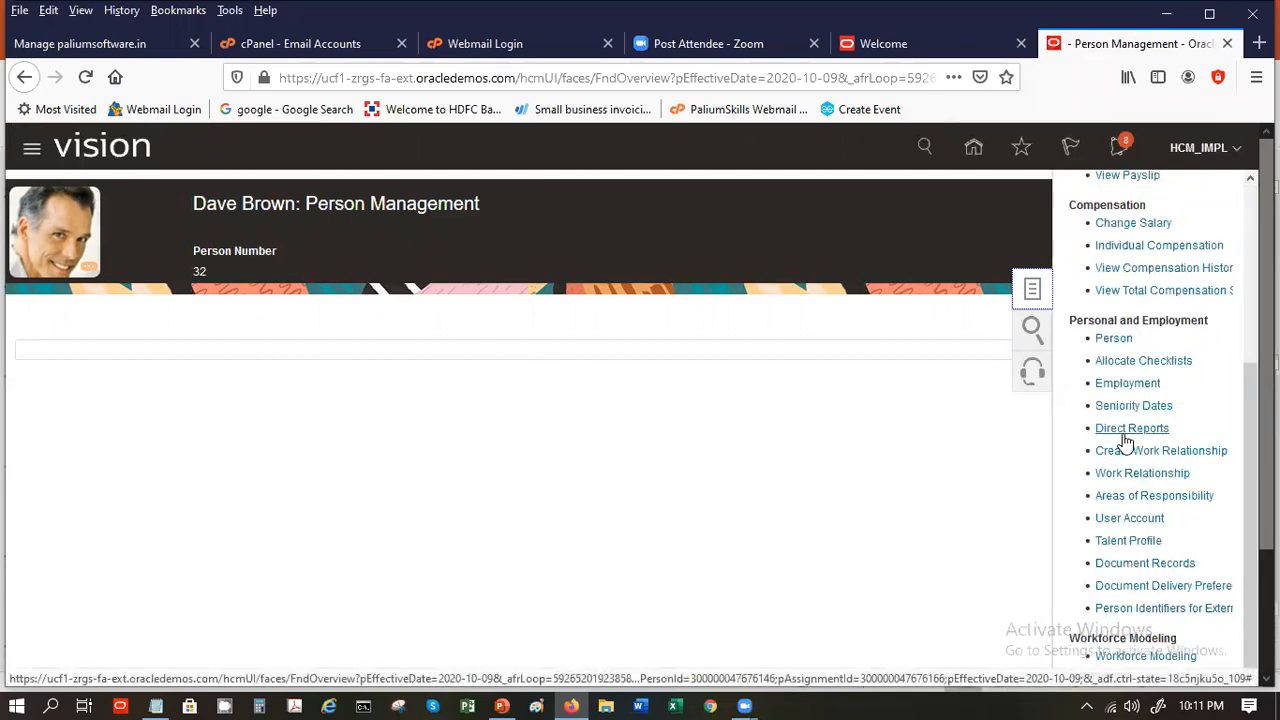
click(1116, 339)
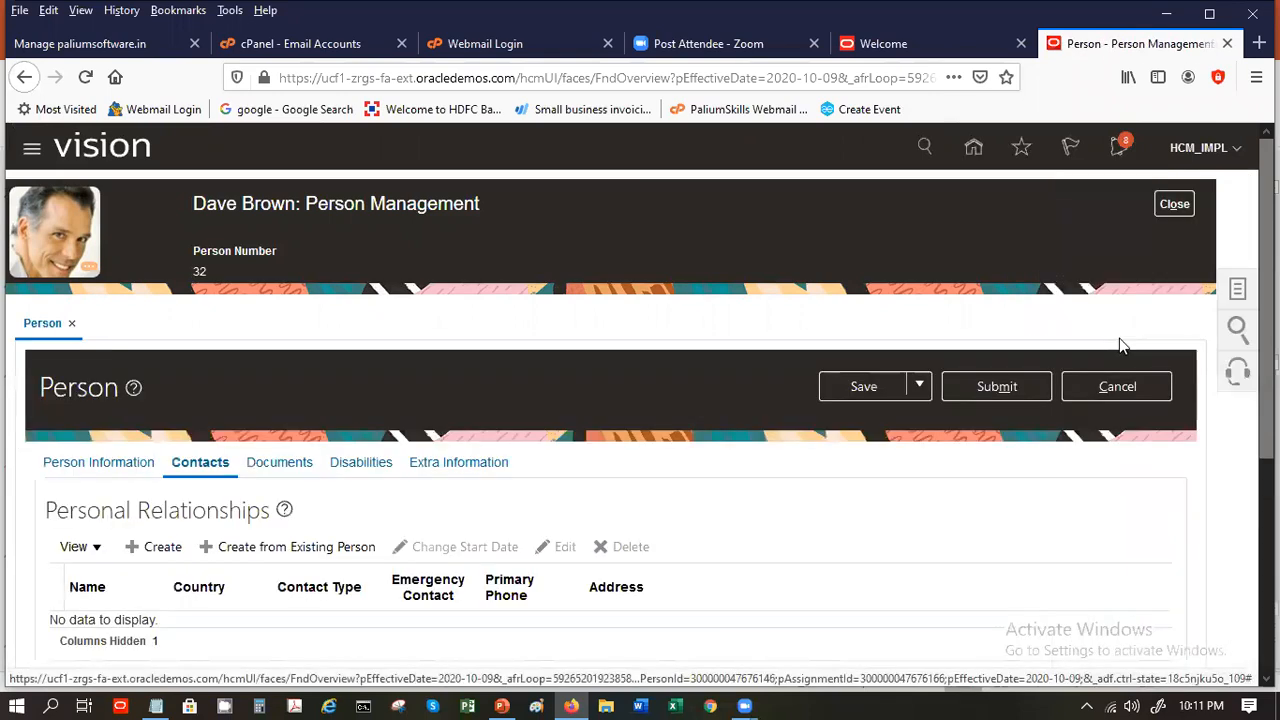
click(100, 464)
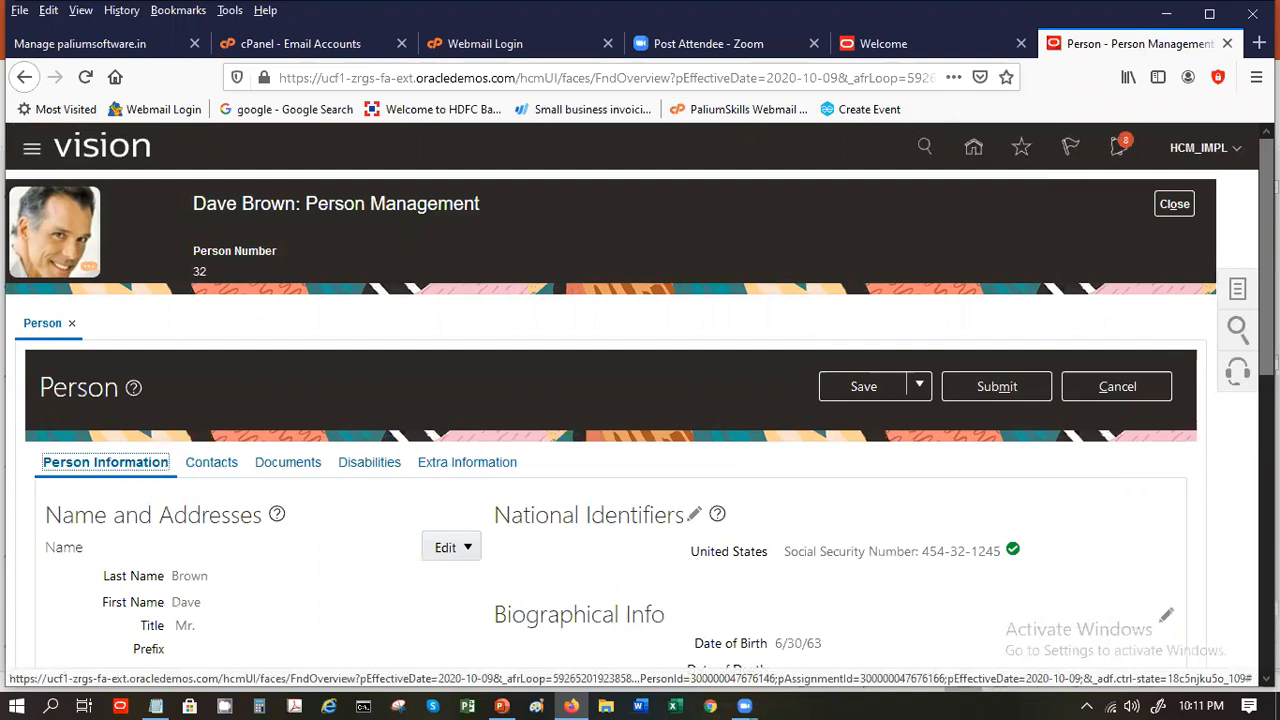
scroll(640, 400, down, 5)
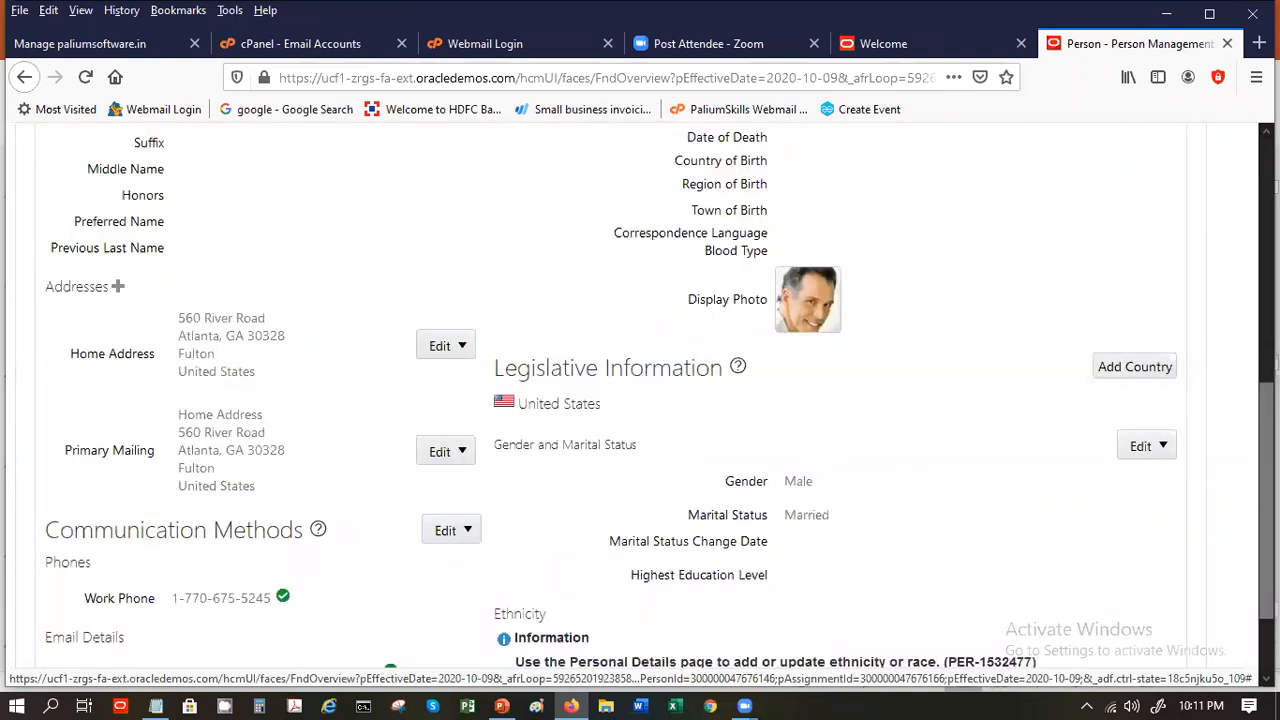
scroll(640, 400, down, 1)
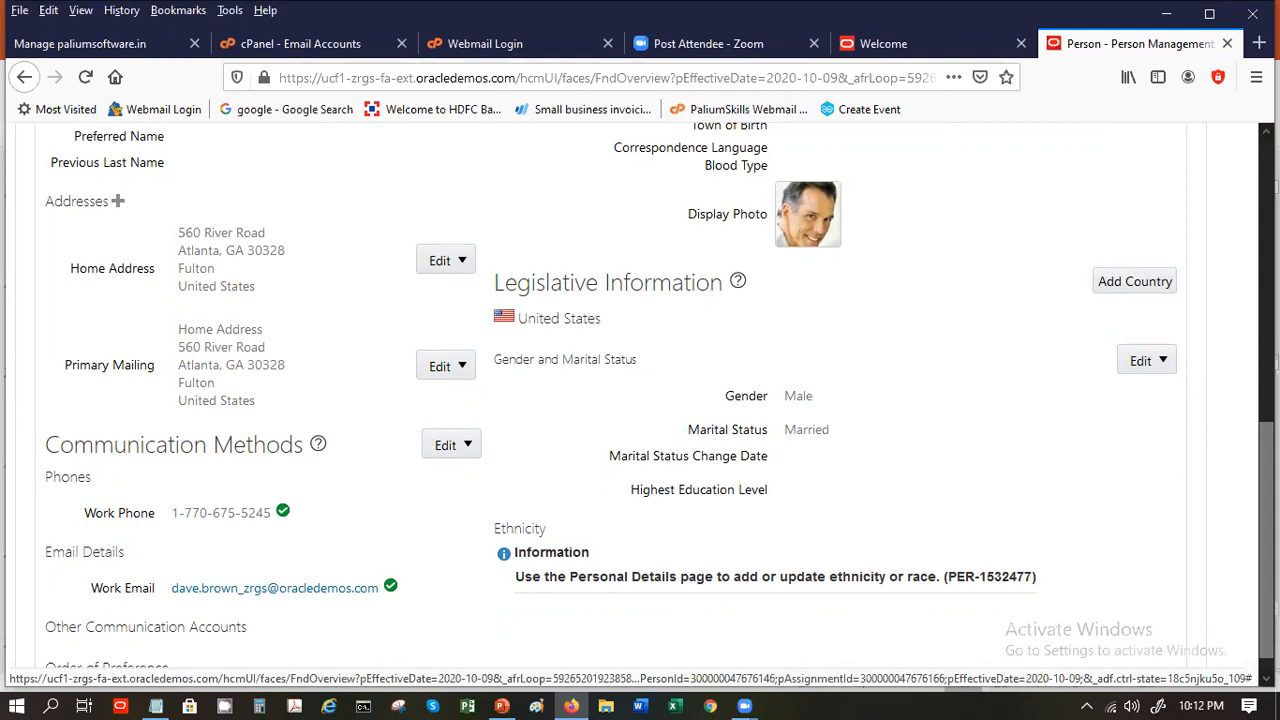
click(457, 450)
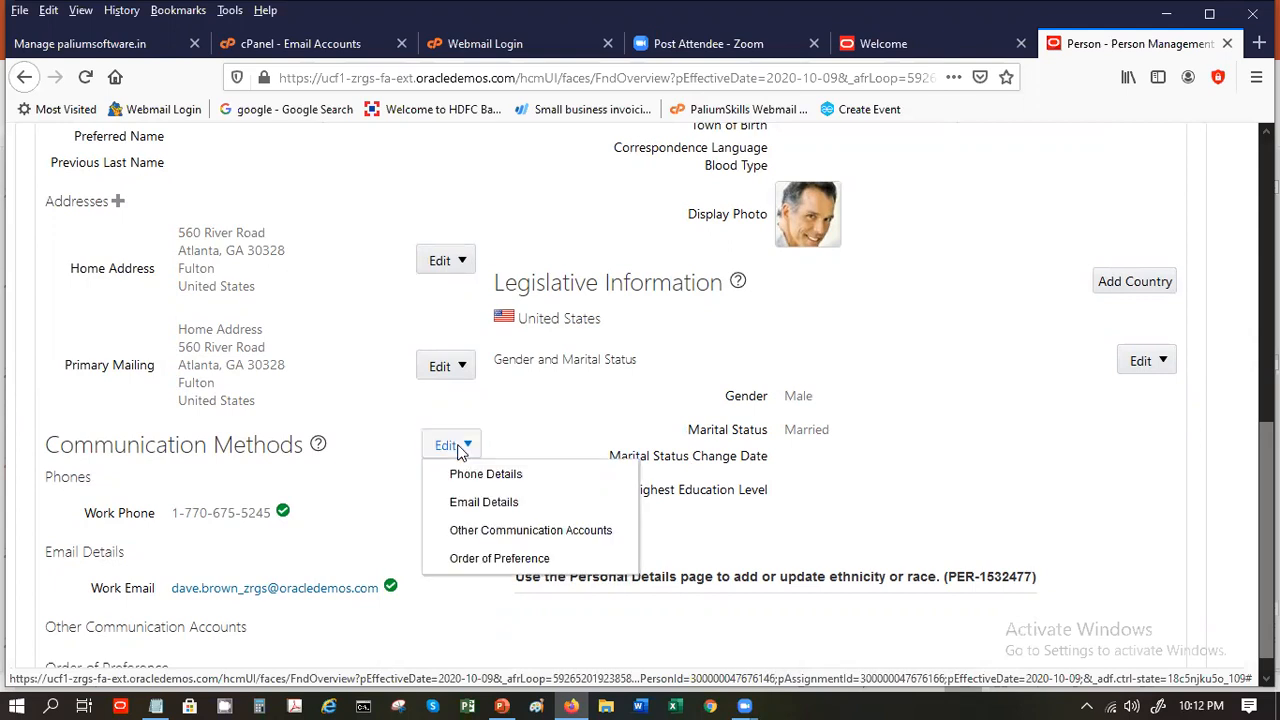
click(466, 501)
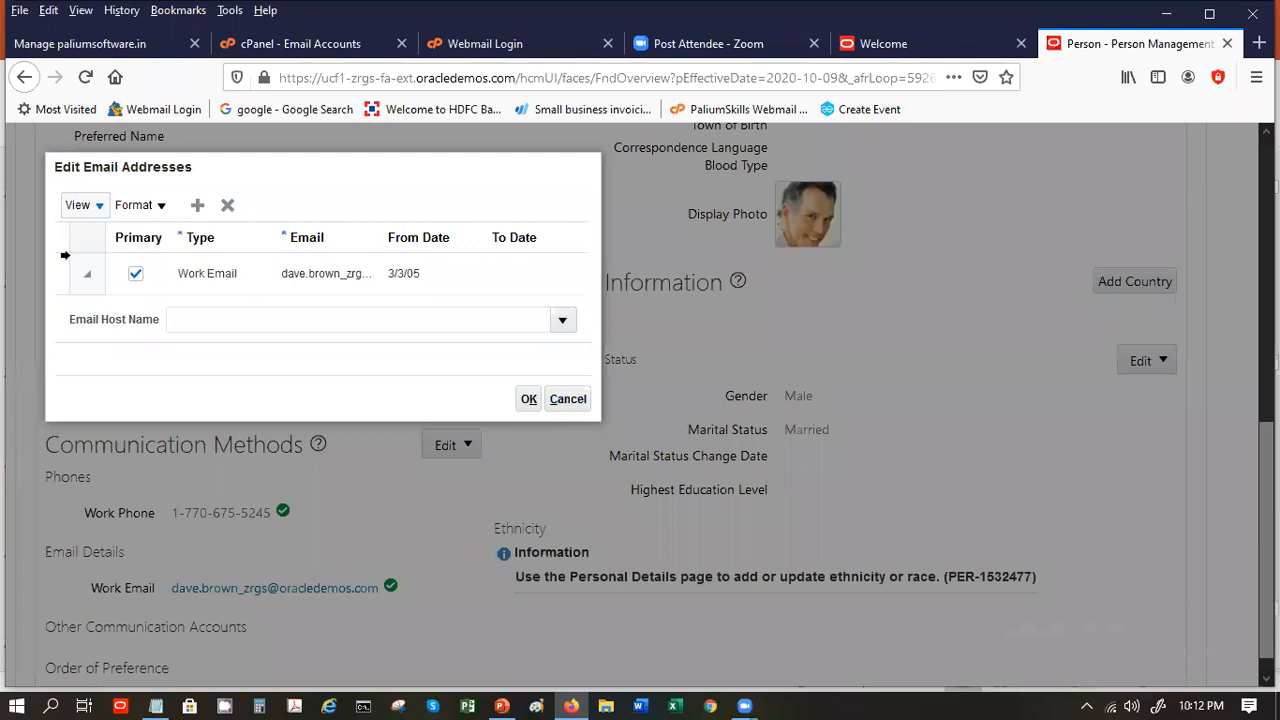
Add a new email address row and set its type to Home Email
click(198, 210)
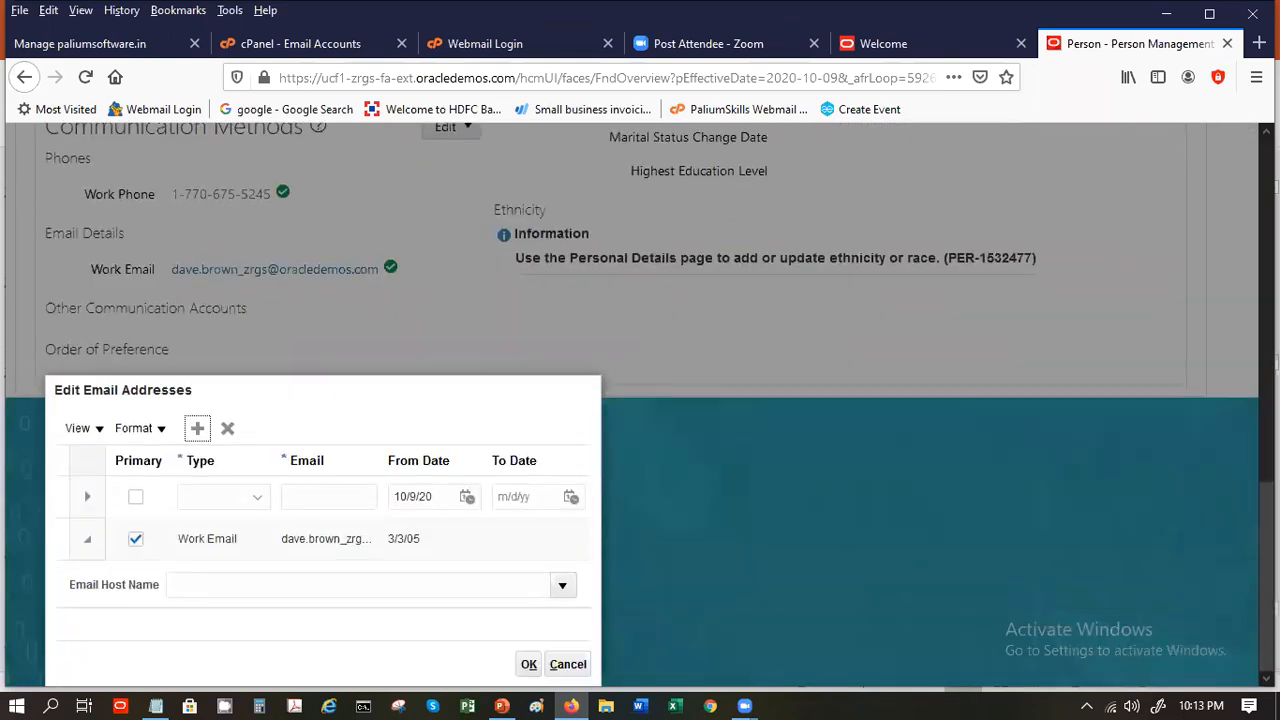
drag(323, 403, 321, 265)
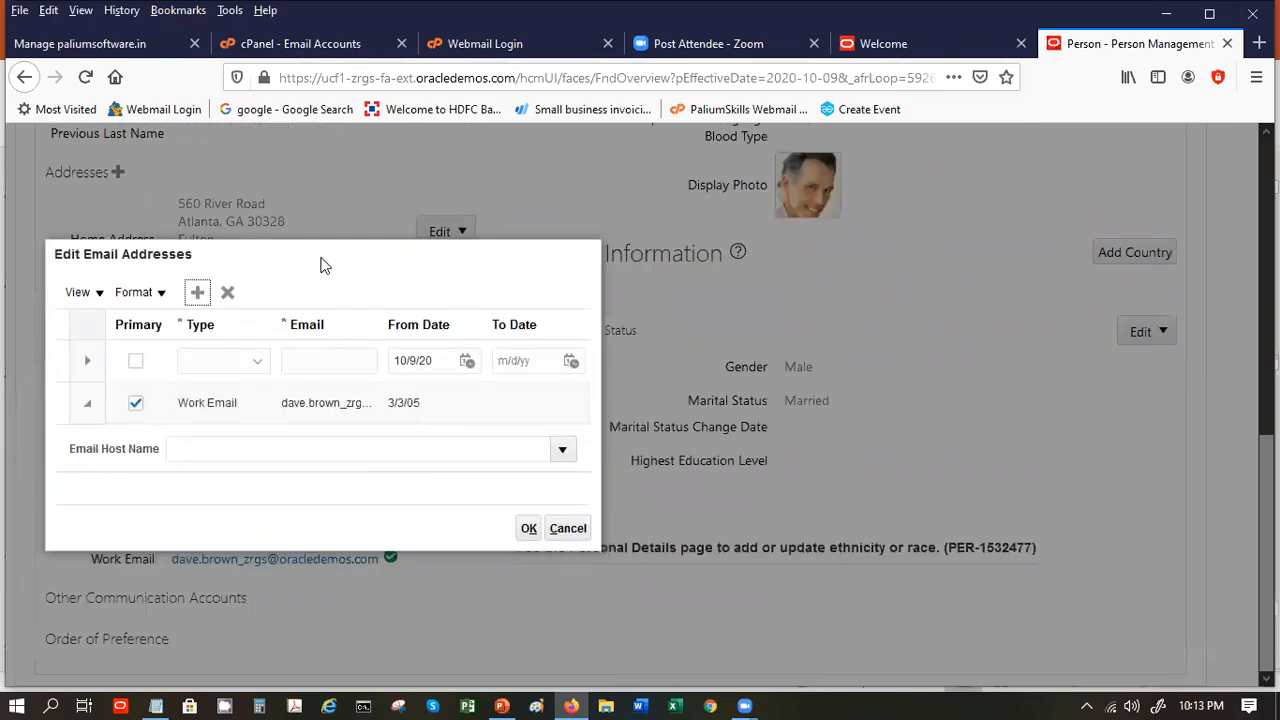
click(160, 365)
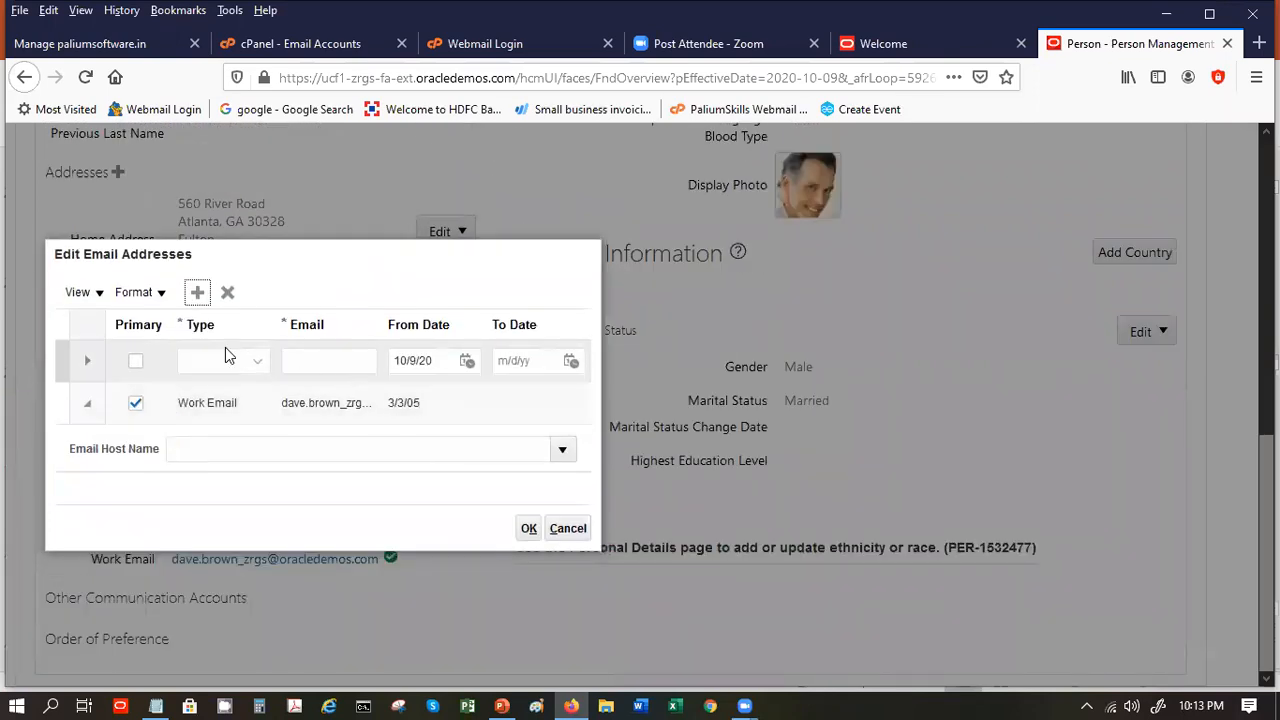
click(255, 366)
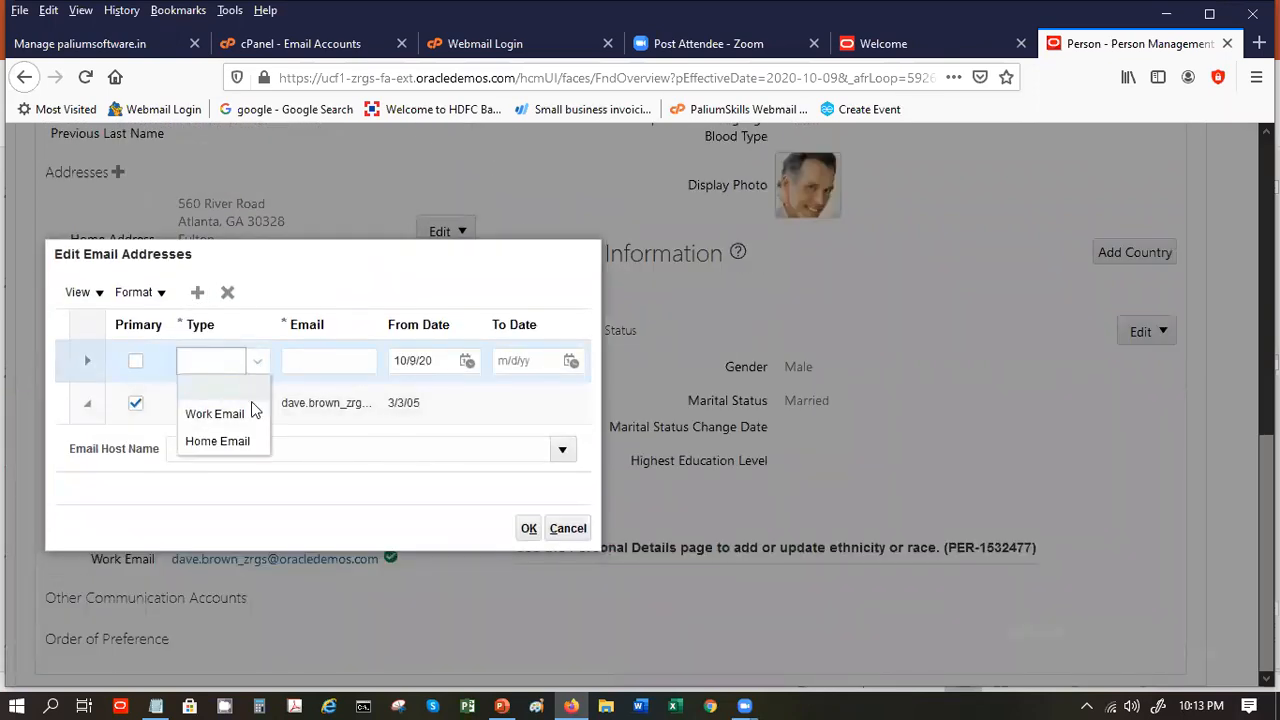
click(246, 439)
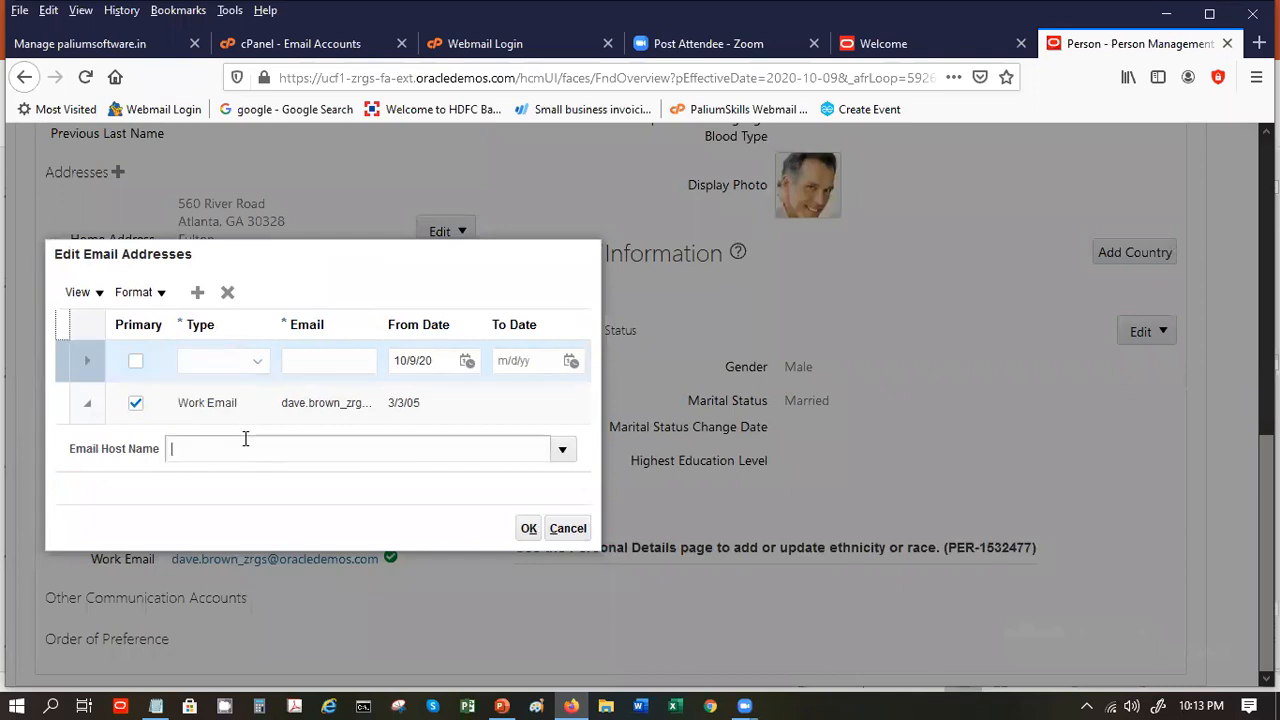
click(233, 362)
click(243, 442)
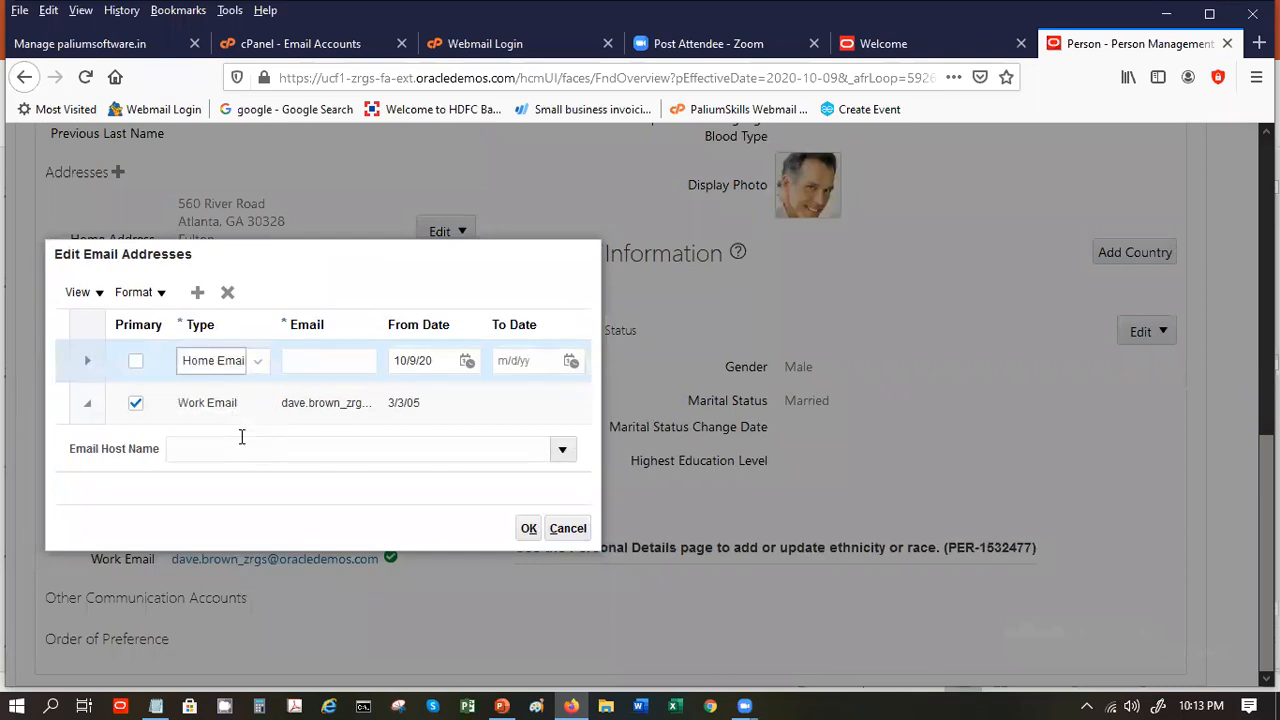
click(320, 362)
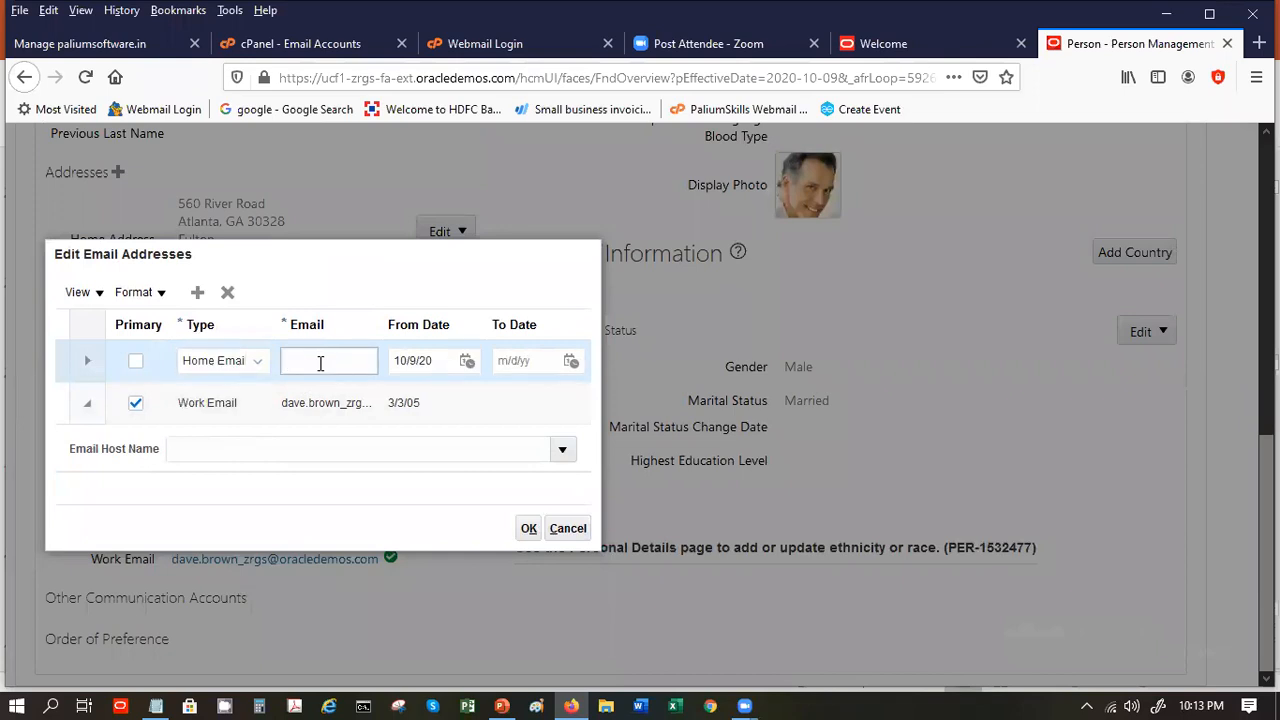
Check the type choices of the new email row and cancel the email address edits
click(261, 364)
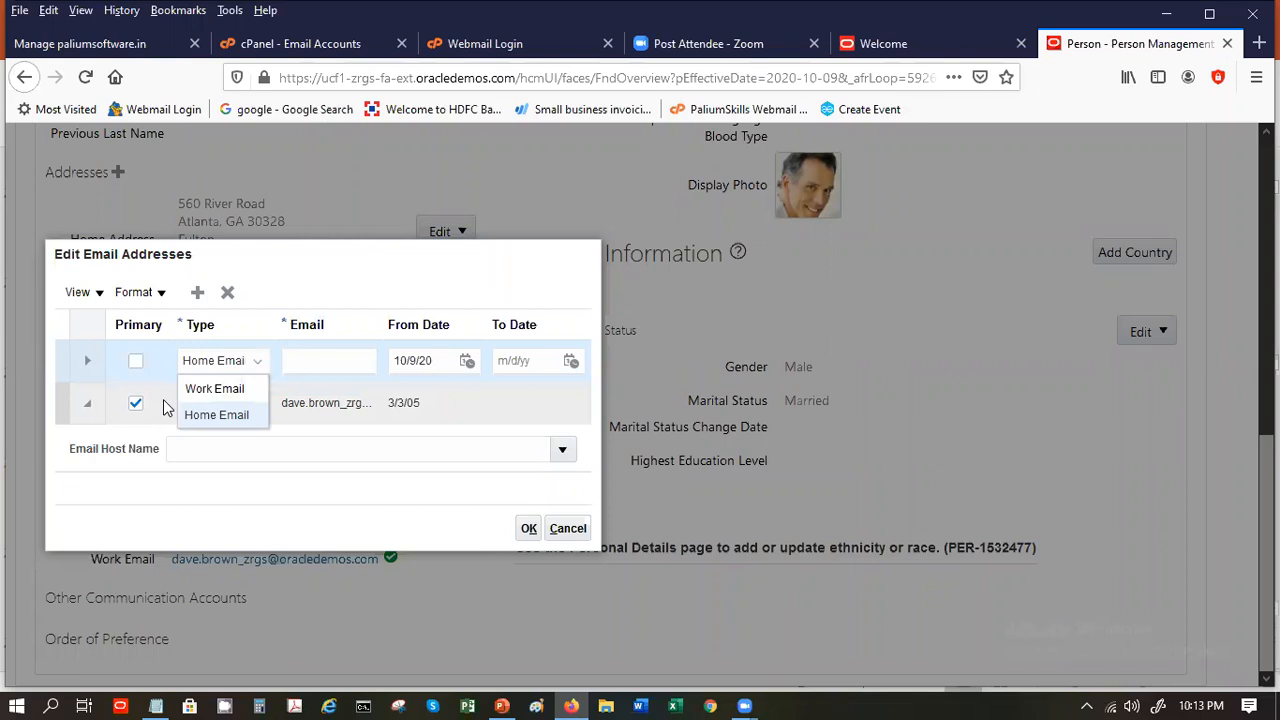
click(566, 521)
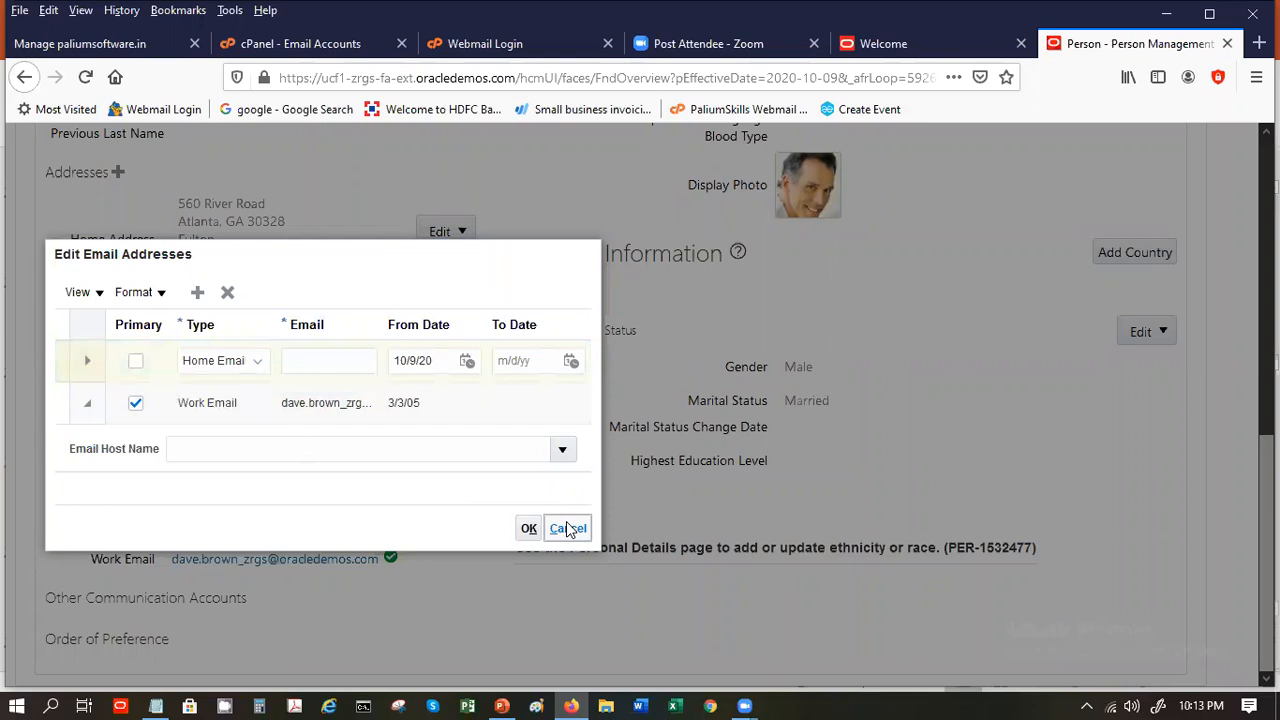
click(566, 521)
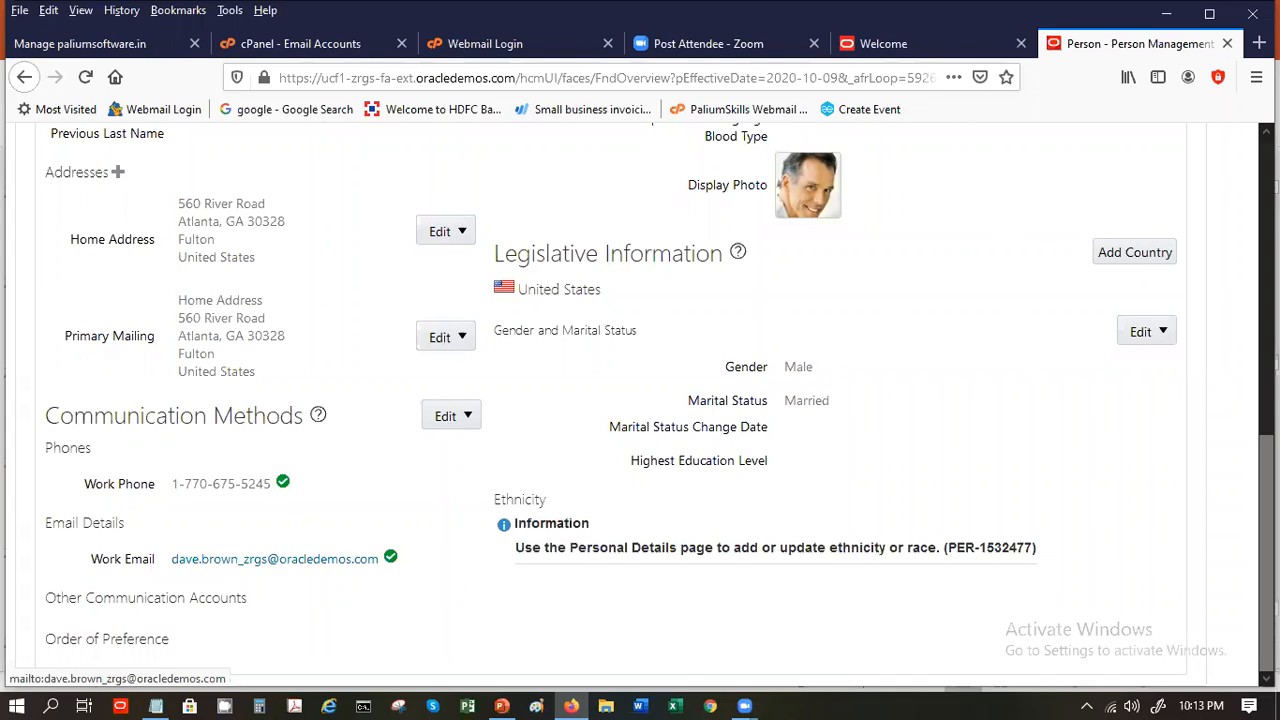
Leave the Person page and close the employee's Person Management record
scroll(640, 400, up, 5)
click(1143, 272)
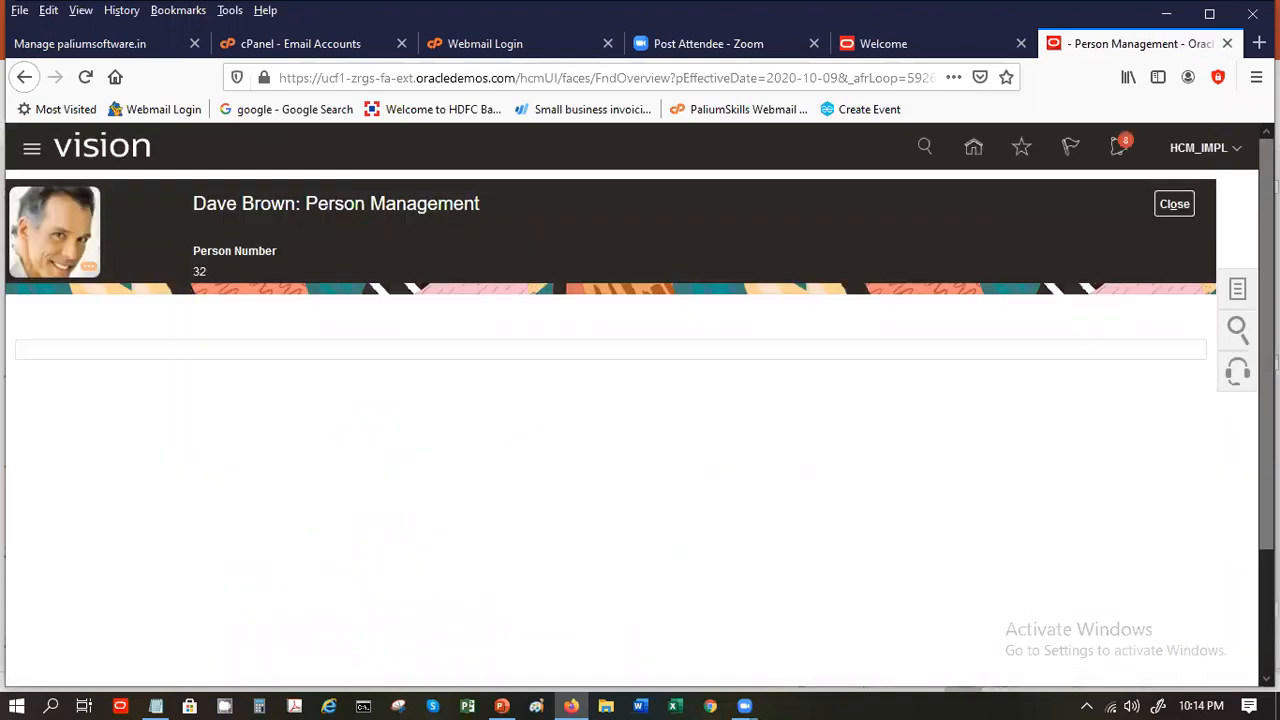
click(1173, 205)
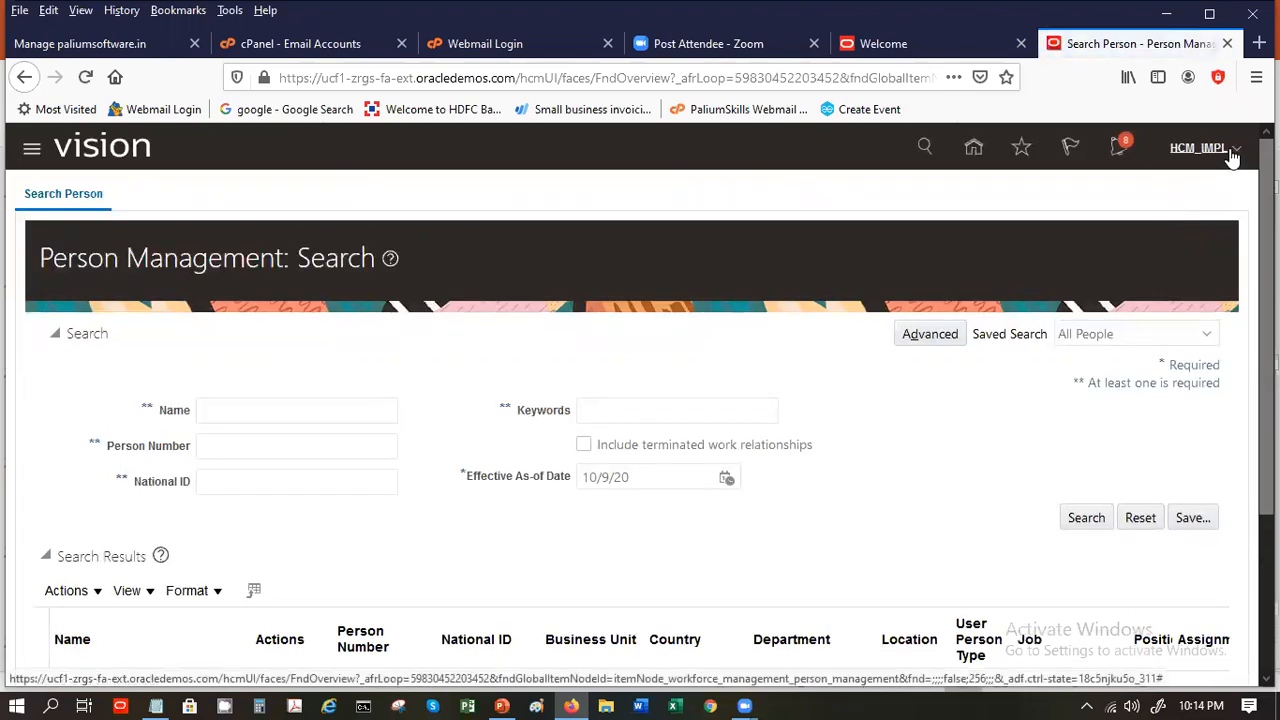
Go to Setup and Maintenance, search the tasks for "descriptive" and open the Manage Person Descriptive Flexfields task
click(1233, 155)
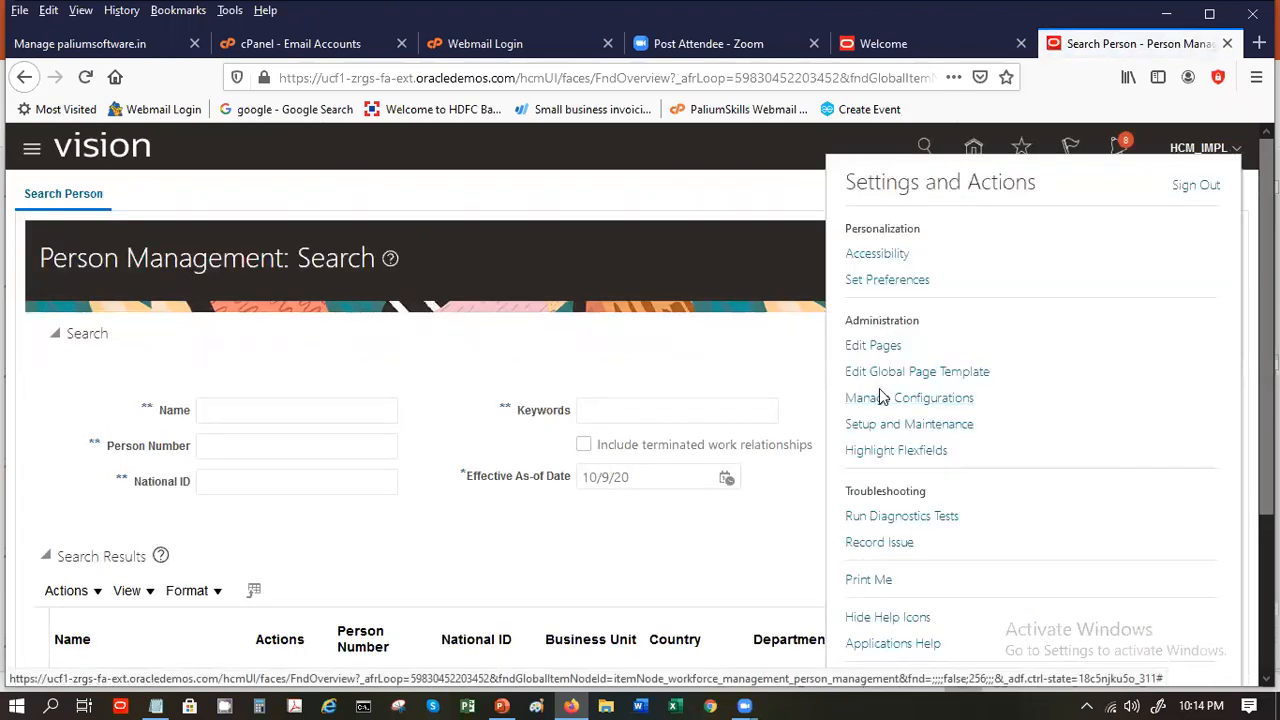
click(888, 428)
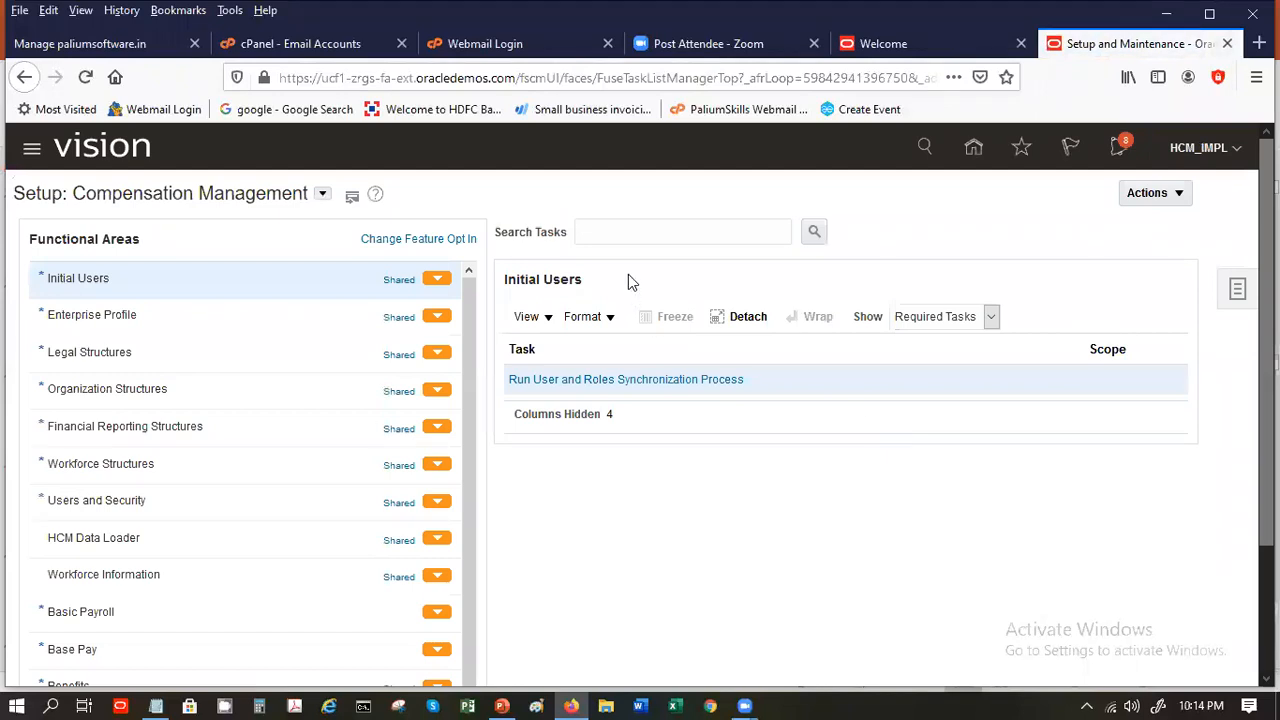
text(des)
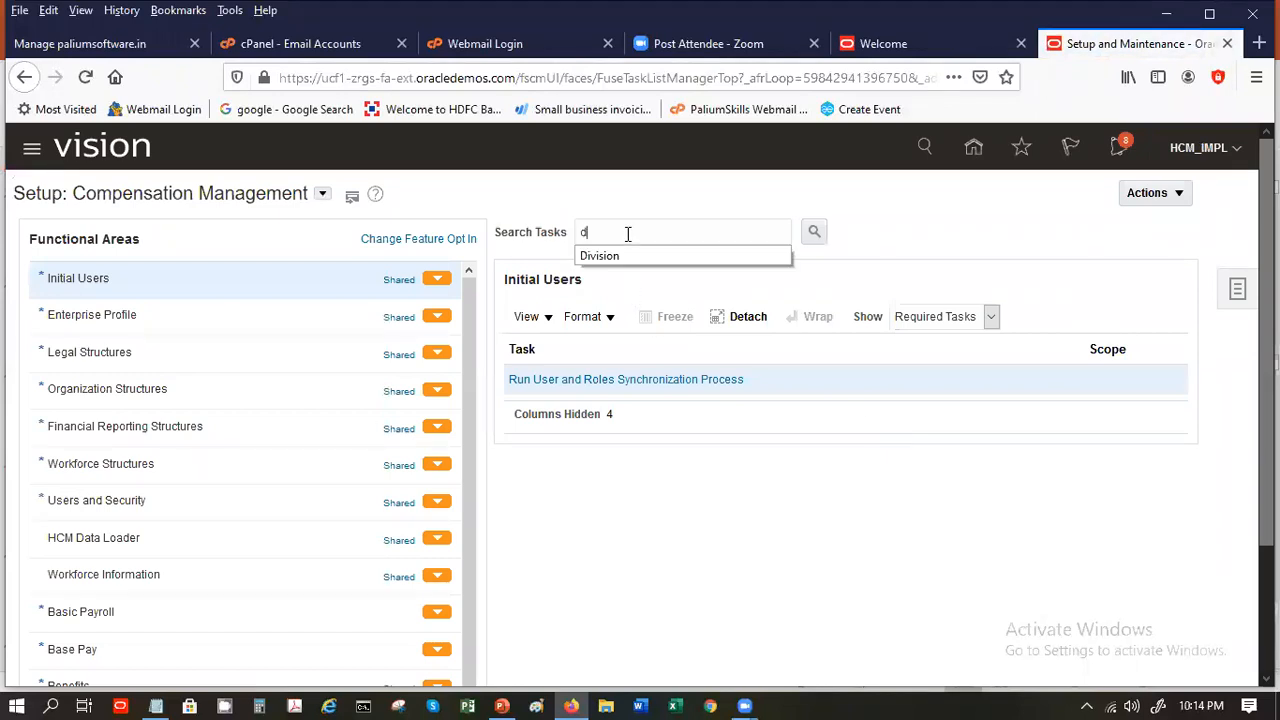
text(criptive)
key(Return)
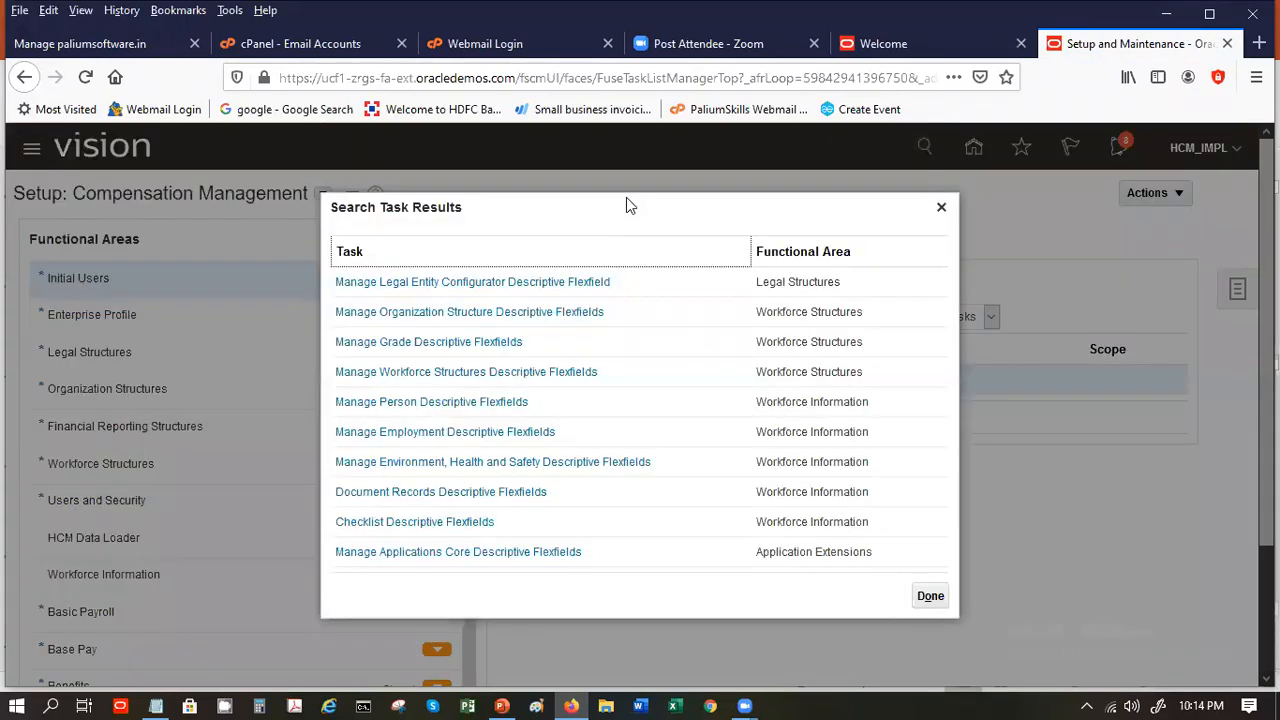
click(409, 404)
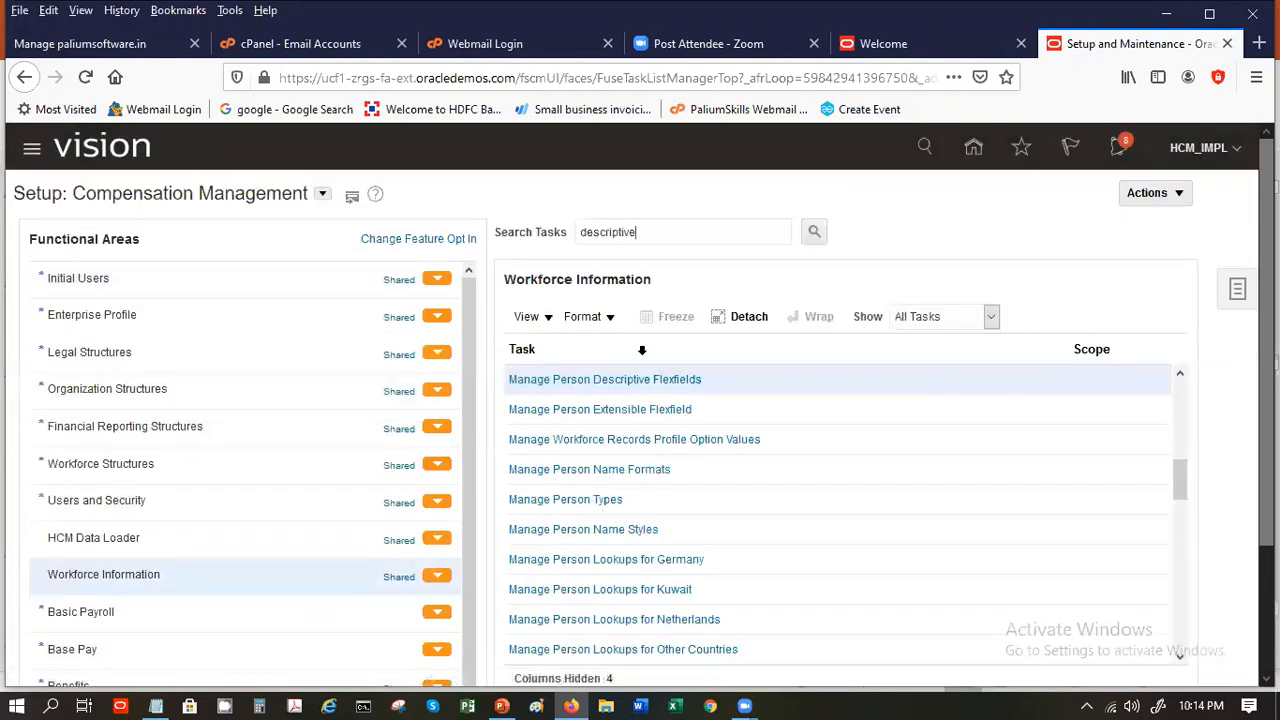
click(651, 383)
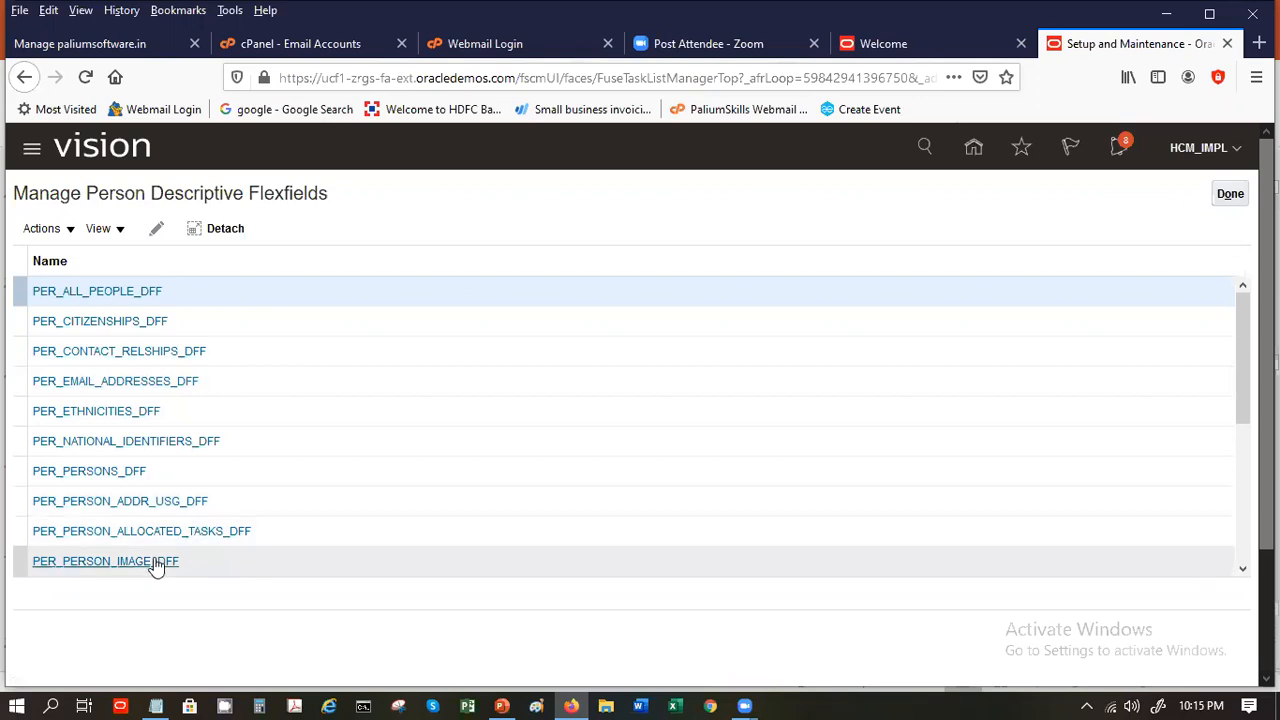
Look through the person flexfields, open PER_EMAIL_ADDRESSES_DFF for editing and bring up the form for a new global segment
click(1246, 549)
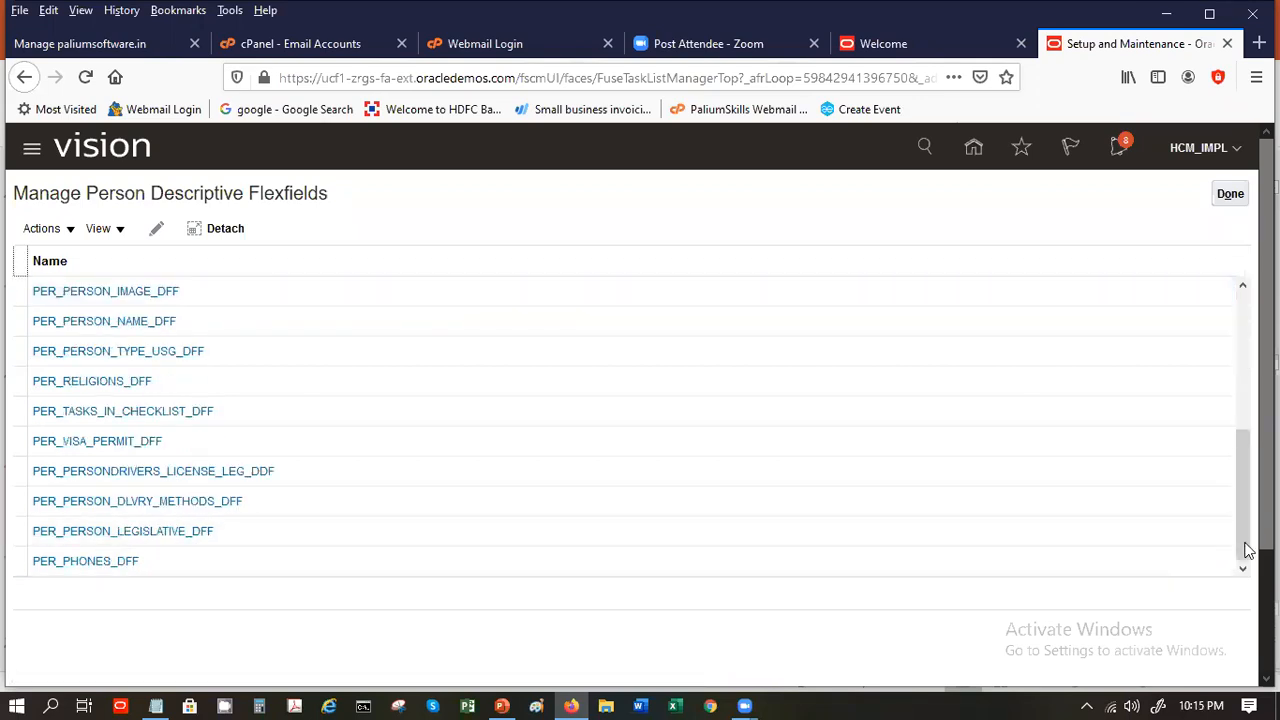
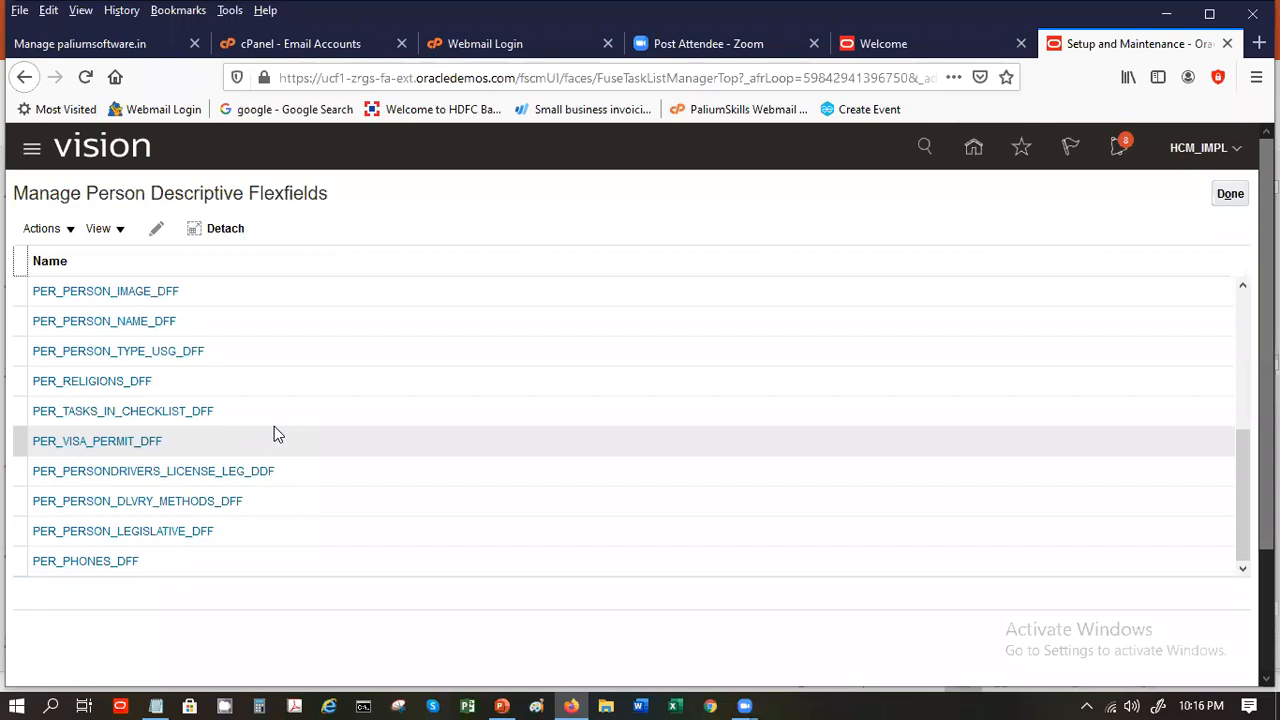
drag(1244, 451, 1244, 313)
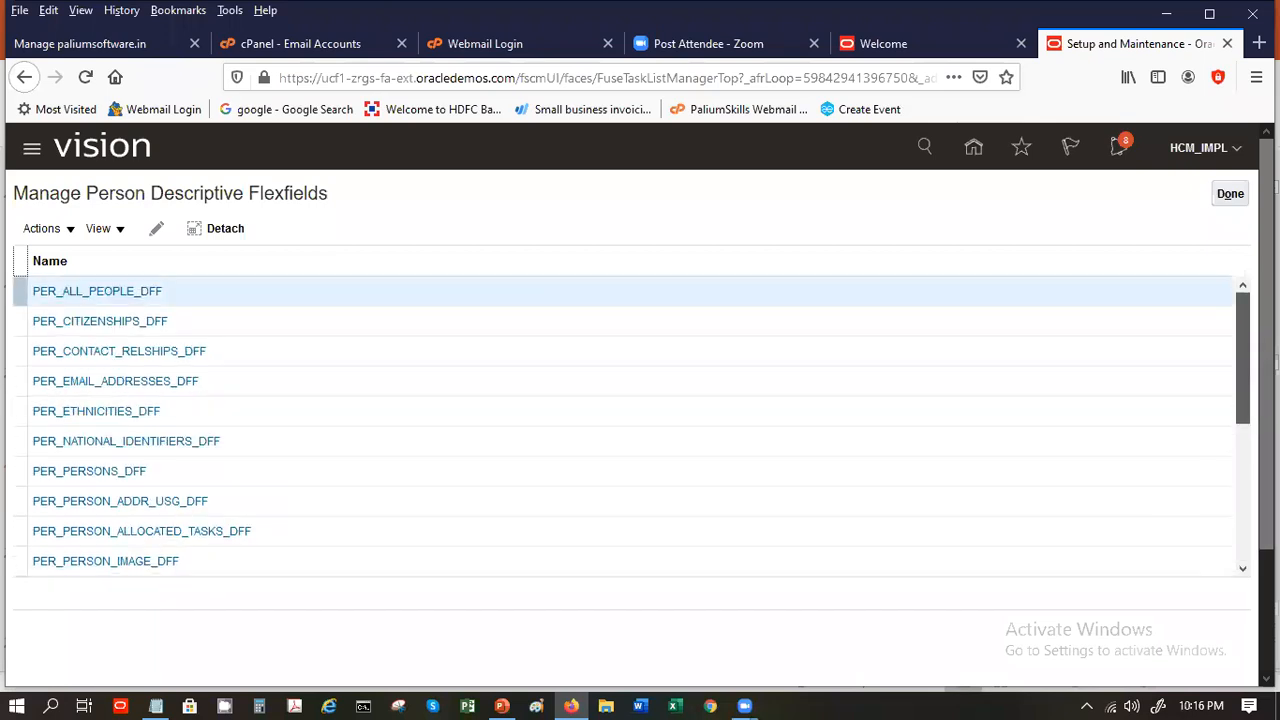
click(140, 382)
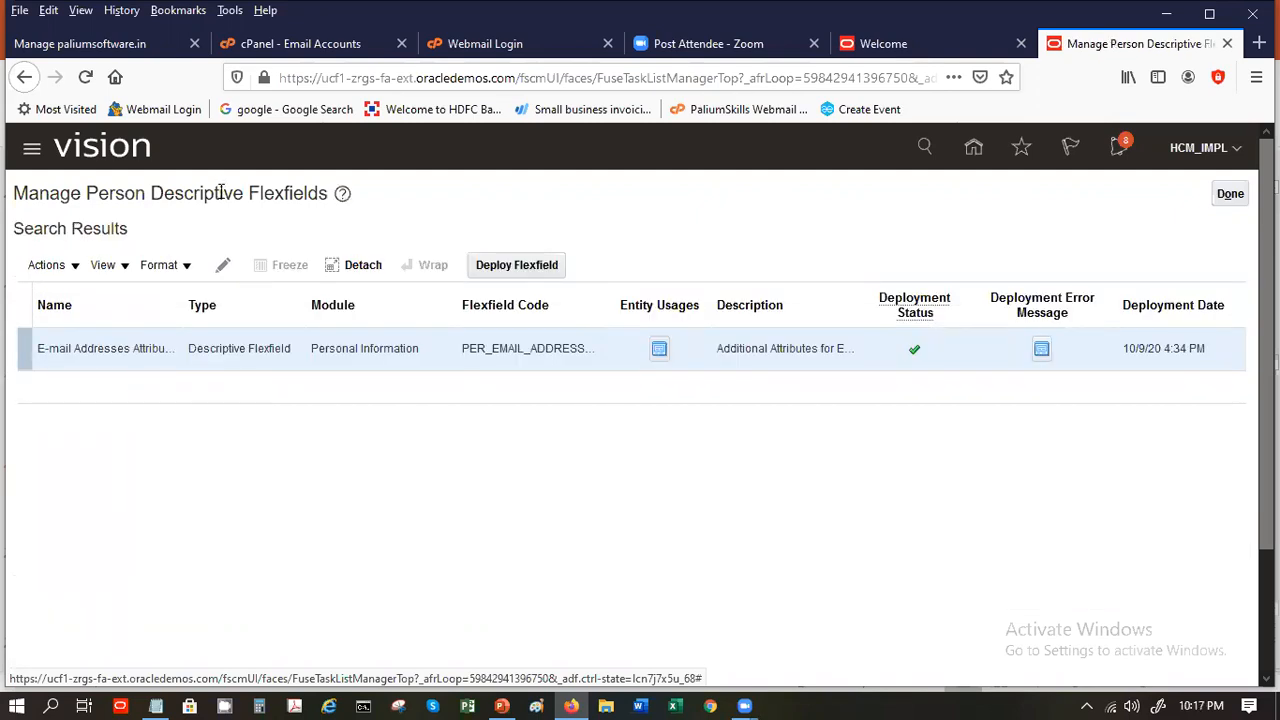
click(223, 265)
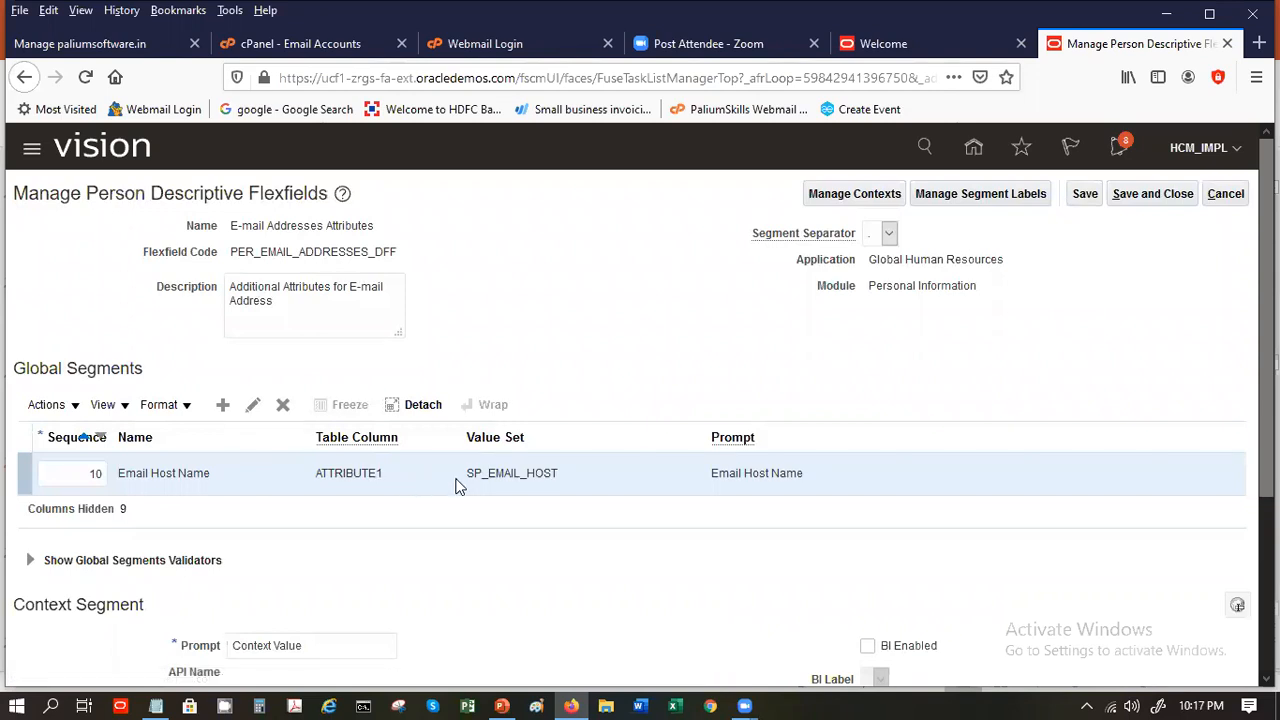
click(222, 406)
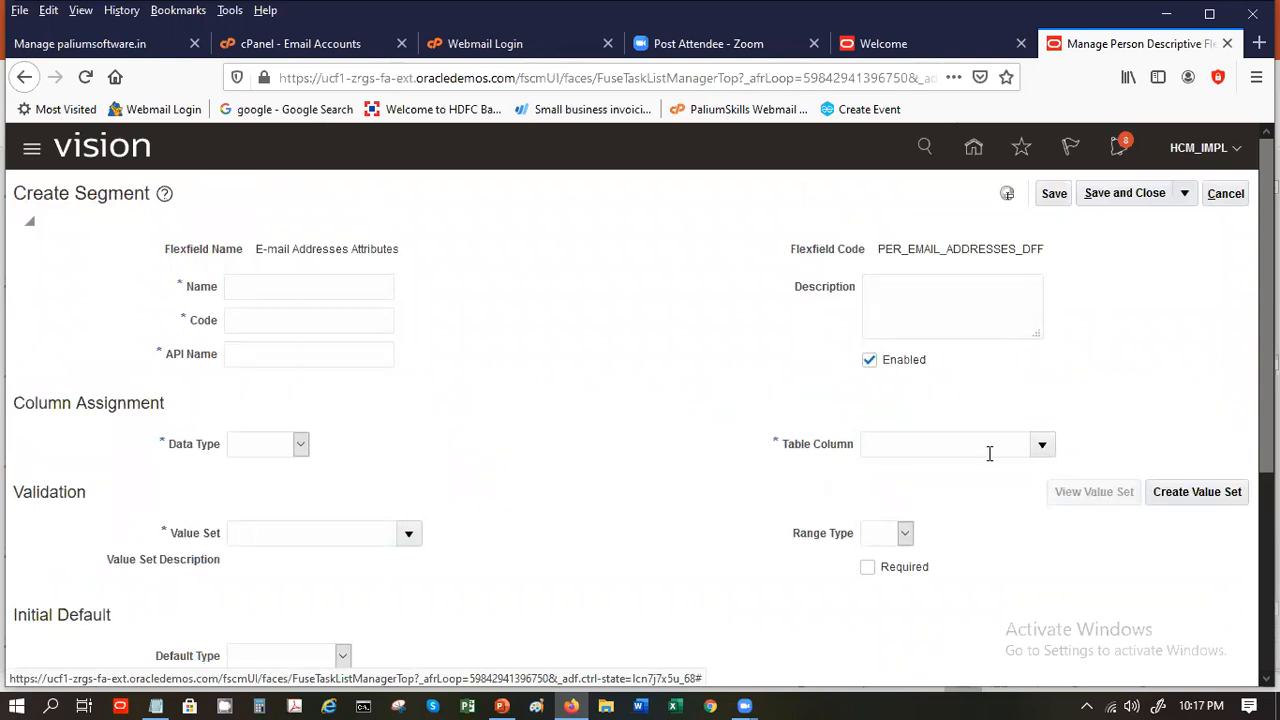
Look through the table columns available for the new segment and search them for ATTRIBUTE20
click(1043, 448)
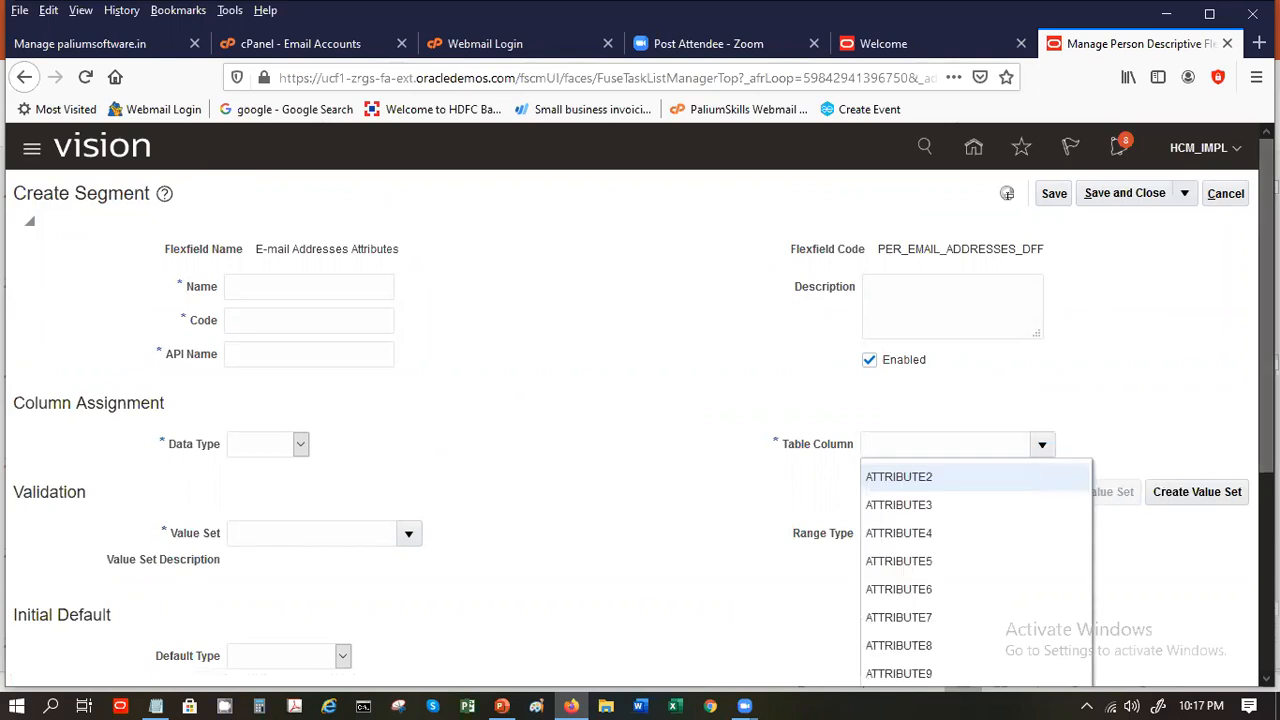
drag(1267, 380, 1267, 467)
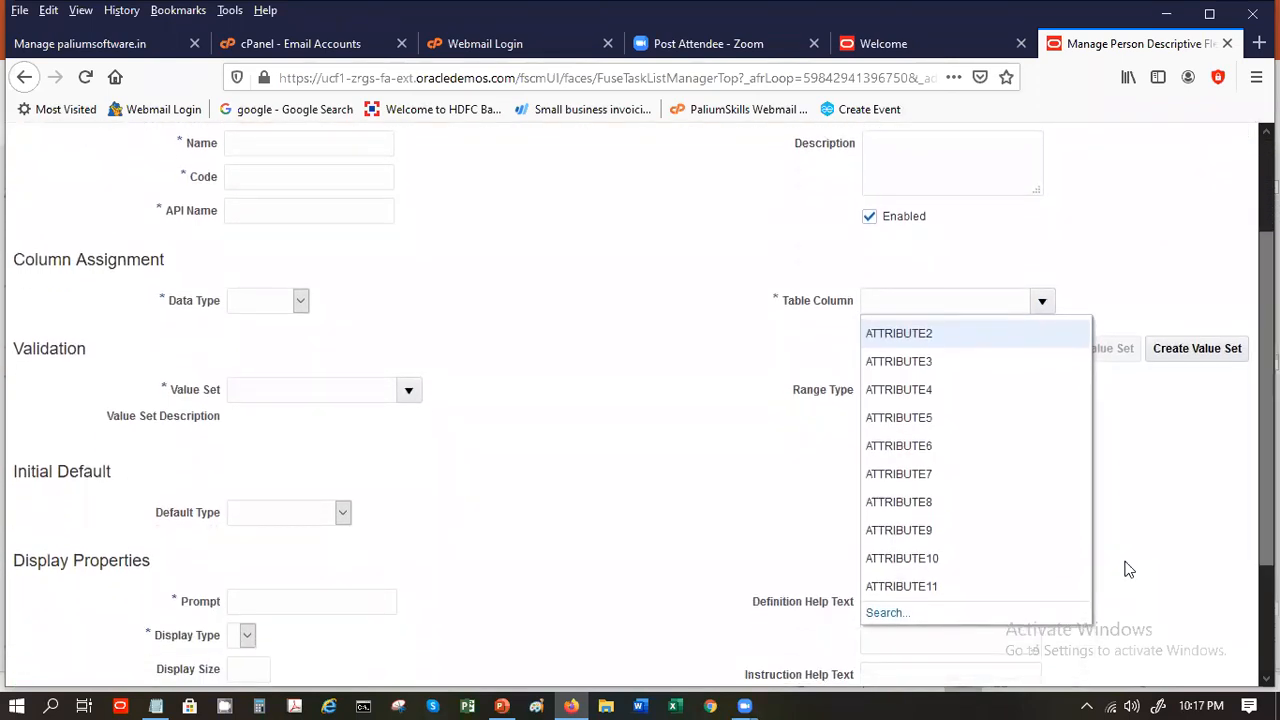
click(886, 620)
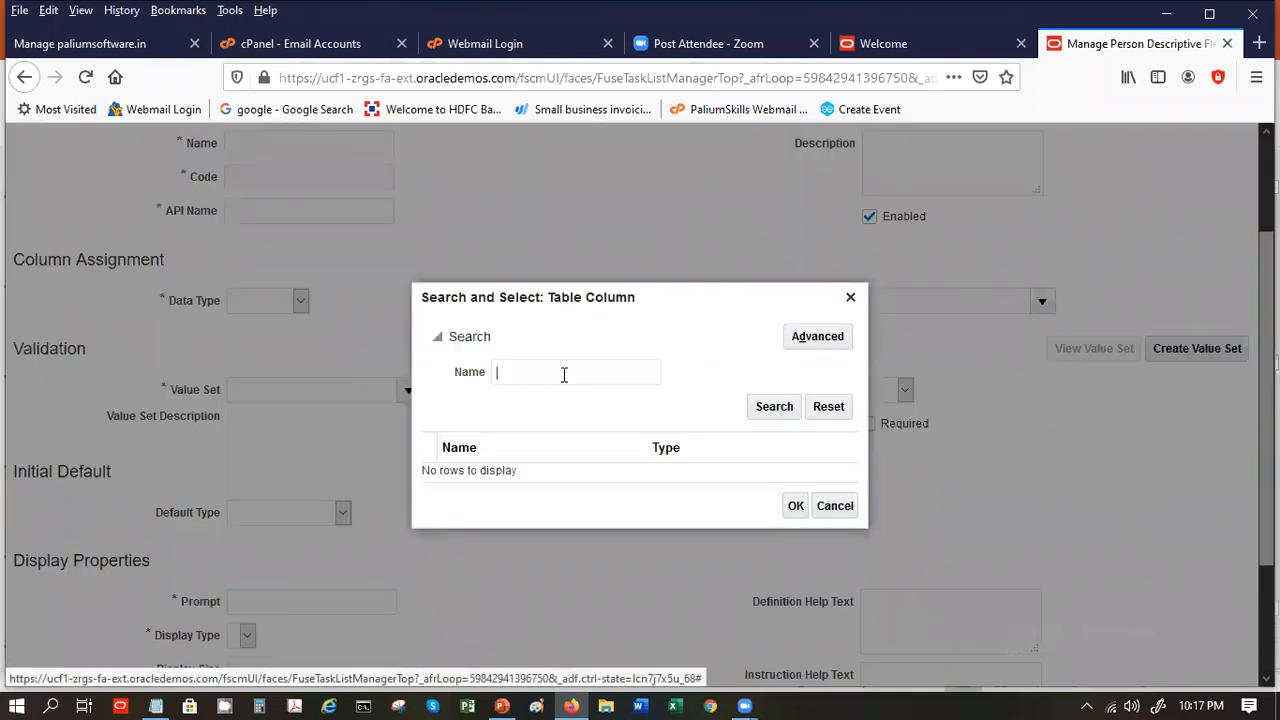
text(ATT)
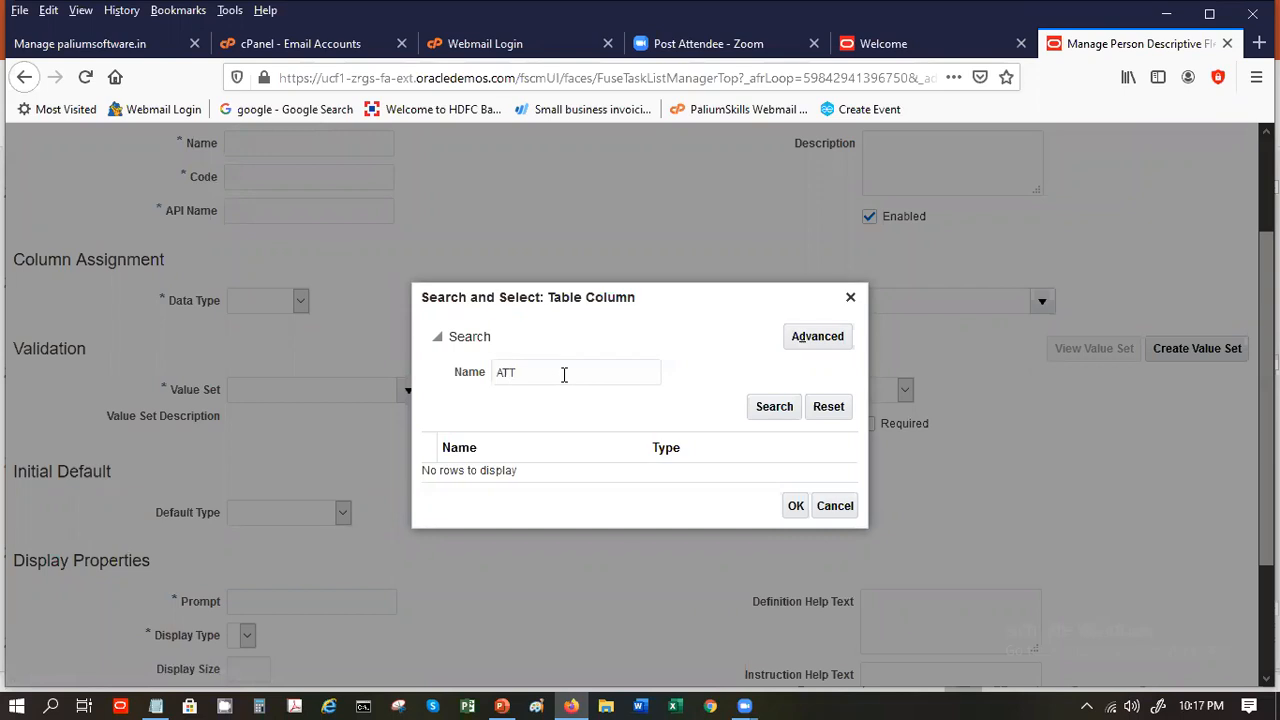
text(RIBUTE20)
click(776, 408)
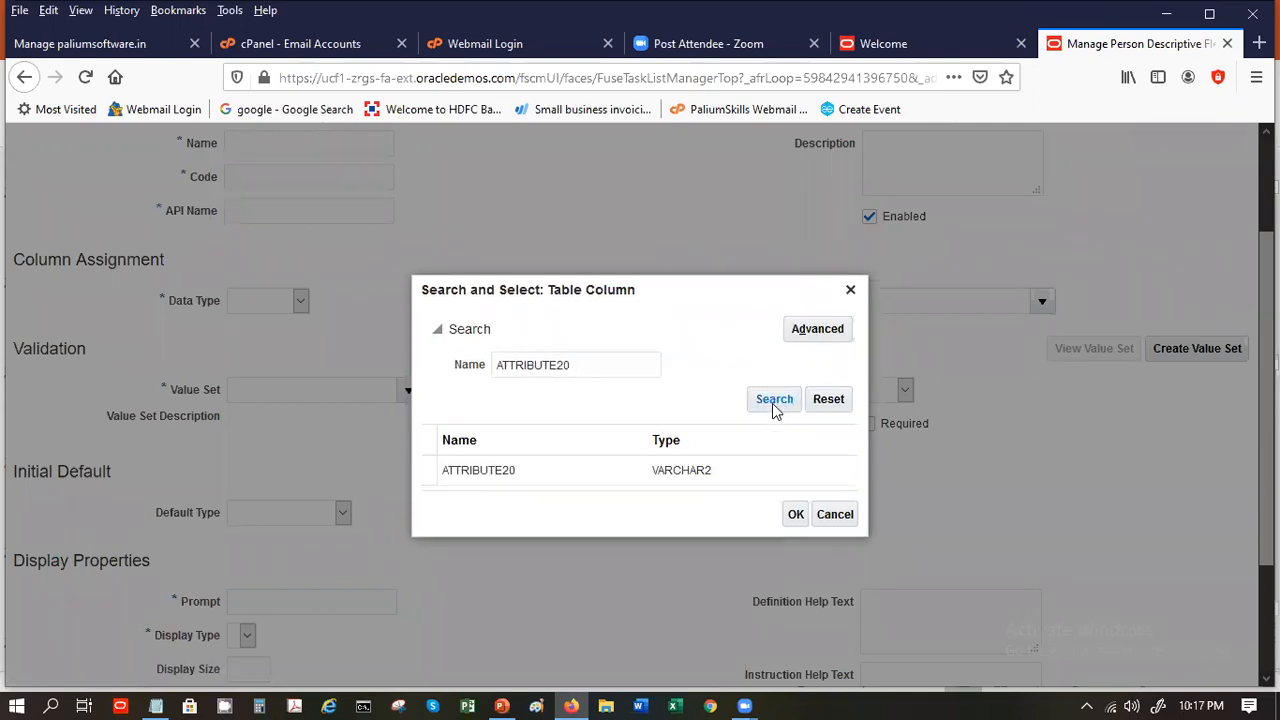
Check the availability of further table columns by searching for ATTRIBUTE30 and ATTRIBUTE40
click(504, 474)
key(BackSpace)
key(BackSpace)
text(30)
click(776, 400)
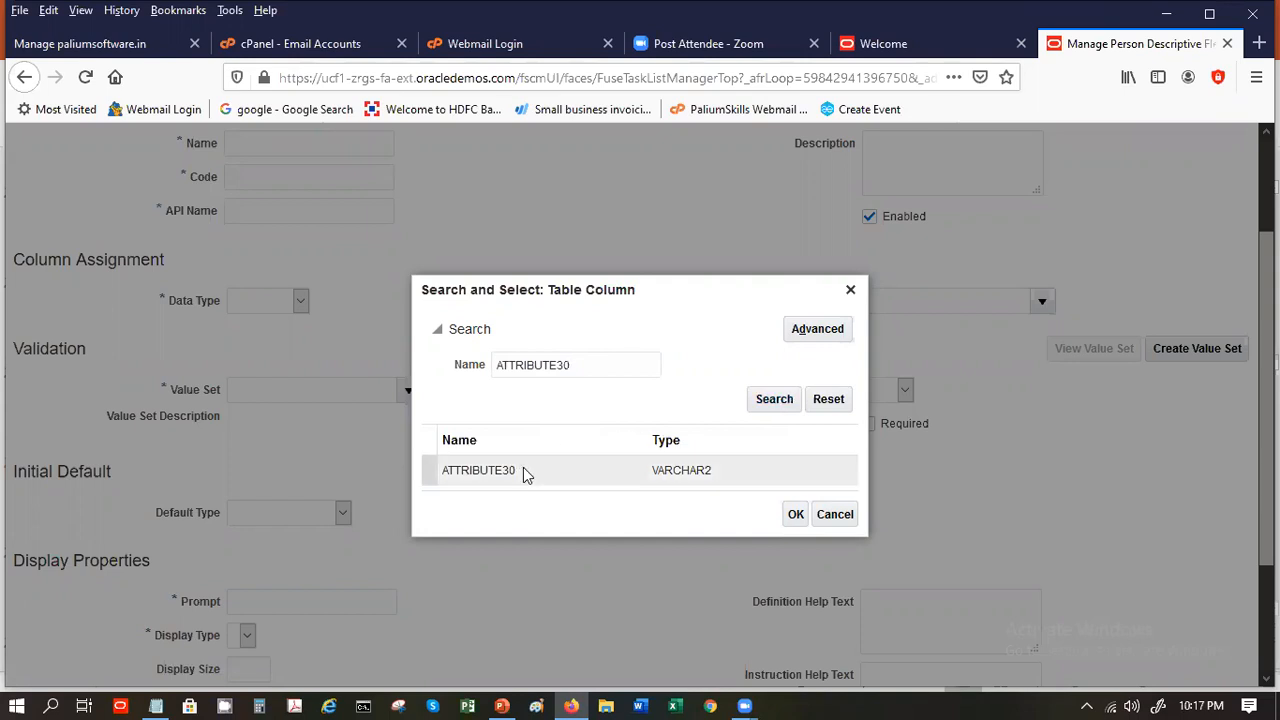
key(BackSpace)
text(4)
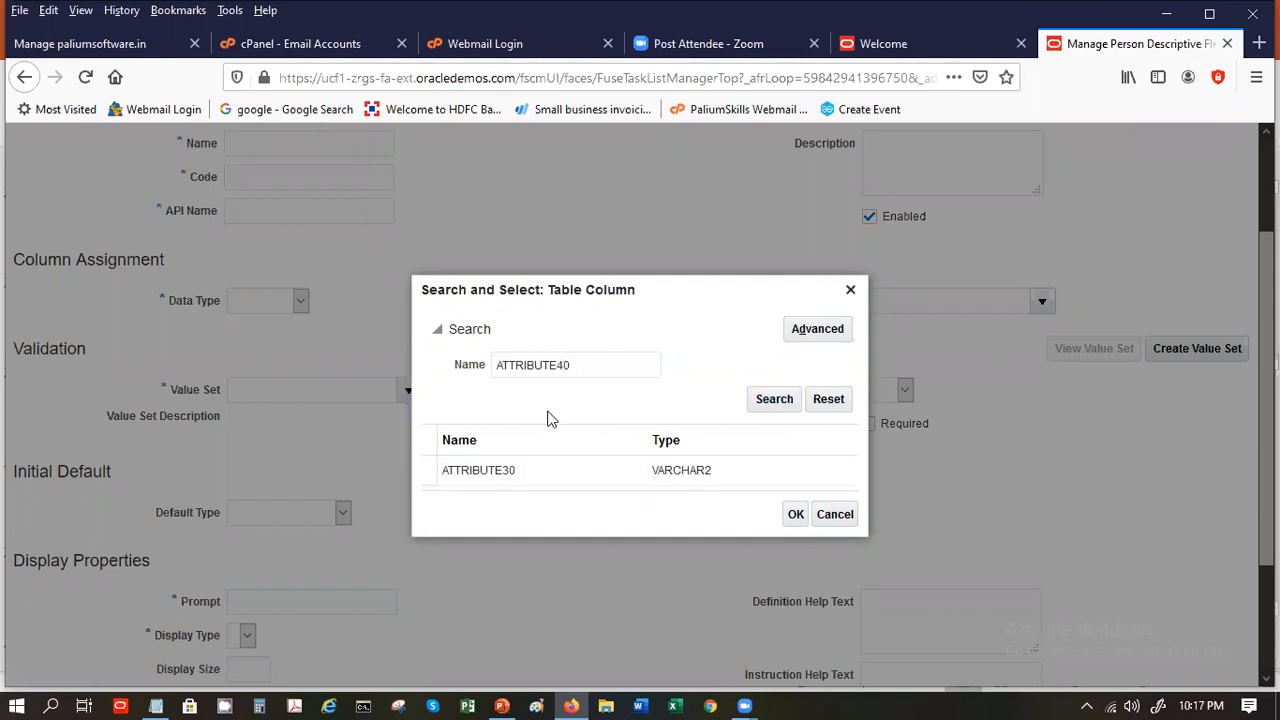
key(Return)
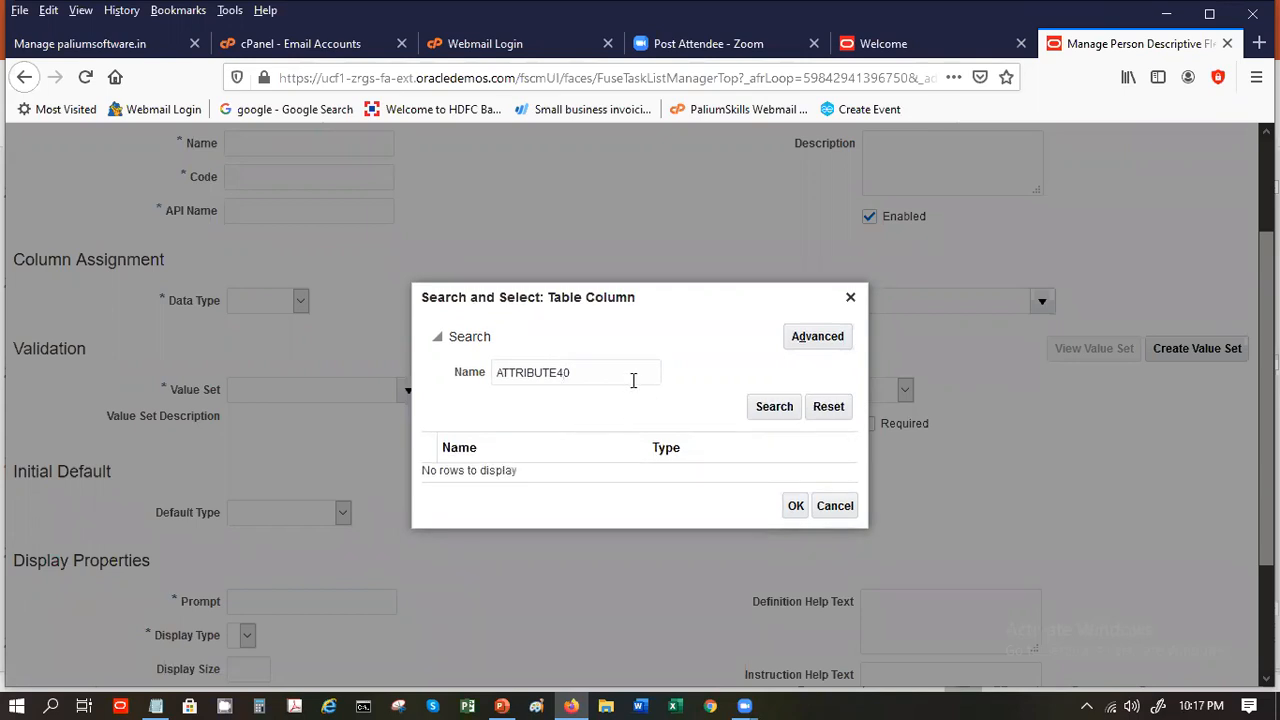
Search the table columns for ATTRIBUTE3, then cancel the column selection and the creation of the new segment
key(BackSpace)
text(3)
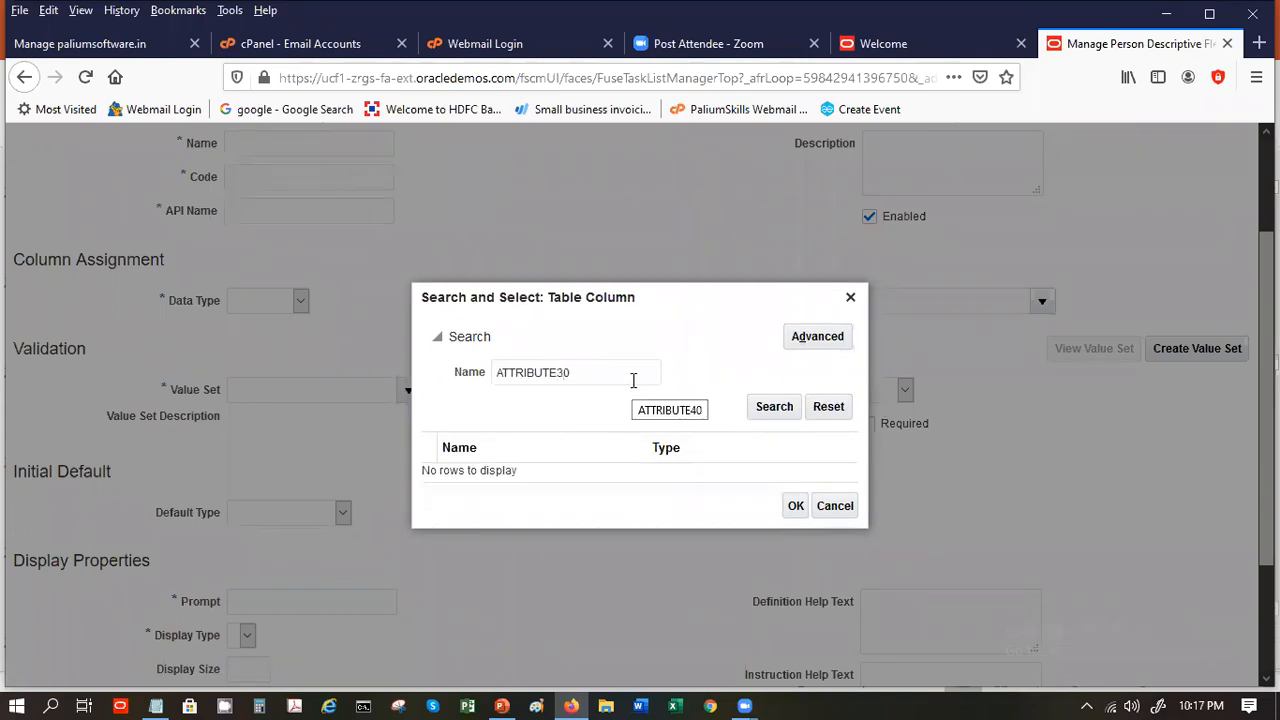
key(shift+End)
key(BackSpace)
key(Return)
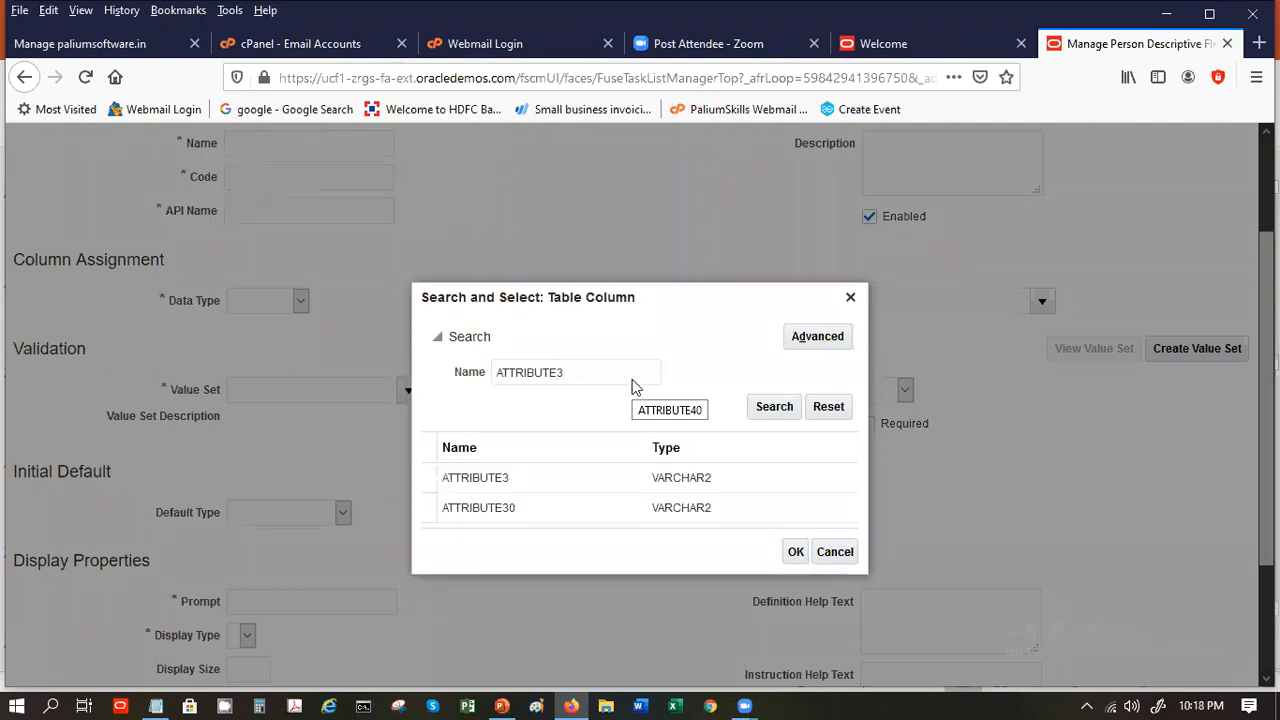
click(568, 492)
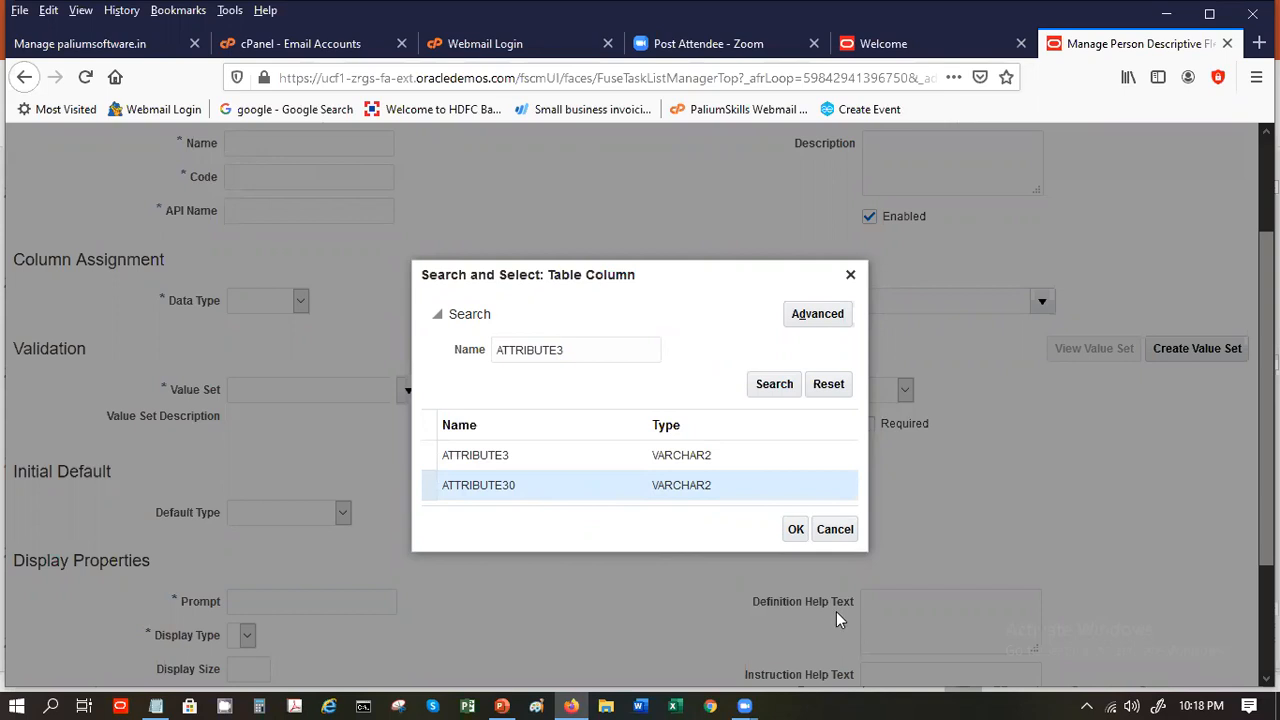
click(830, 530)
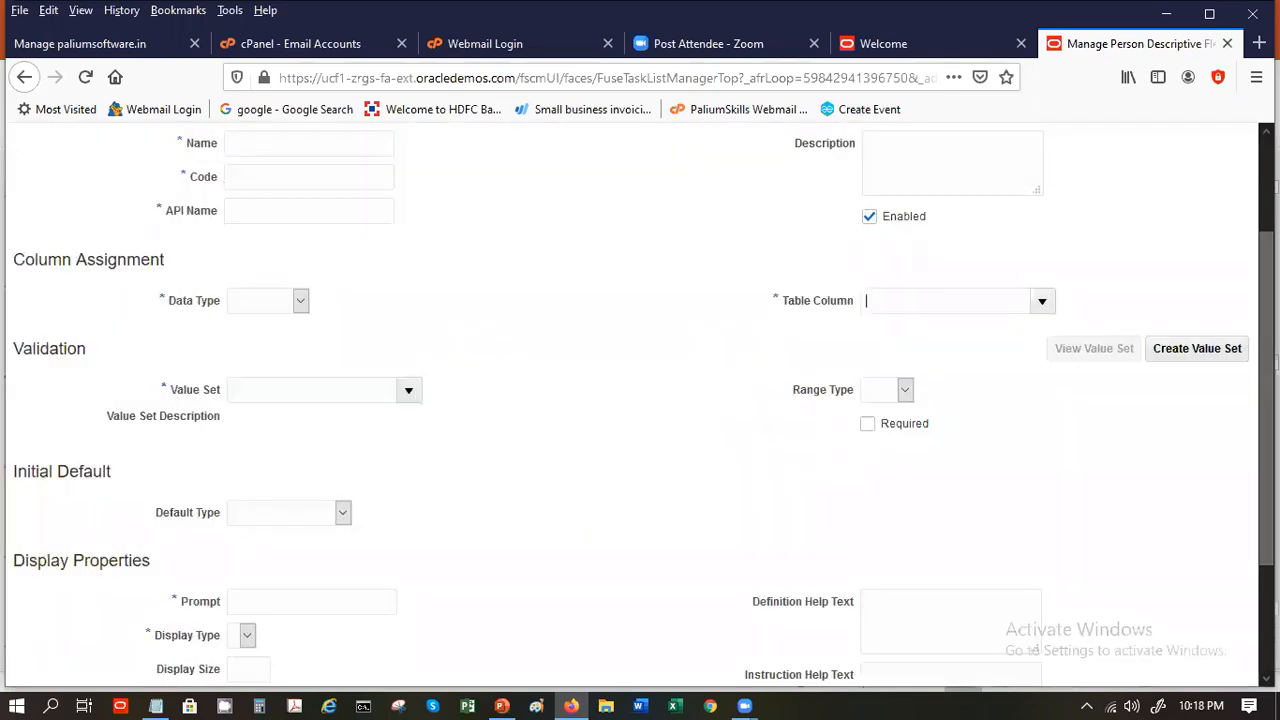
scroll(1234, 223, up, 3)
click(1228, 194)
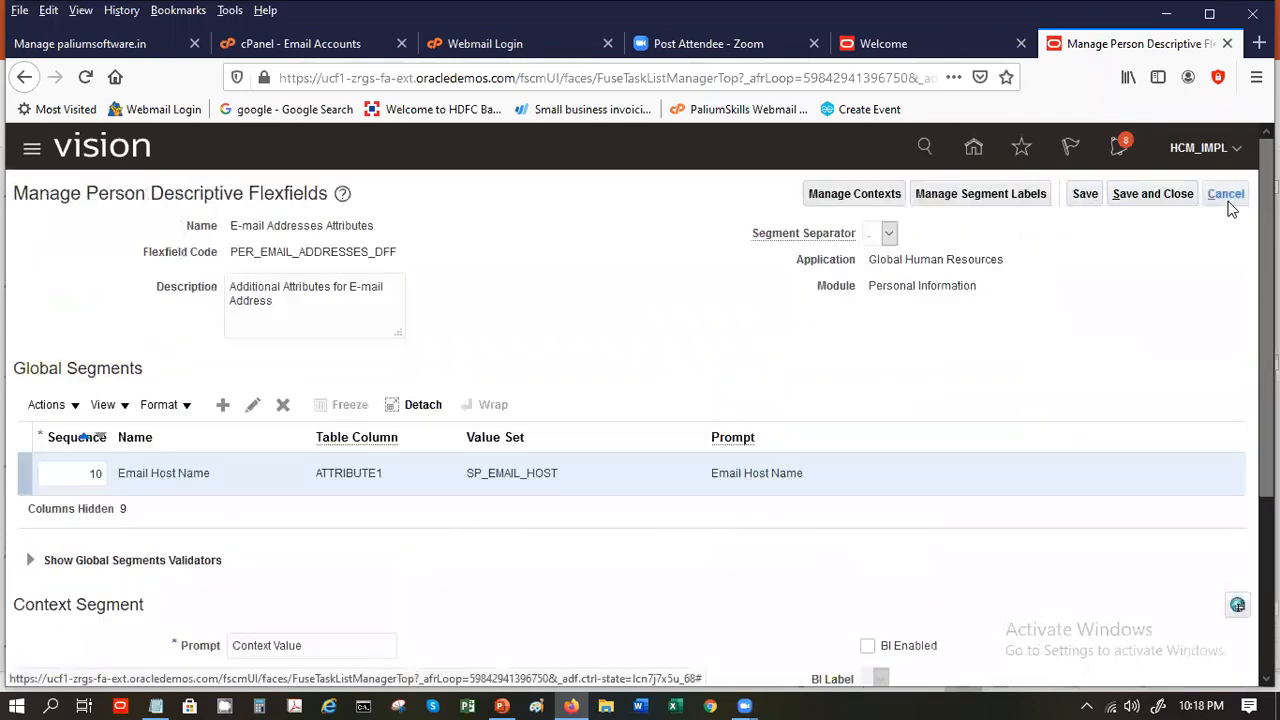
Open the Email Host Name segment for editing, view the validation types offered for a new value set and cancel creating it
click(252, 410)
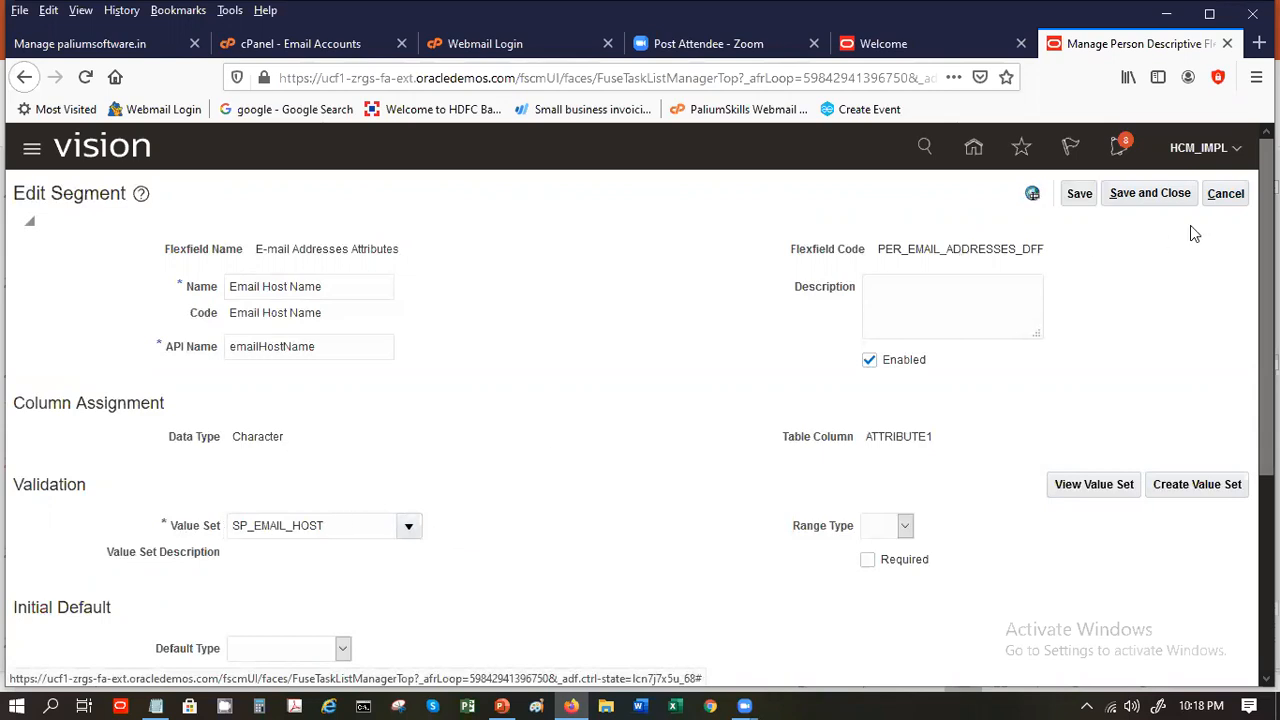
click(1226, 196)
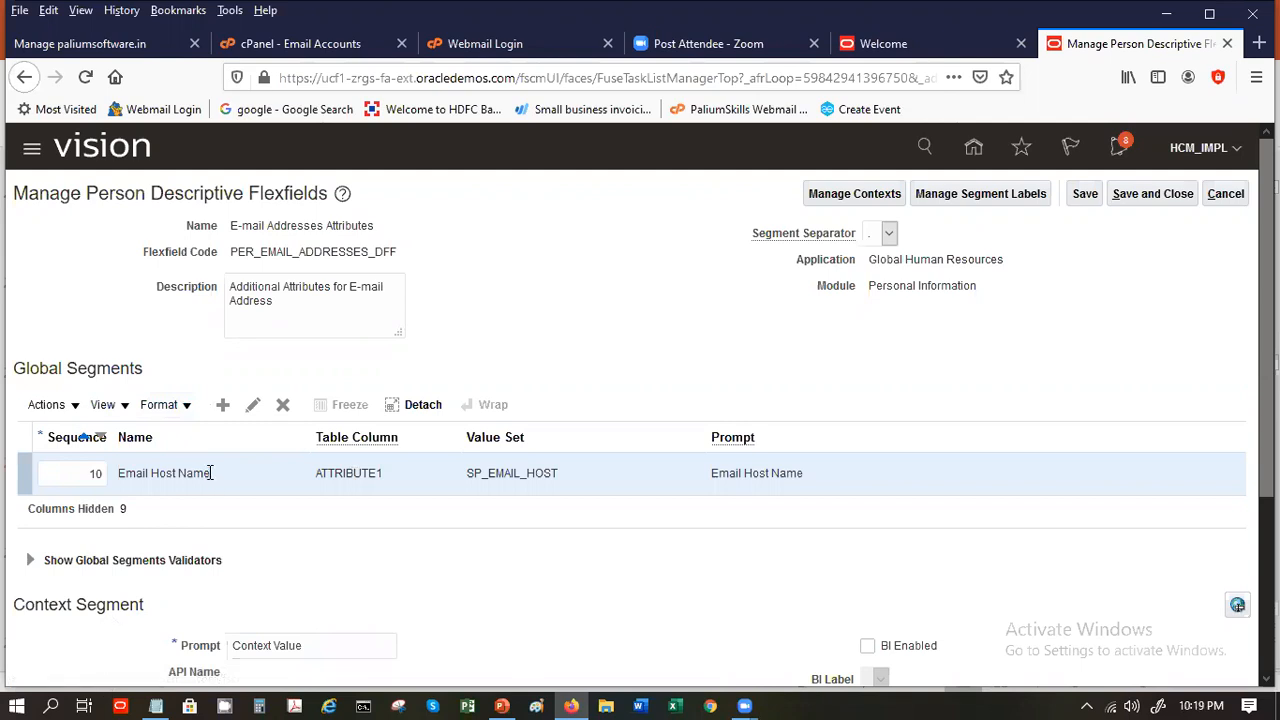
click(253, 405)
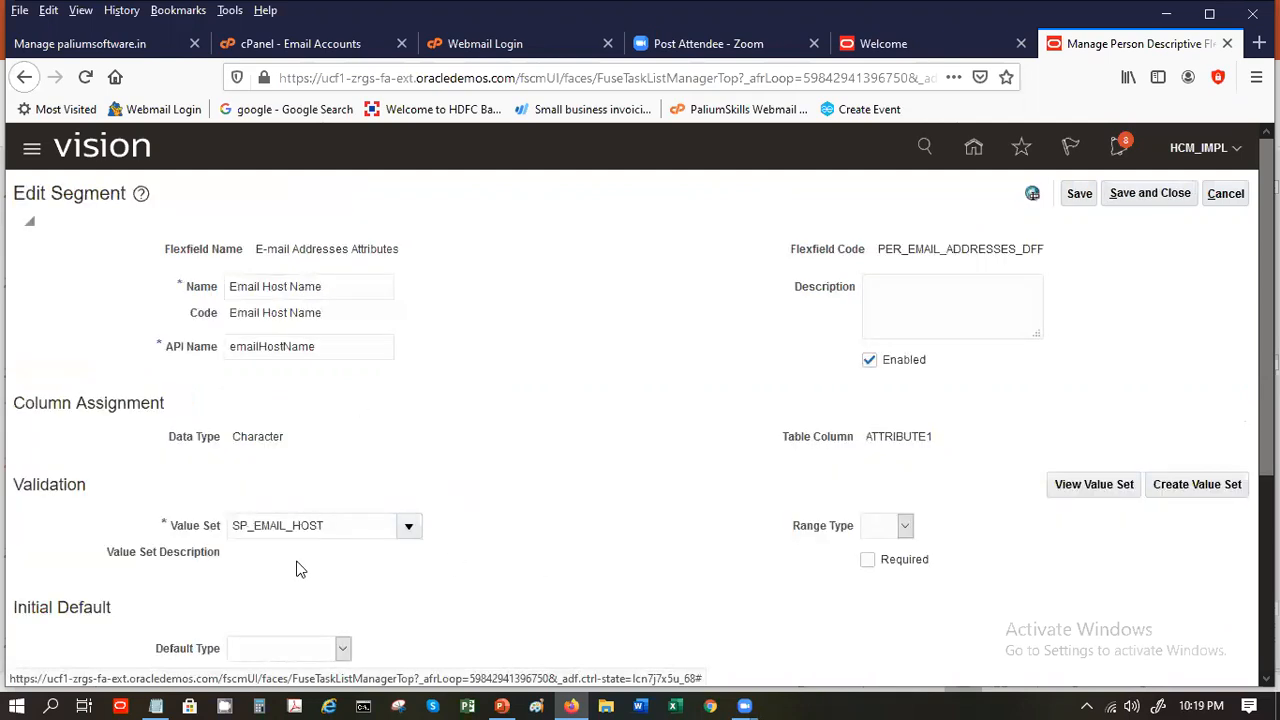
click(1187, 490)
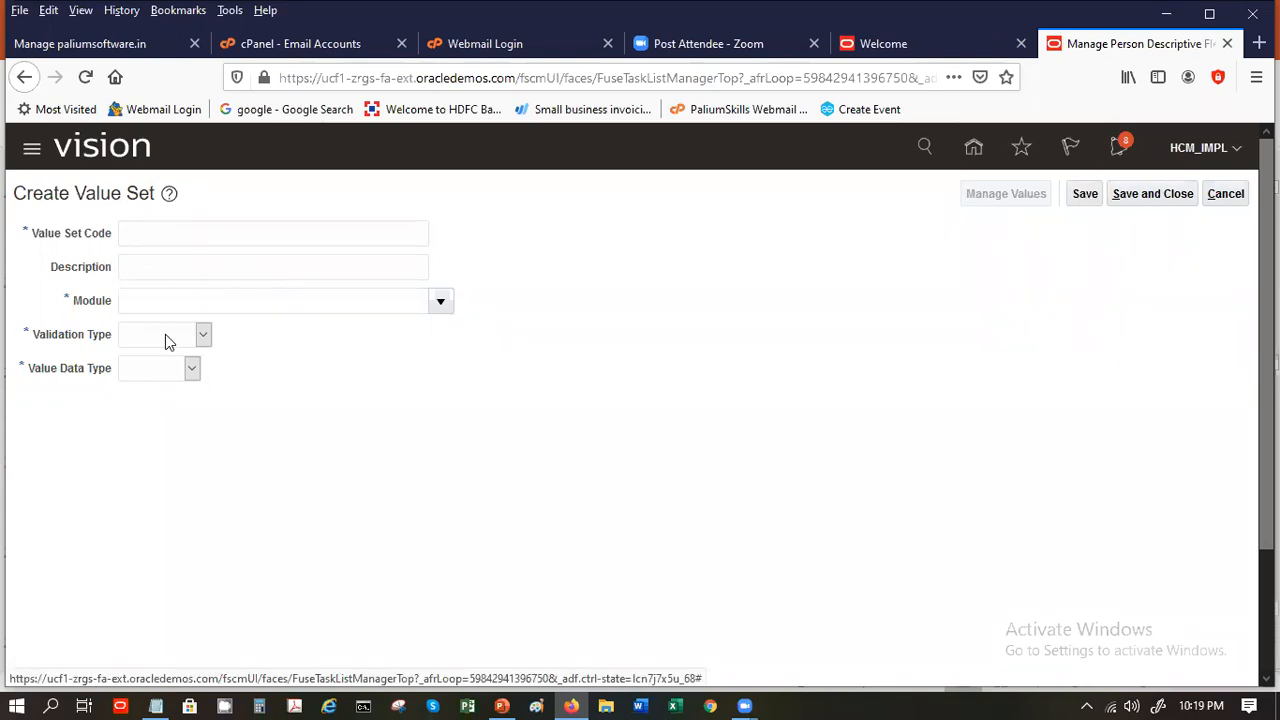
click(190, 336)
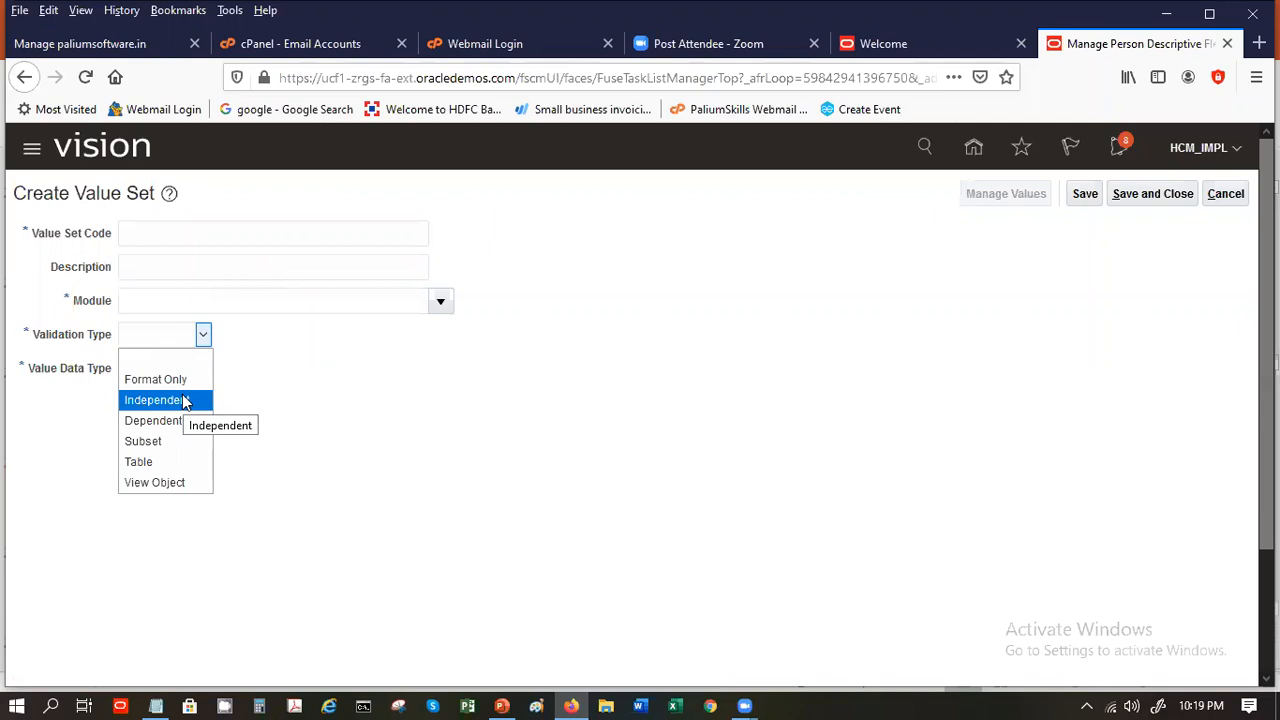
click(749, 449)
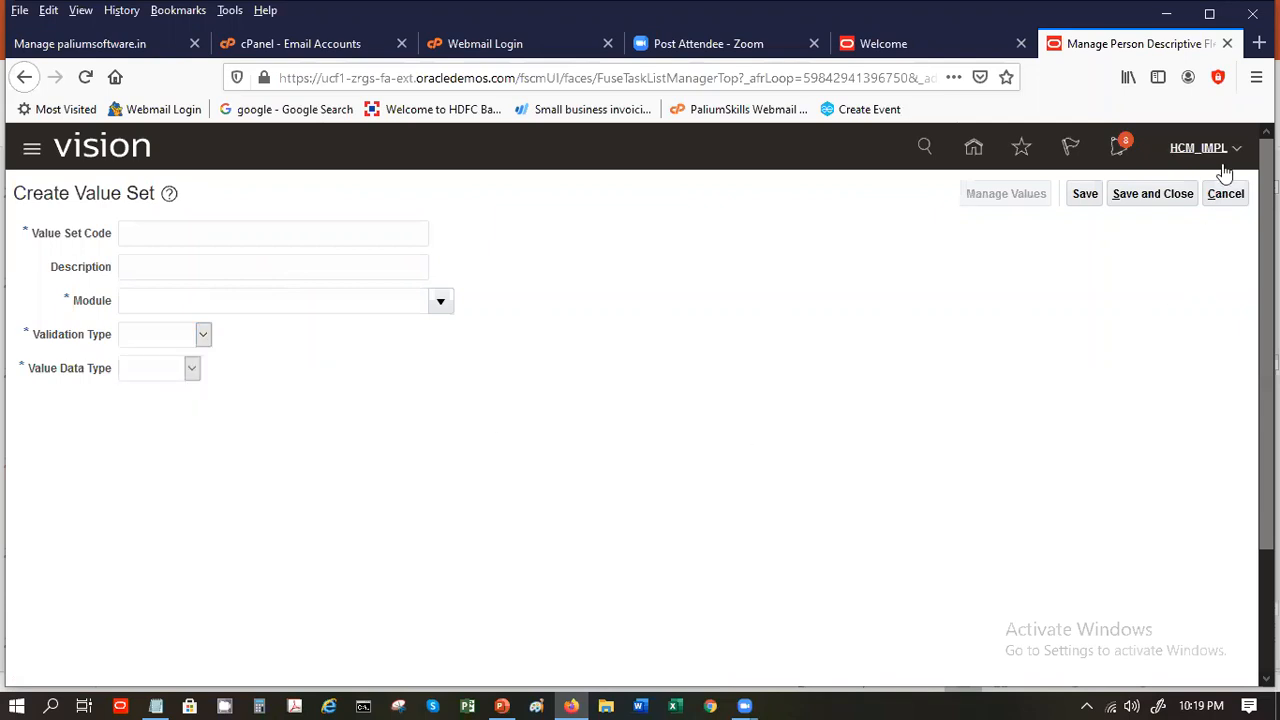
click(1226, 194)
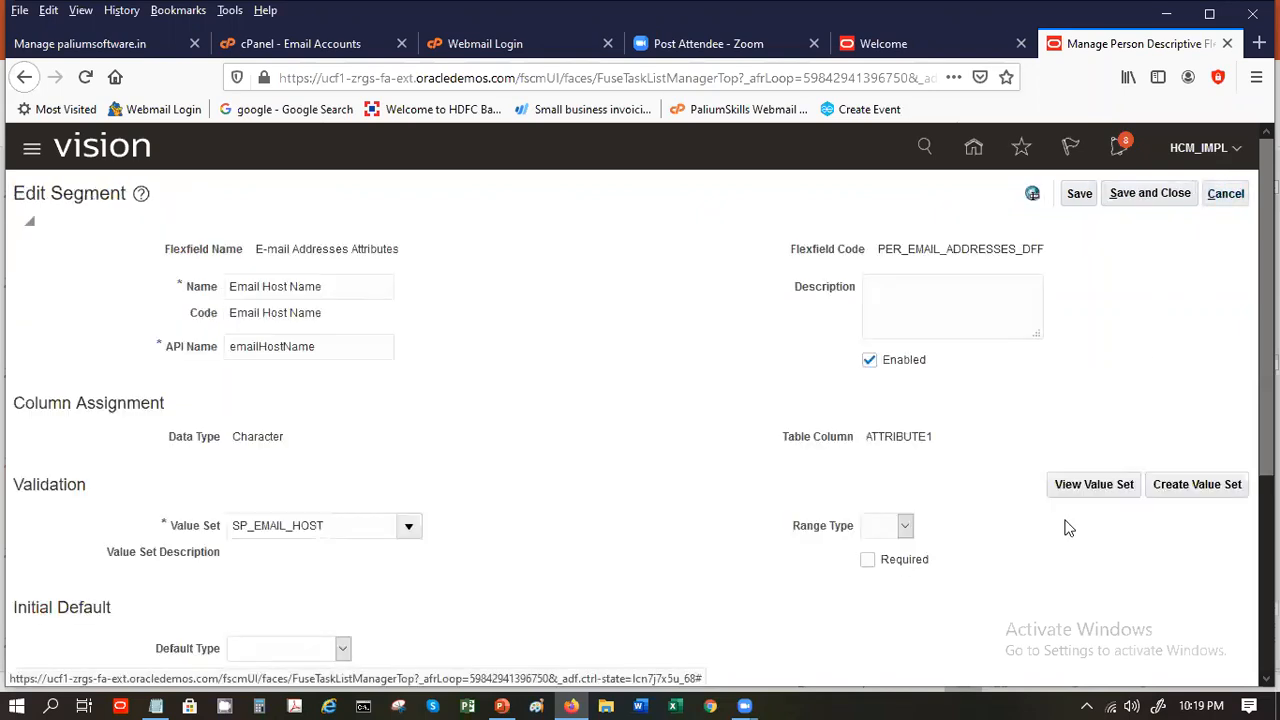
Open the segment's SP_EMAIL_HOST value set, review its code and module, and list all its values
click(1069, 492)
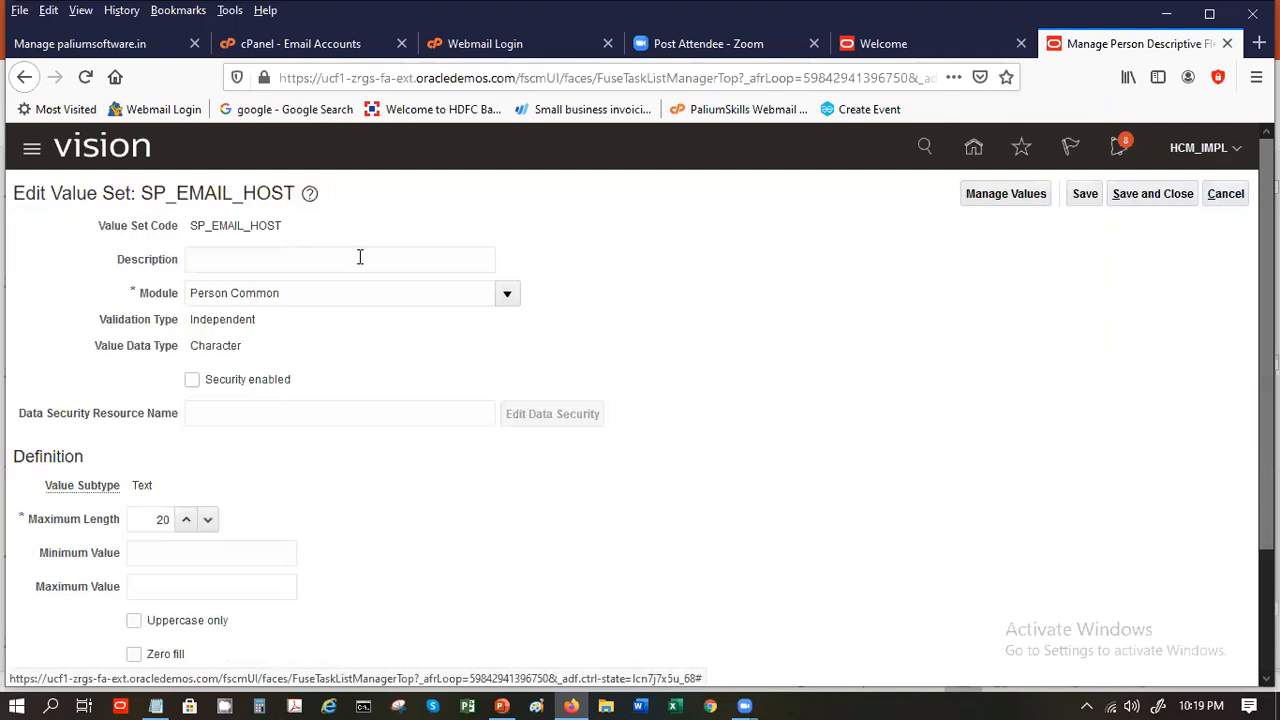
double_click(243, 226)
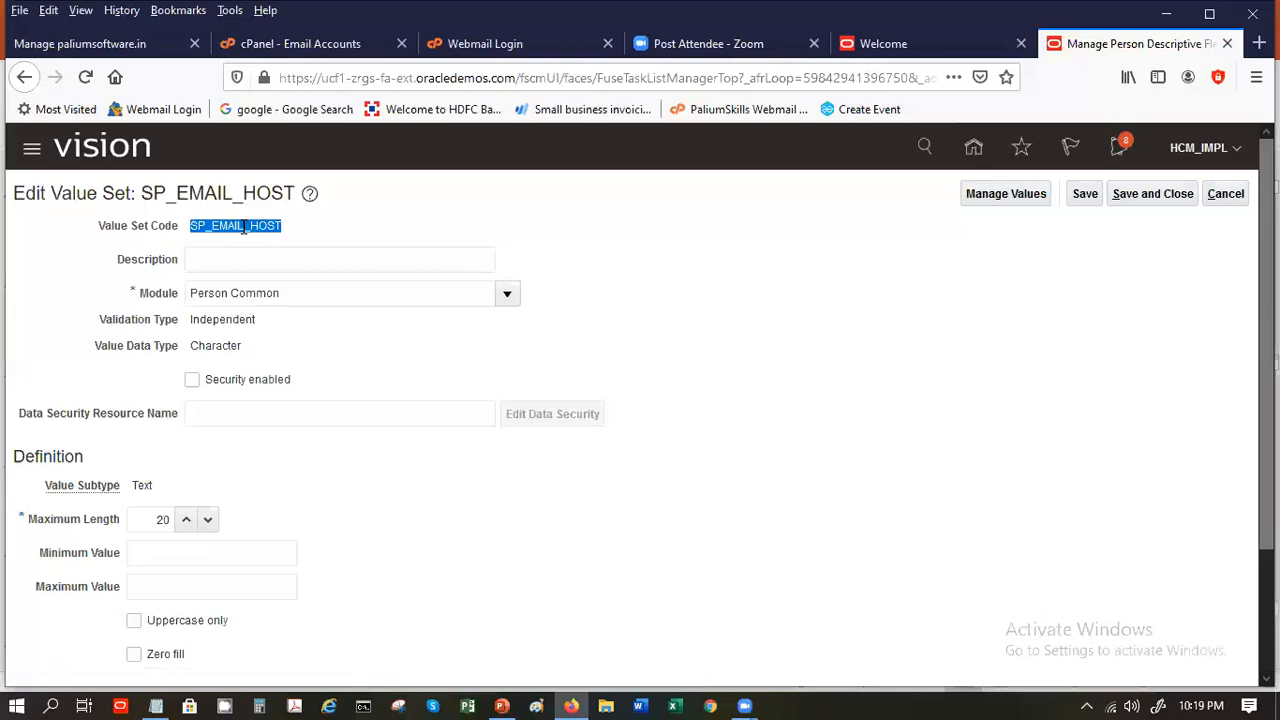
triple_click(287, 294)
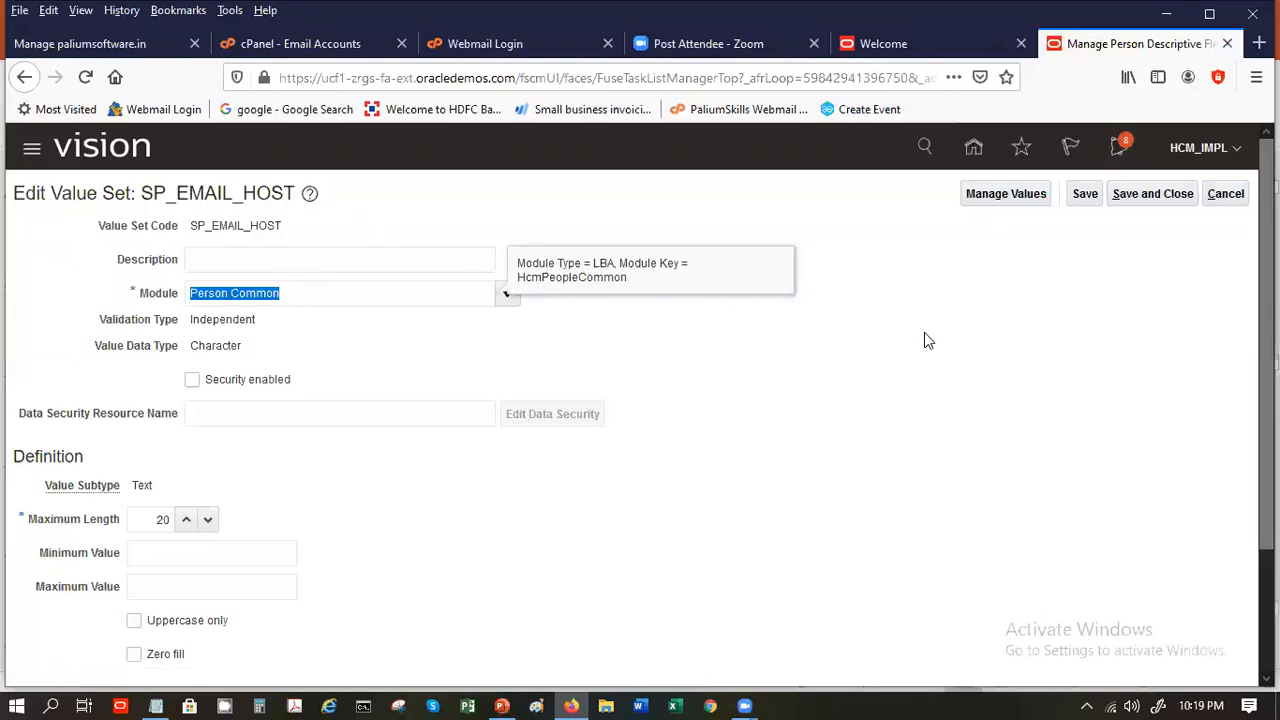
click(1006, 196)
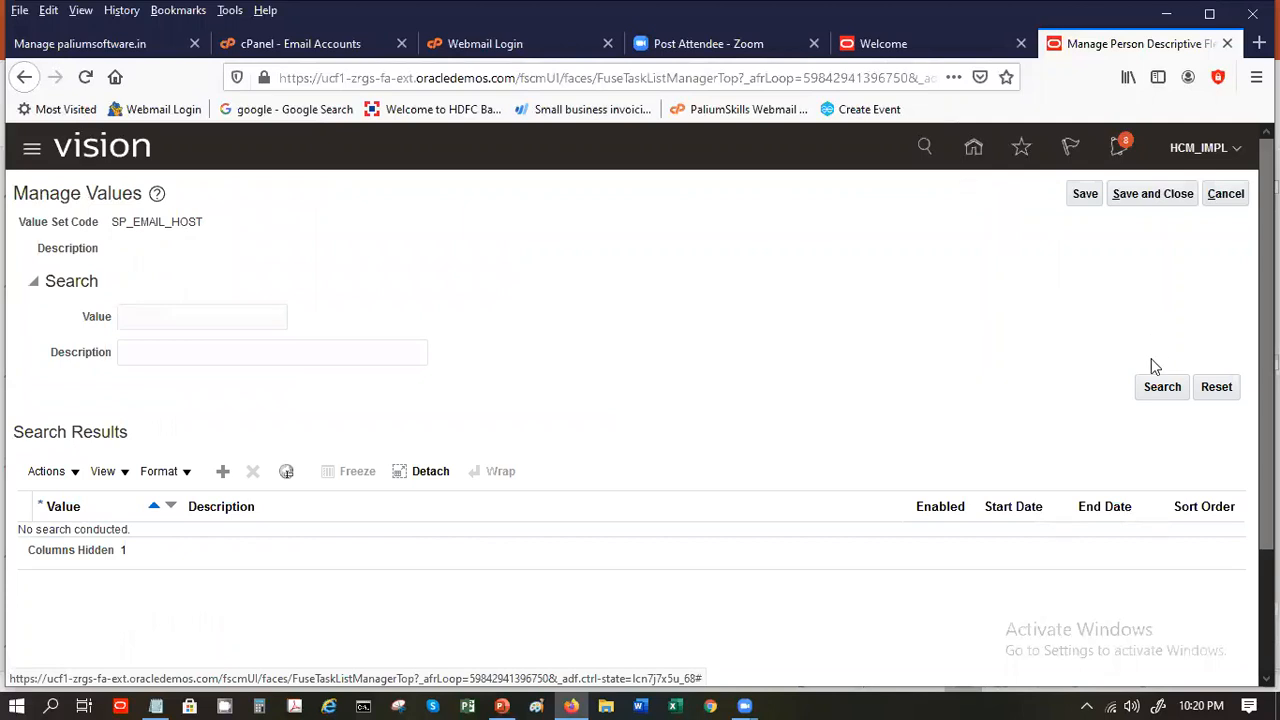
click(1158, 386)
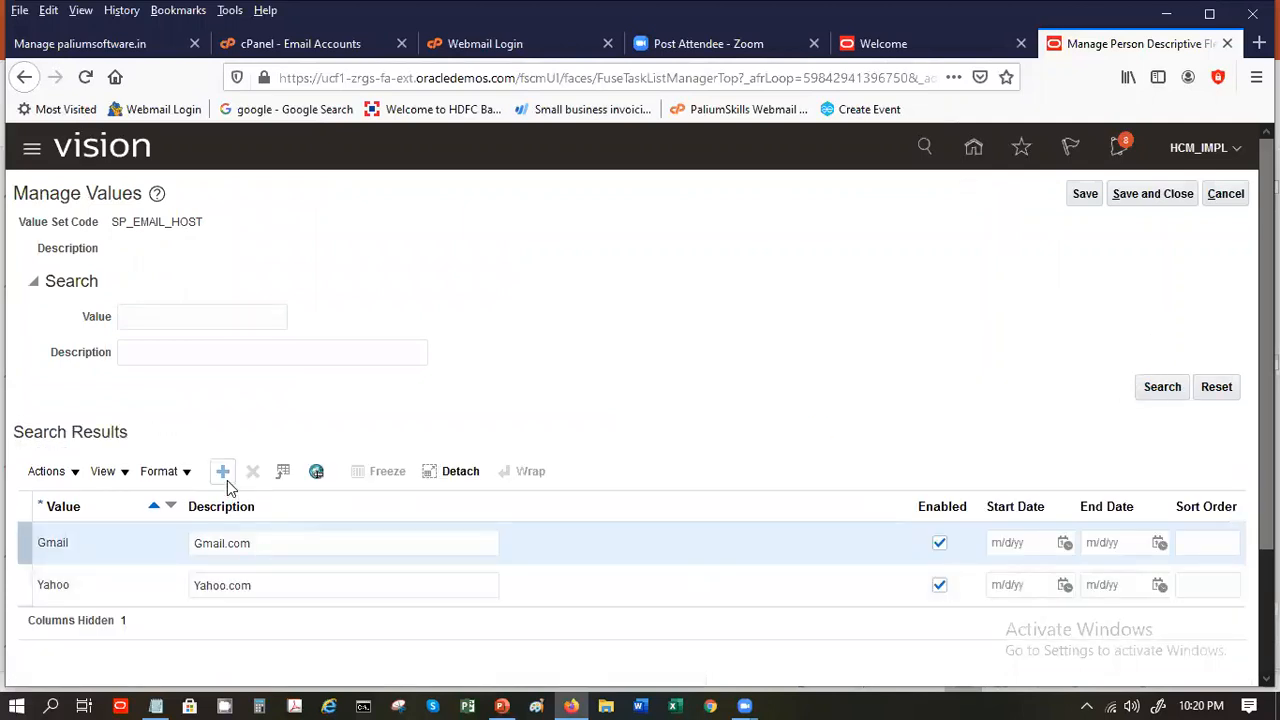
Add the value Hotmail with the description Hotmail to the SP_EMAIL_HOST value set and save the values
click(227, 480)
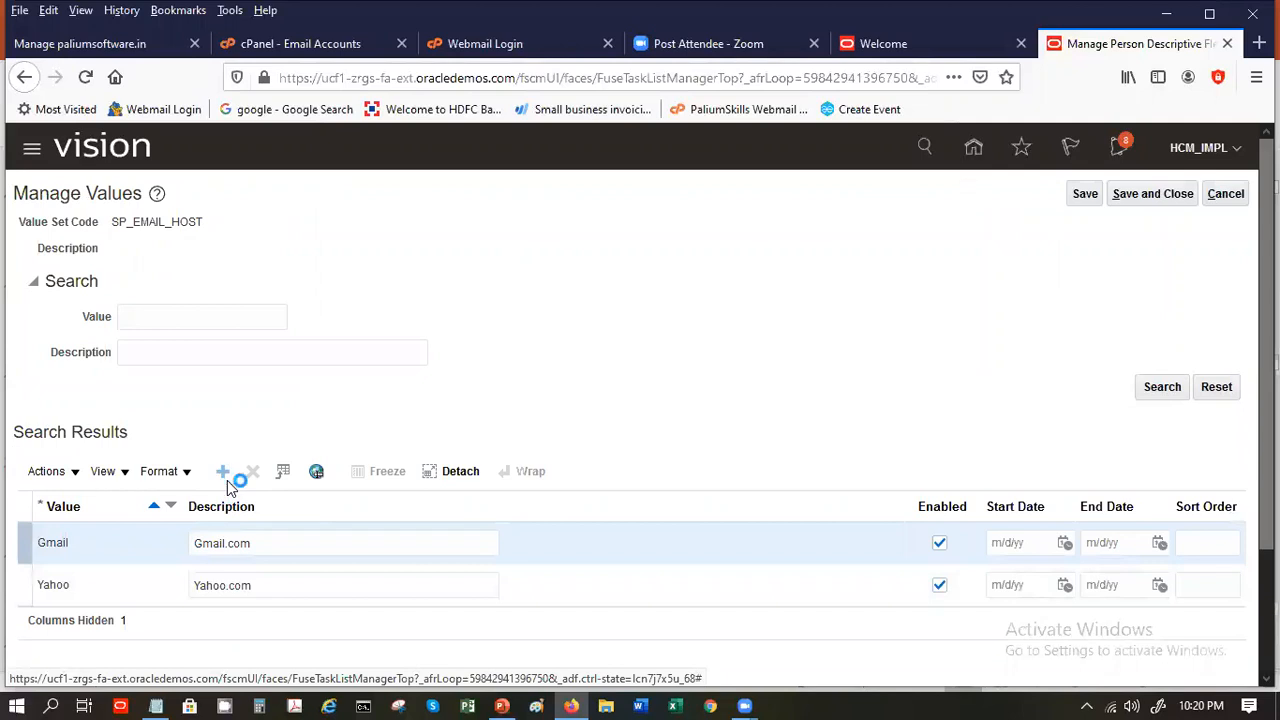
click(106, 547)
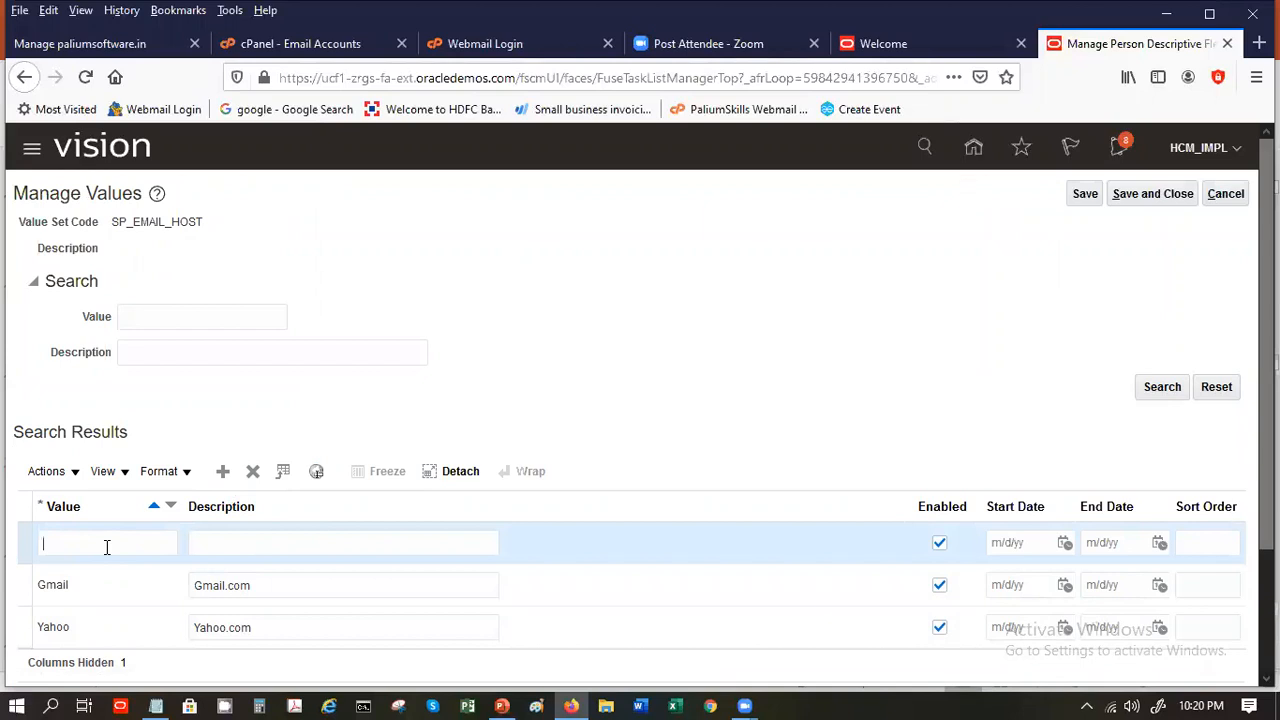
text(Ho)
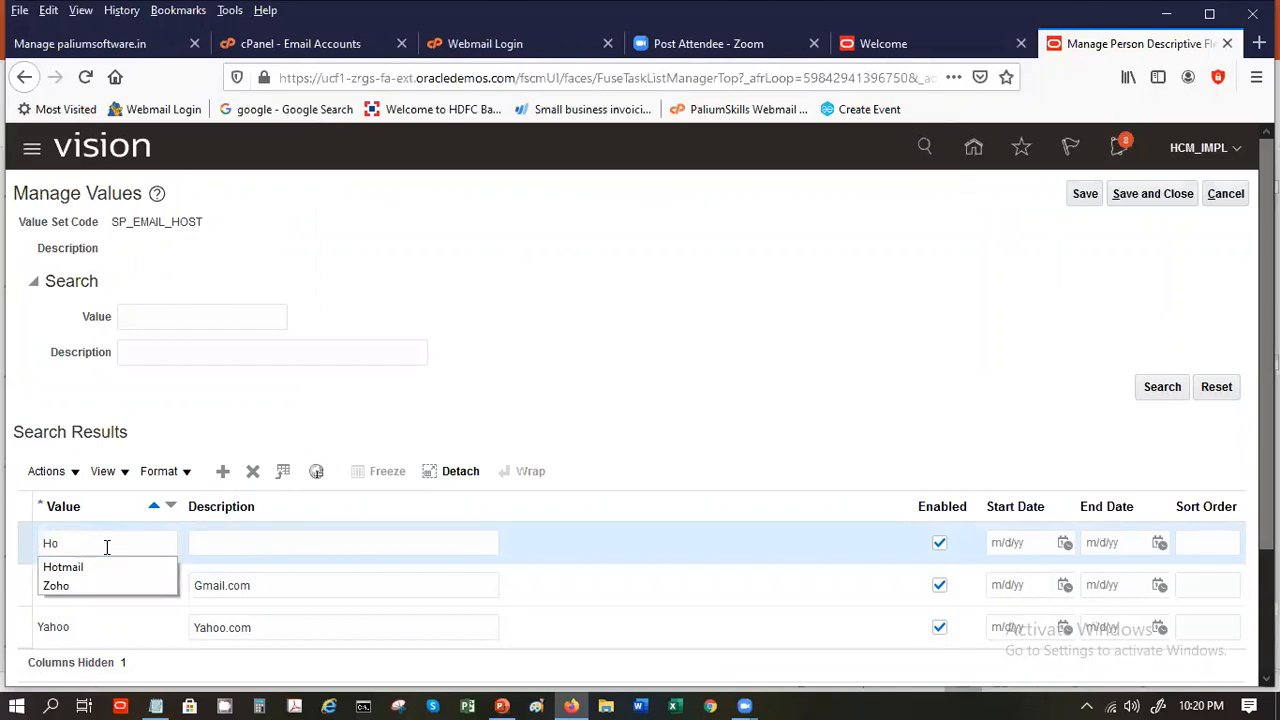
text(tmail)
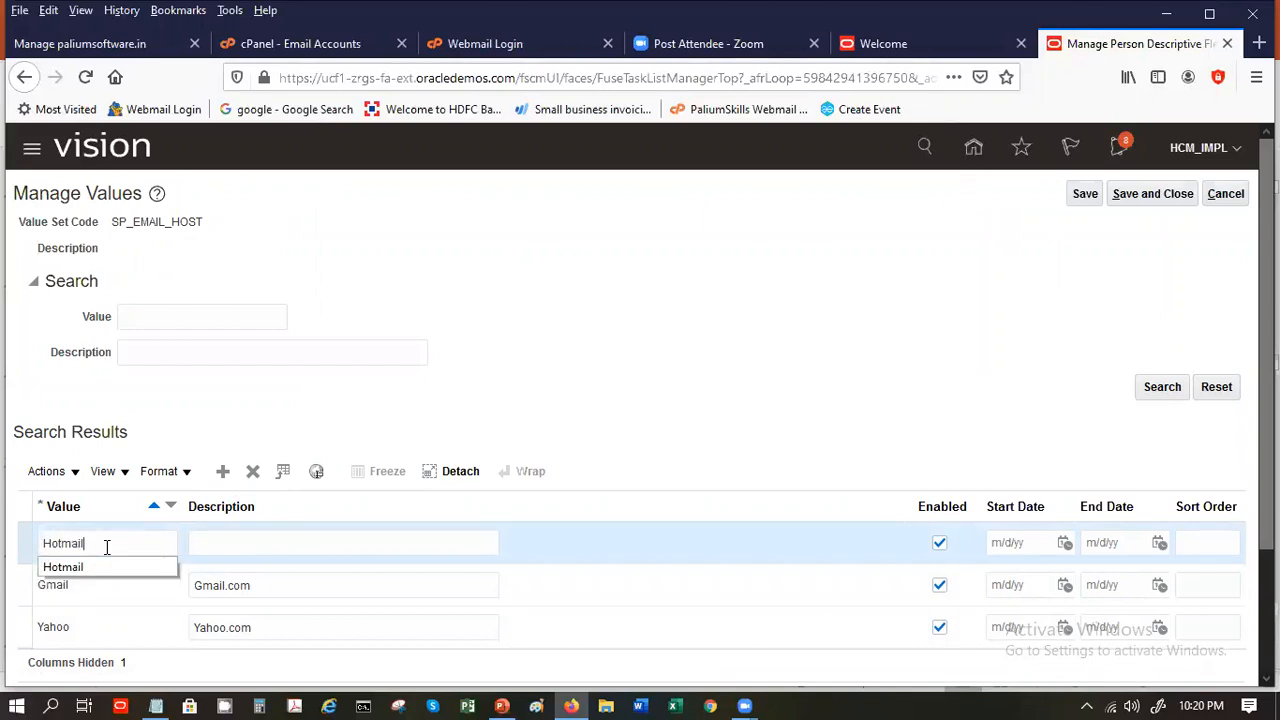
click(358, 532)
text(Ho)
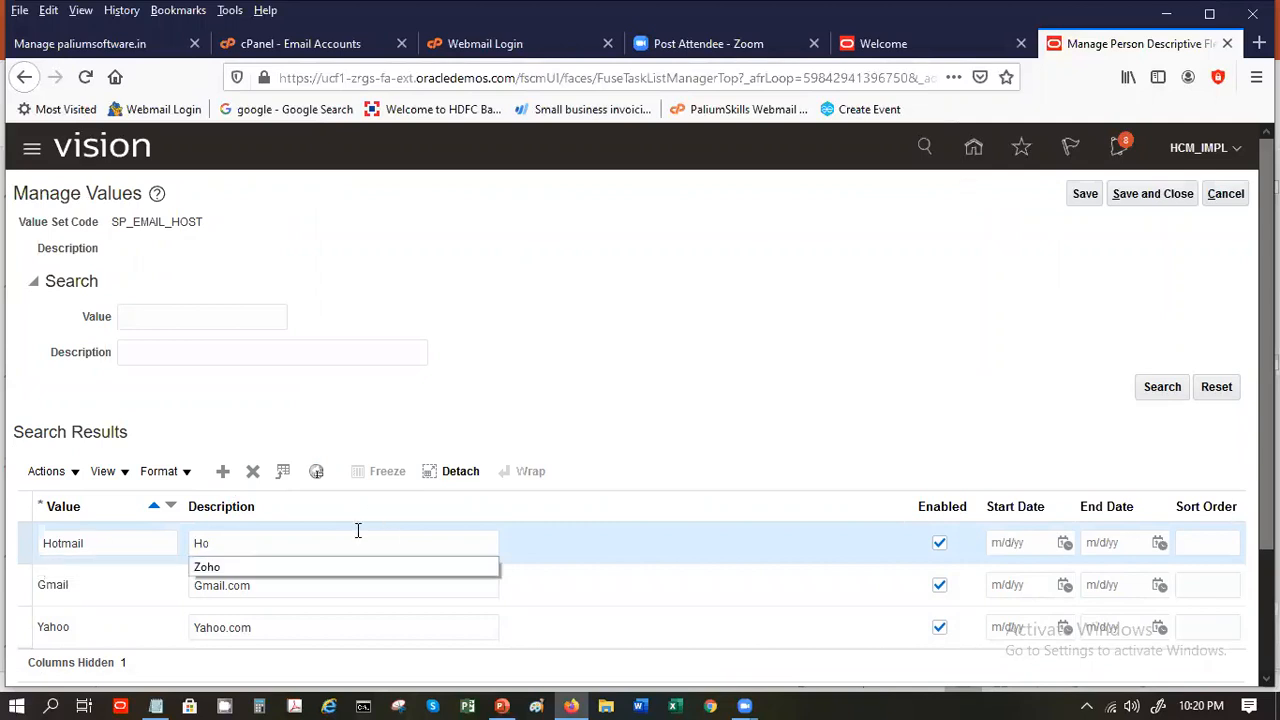
text(tma)
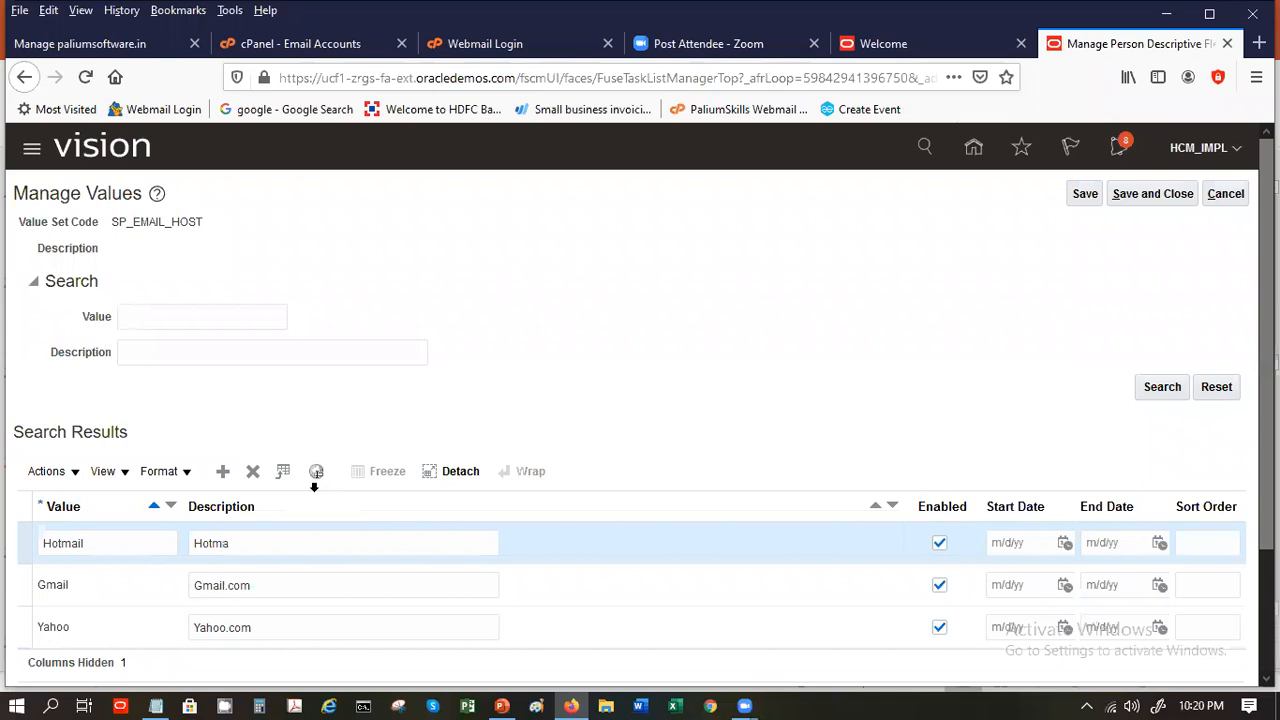
text(il)
click(1133, 200)
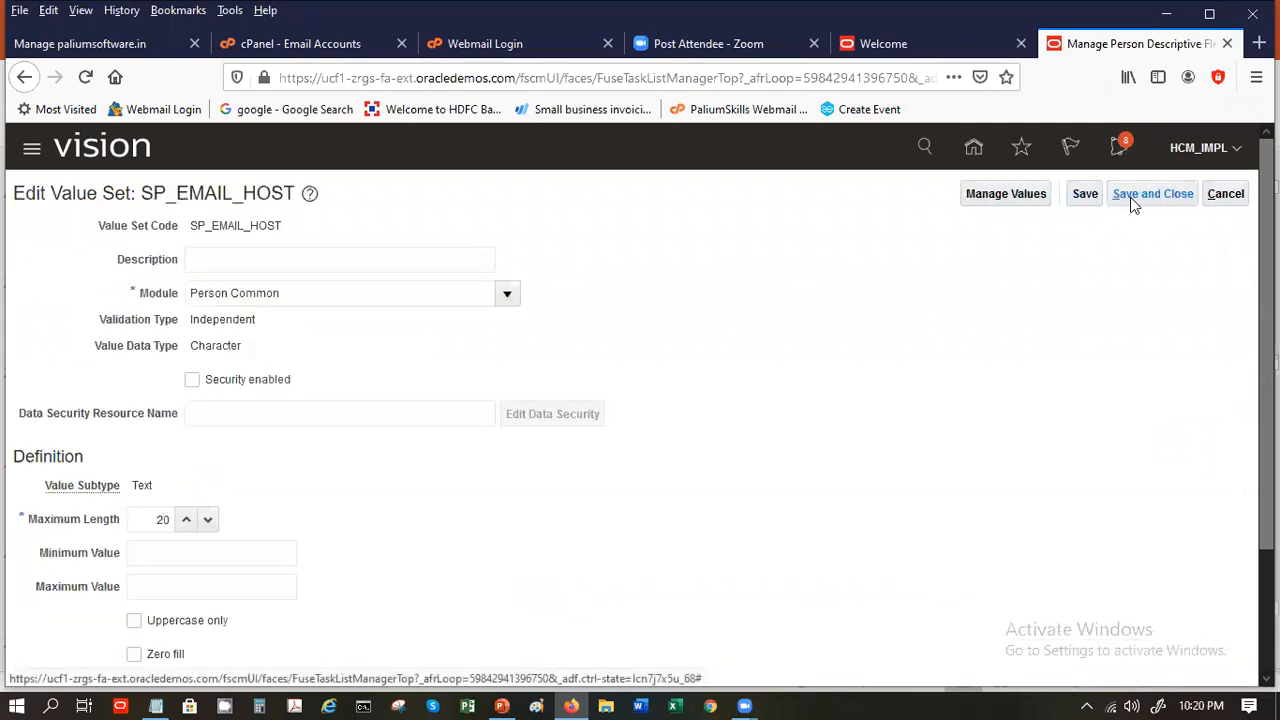
Save and close the value set, the Email Host Name segment and the PER_EMAIL_ADDRESSES_DFF flexfield
click(1133, 200)
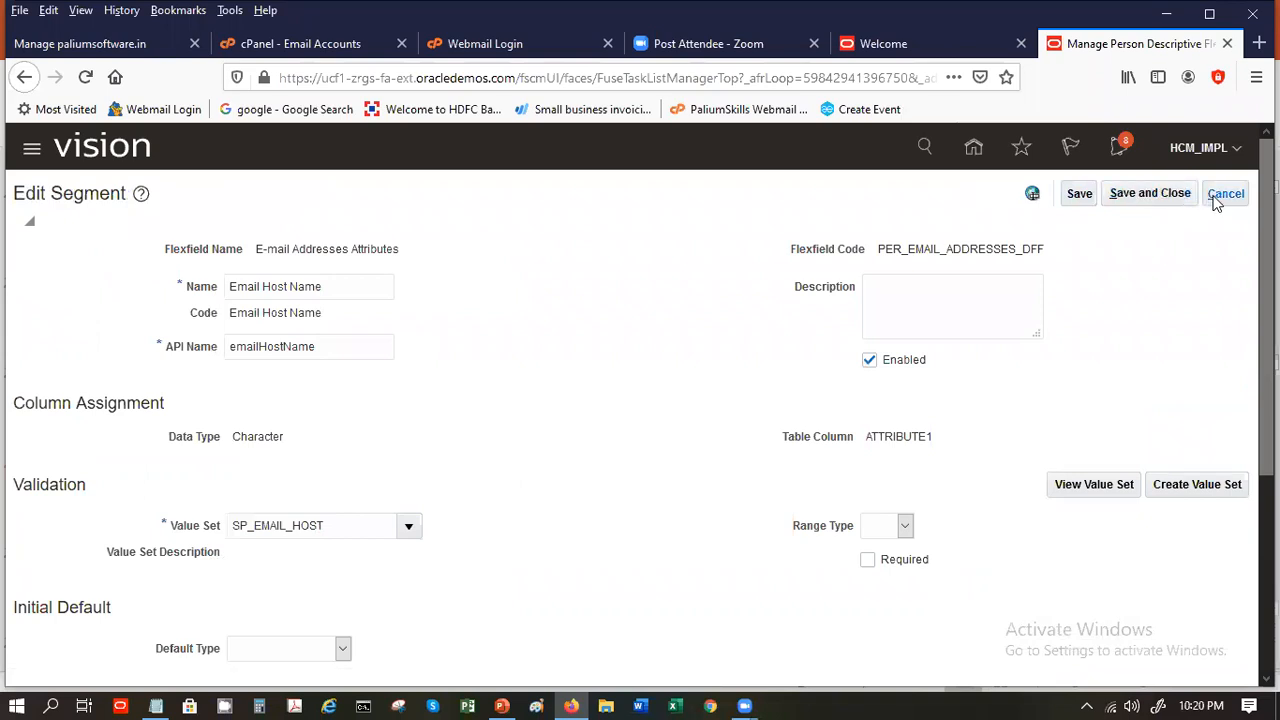
click(1120, 200)
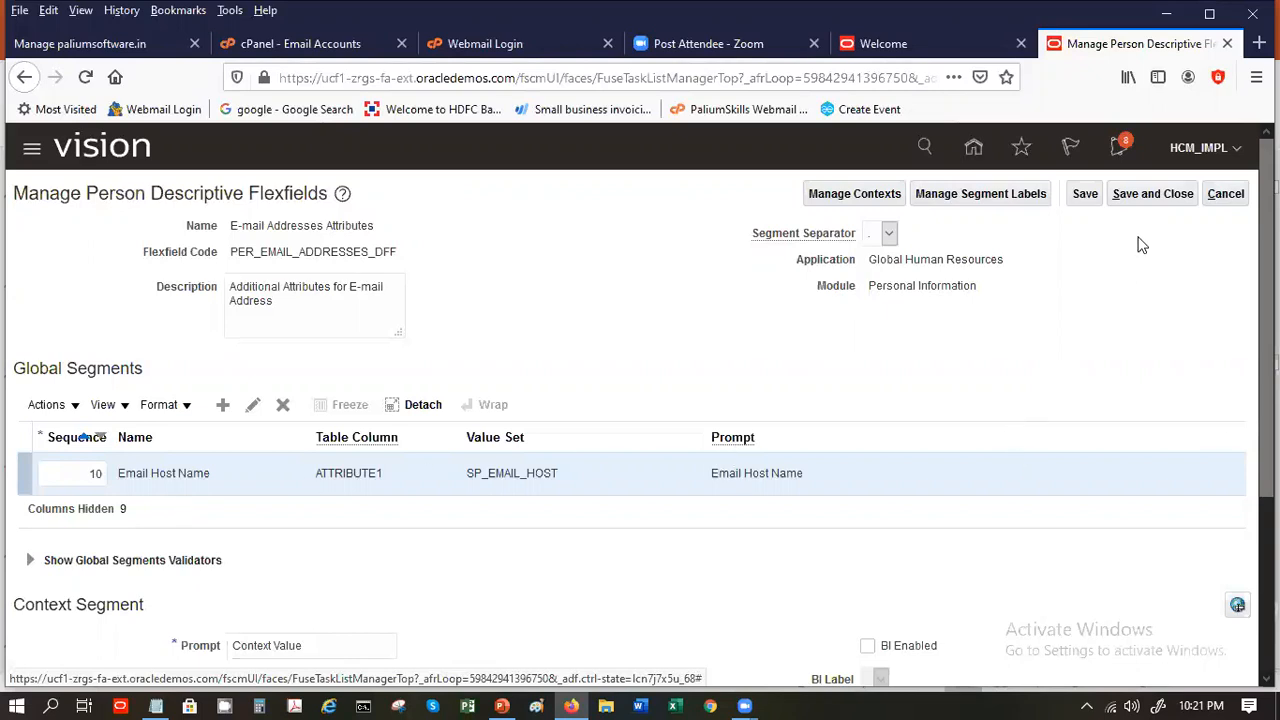
click(1136, 197)
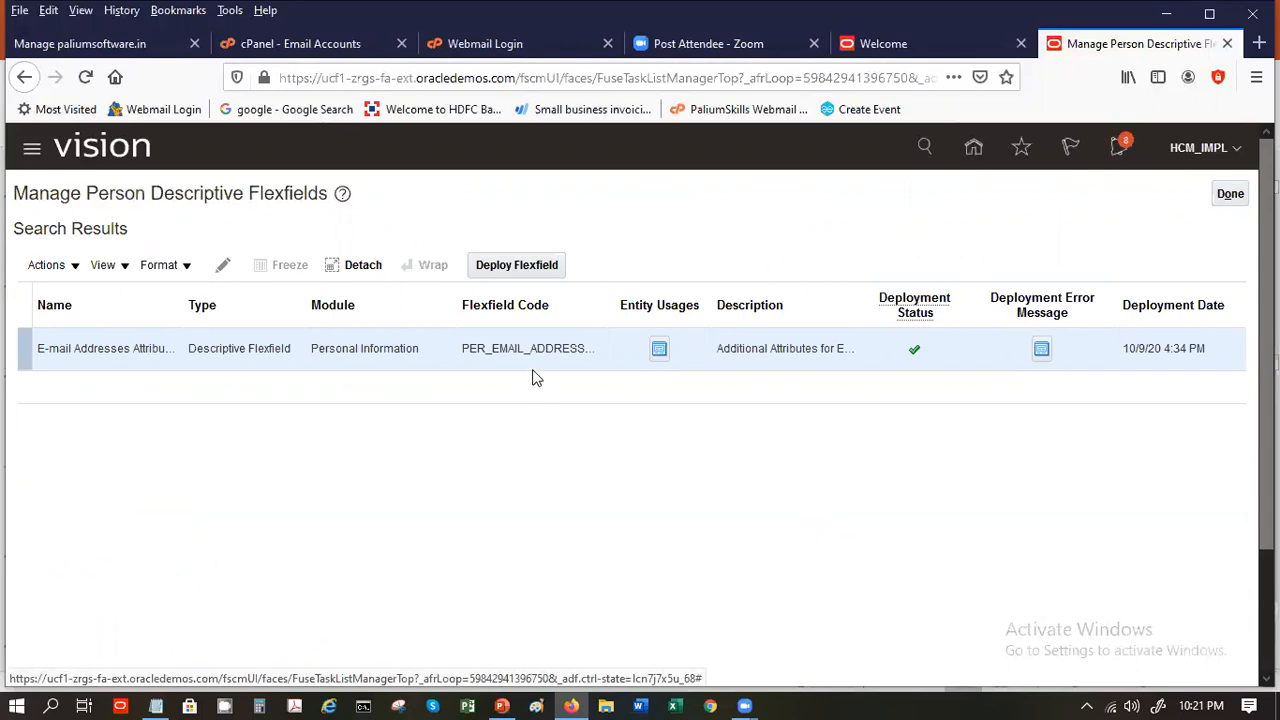
Deploy the PER_EMAIL_ADDRESSES_DFF flexfield, close Manage Person Descriptive Flexfields and return to the home page
click(515, 268)
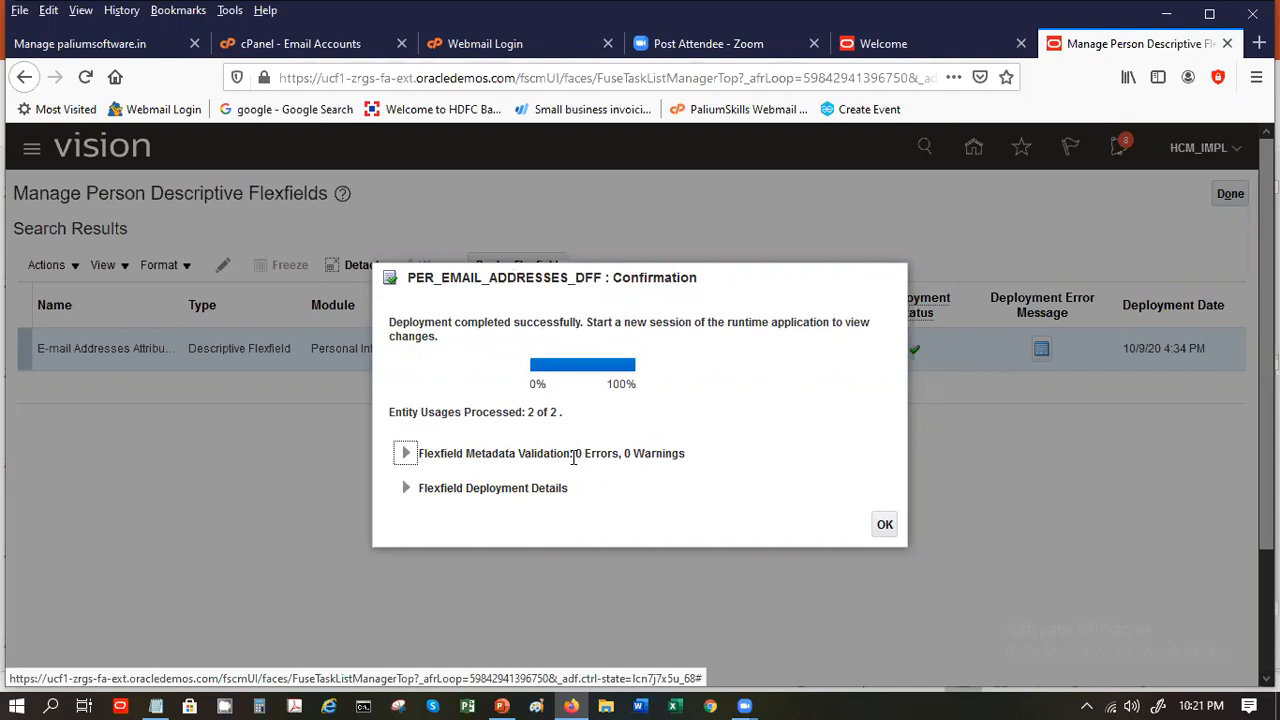
click(885, 526)
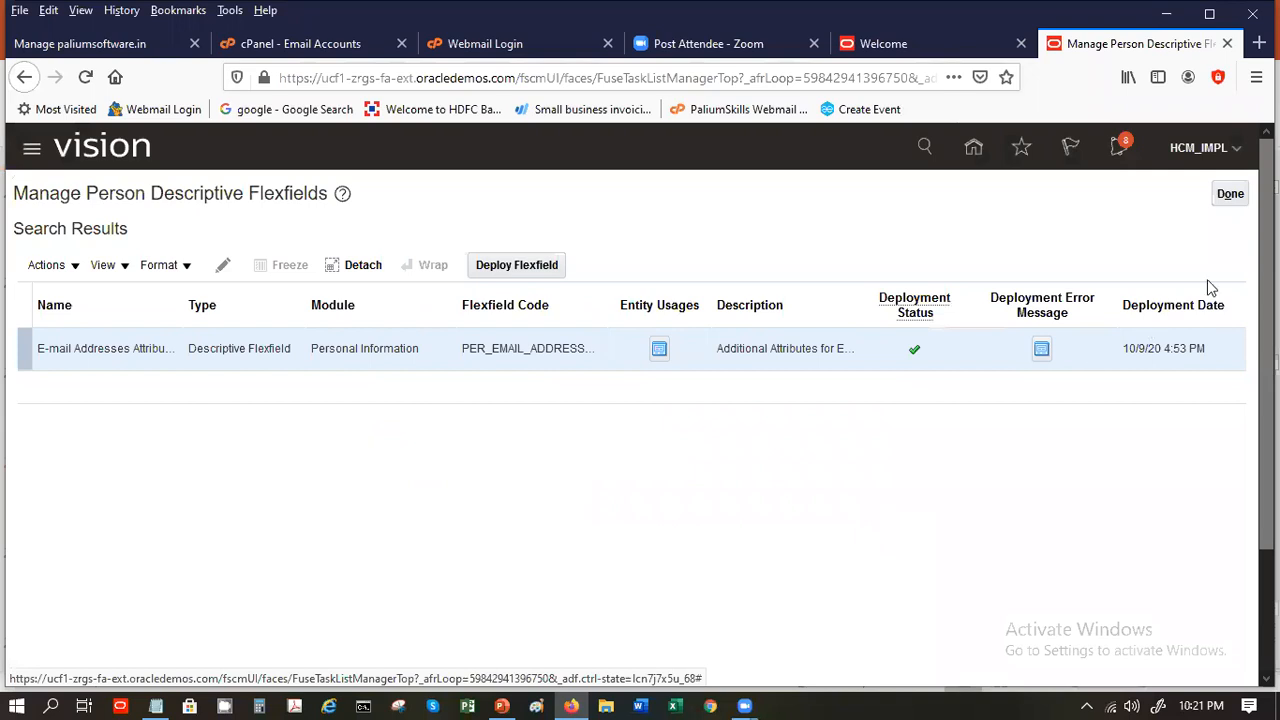
click(1233, 194)
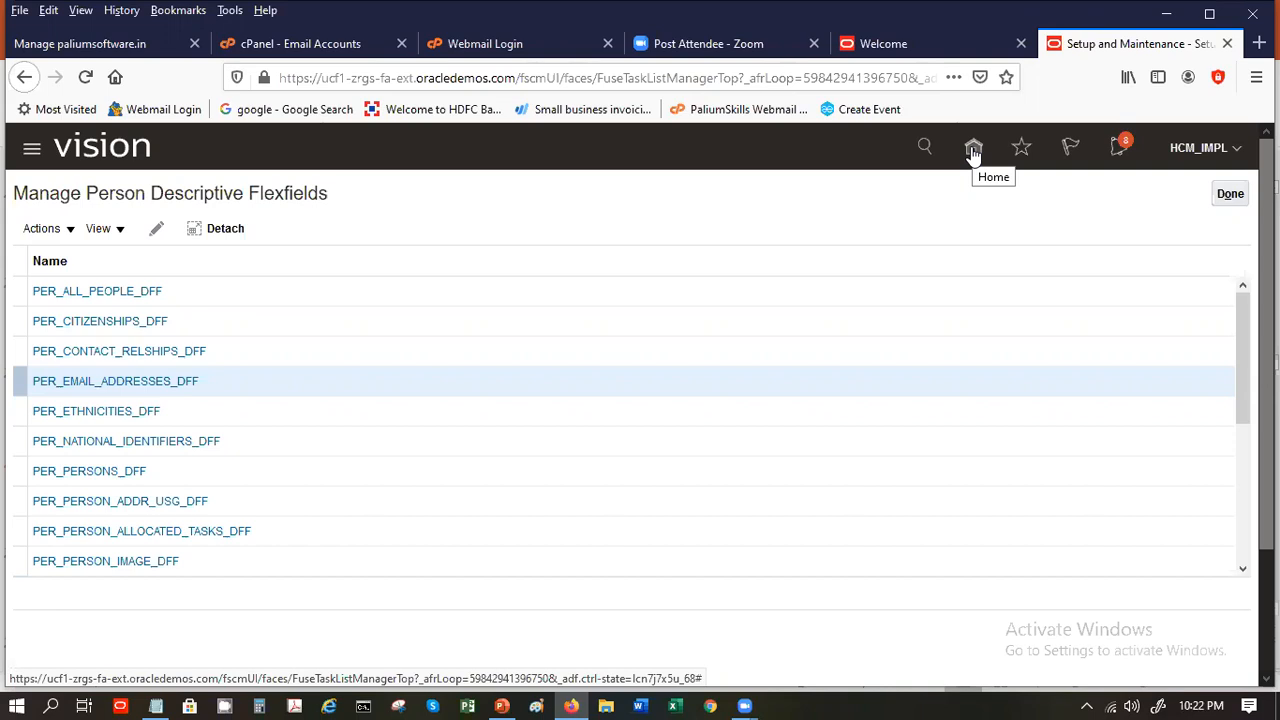
click(973, 150)
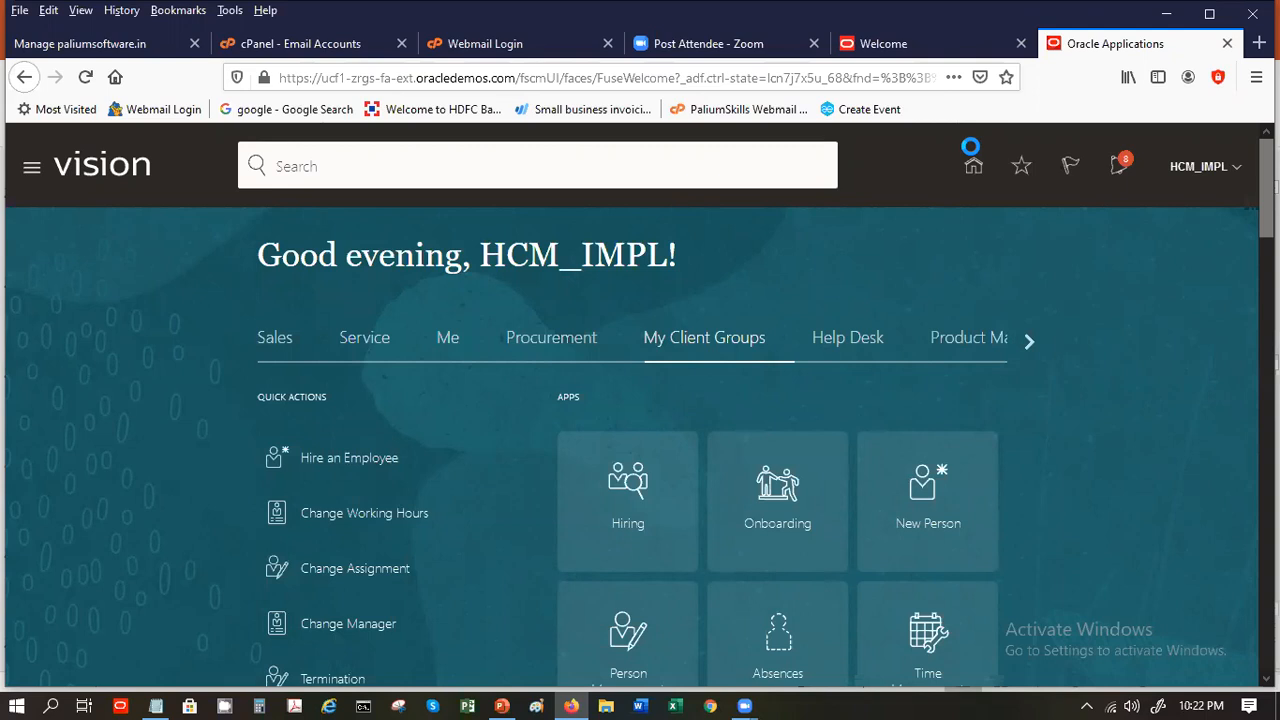
Switch to the PowerPoint presentation, review the Key Flexfields and Descriptive Flexfields slides, and return to the Oracle browser window
click(505, 703)
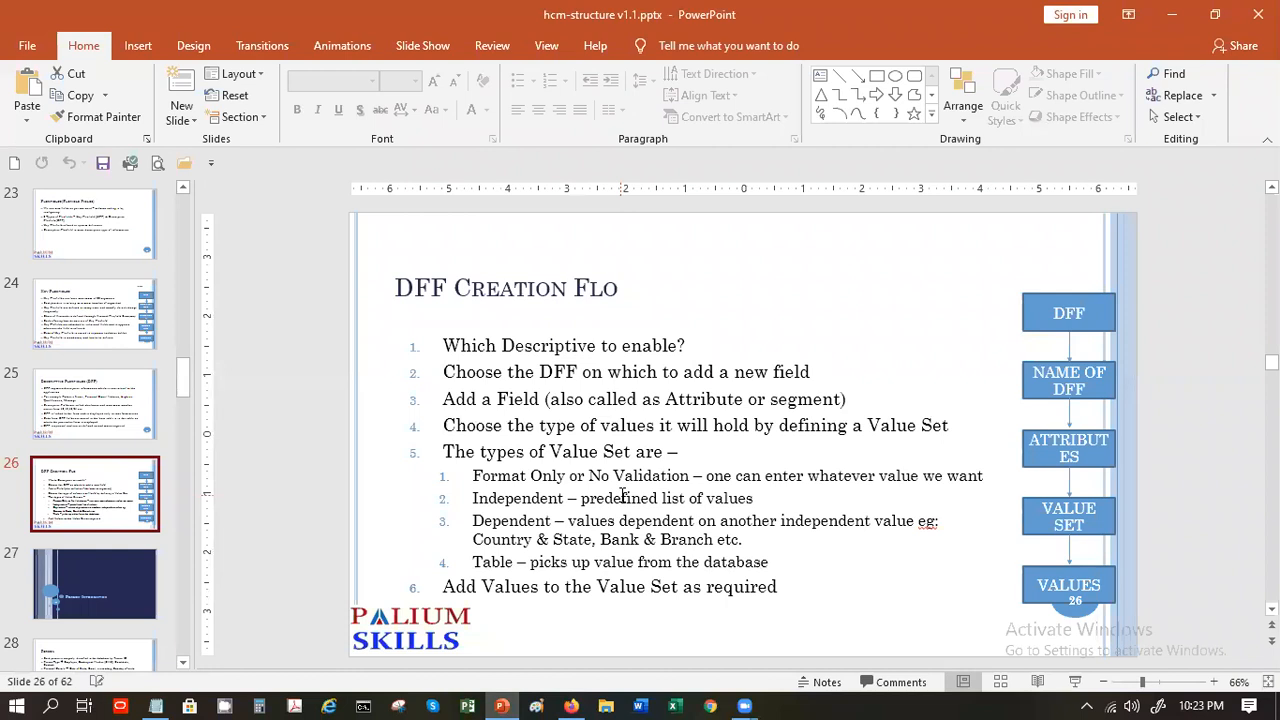
key(Page_Up)
key(Page_Up)
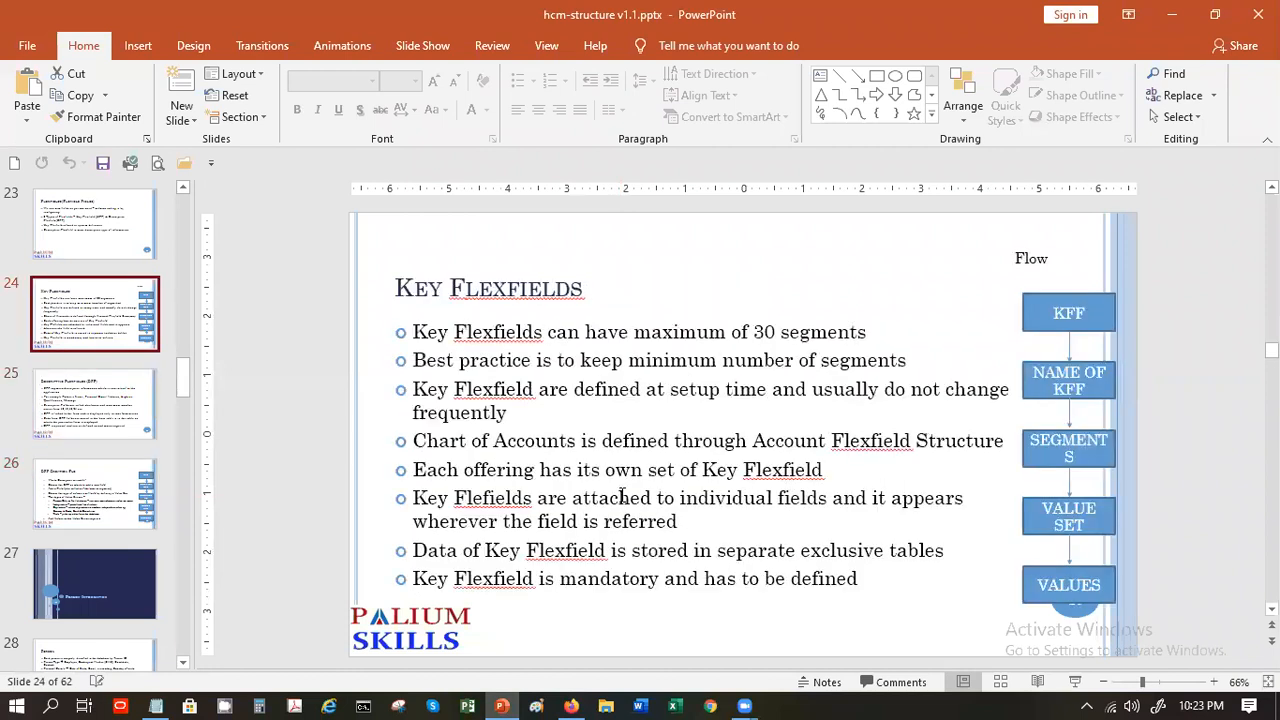
key(Page_Down)
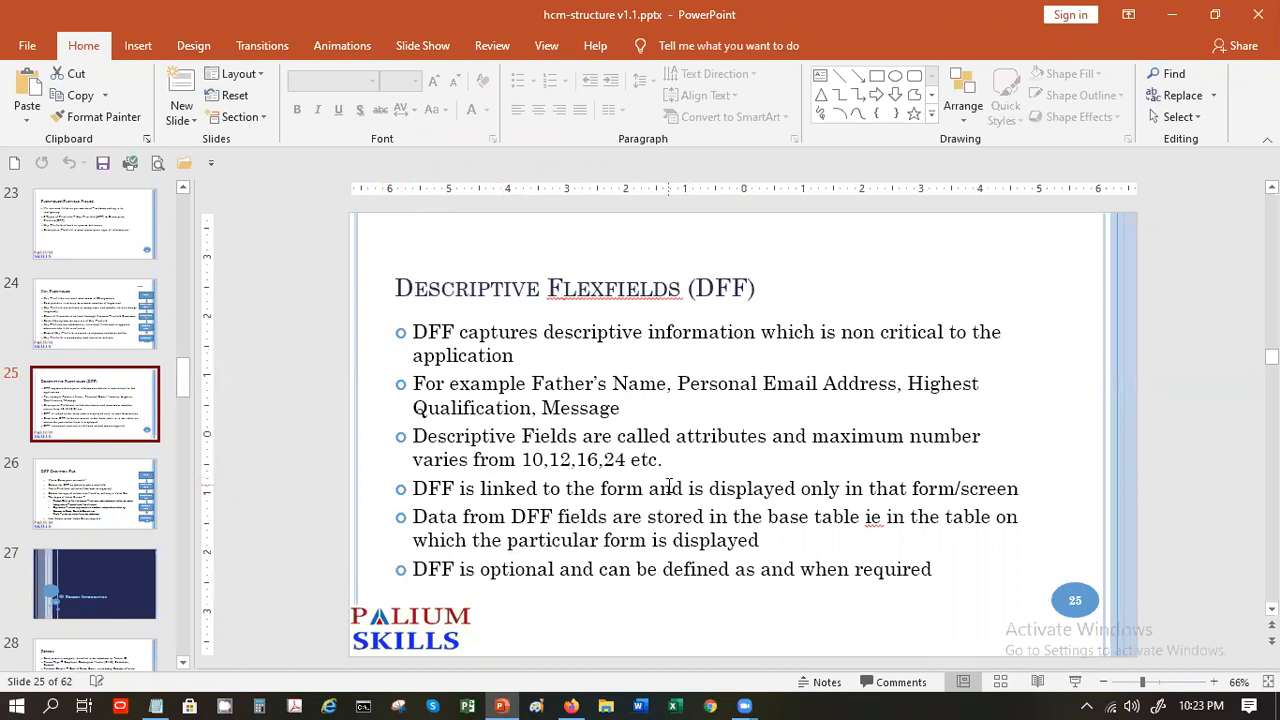
click(502, 704)
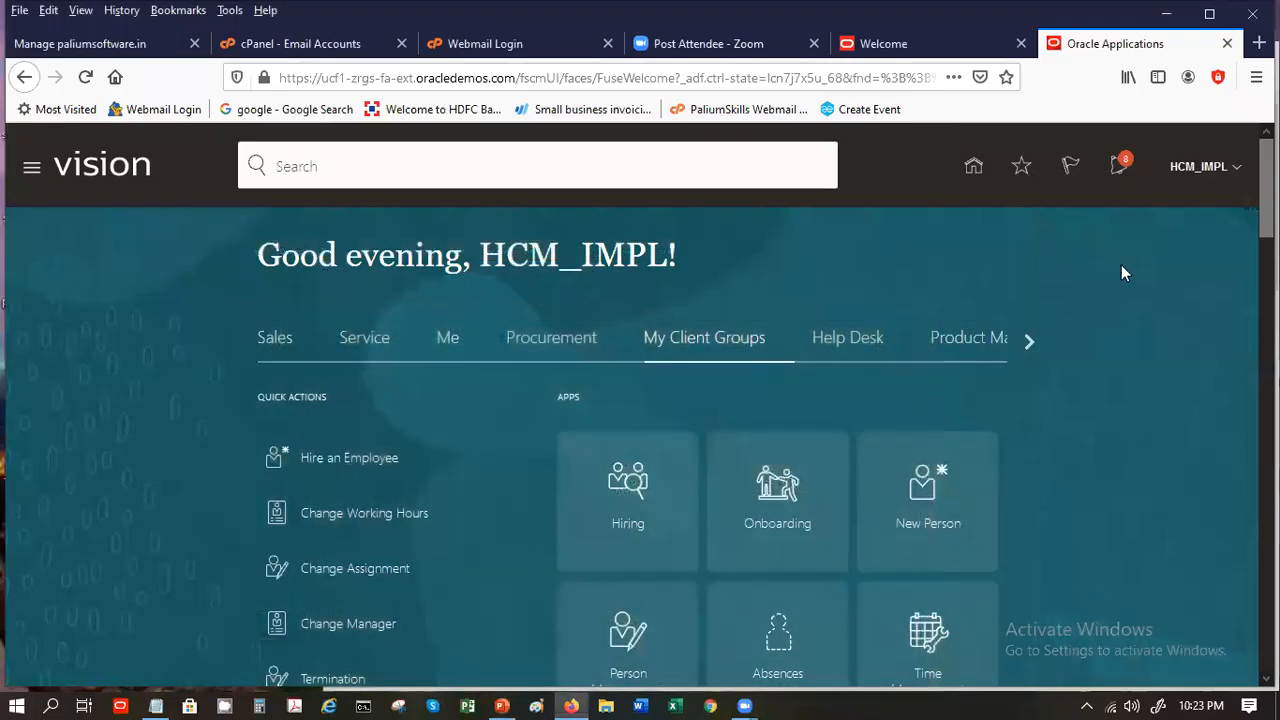
Go to Setup and Maintenance, search the tasks for "lookup" and open the general Manage Person Lookups task
click(1233, 167)
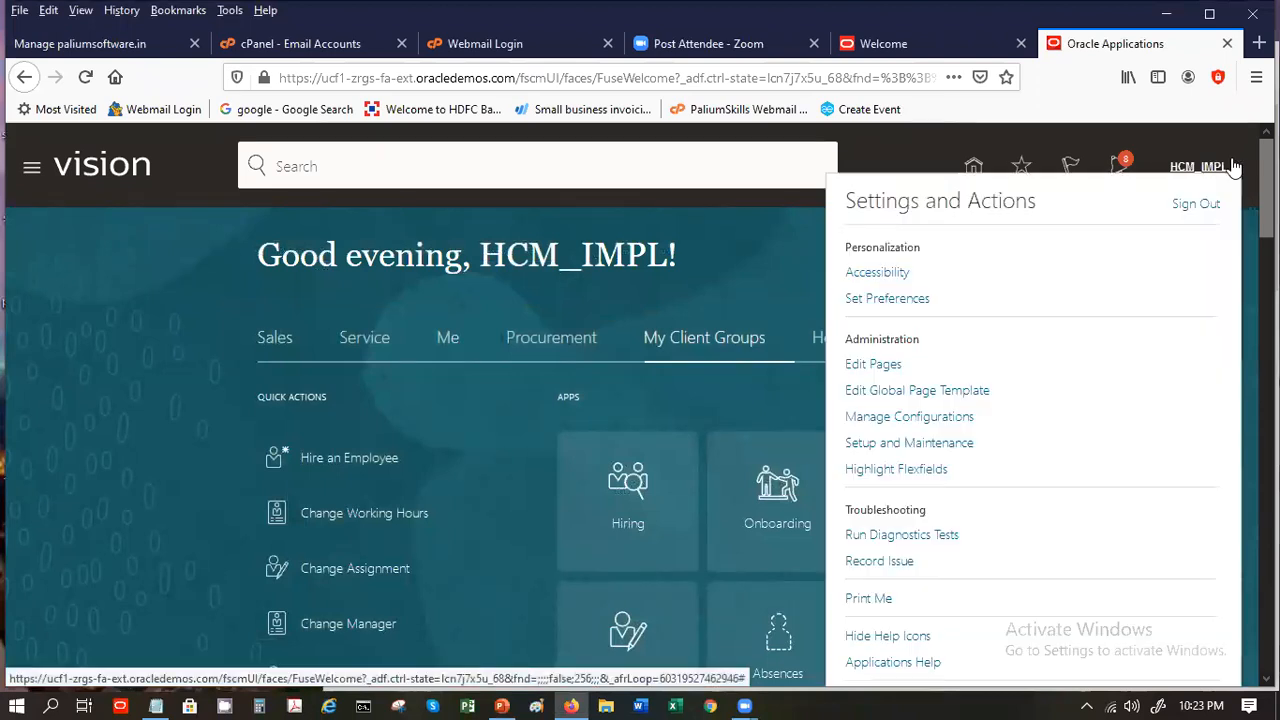
click(885, 445)
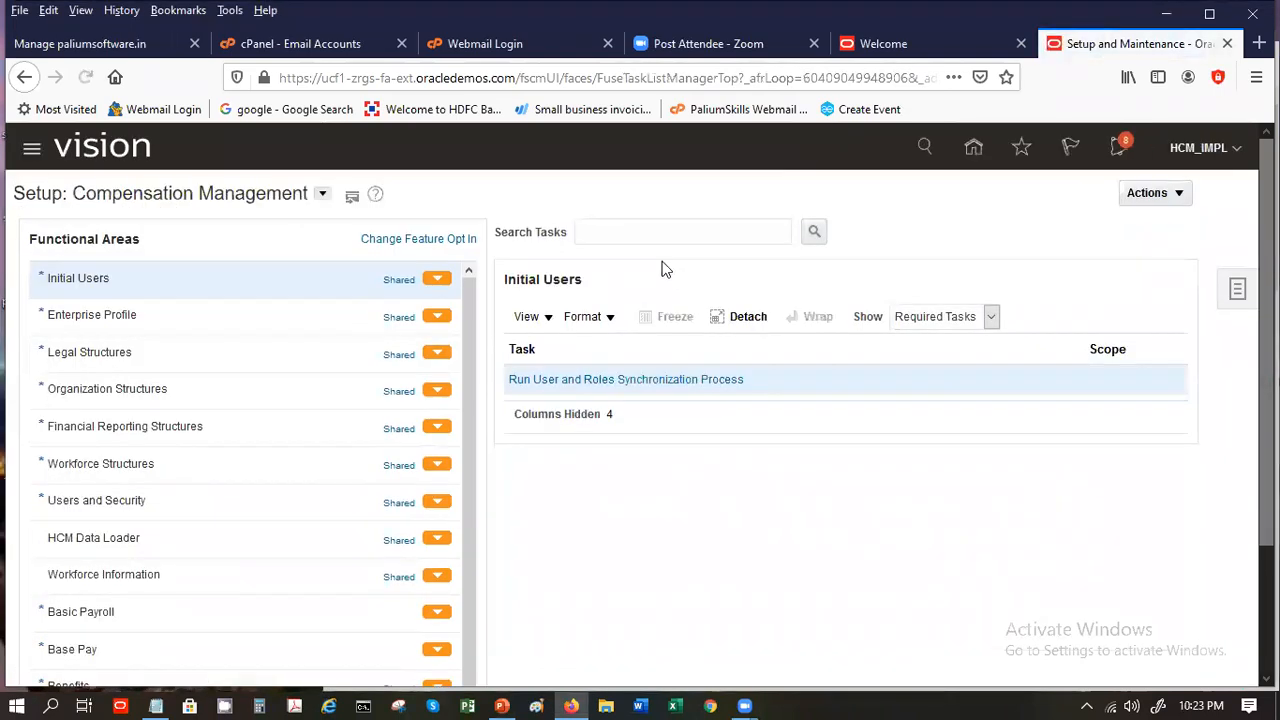
text(lookup)
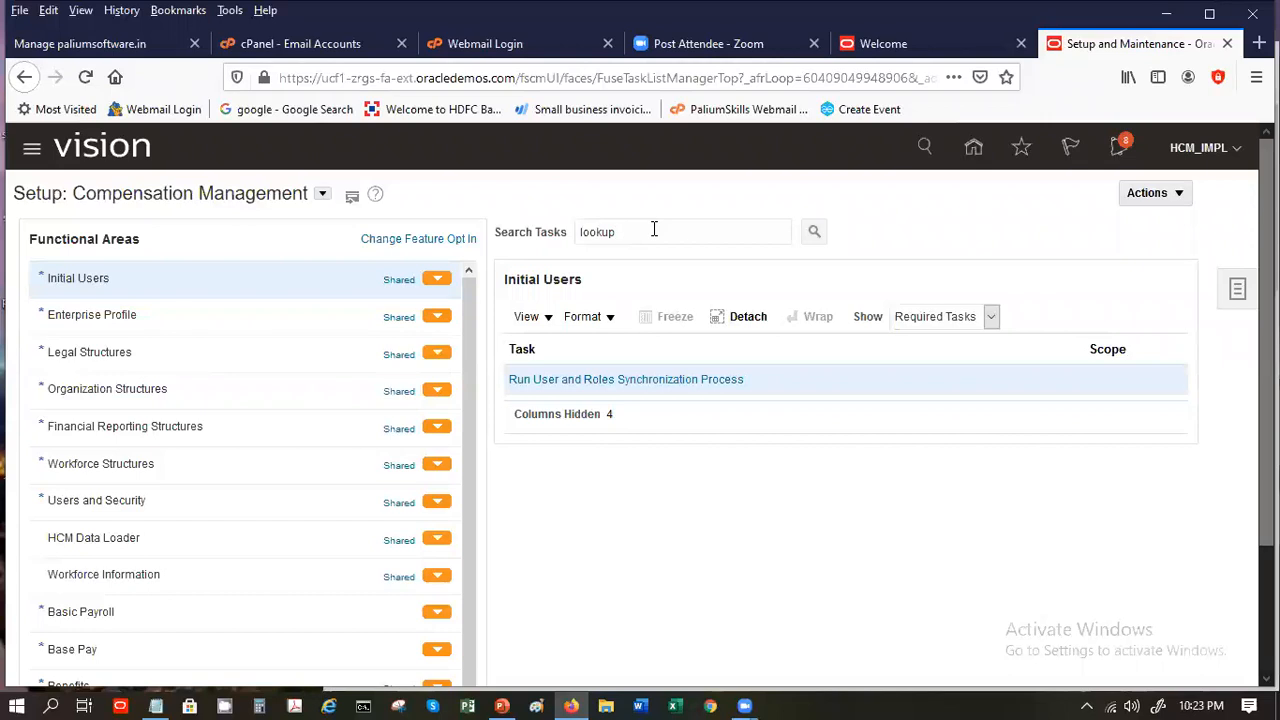
key(Return)
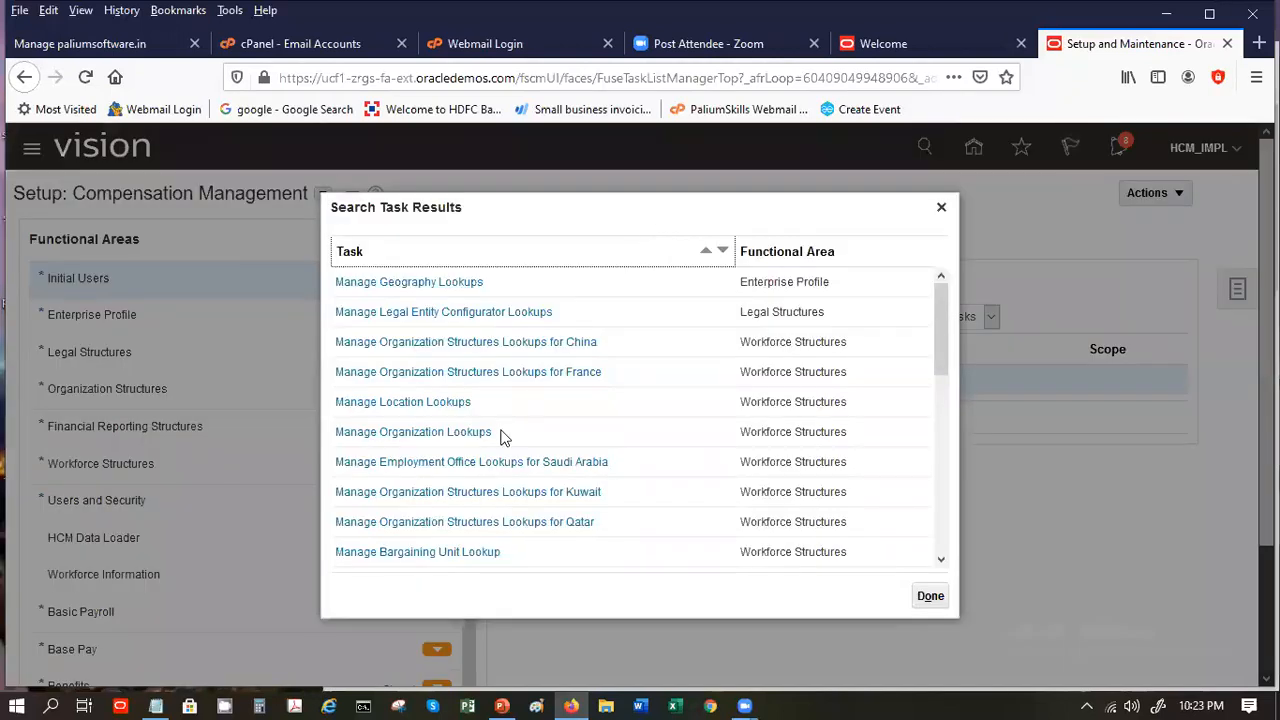
drag(943, 332, 952, 450)
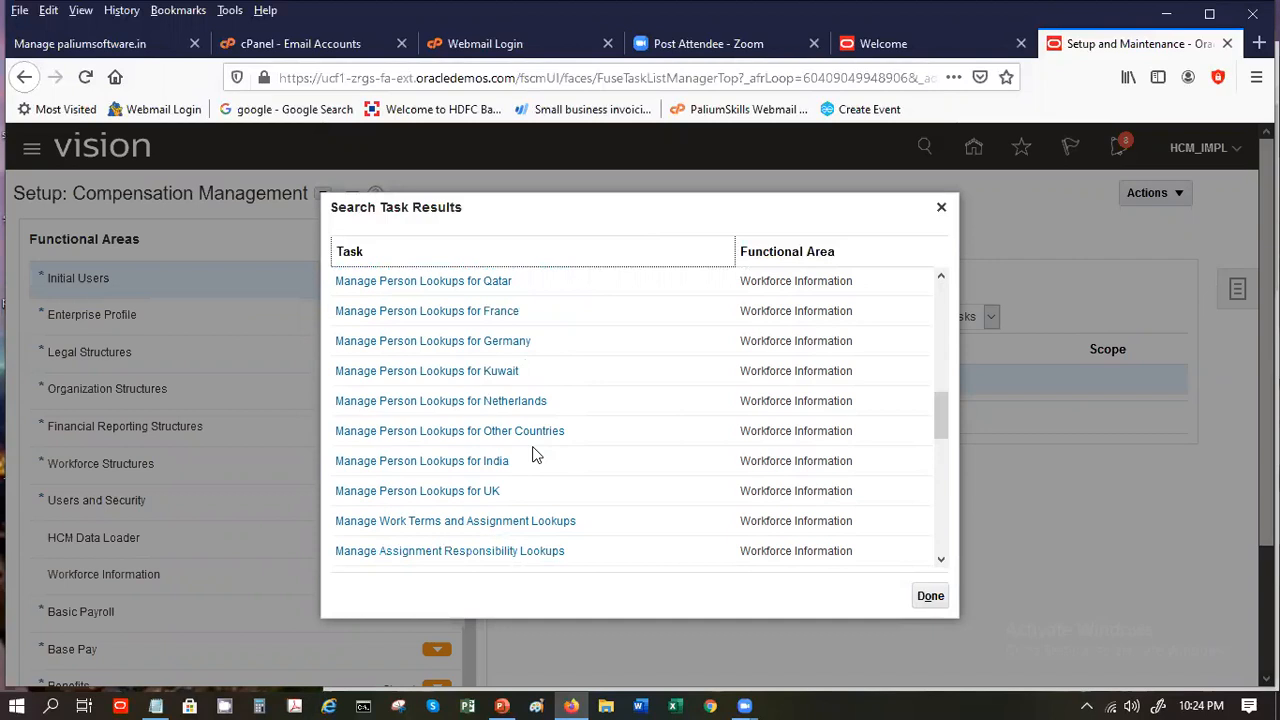
drag(934, 423, 922, 388)
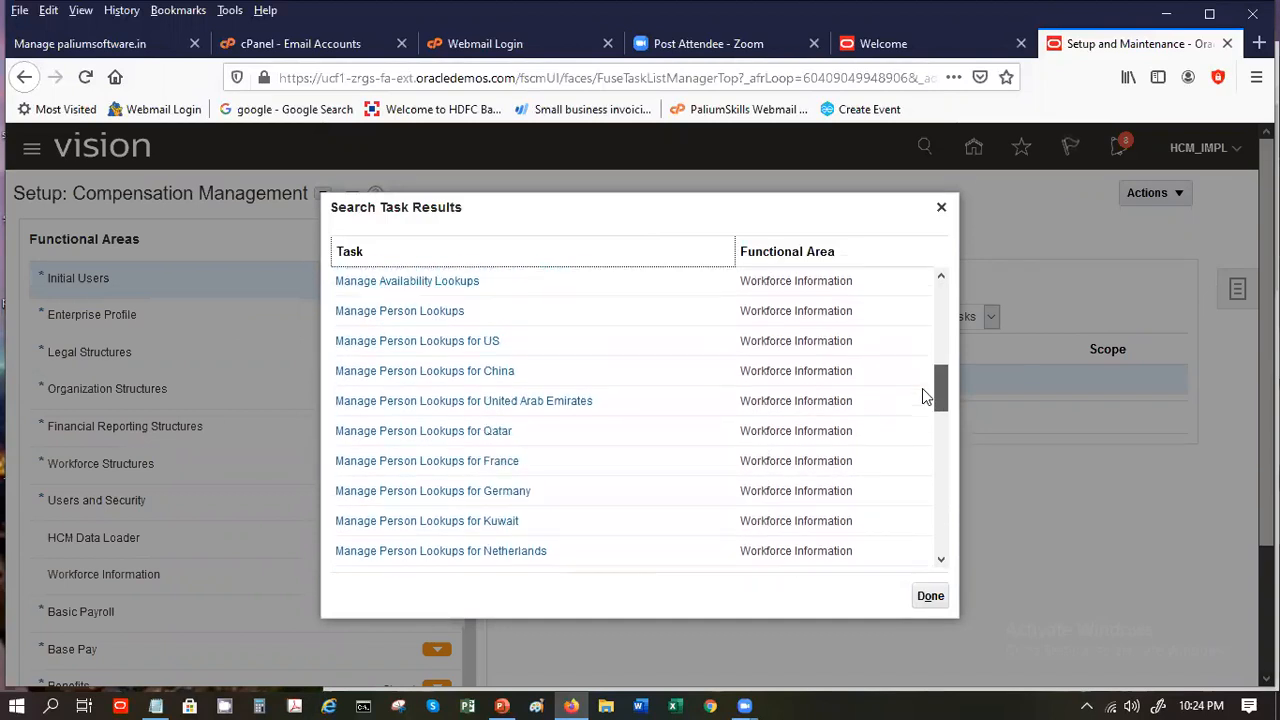
click(400, 312)
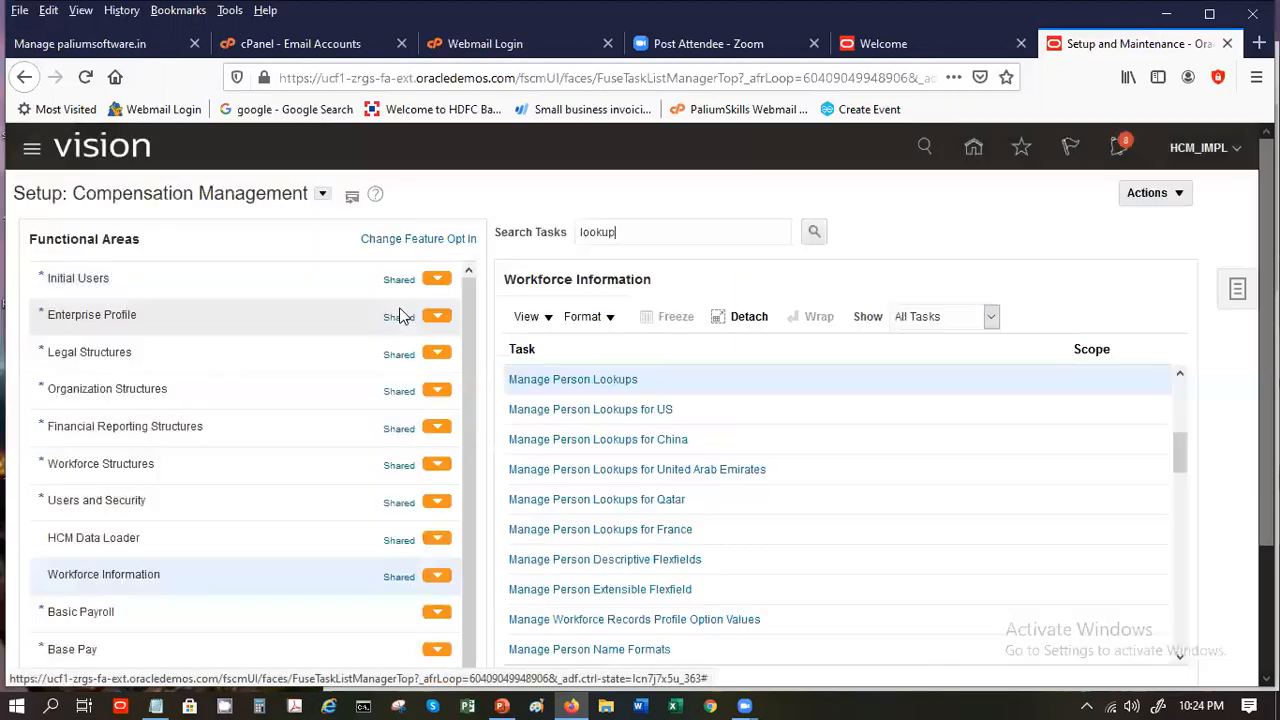
click(575, 382)
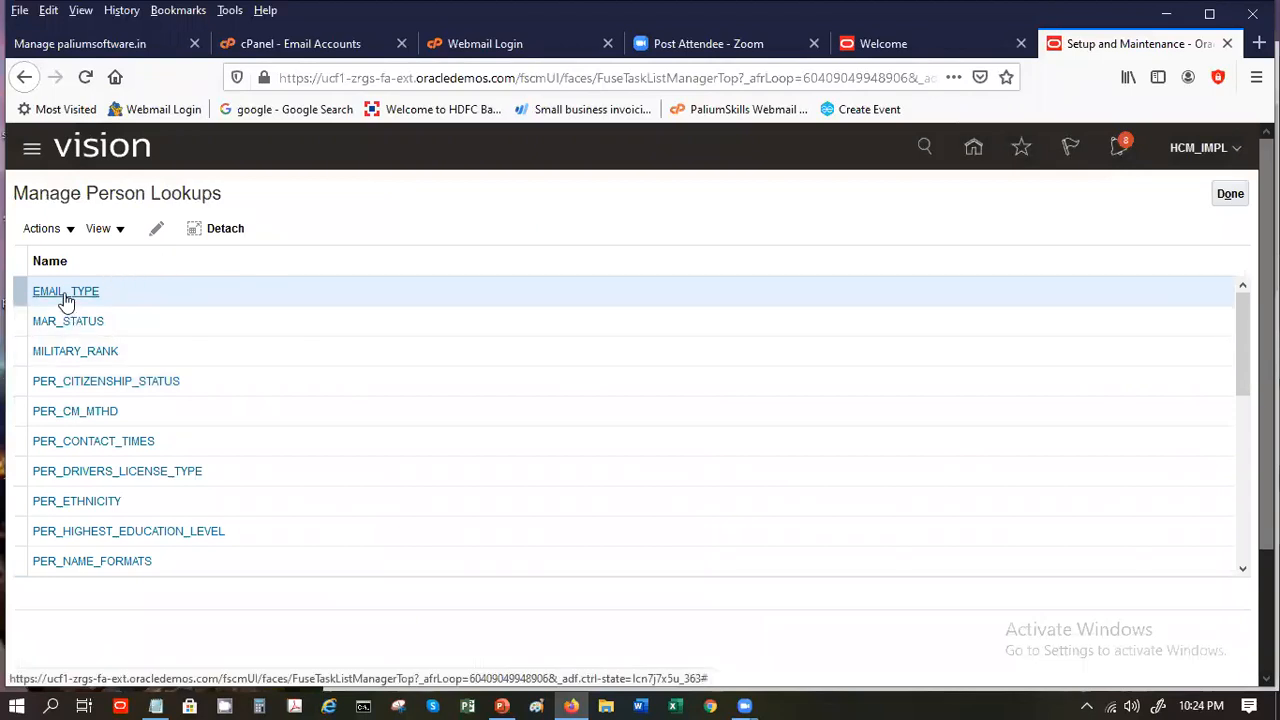
Open the EMAIL_TYPE lookup type for editing and review its lookup codes, display sequences and meanings
click(158, 229)
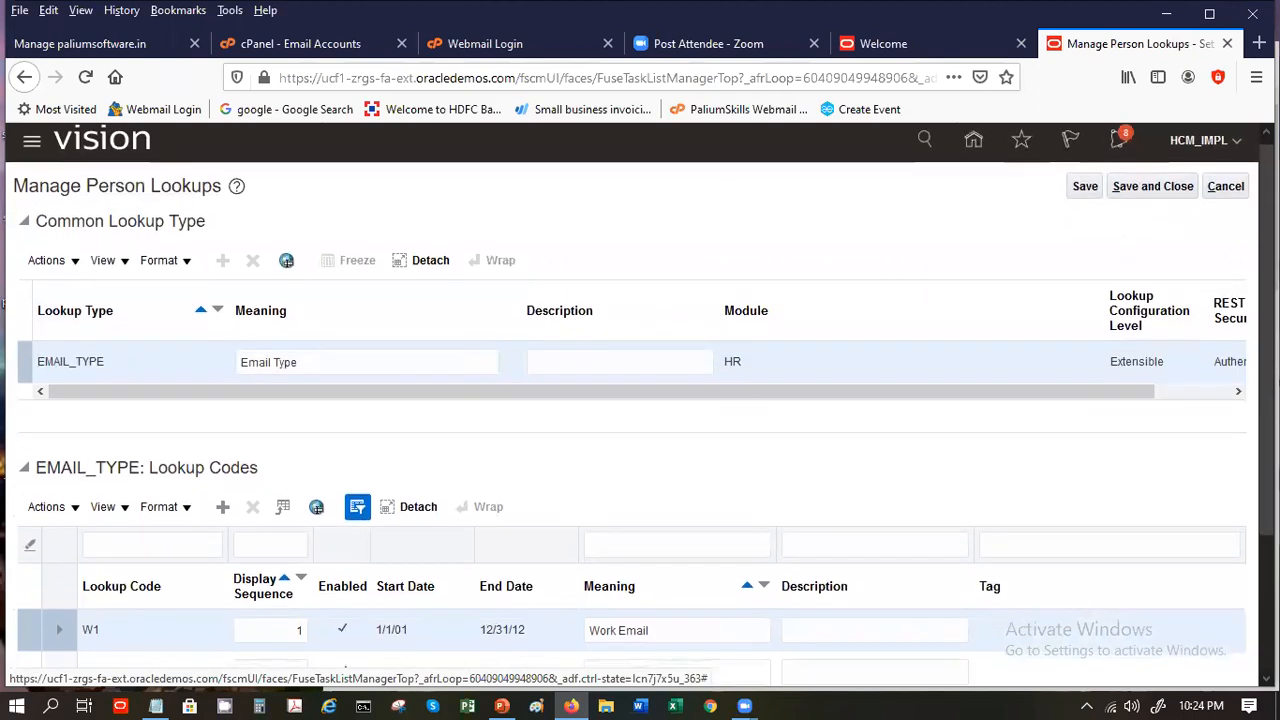
scroll(640, 400, down, 3)
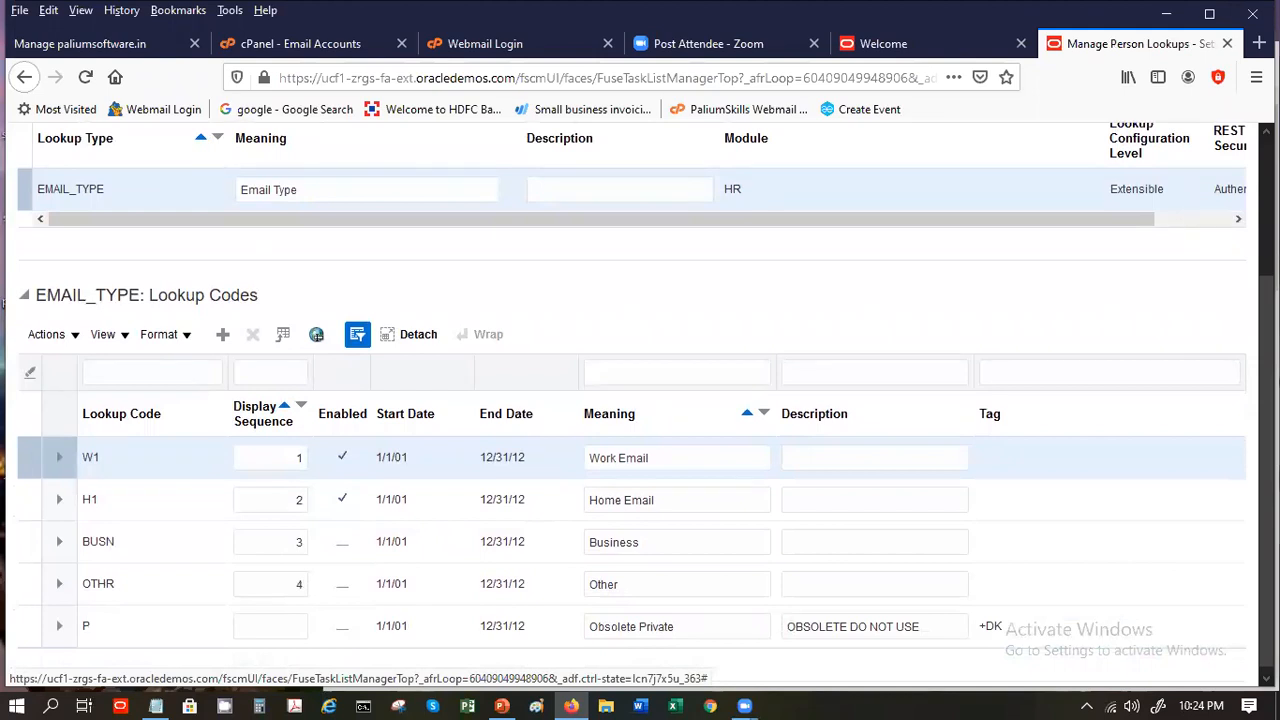
scroll(632, 400, up, 1)
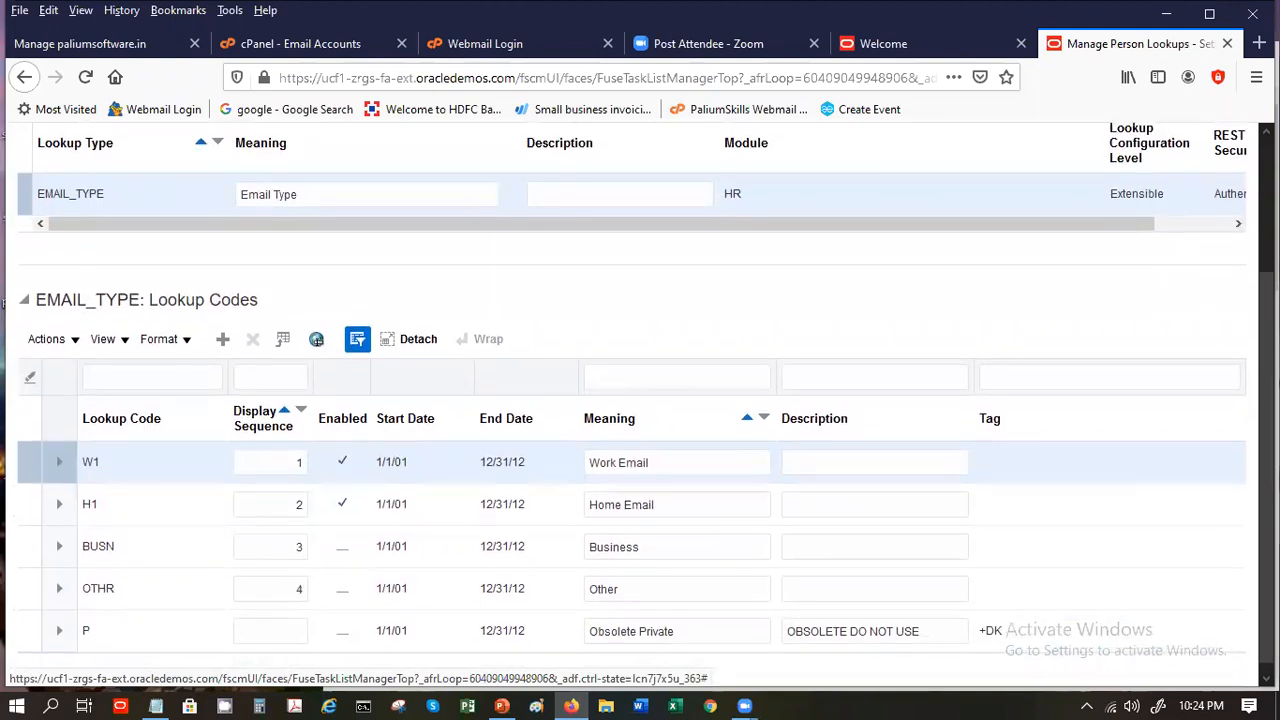
scroll(632, 400, up, 1)
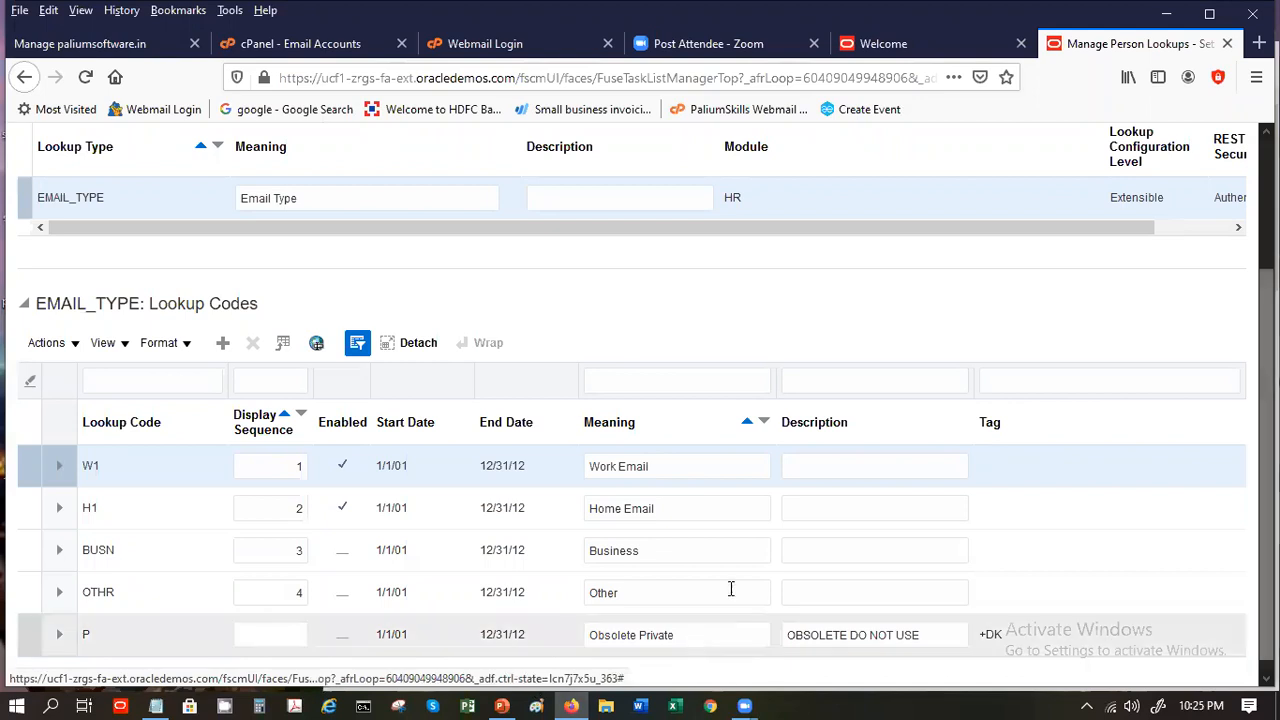
click(260, 549)
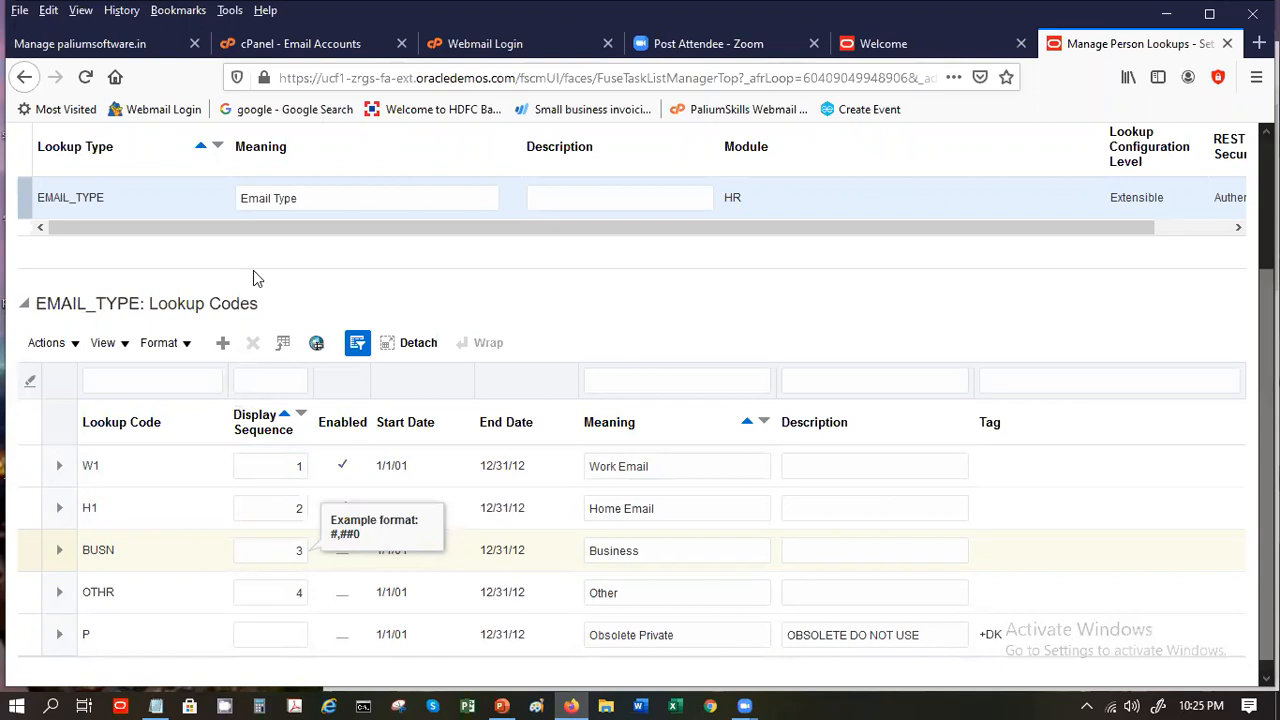
Add lookup code SP1 to EMAIL_TYPE with display sequence 6 and Weekend Email as meaning and description, and save and close it
click(219, 345)
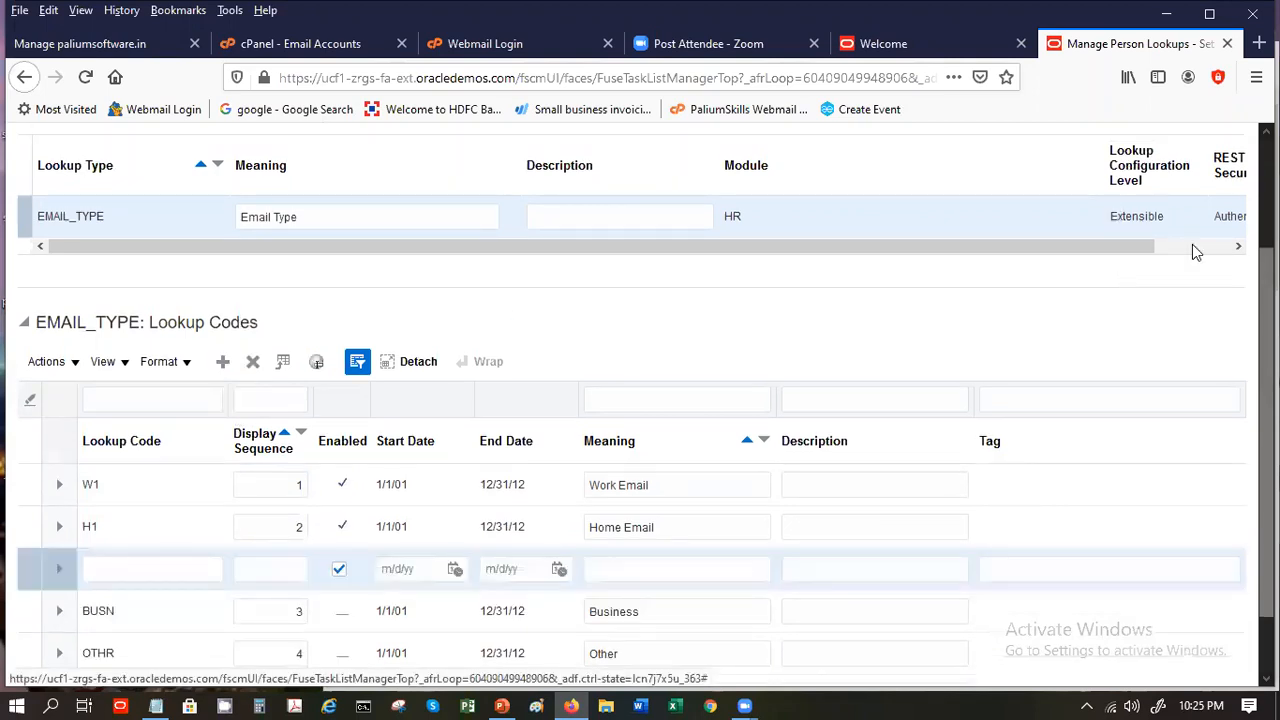
click(161, 567)
text(SP1)
key(Tab)
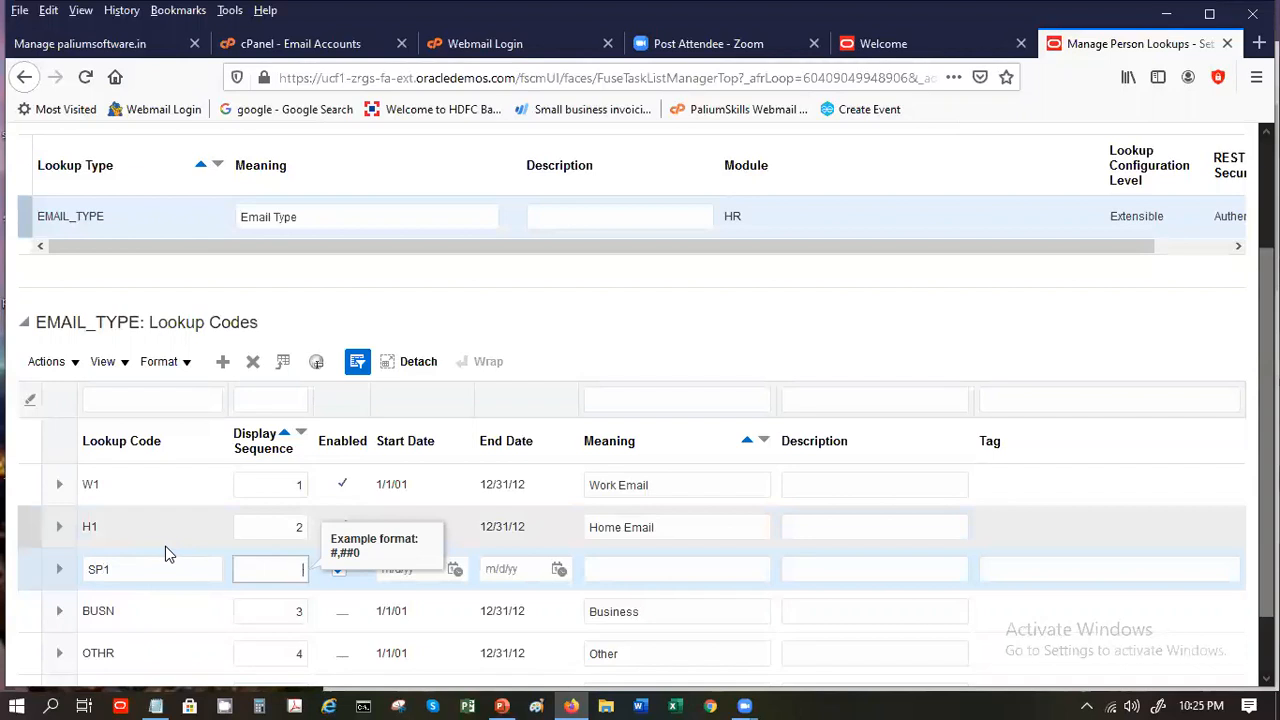
text(6)
key(Tab)
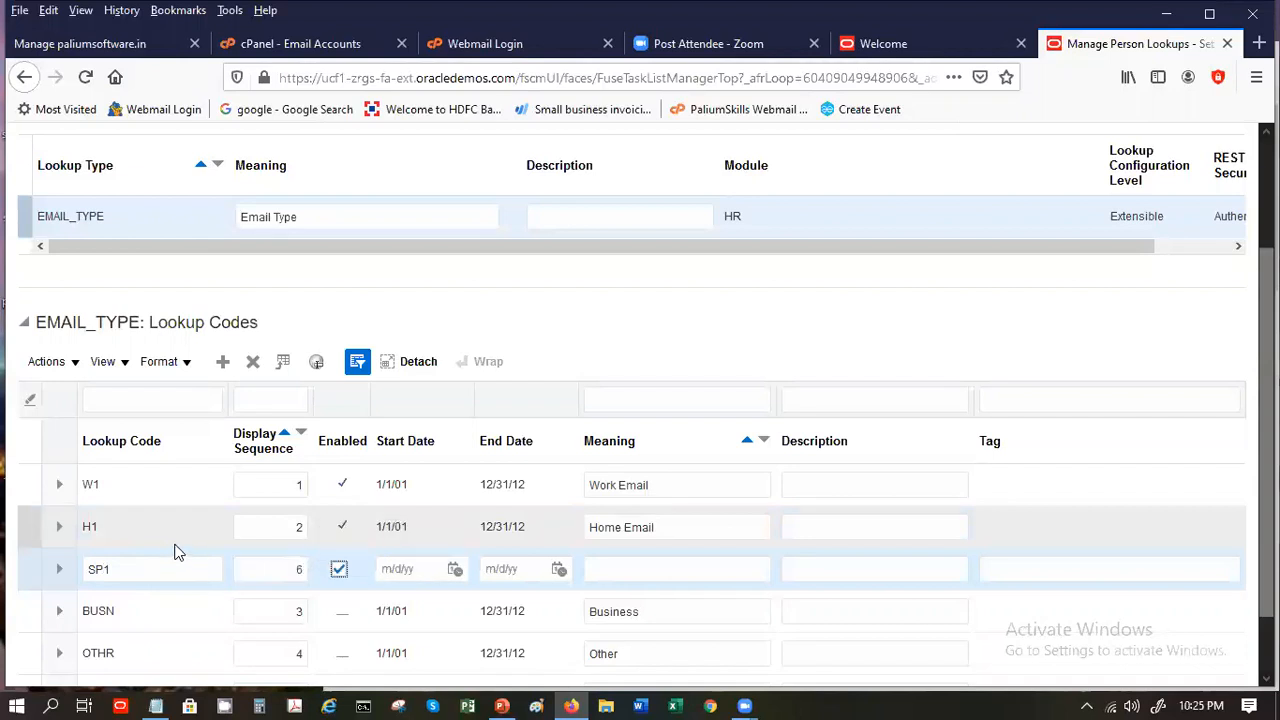
click(613, 572)
text(Weekend Email)
key(Tab)
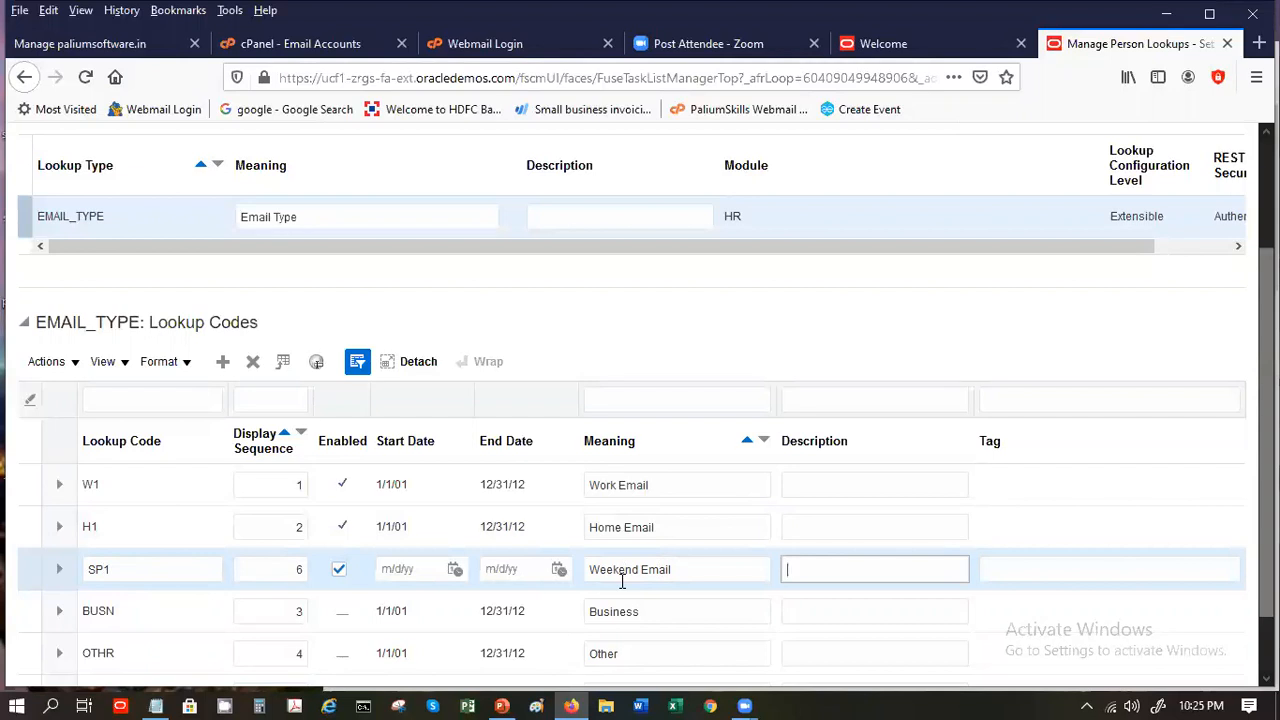
text(Weekend Email)
scroll(622, 582, up, 3)
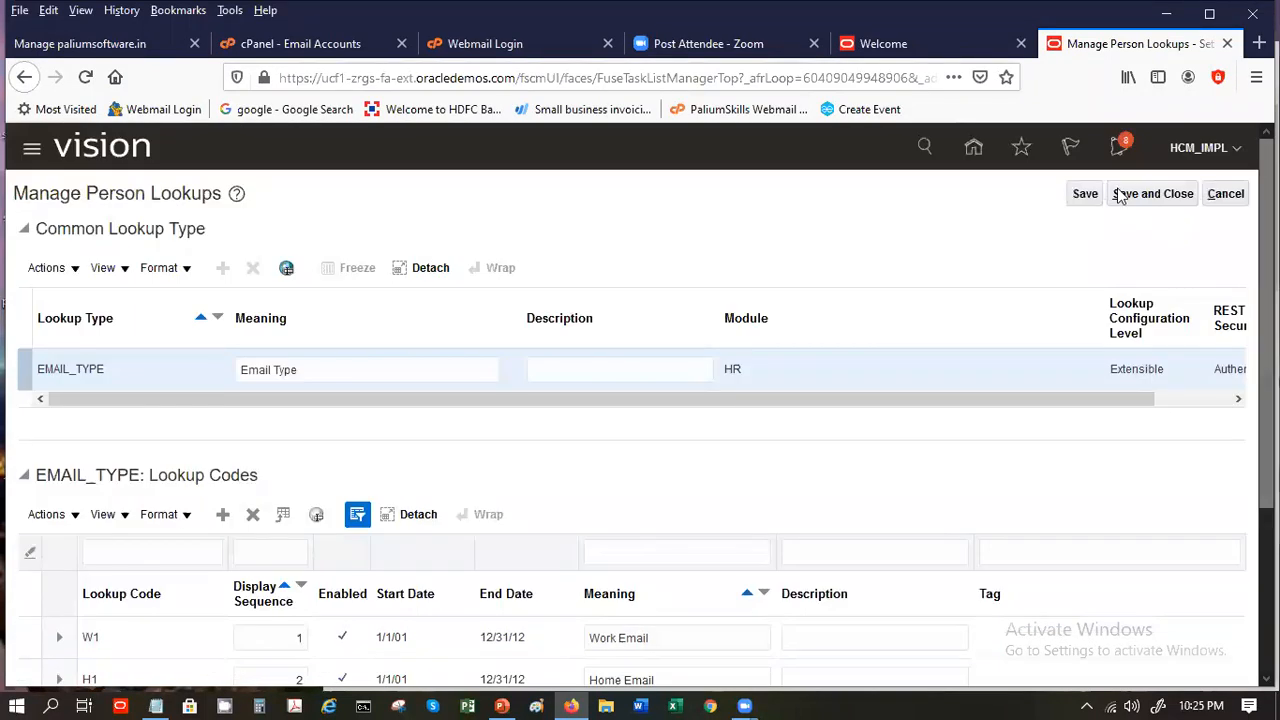
click(1170, 195)
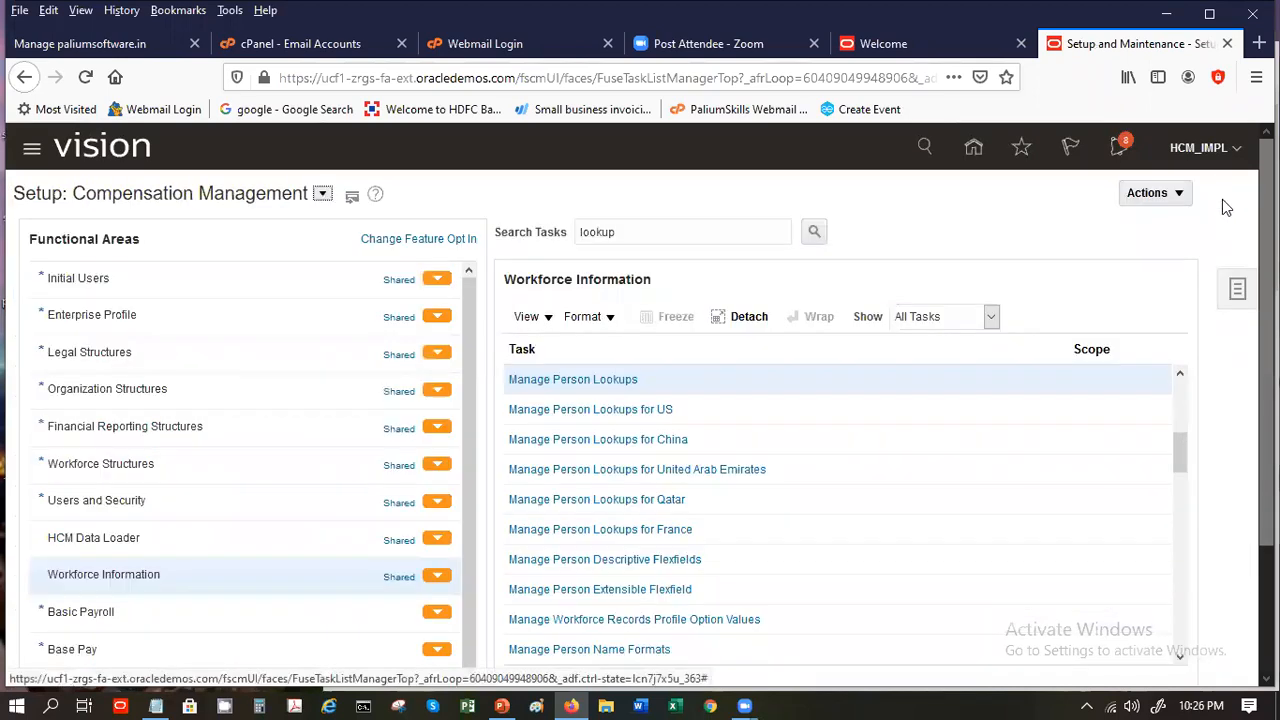
Return to the home page, open Person Management and search for the employee by person number
click(978, 148)
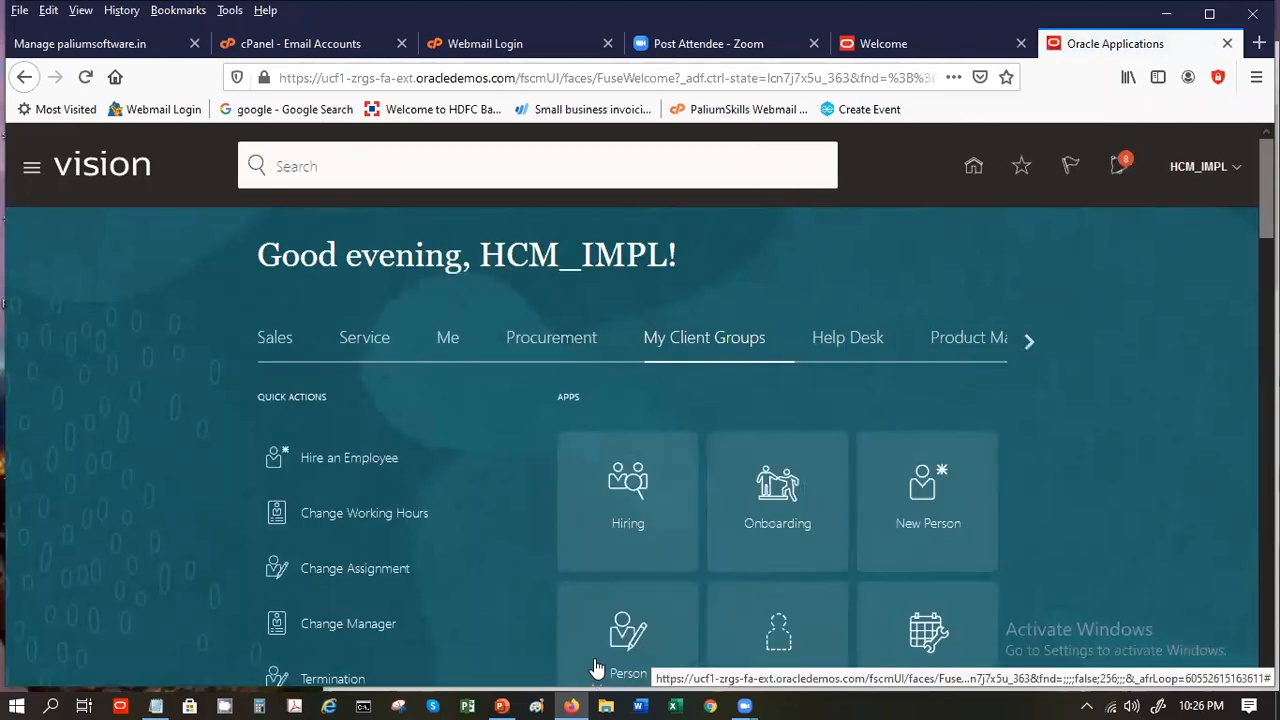
click(619, 648)
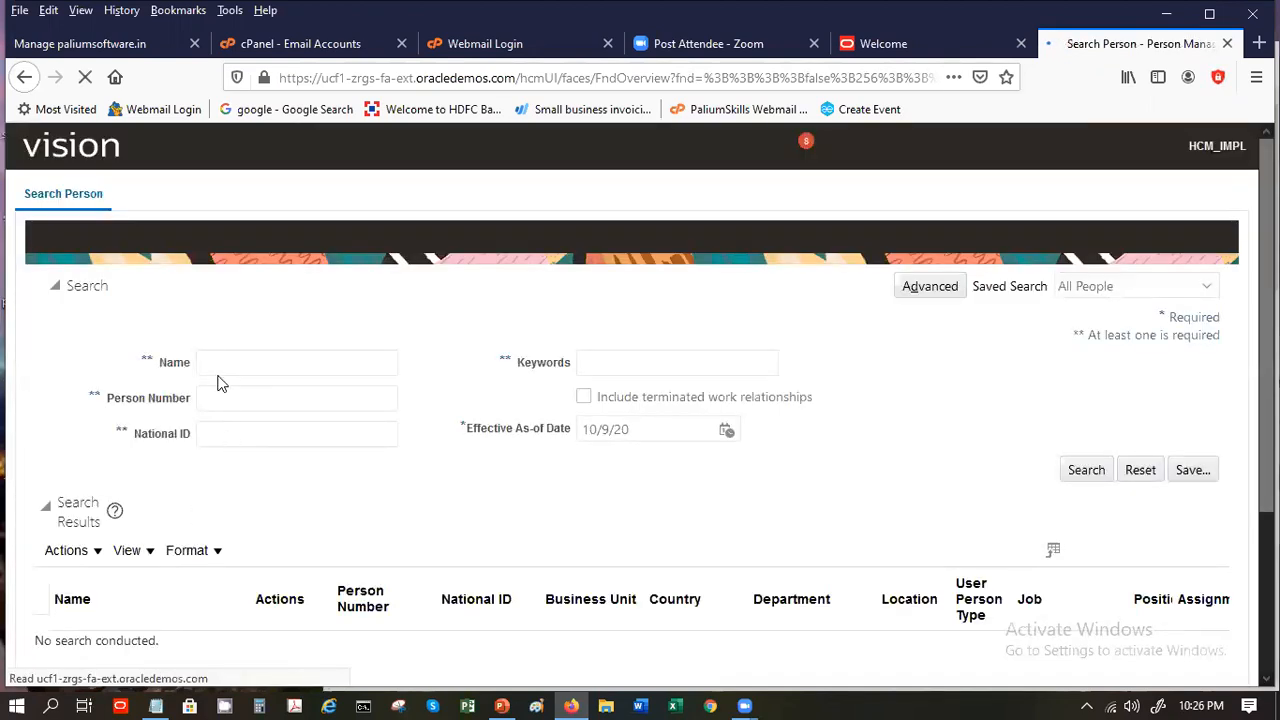
click(226, 442)
text(32)
key(Return)
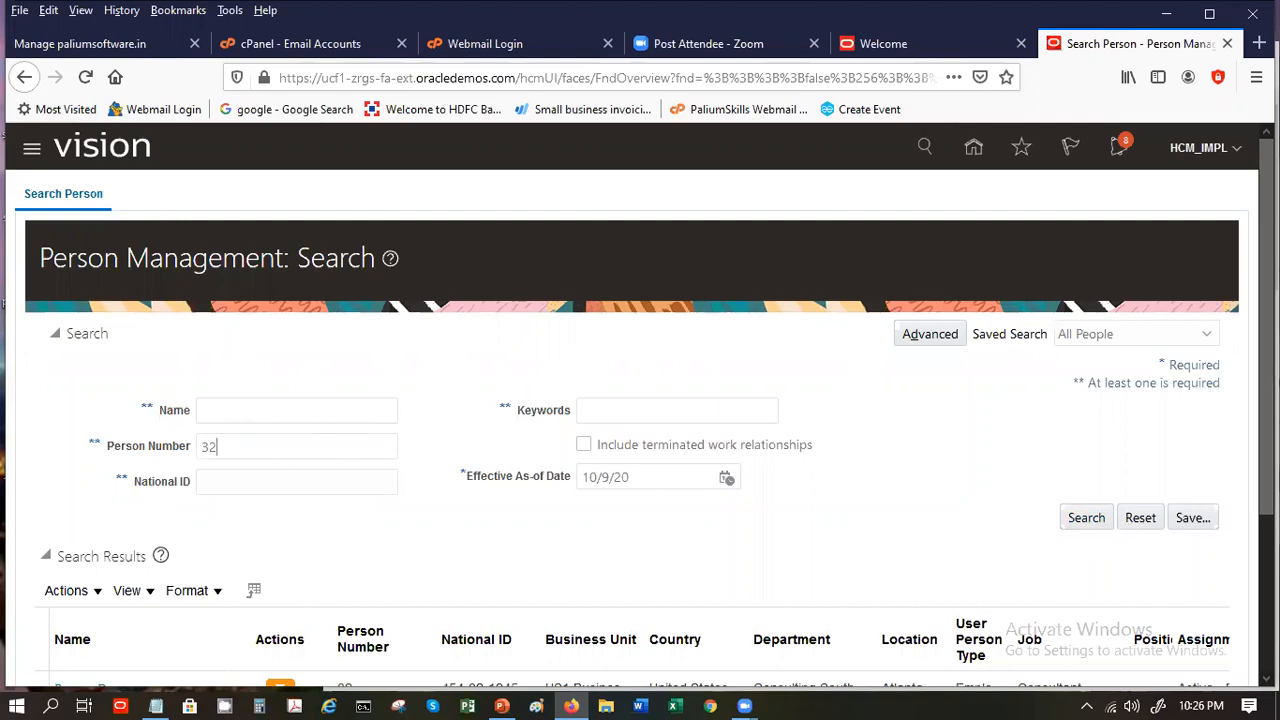
scroll(640, 400, down, 4)
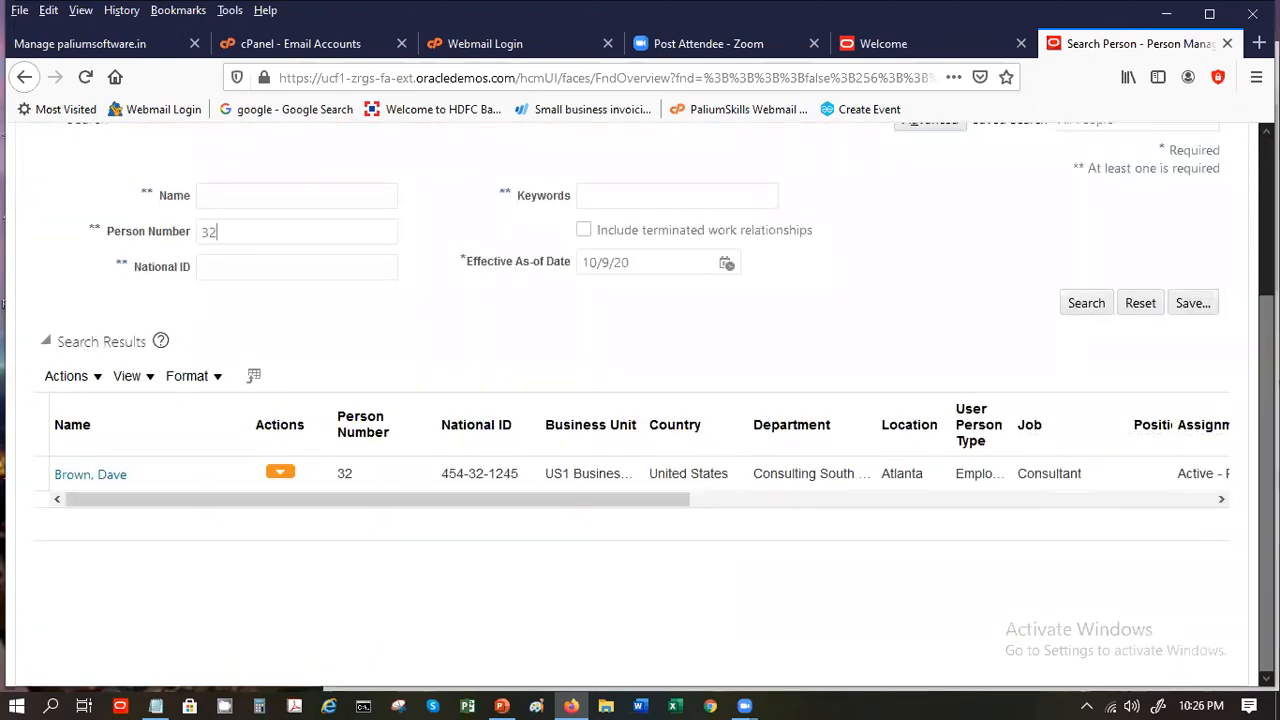
Open the found employee's Person page from the Personal and Employment actions
click(275, 478)
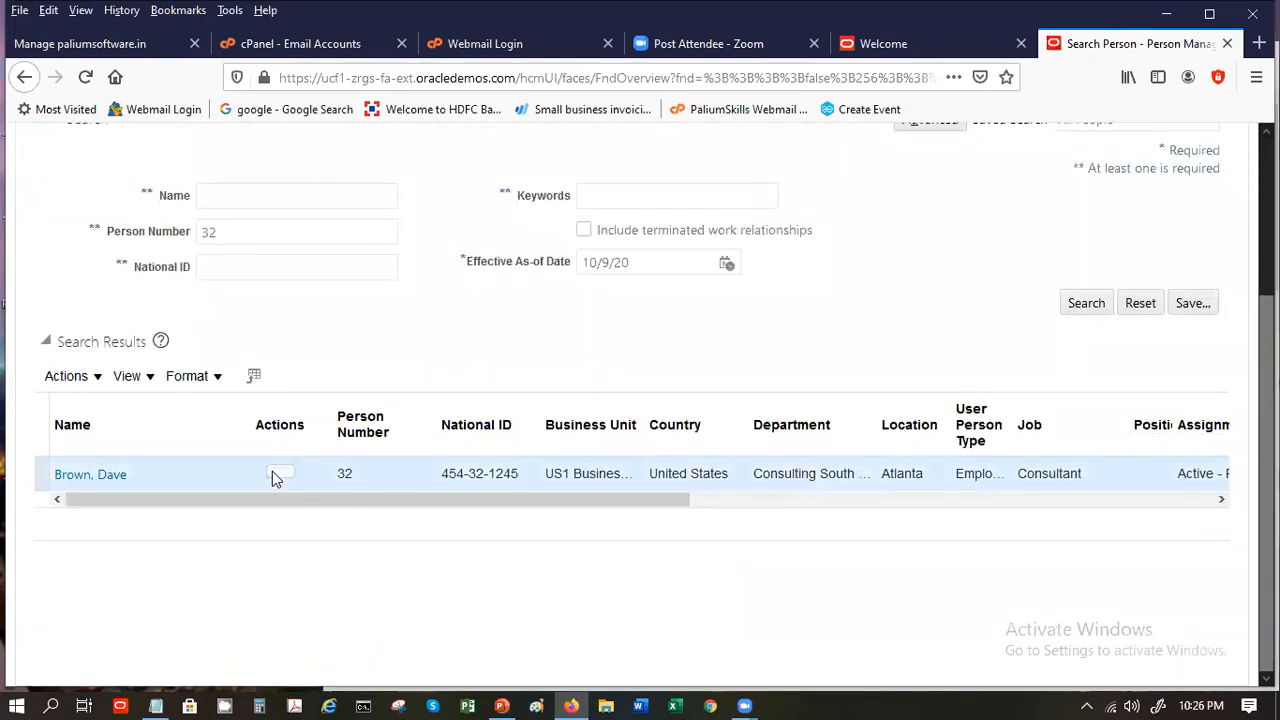
click(276, 476)
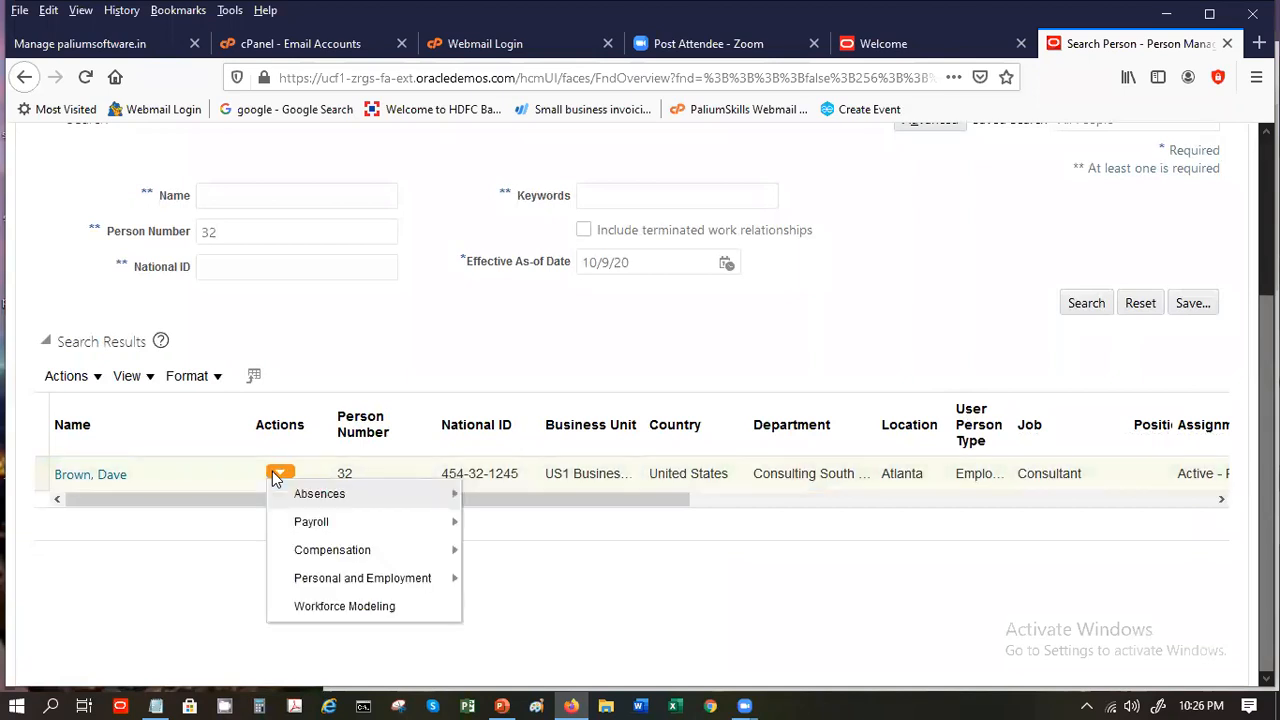
mouse_move(422, 588)
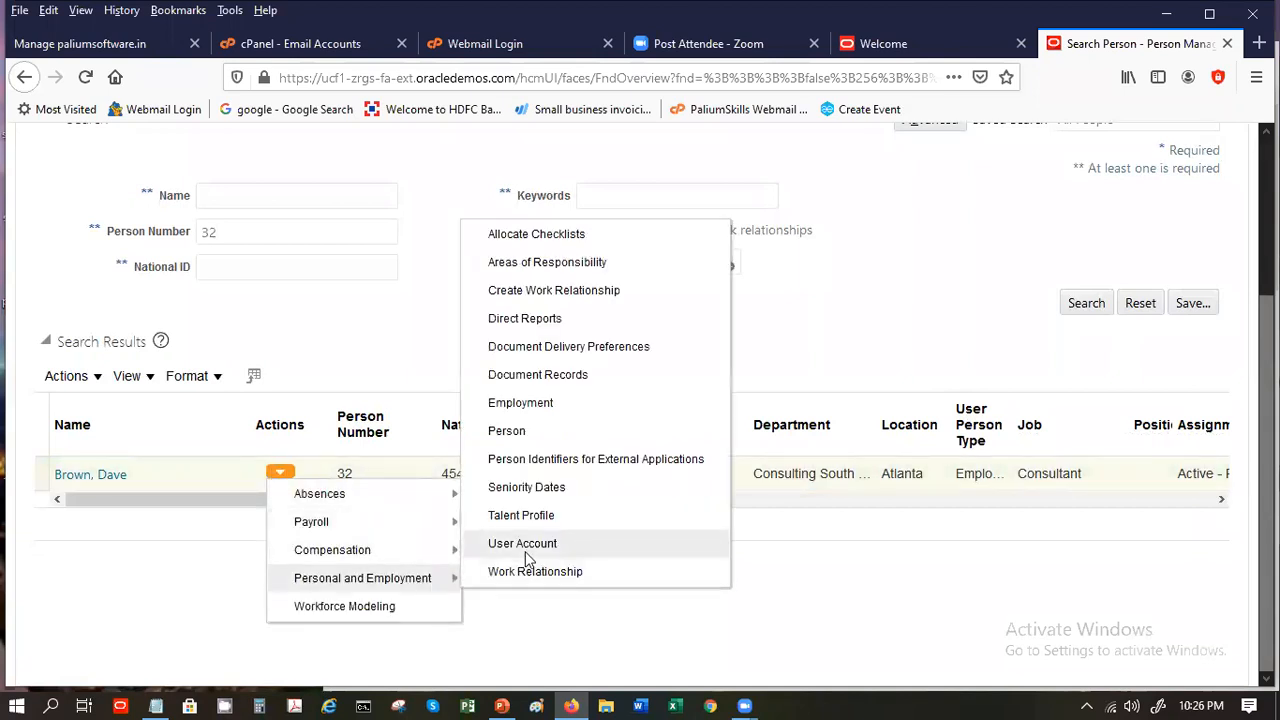
click(511, 428)
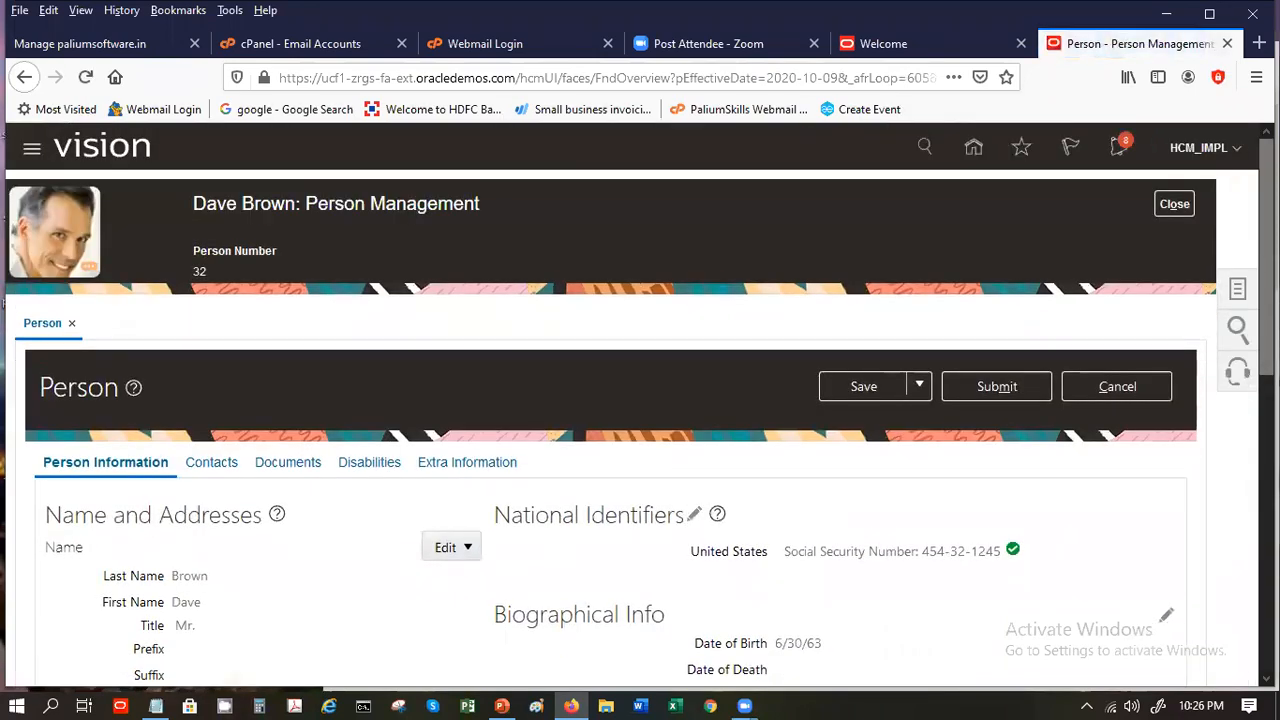
Open the employee's email details under Communication Methods for editing and add a new email address row
scroll(472, 469, down, 7)
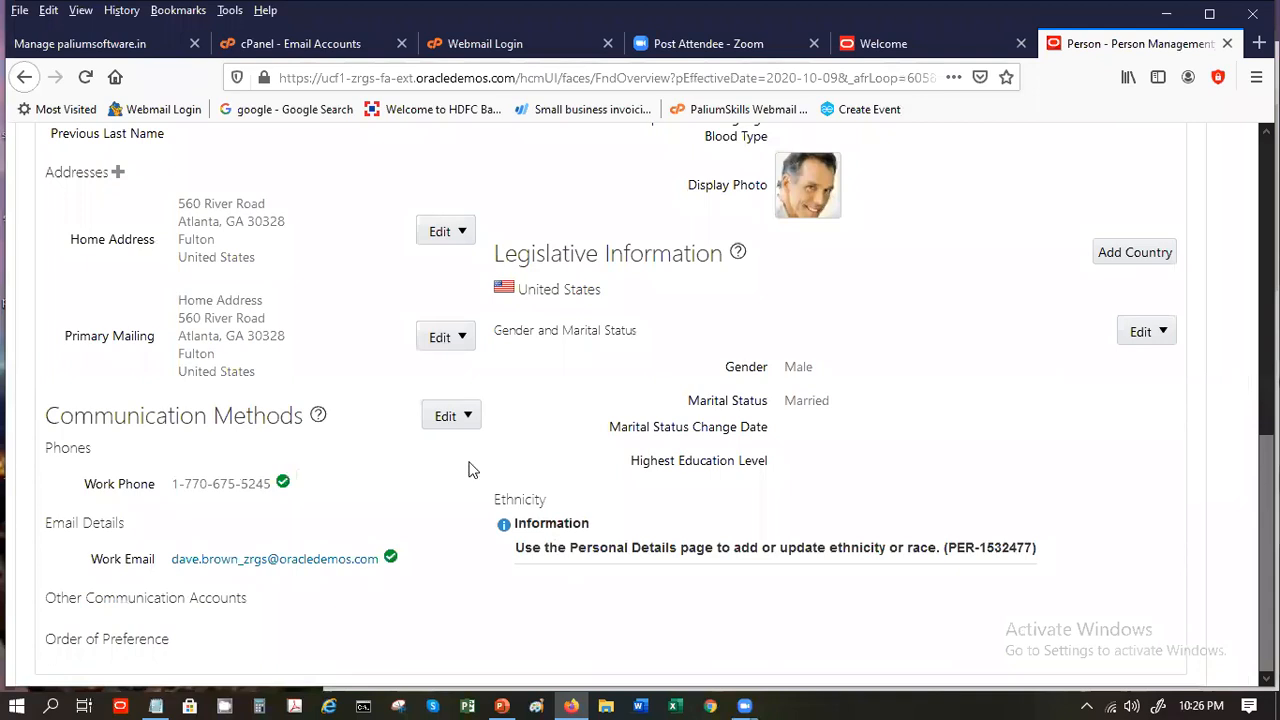
click(455, 416)
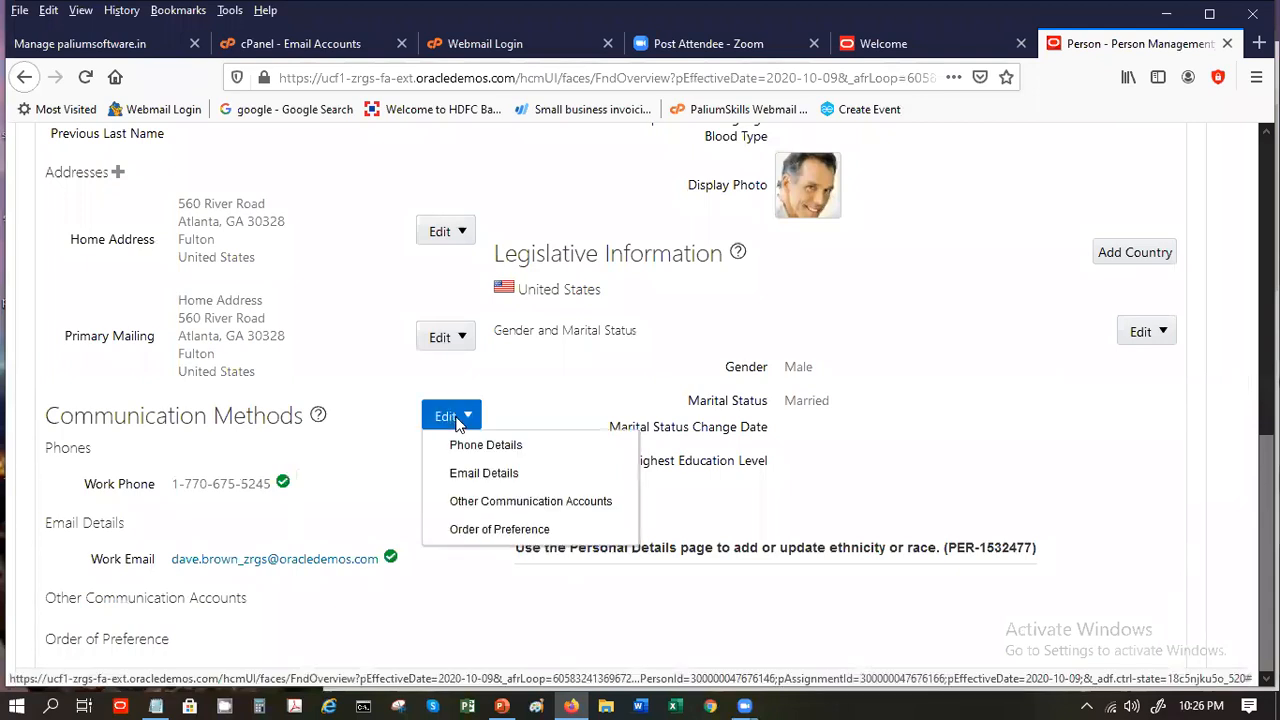
click(487, 475)
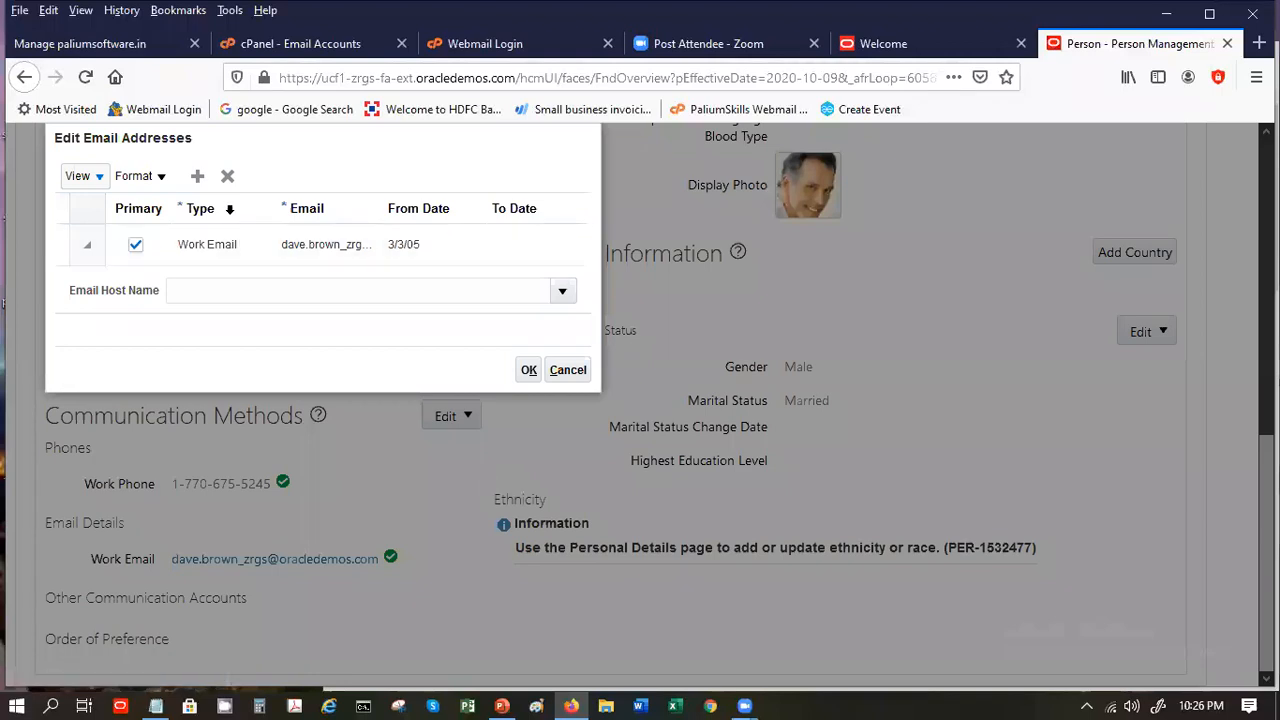
click(199, 190)
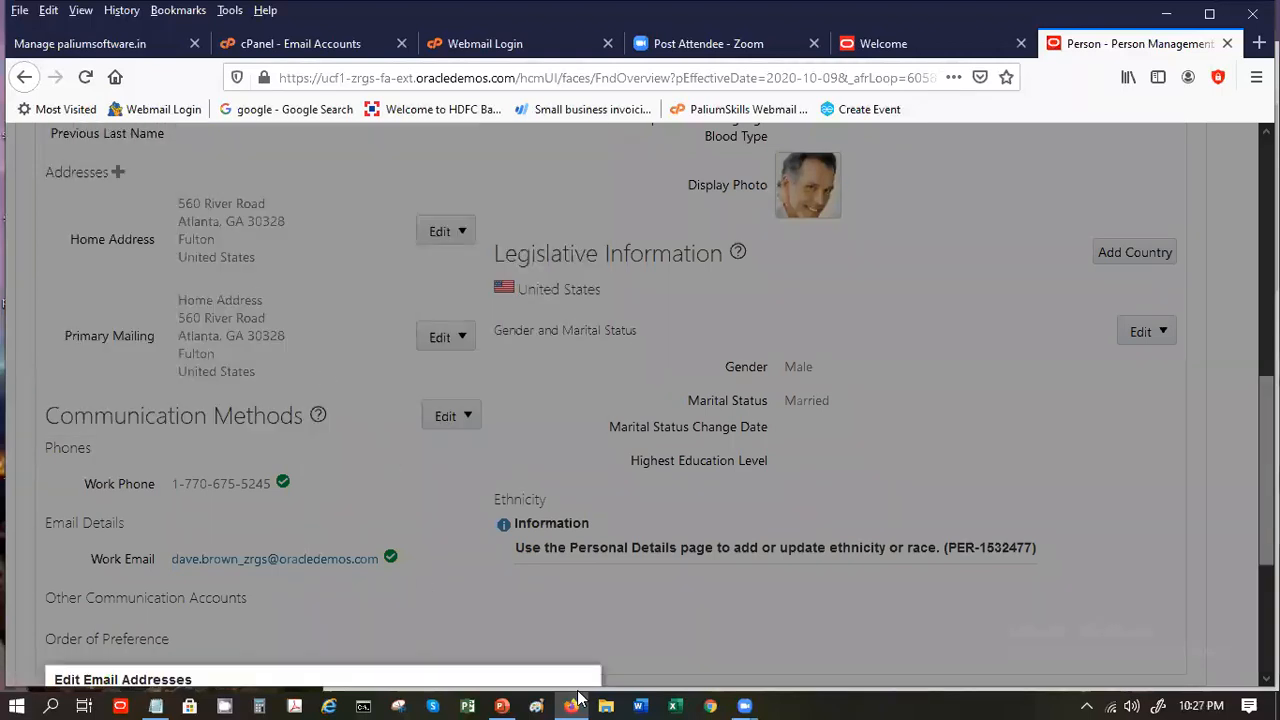
drag(1266, 480, 1266, 590)
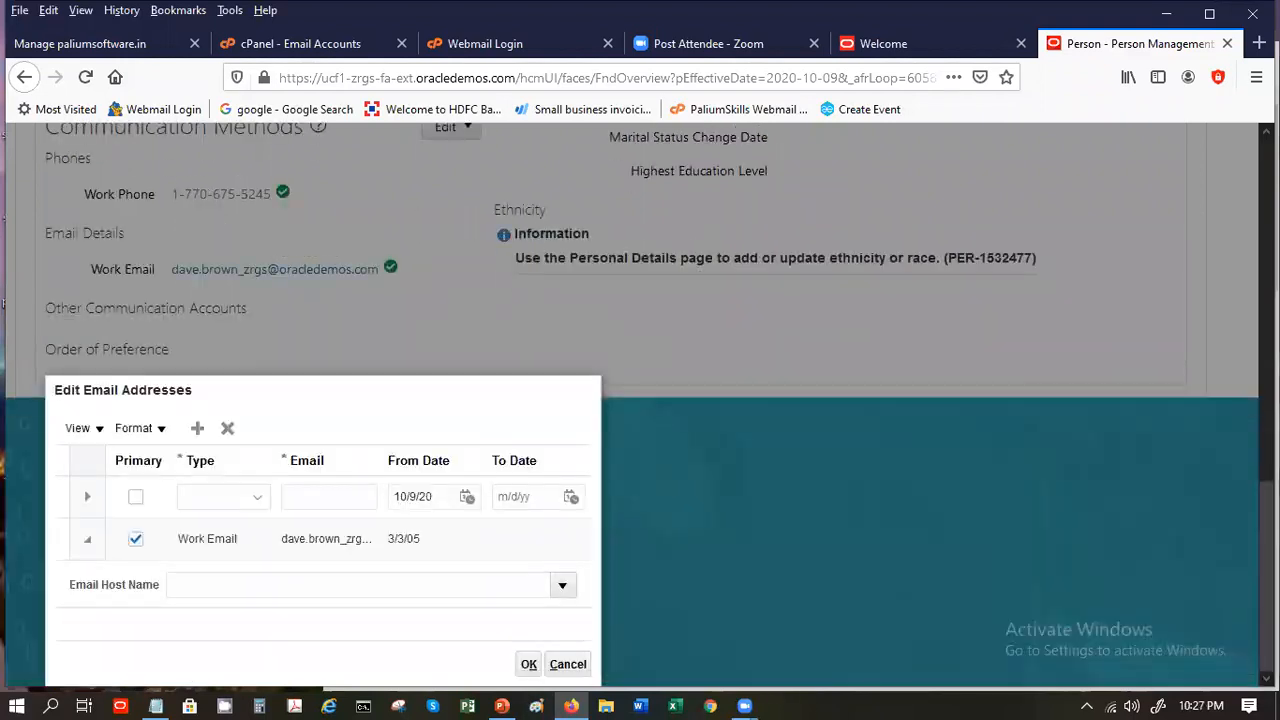
Check which email types the new row offers, and cancel editing the email addresses
click(251, 502)
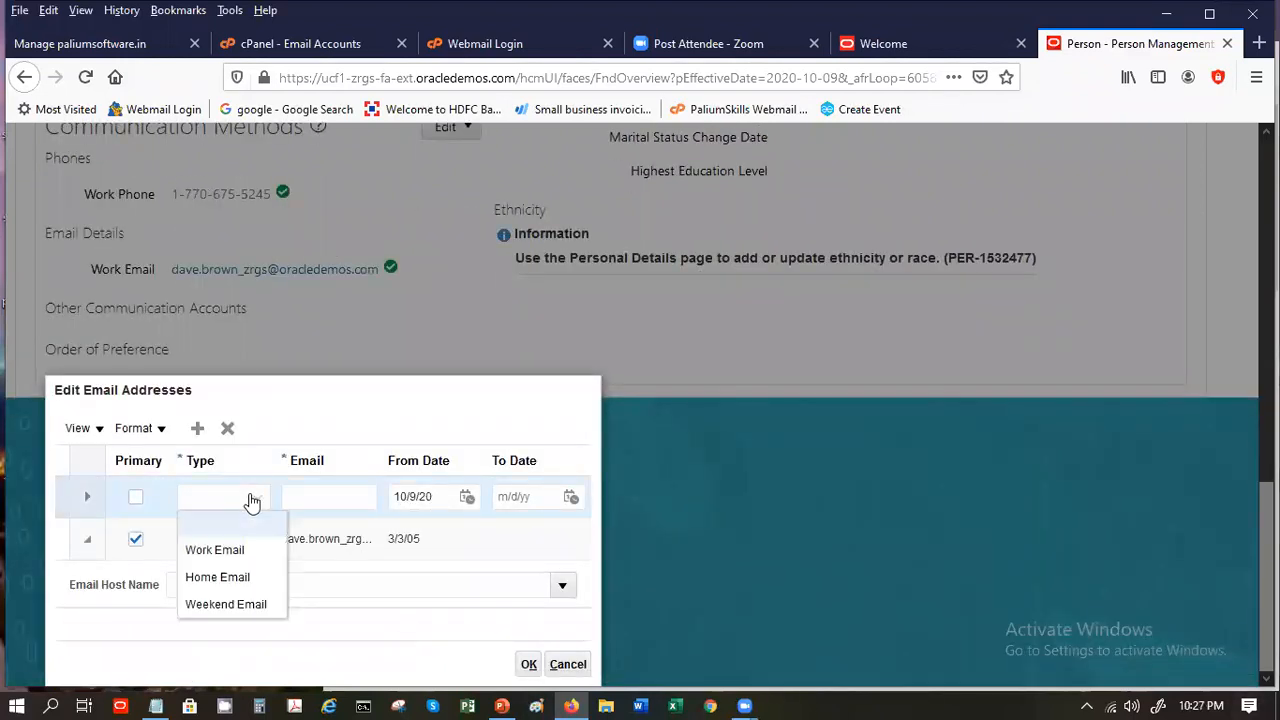
click(251, 502)
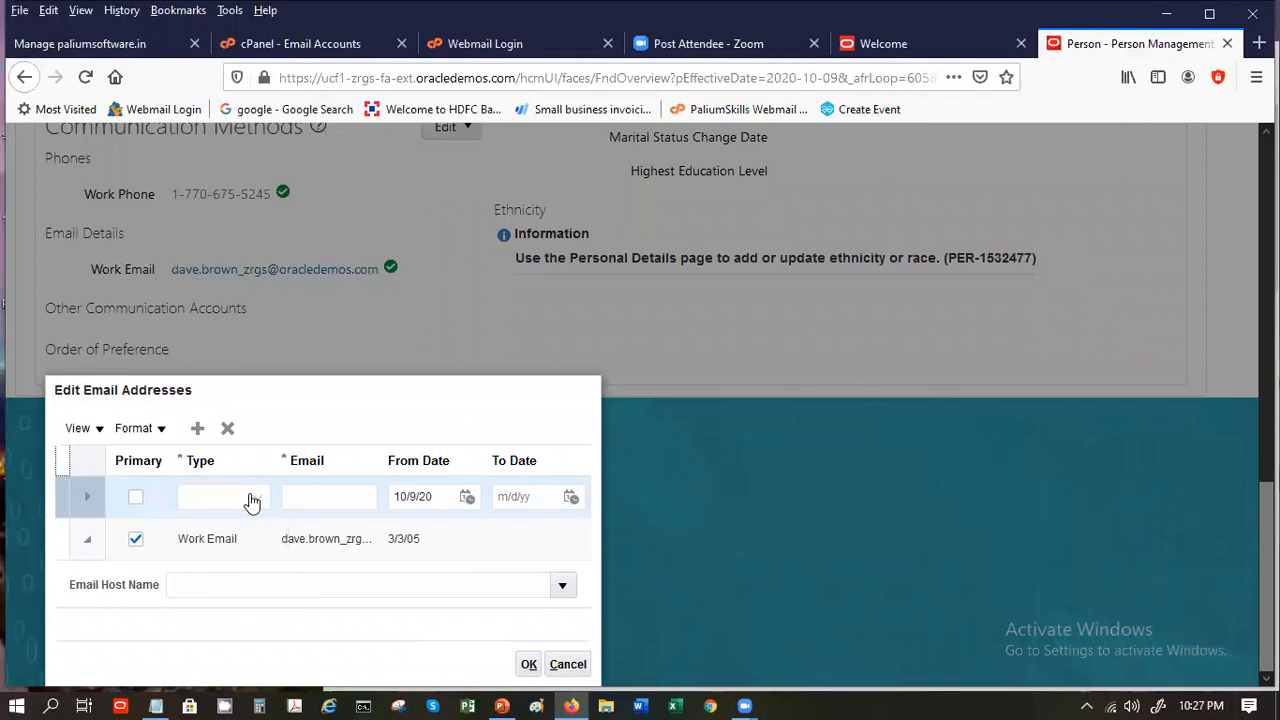
click(251, 502)
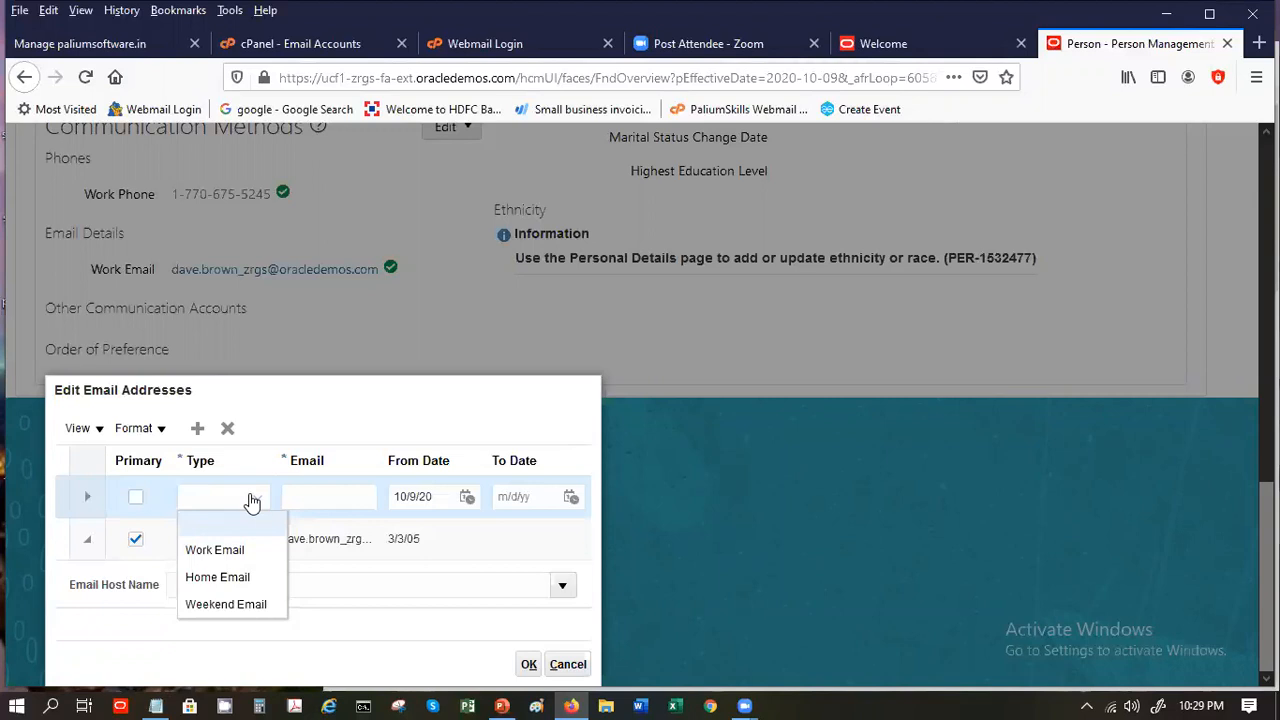
click(311, 420)
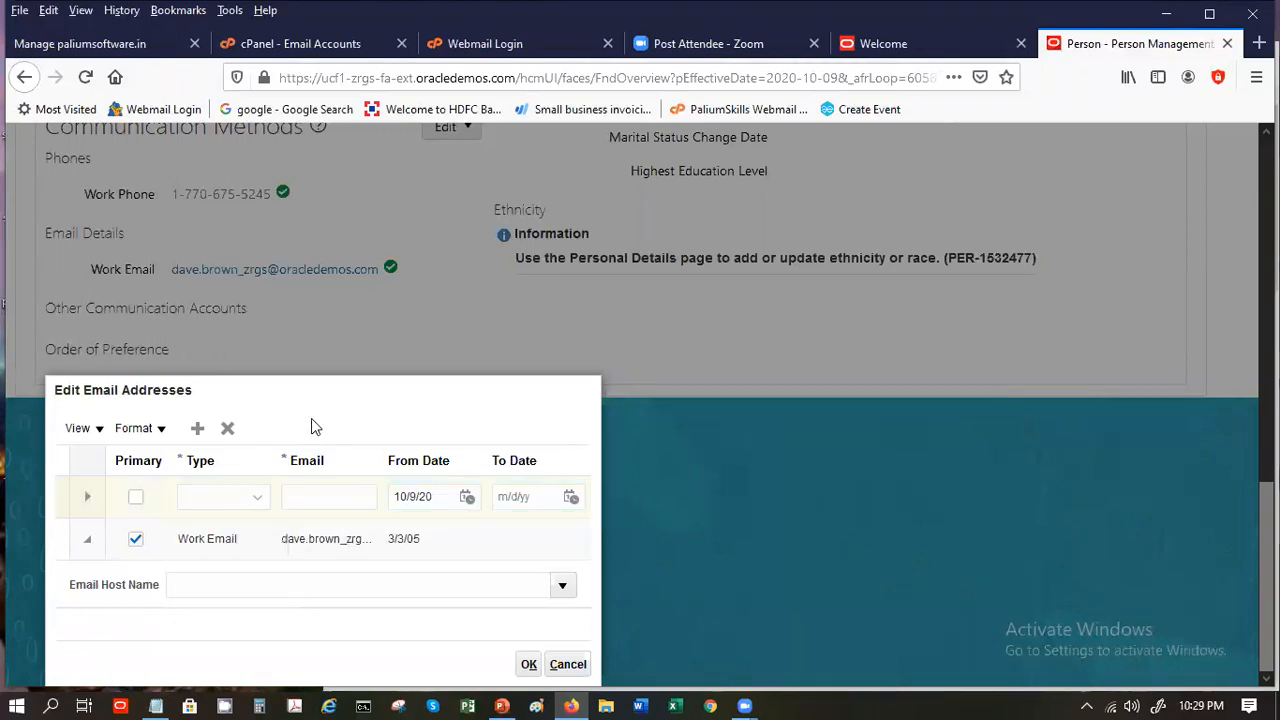
click(568, 664)
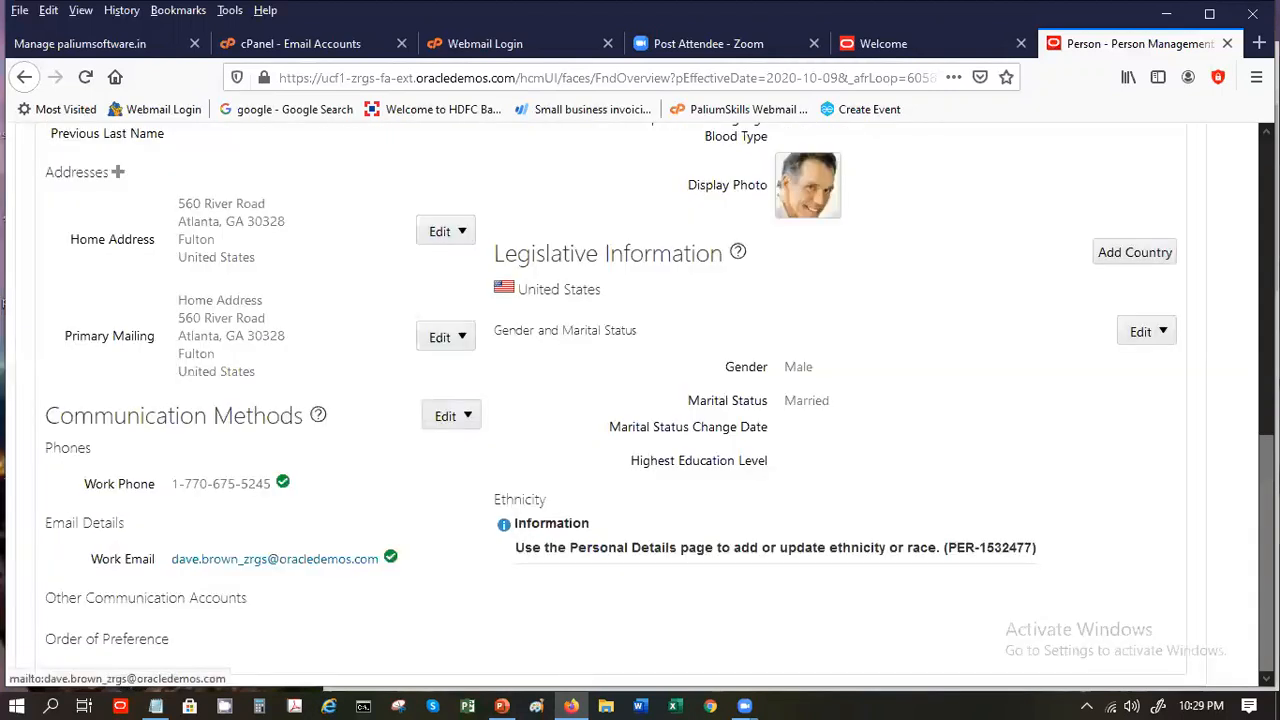
Cancel the employee's Person page and close the Person Management record
click(1143, 270)
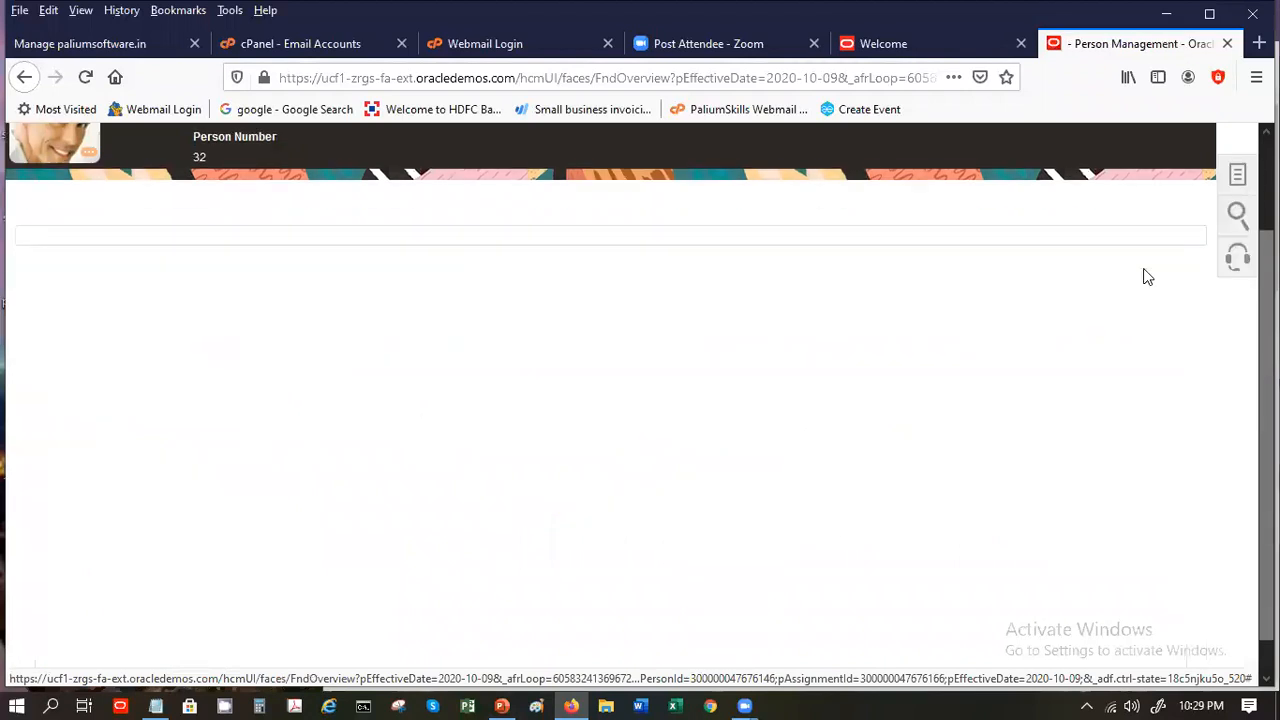
scroll(632, 404, up, 2)
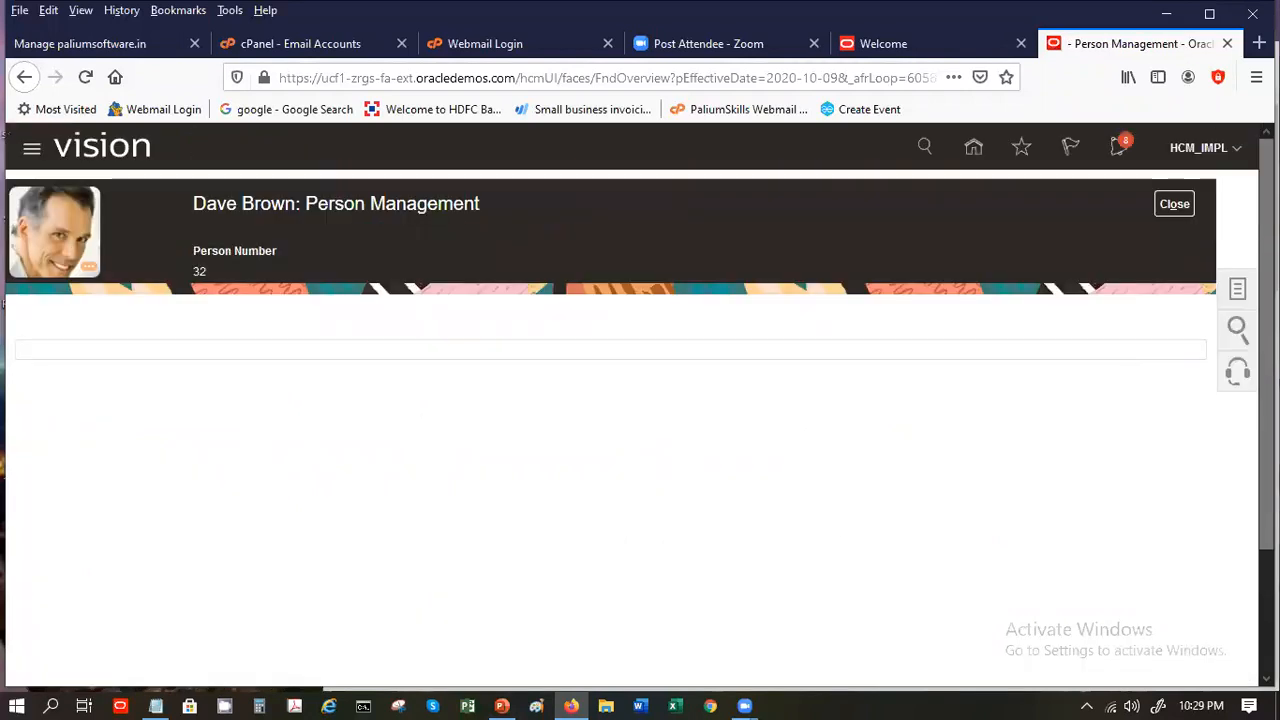
click(1177, 208)
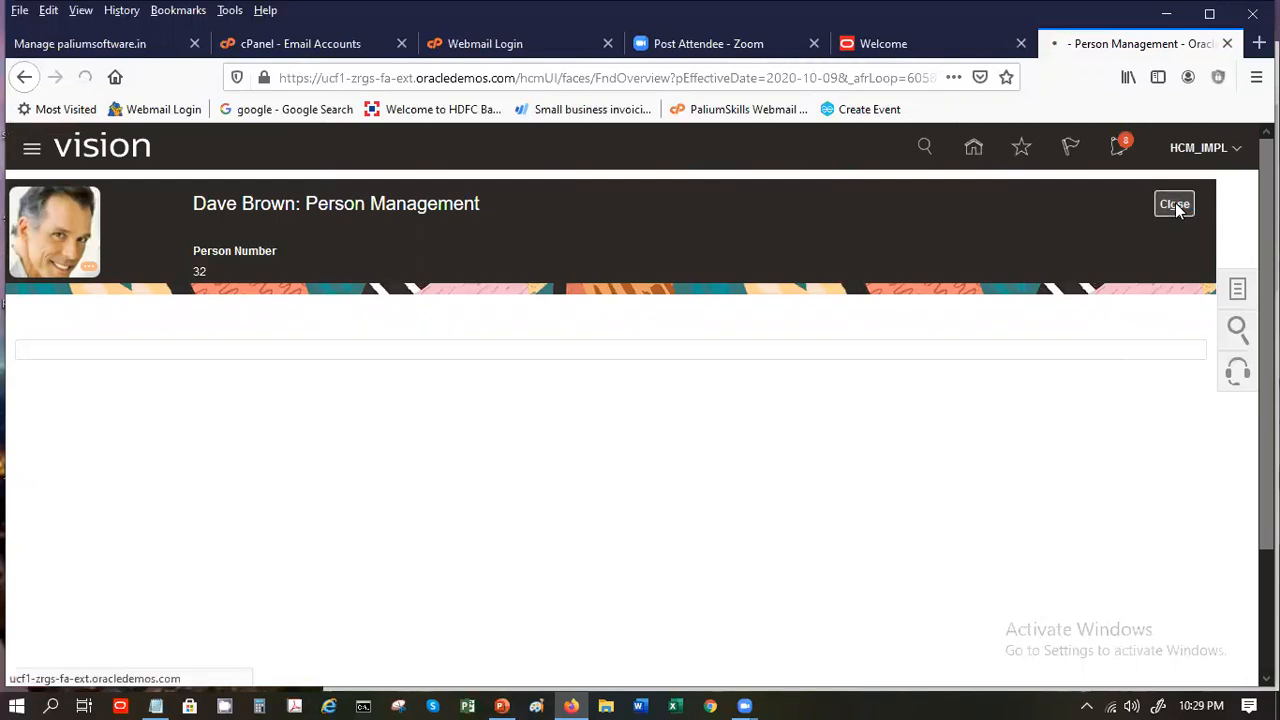